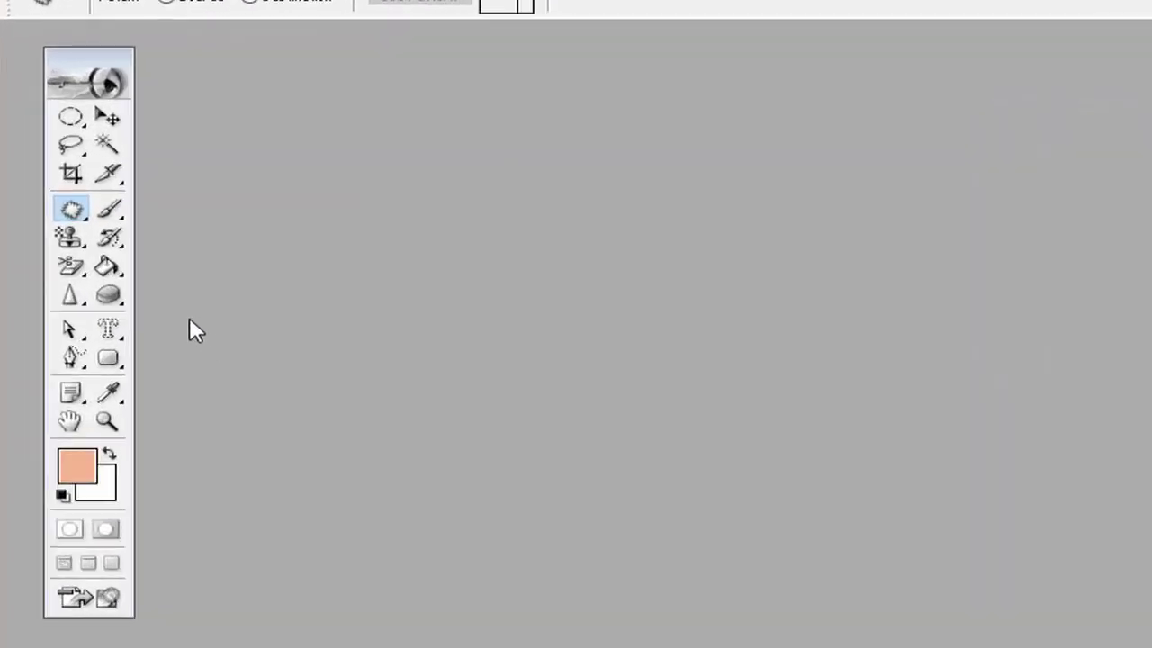
left_click(72, 297)
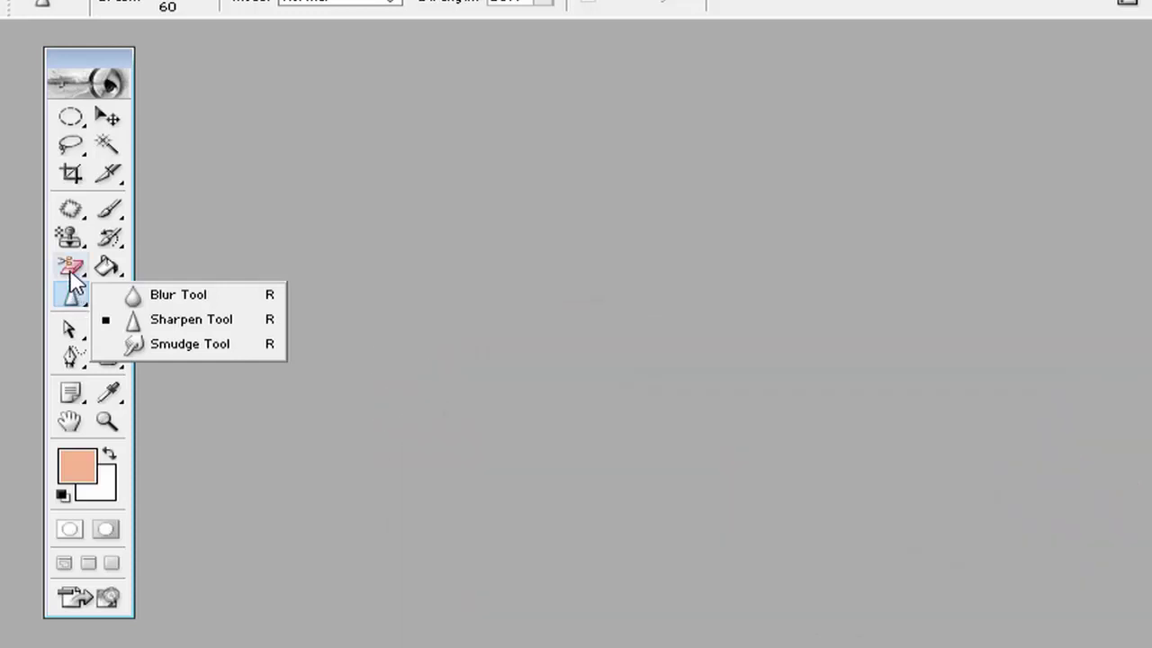
left_click(72, 268)
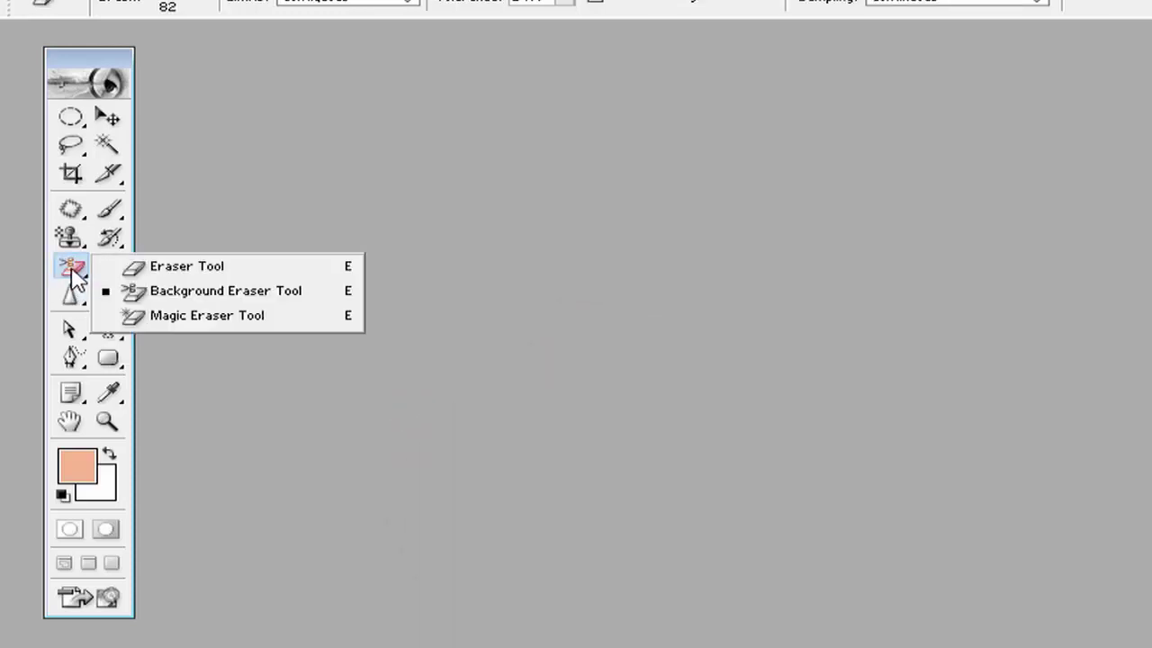
left_click(72, 212)
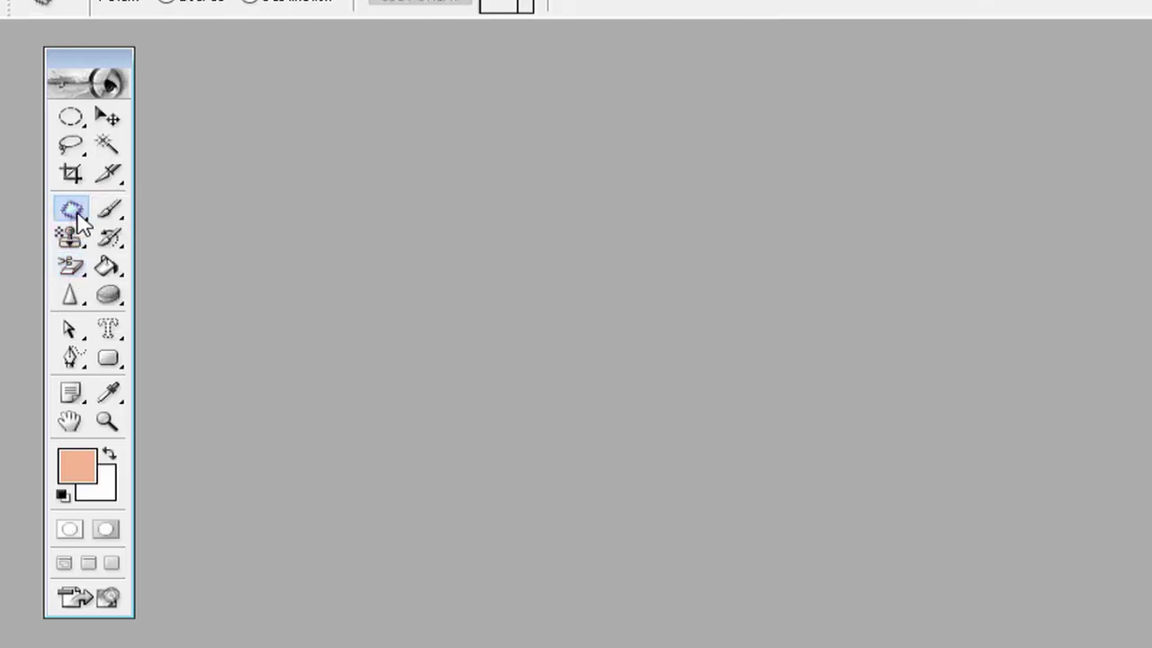
left_click(111, 216)
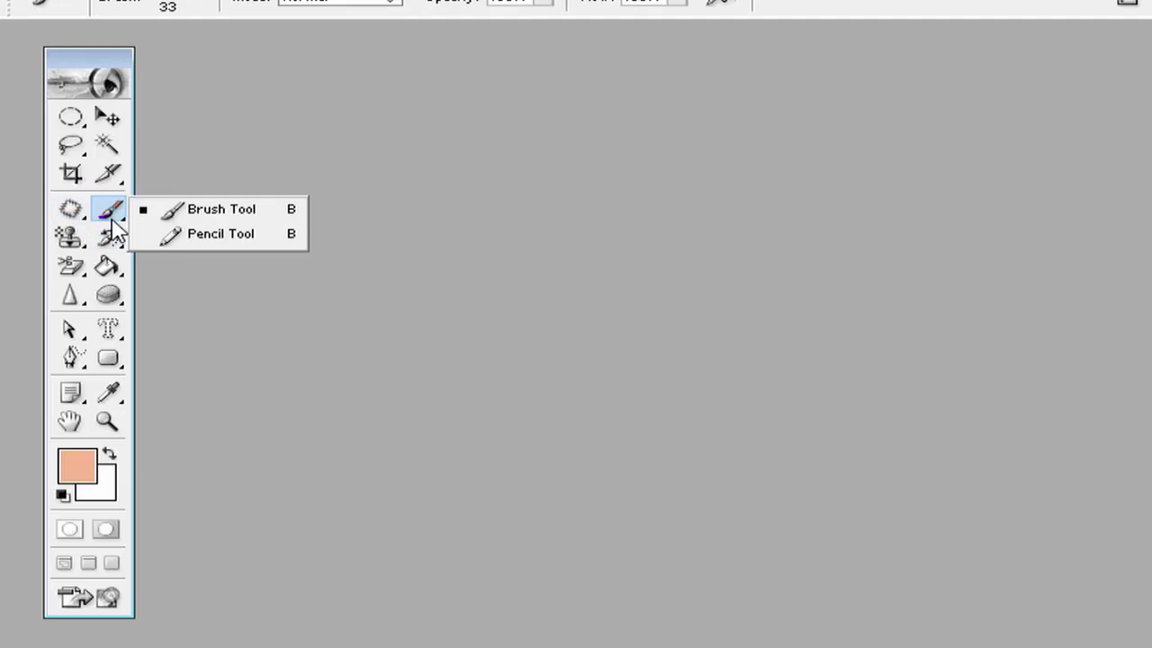
left_click(113, 239)
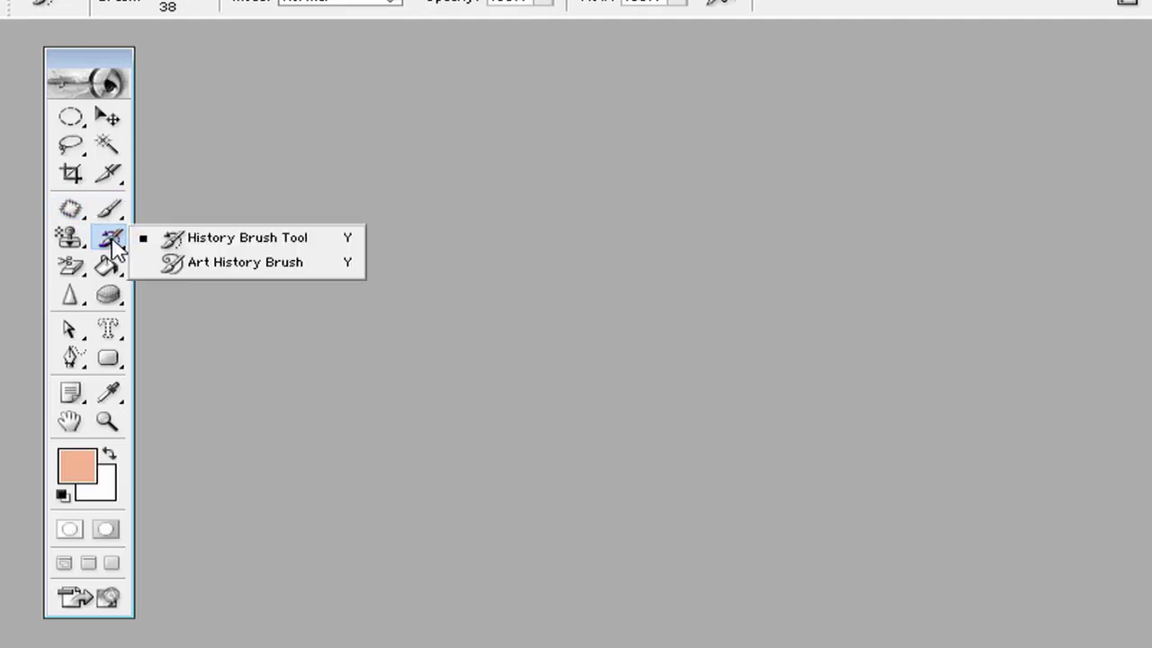
left_click(110, 270)
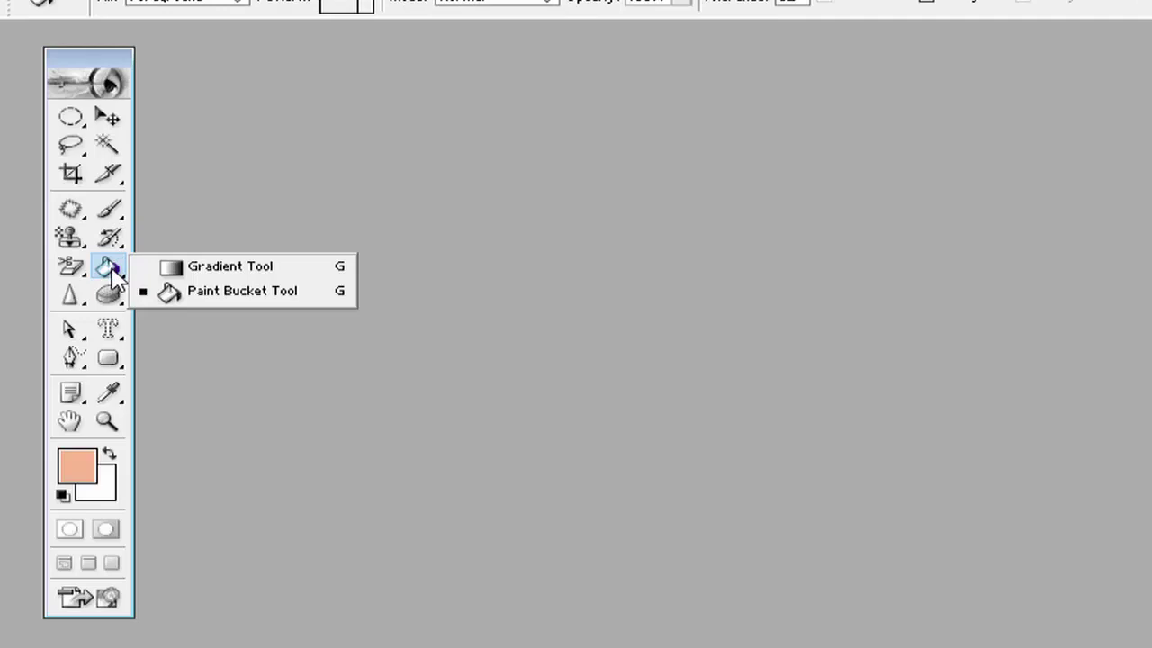
left_click(113, 270)
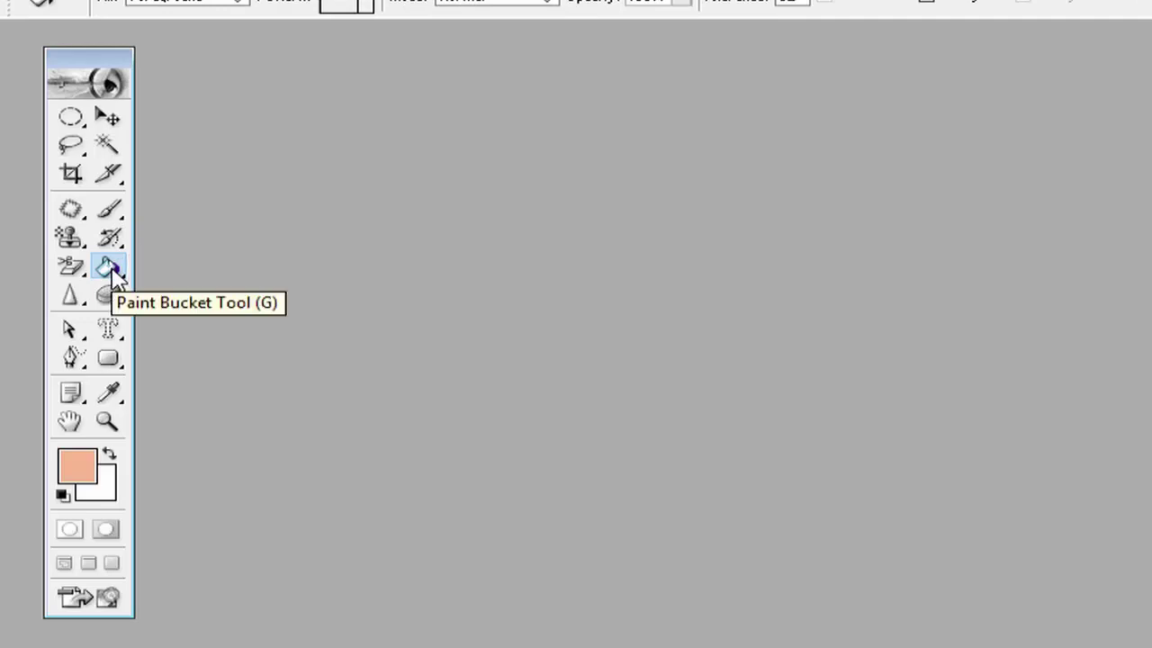
Open rose-flowers-and-hearts-on-red-background-vector-23661961.jpg and move its document window clear of the toolbox
left_click(21, 37)
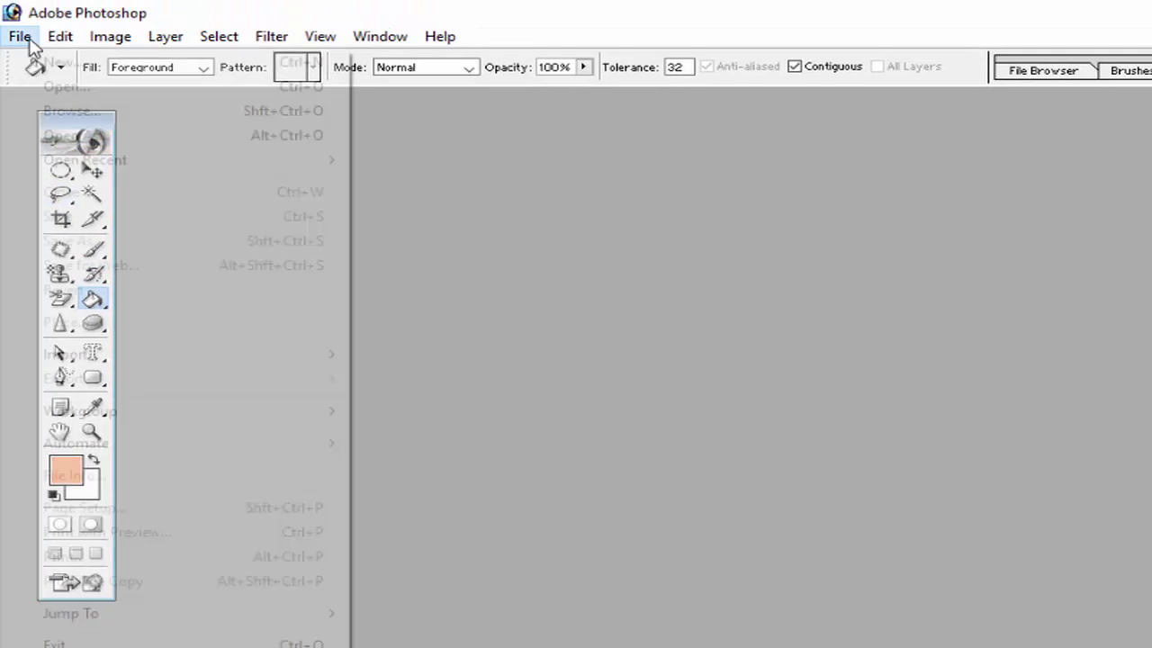
left_click(50, 82)
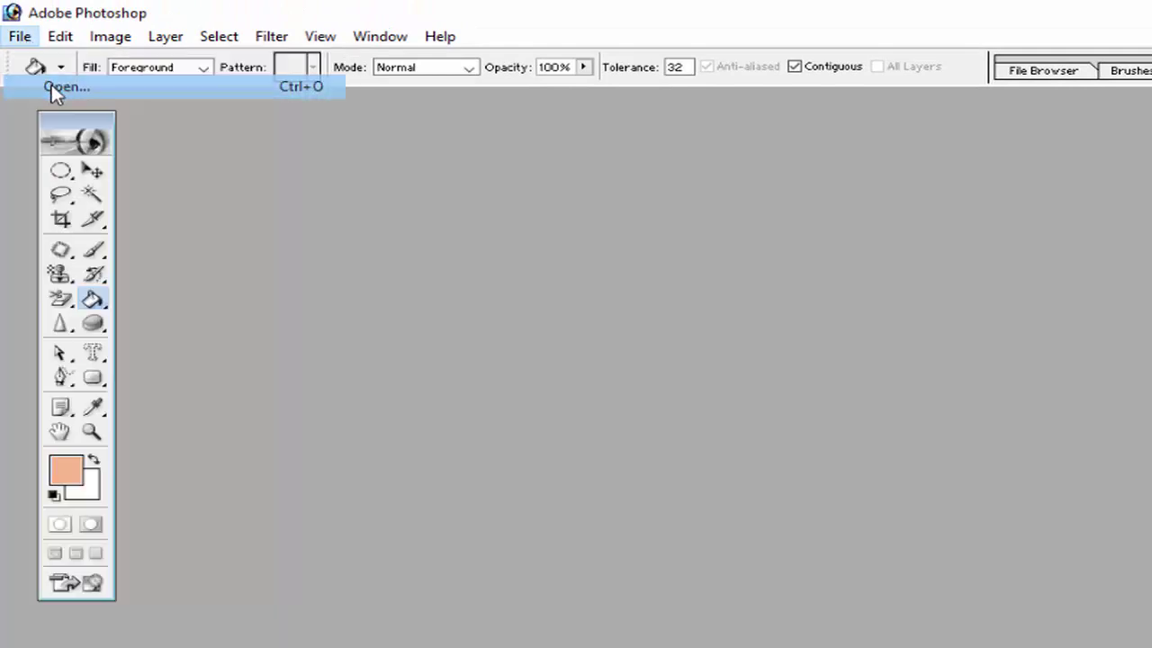
left_click_drag(1139, 224, 1139, 415)
double_click(1078, 326)
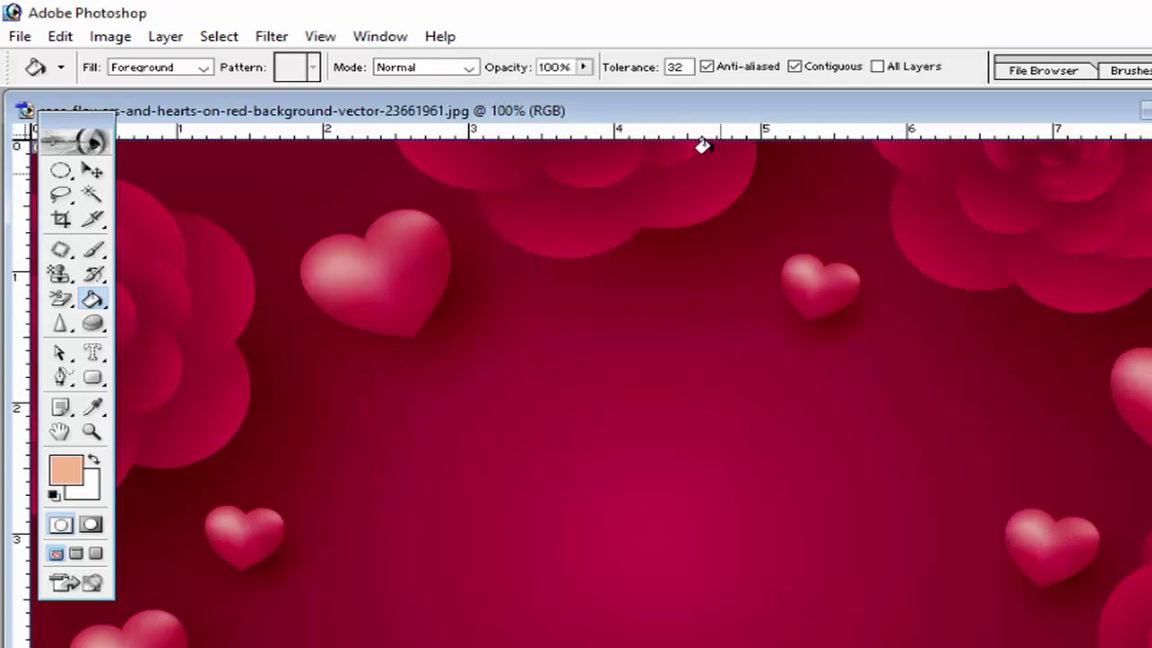
left_click_drag(681, 119, 800, 114)
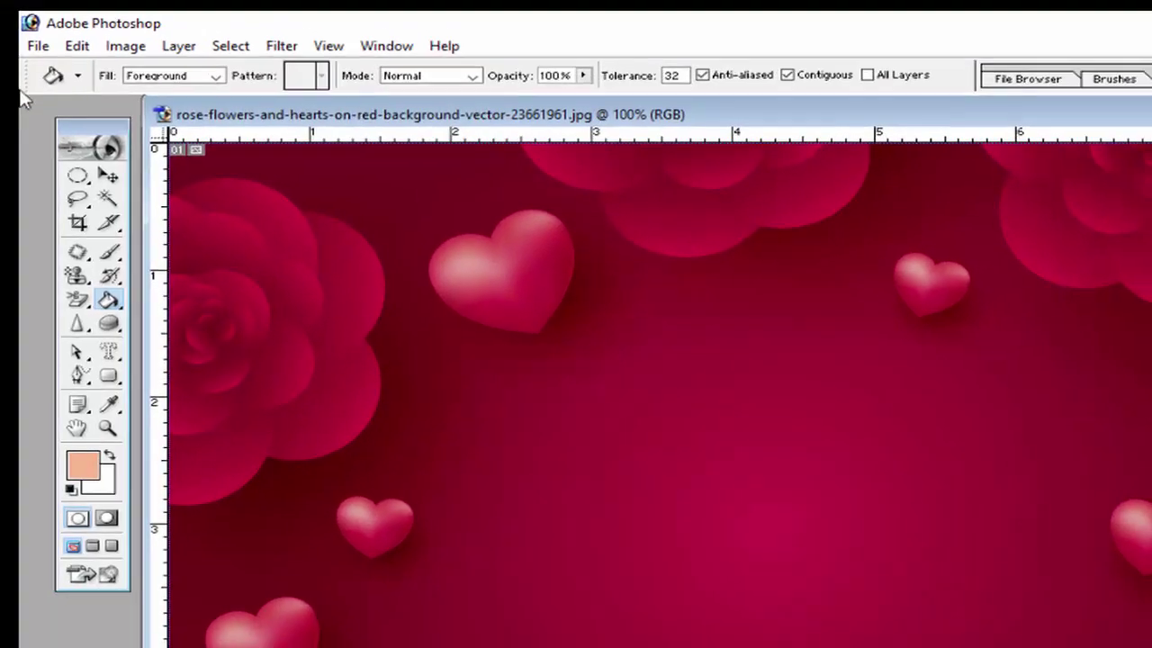
Open the 71-711750_sweet-punjabi-couple-marriage-couple-photo-hd image and place its window over the middle of the rose background
left_click(17, 39)
left_click(126, 117)
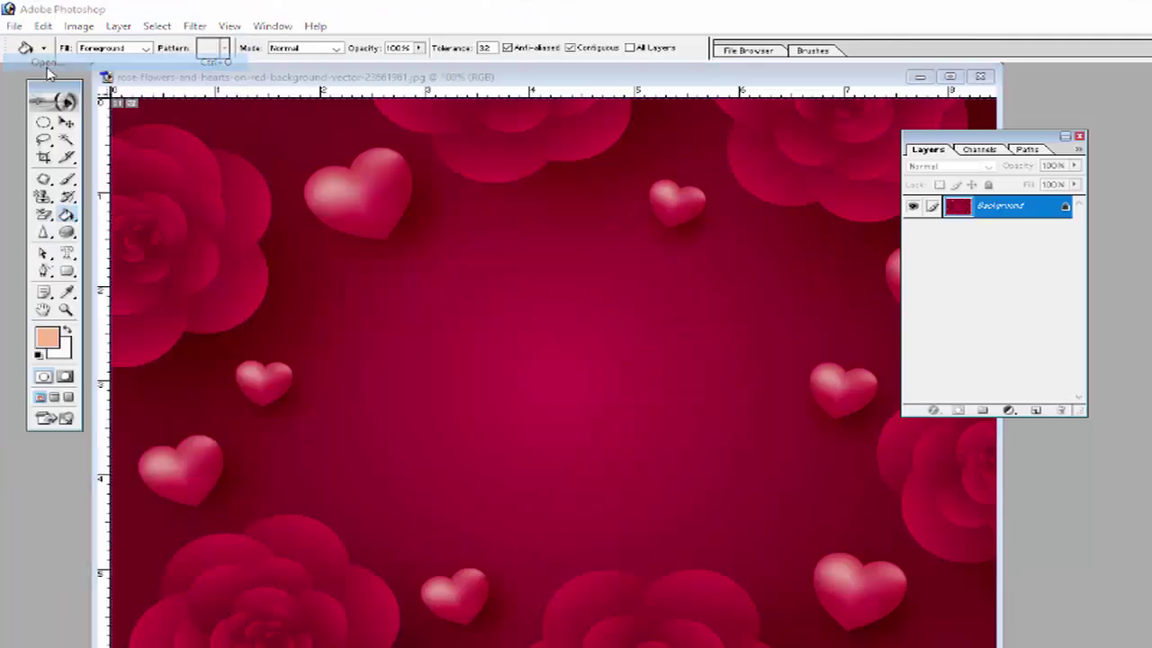
double_click(750, 153)
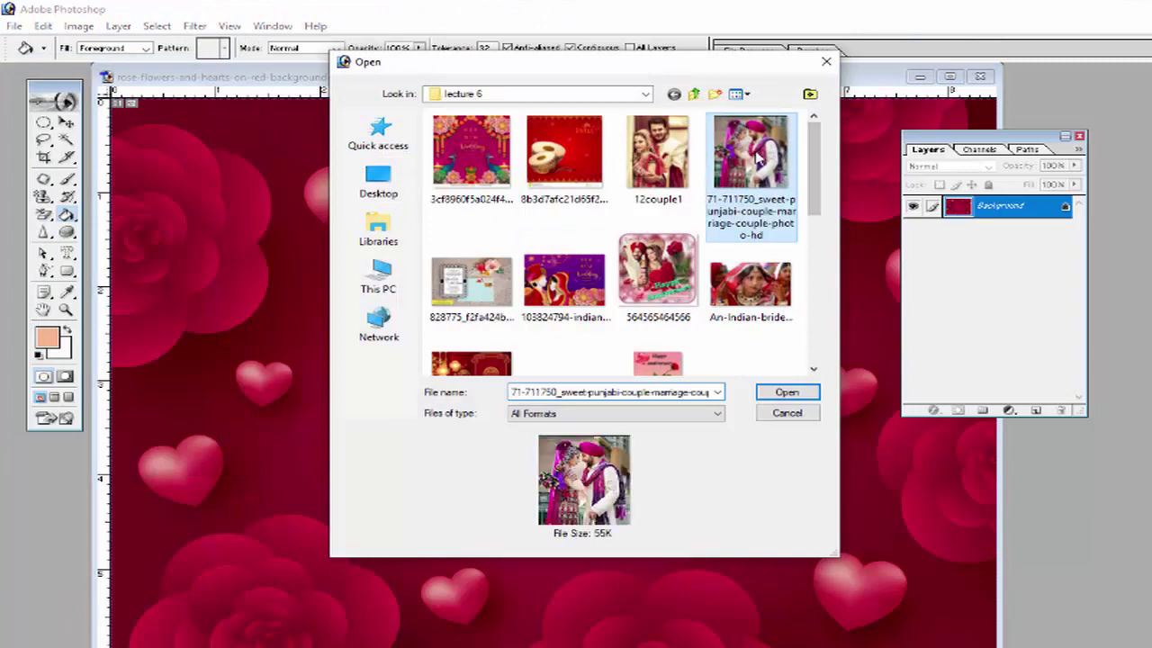
left_click_drag(241, 105, 426, 137)
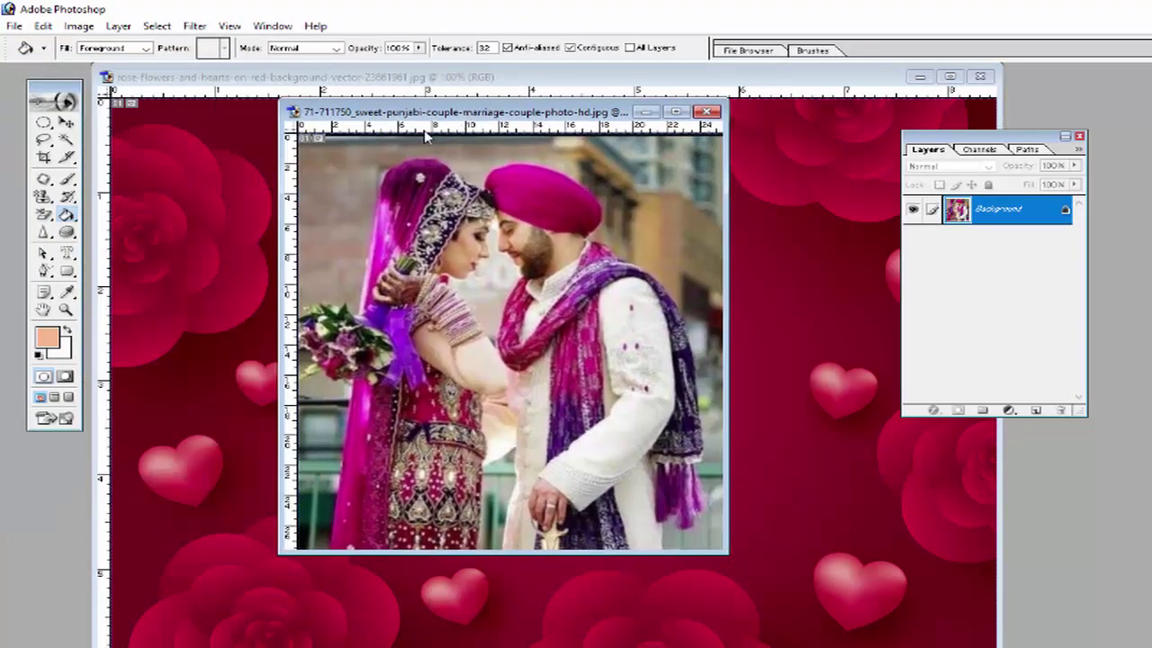
Make an elliptical marquee selection around the couple's heads and upper bodies in the wedding photo
left_click(43, 124)
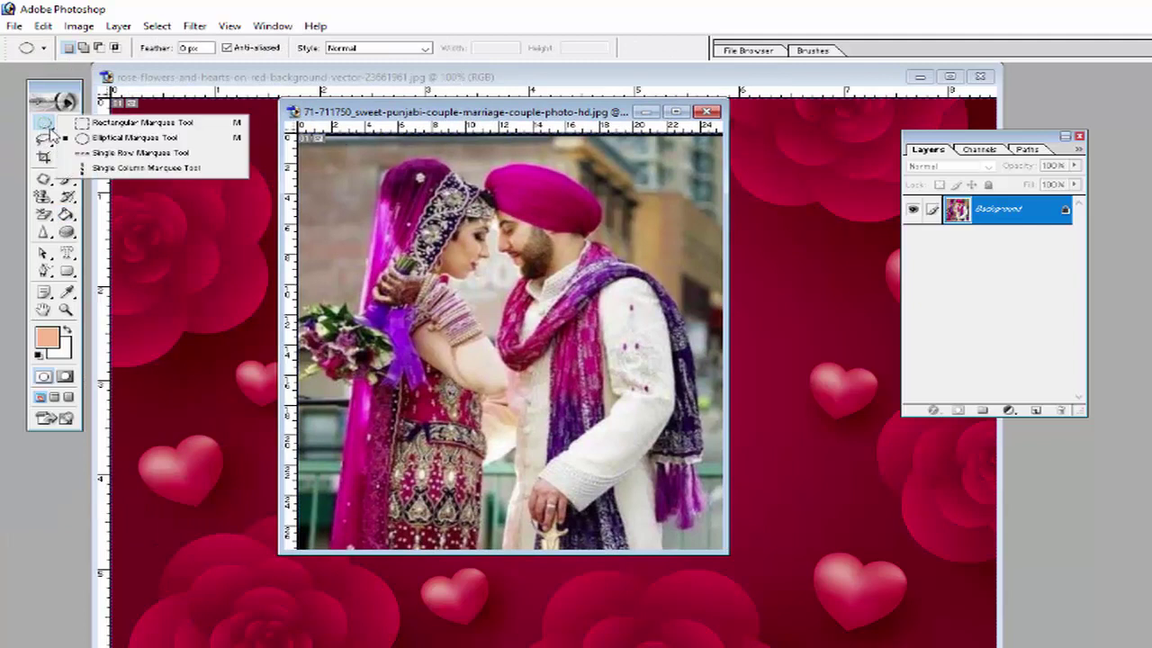
left_click(140, 140)
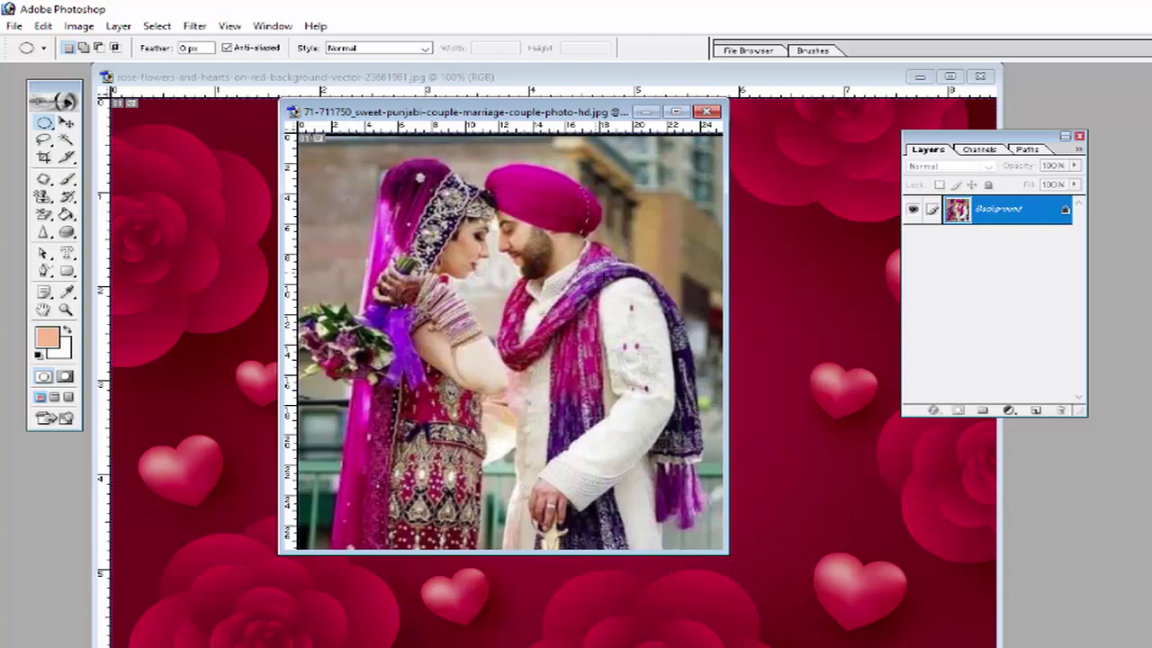
left_click_drag(665, 375, 677, 420)
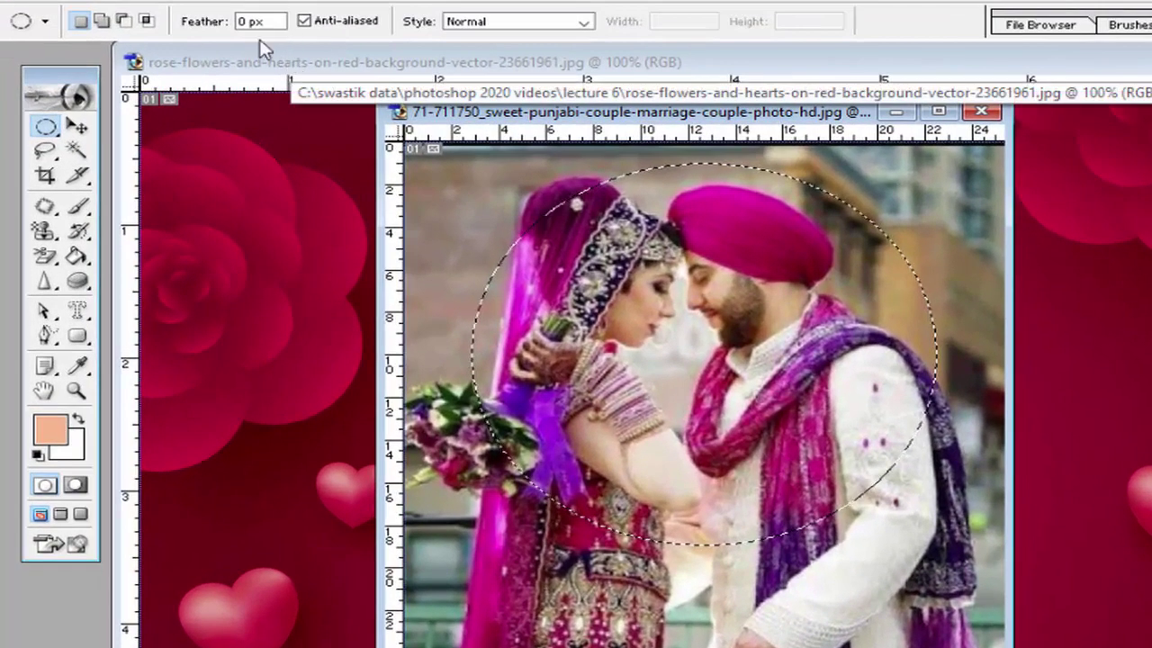
Move the oval selection of the couple into the rose background document as a new layer
left_click(81, 126)
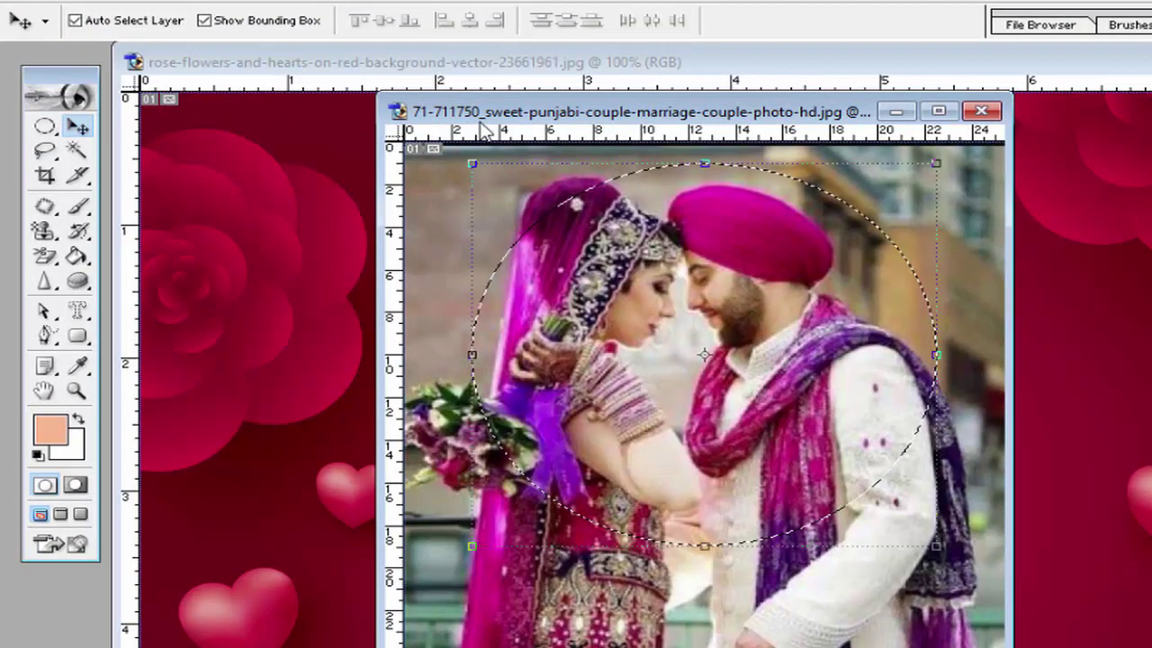
left_click_drag(484, 114, 762, 136)
left_click_drag(918, 315, 774, 452)
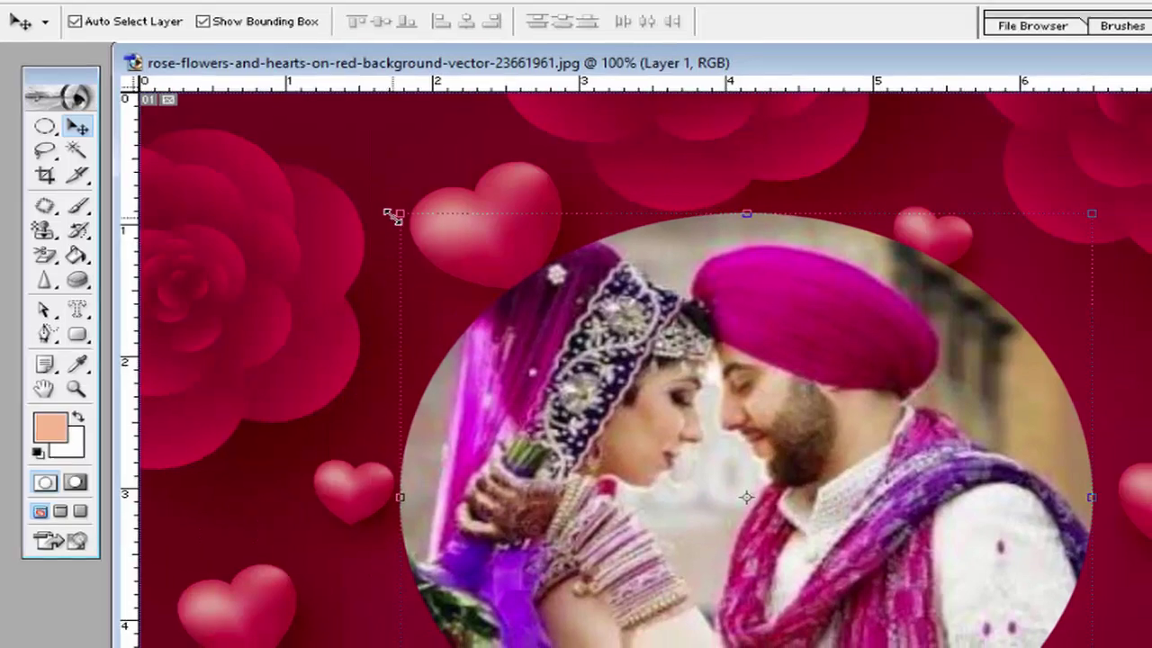
Scale the oval couple photo to about 82.6% width and 81.3% height, centre it among the hearts and apply the transformation
left_click_drag(396, 216, 410, 281)
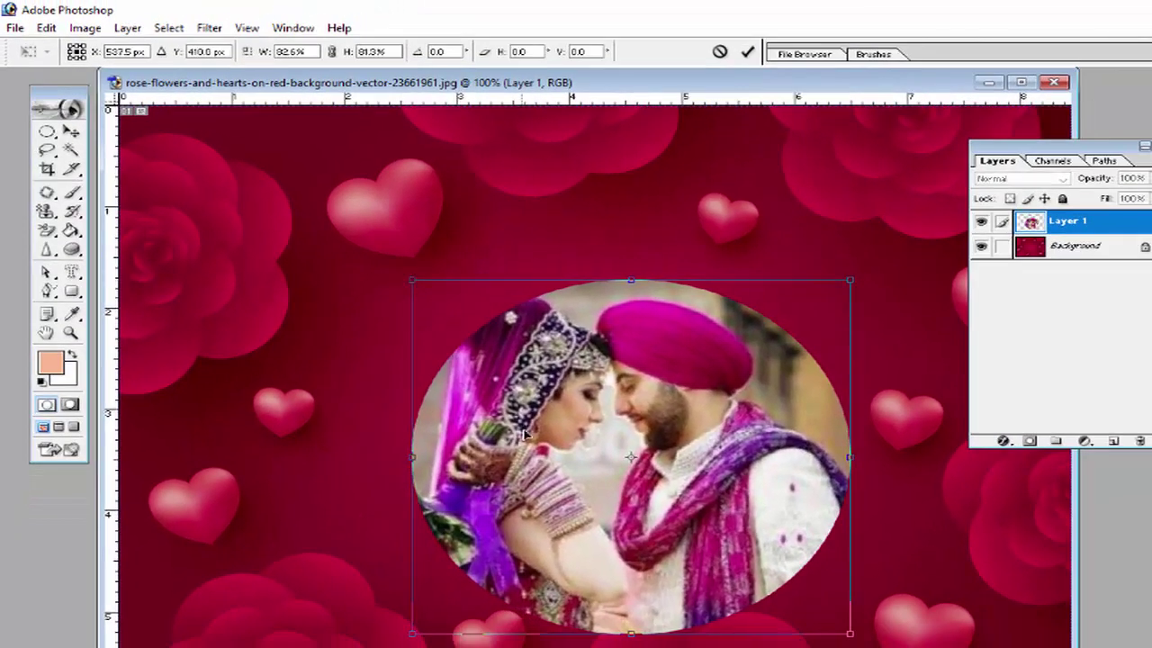
left_click_drag(526, 434, 500, 392)
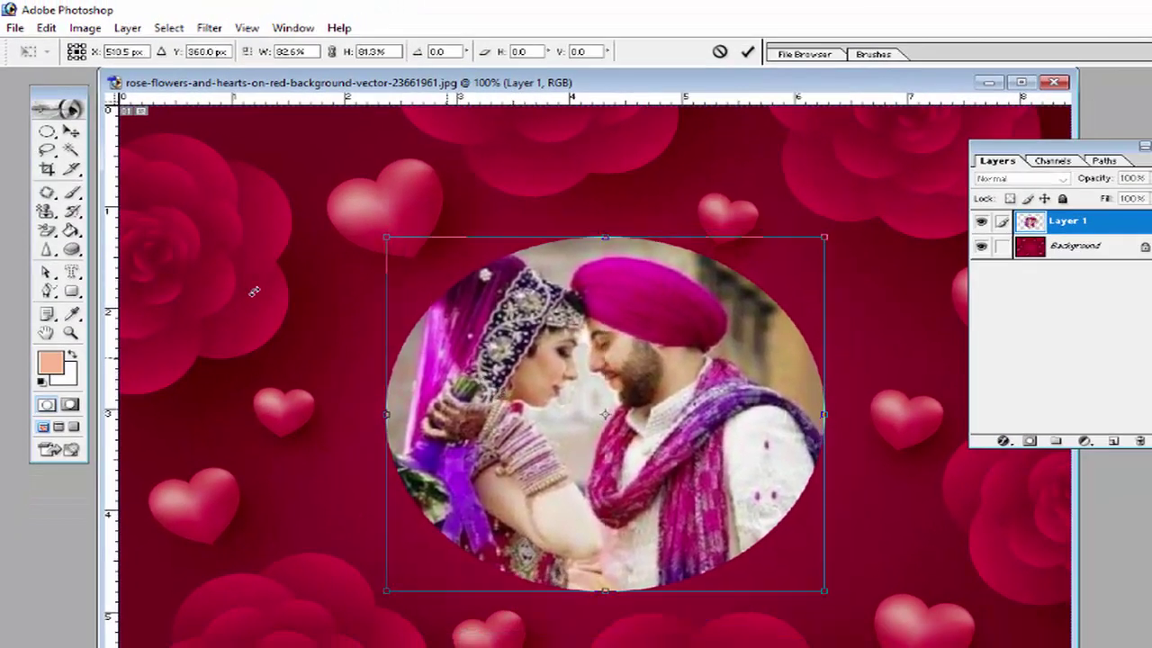
left_click(72, 133)
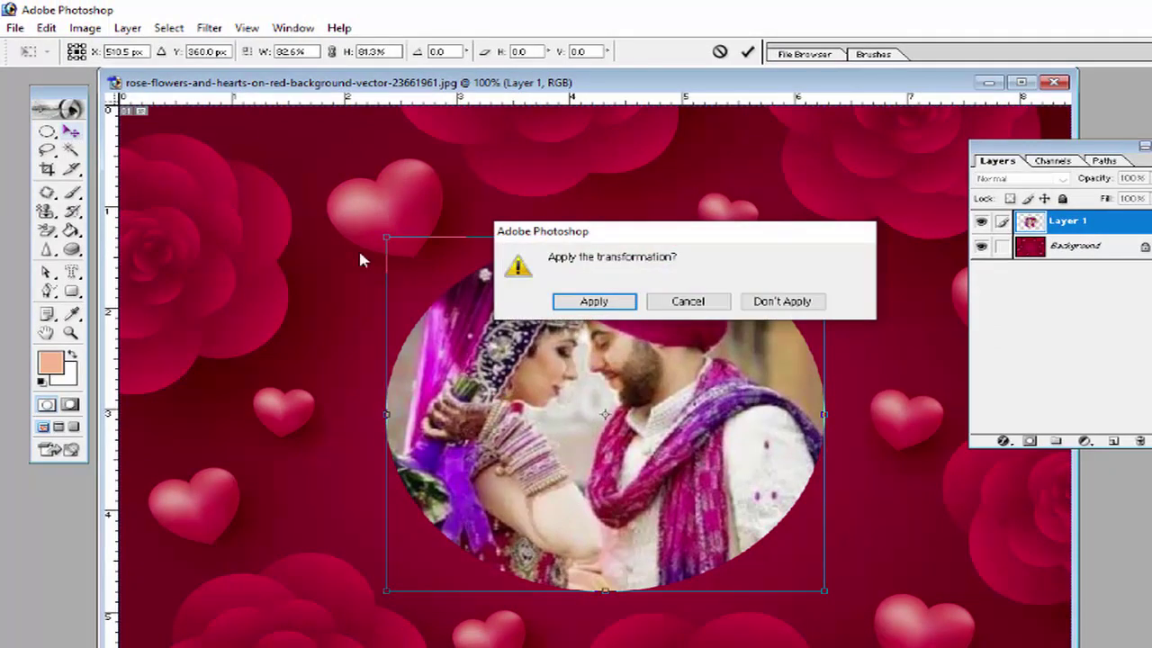
left_click(594, 302)
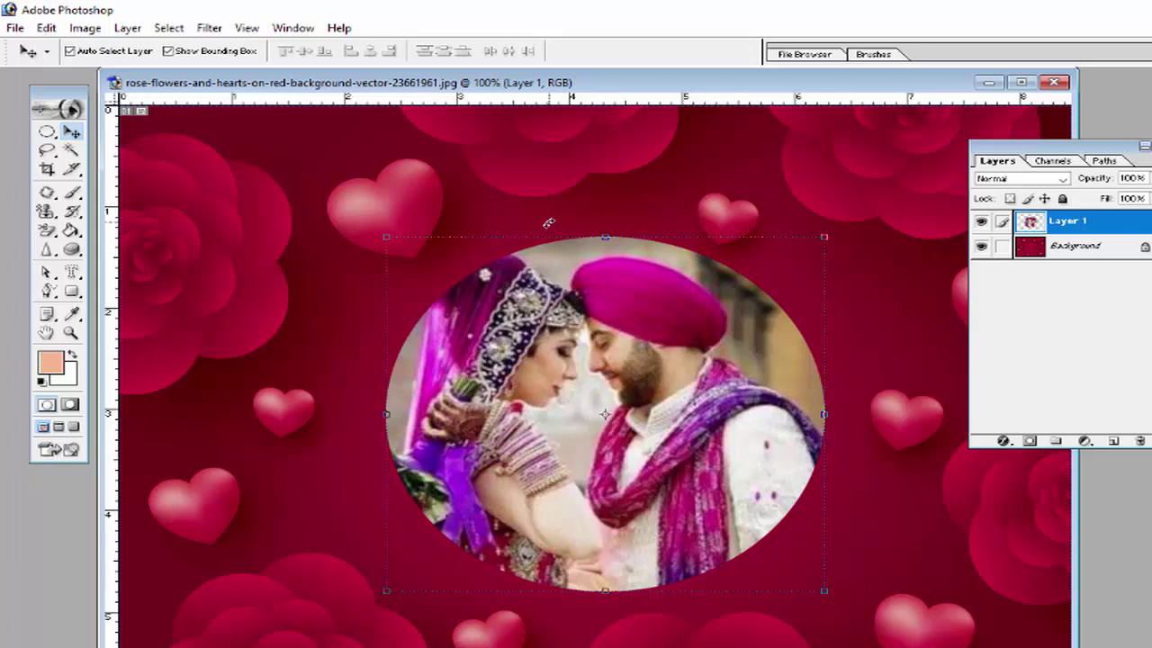
Bring the layer list over the canvas and compare Background and Layer 1 by alternating the active layer
left_click(127, 28)
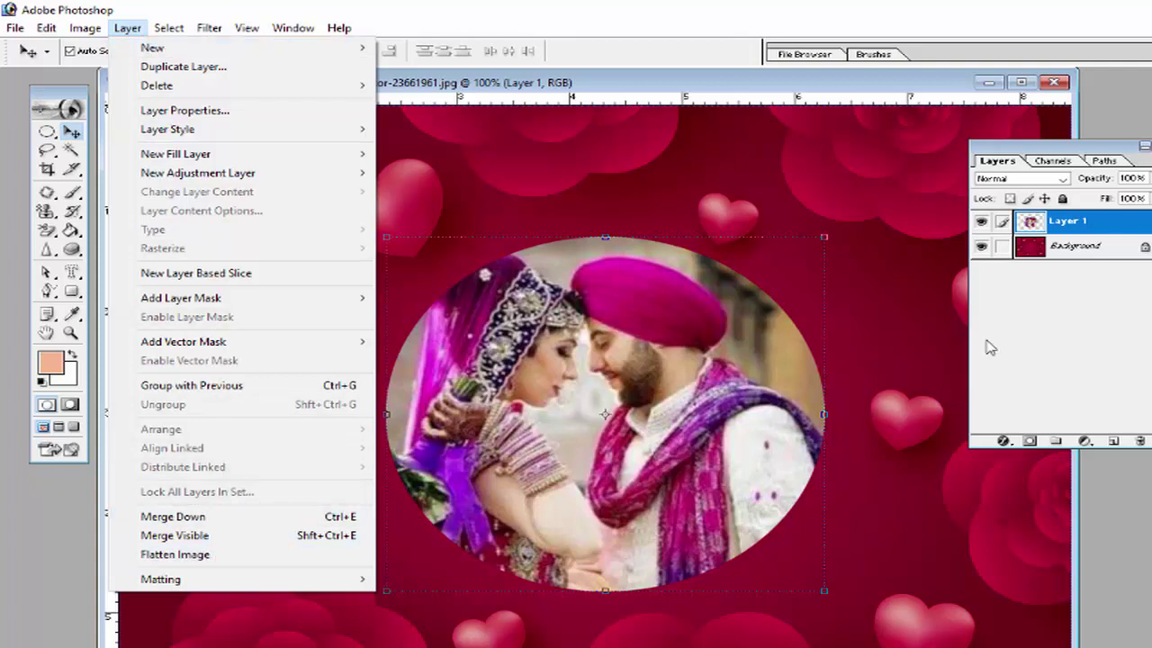
left_click(1024, 155)
left_click_drag(1024, 152, 874, 167)
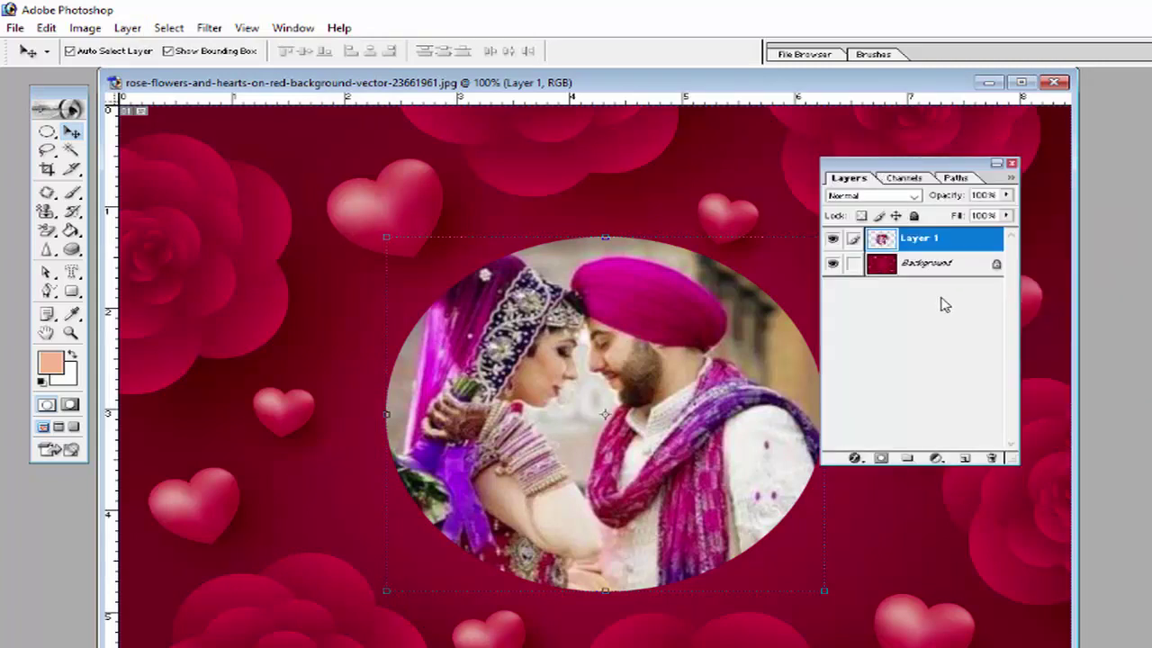
left_click(930, 272)
left_click(927, 245)
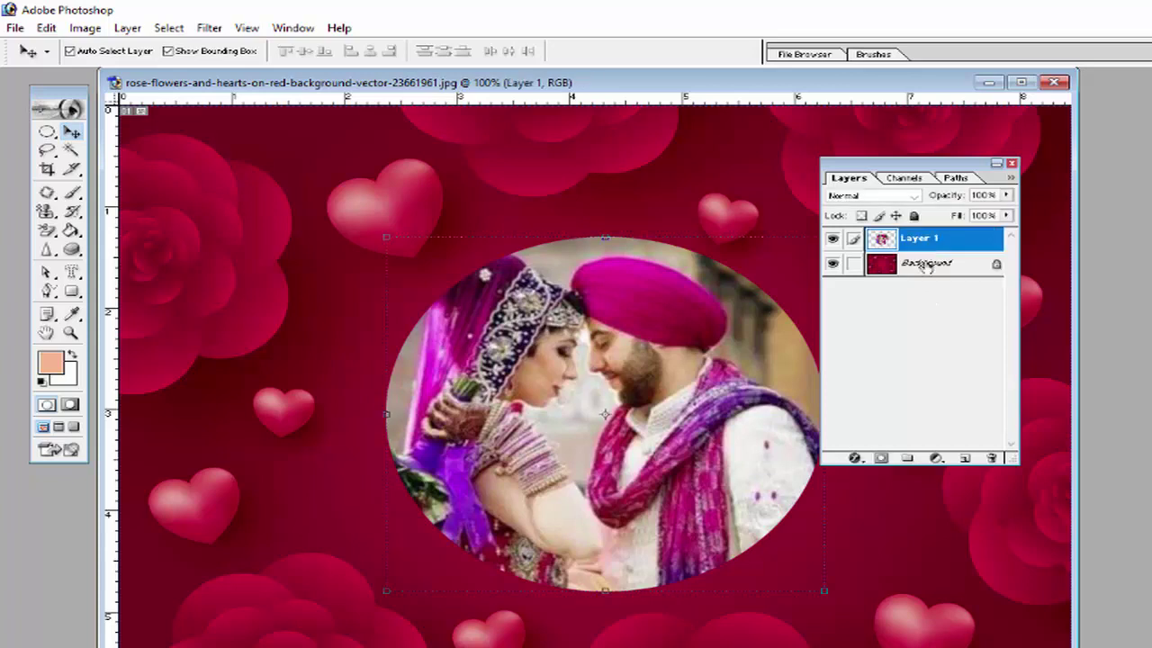
left_click(926, 255)
left_click(924, 241)
left_click(925, 259)
left_click(924, 241)
left_click(925, 259)
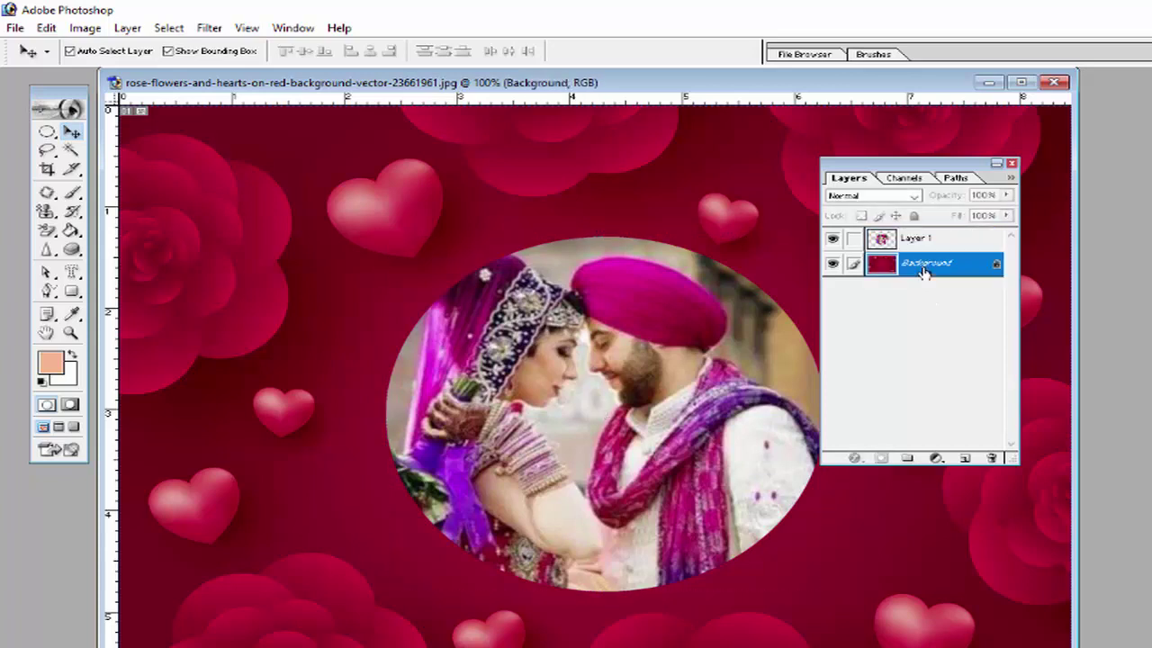
left_click(924, 241)
left_click(925, 259)
Make Layer 1 active and flatten the image into a single background layer
left_click(924, 241)
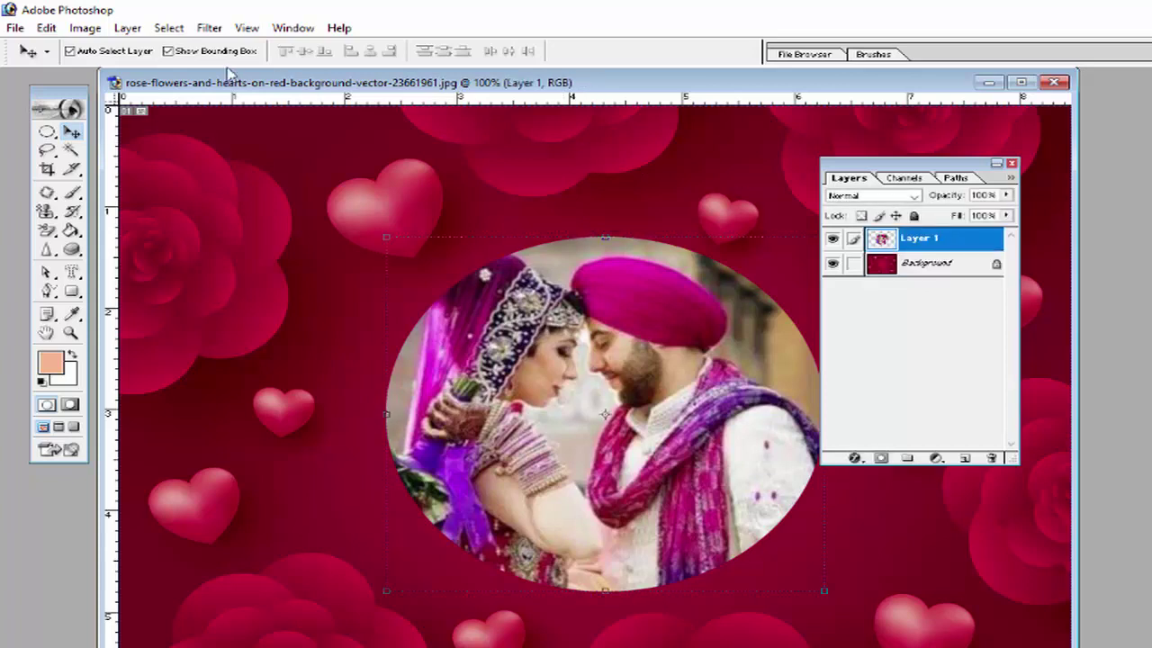
left_click(127, 28)
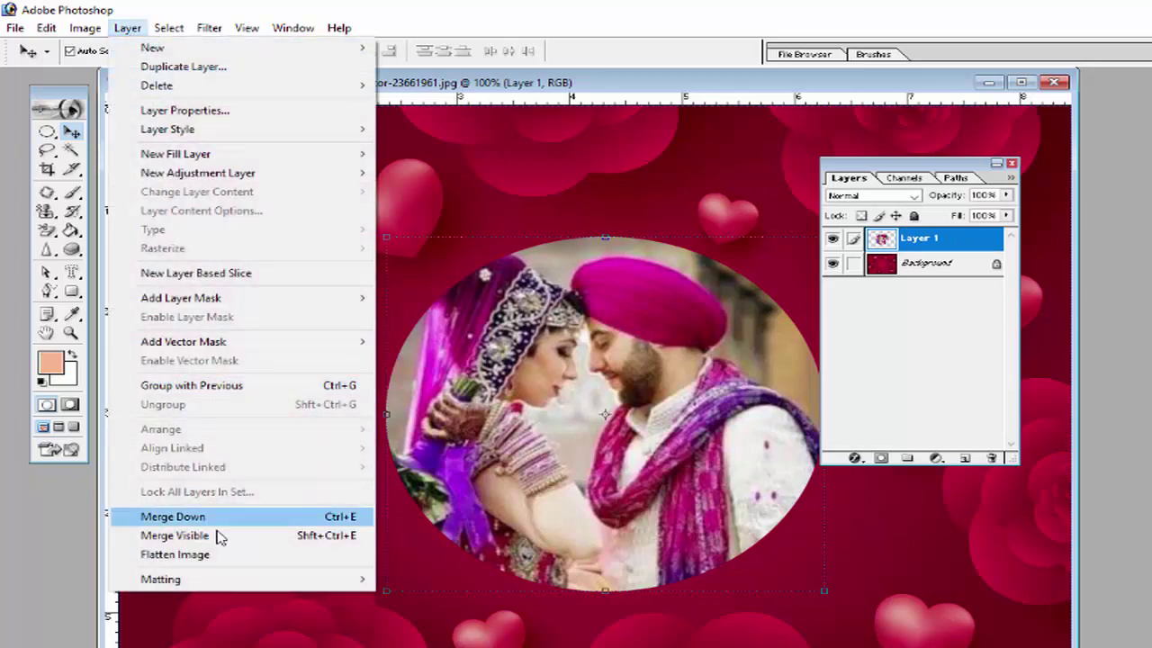
left_click(219, 563)
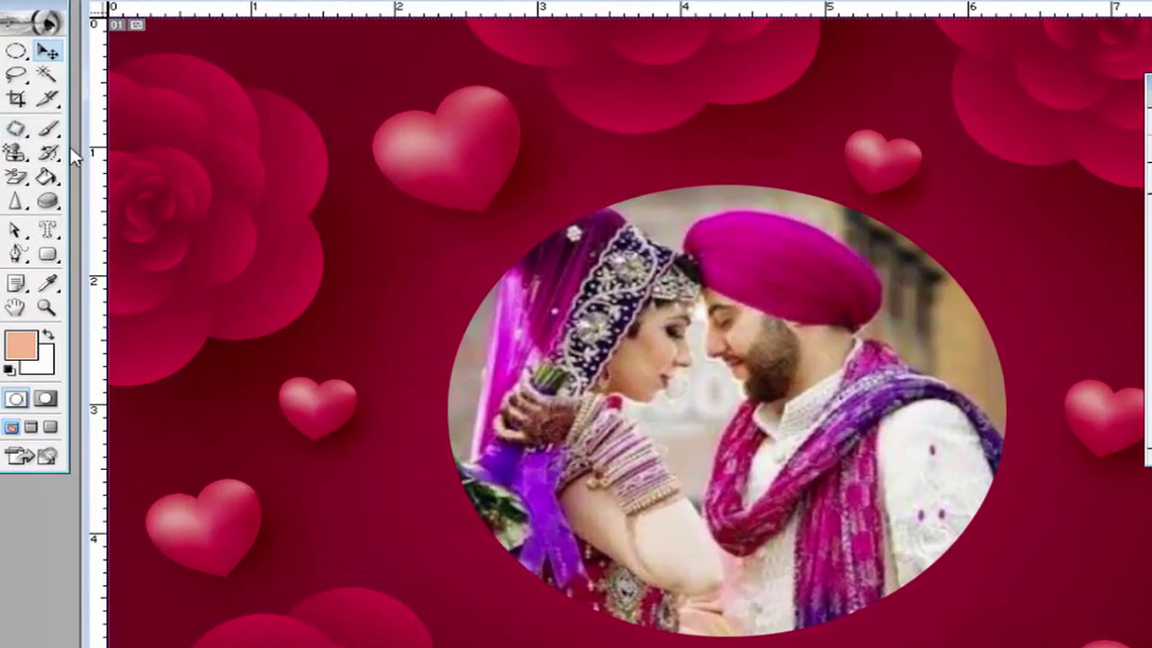
Use the Patch tool to blend the oval's upper edge above the bride's head into the red background, and deselect
left_click_drag(14, 150, 85, 148)
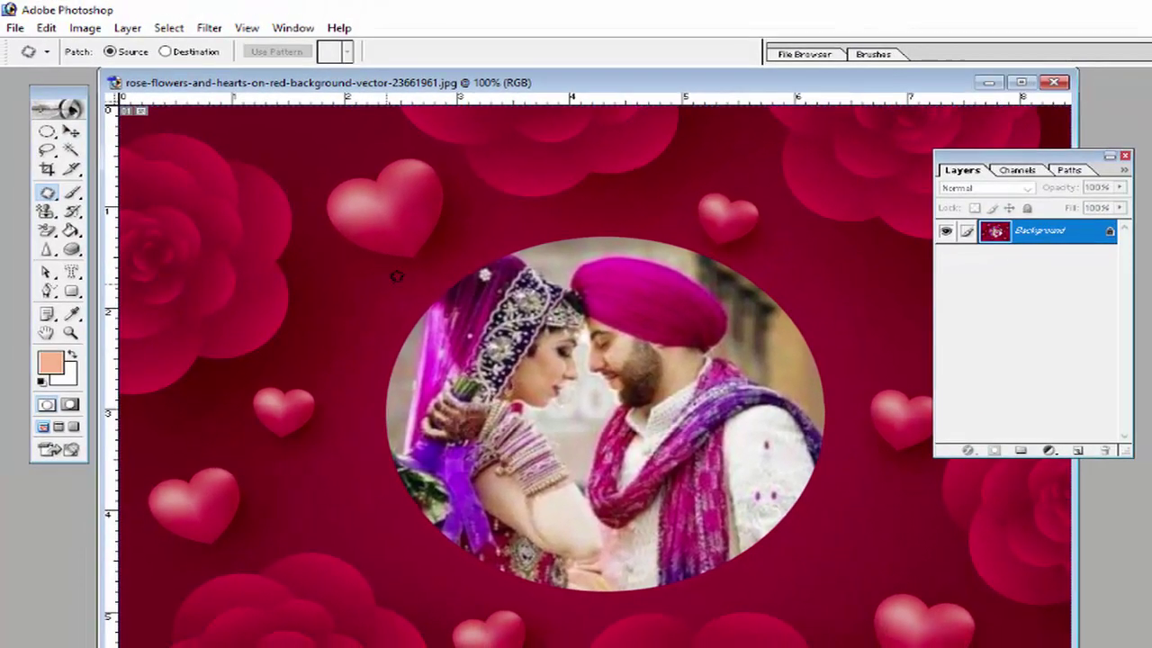
mouse_move(537, 223)
left_mouse_down()
mouse_move(495, 251)
mouse_move(585, 265)
left_mouse_up()
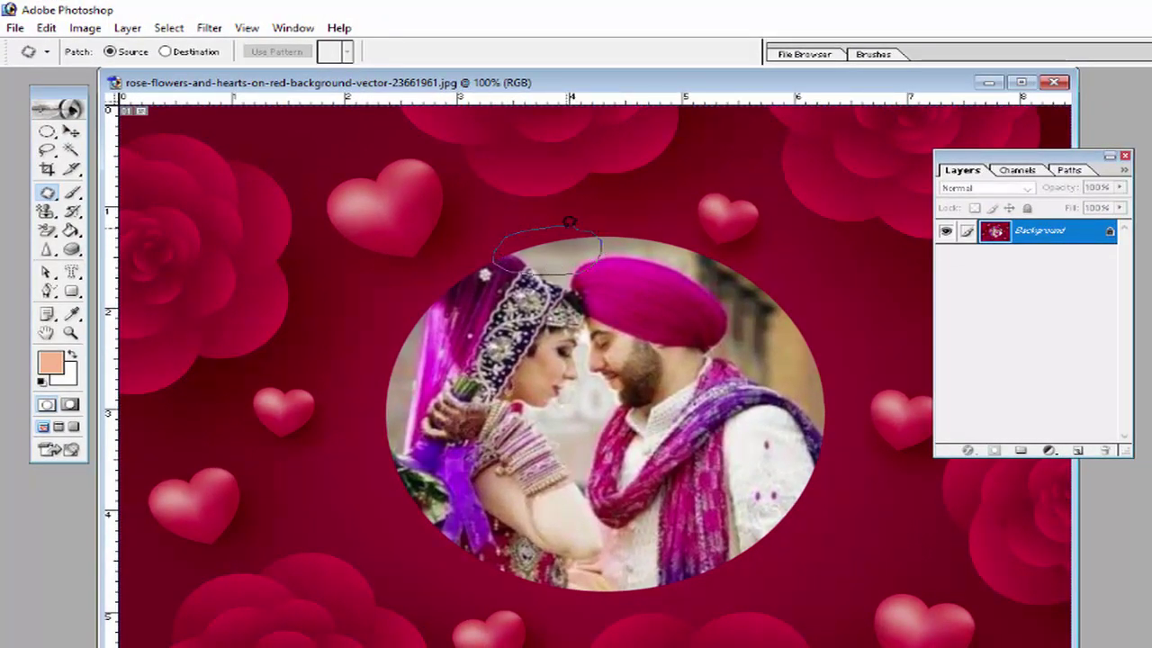
left_click_drag(569, 222, 508, 232)
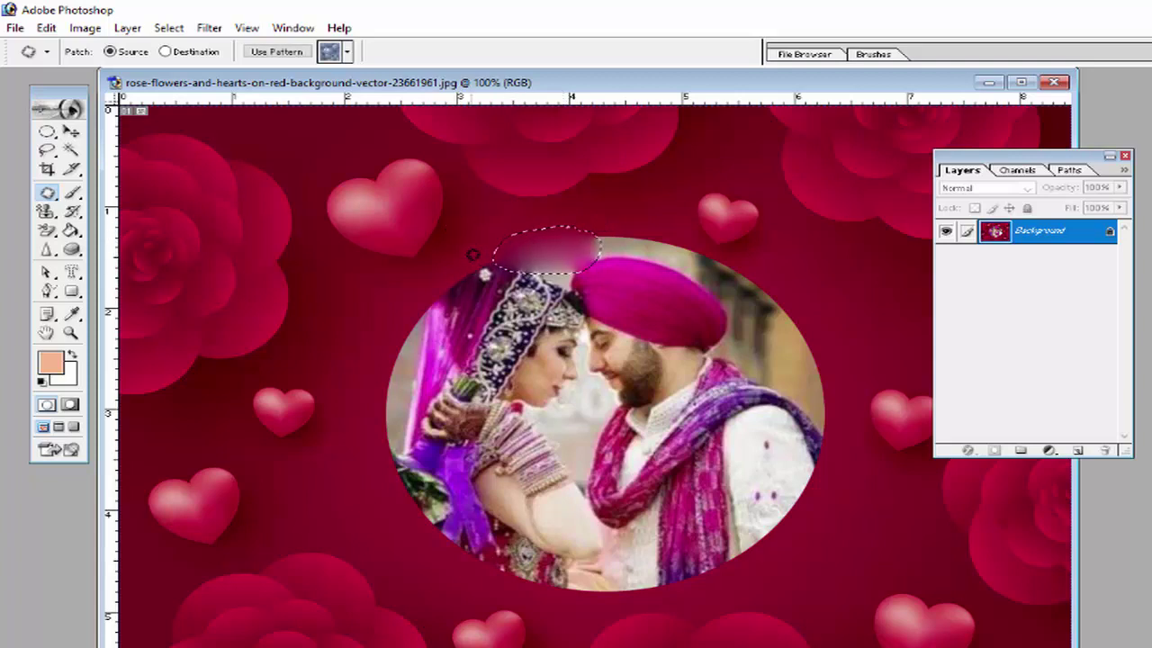
key("ctrl+d")
Use the Patch tool to blend the oval's left and lower-left edges beside the bride into the red background
left_click_drag(471, 253, 475, 257)
mouse_move(443, 291)
left_mouse_down()
mouse_move(385, 298)
mouse_move(408, 321)
mouse_move(415, 304)
mouse_move(358, 399)
mouse_move(362, 376)
mouse_move(408, 410)
mouse_move(406, 388)
mouse_move(344, 478)
left_mouse_up()
left_click(394, 334)
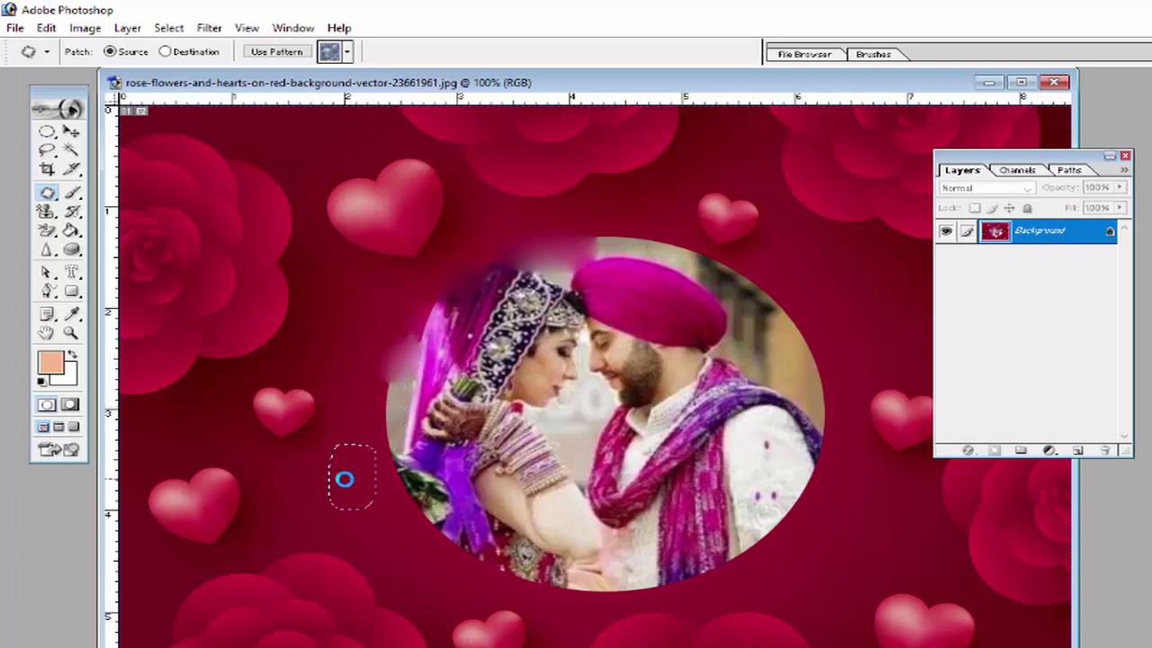
left_click_drag(413, 426, 411, 426)
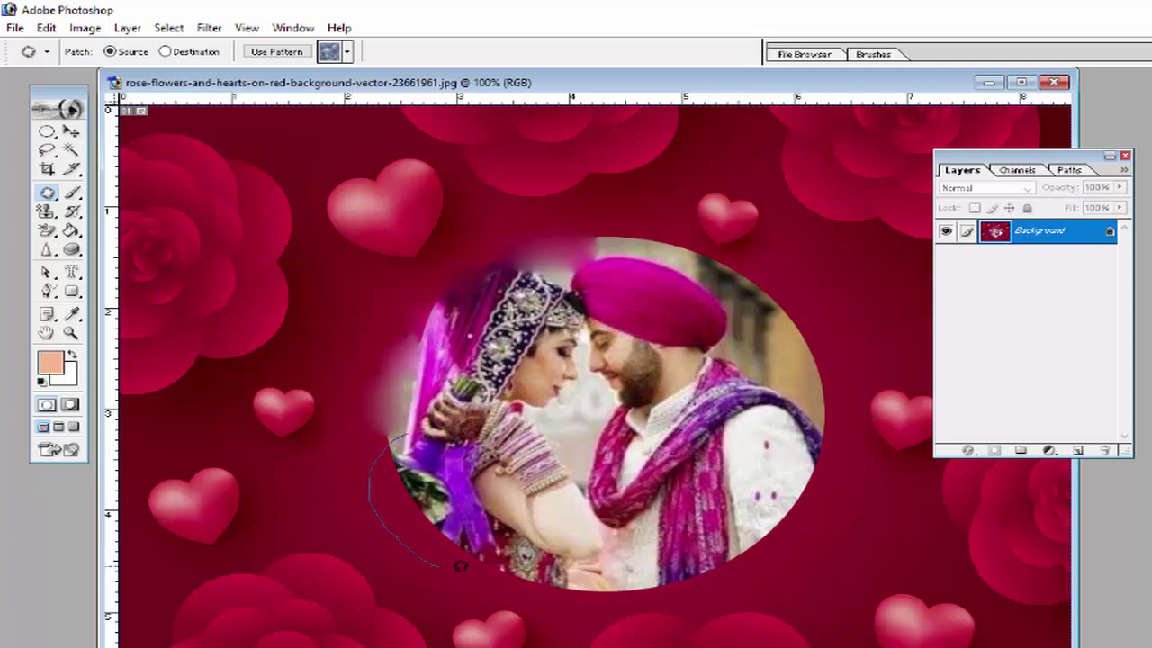
left_click_drag(536, 576, 410, 428)
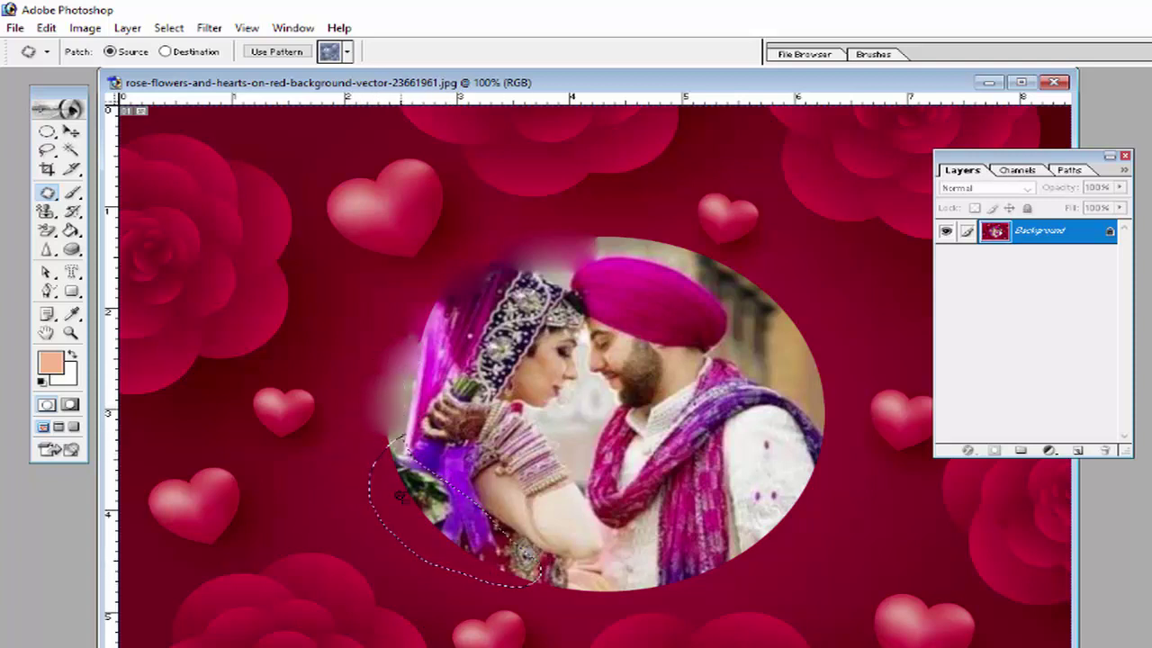
left_click_drag(360, 529, 321, 532)
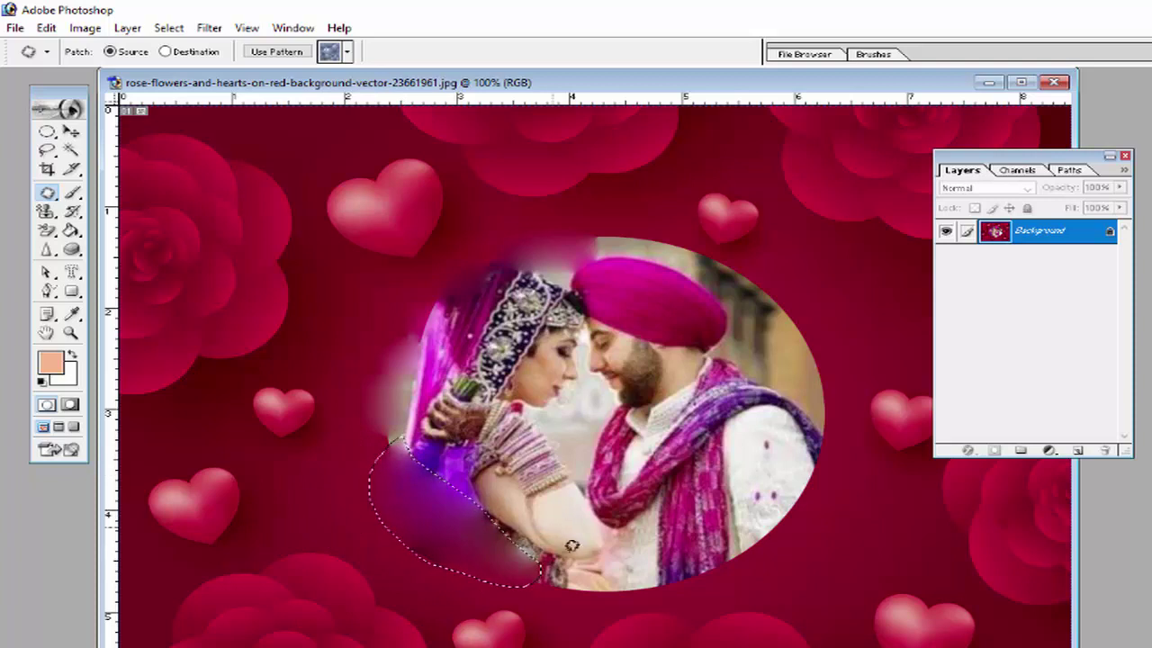
Patch the oval's bottom edge, from below the bride's arm to the end of the groom's scarf, with nearby background
mouse_move(625, 564)
left_mouse_down()
mouse_move(670, 563)
mouse_move(584, 552)
mouse_move(521, 591)
left_mouse_up()
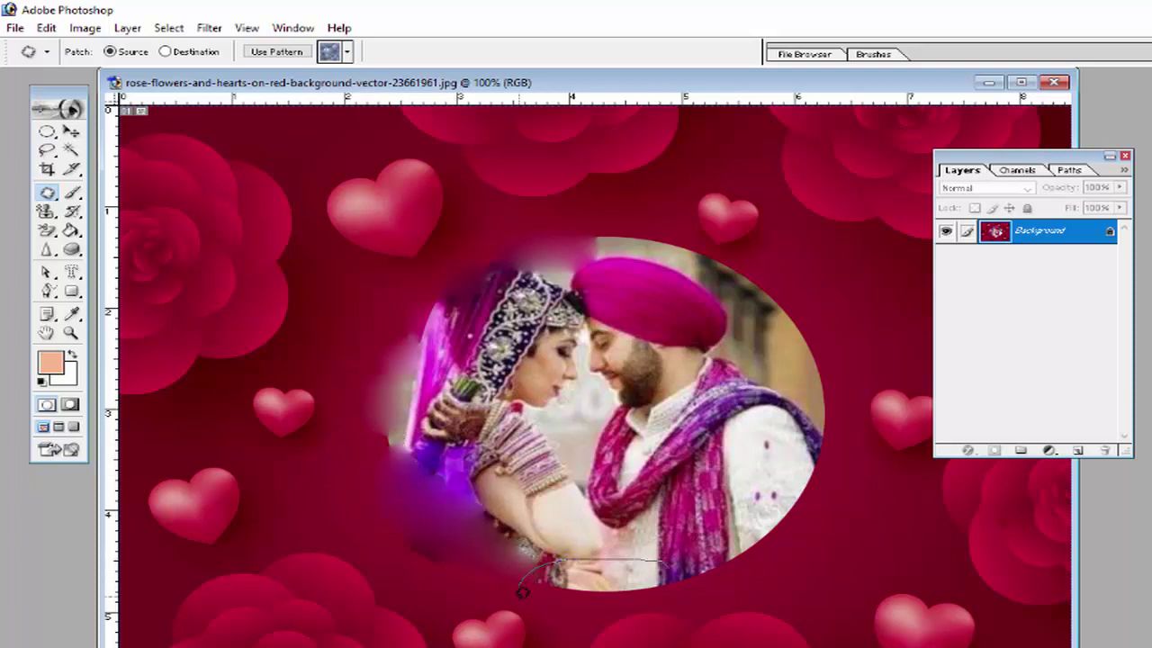
left_click_drag(679, 566, 650, 559)
left_click_drag(589, 581, 621, 624)
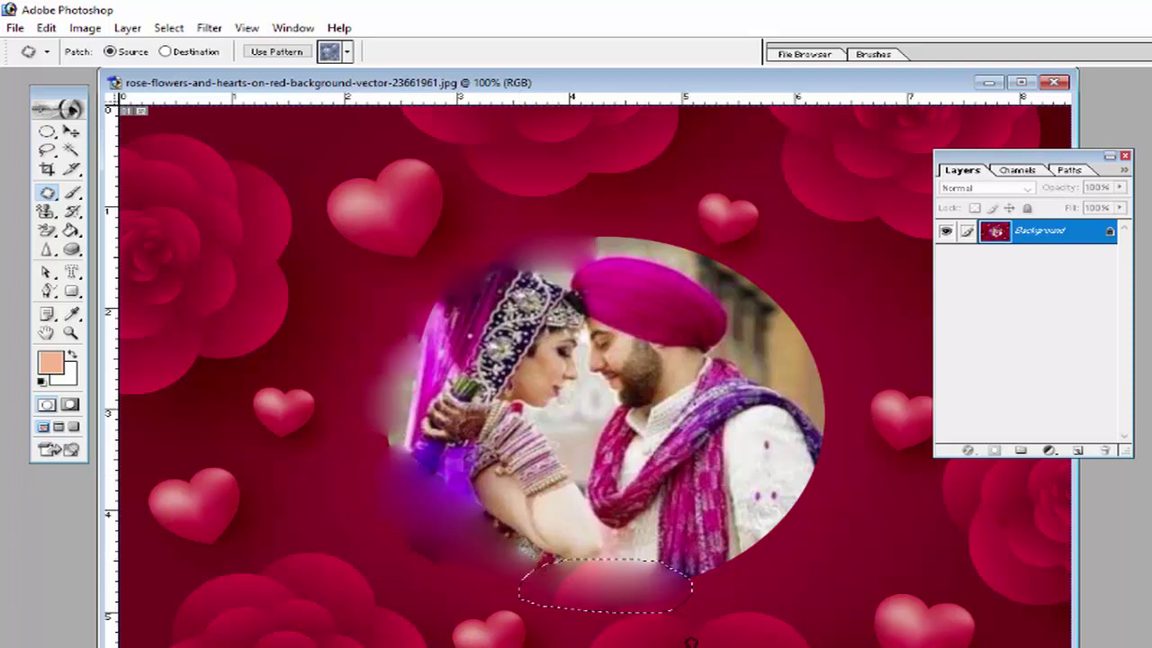
left_click(772, 580)
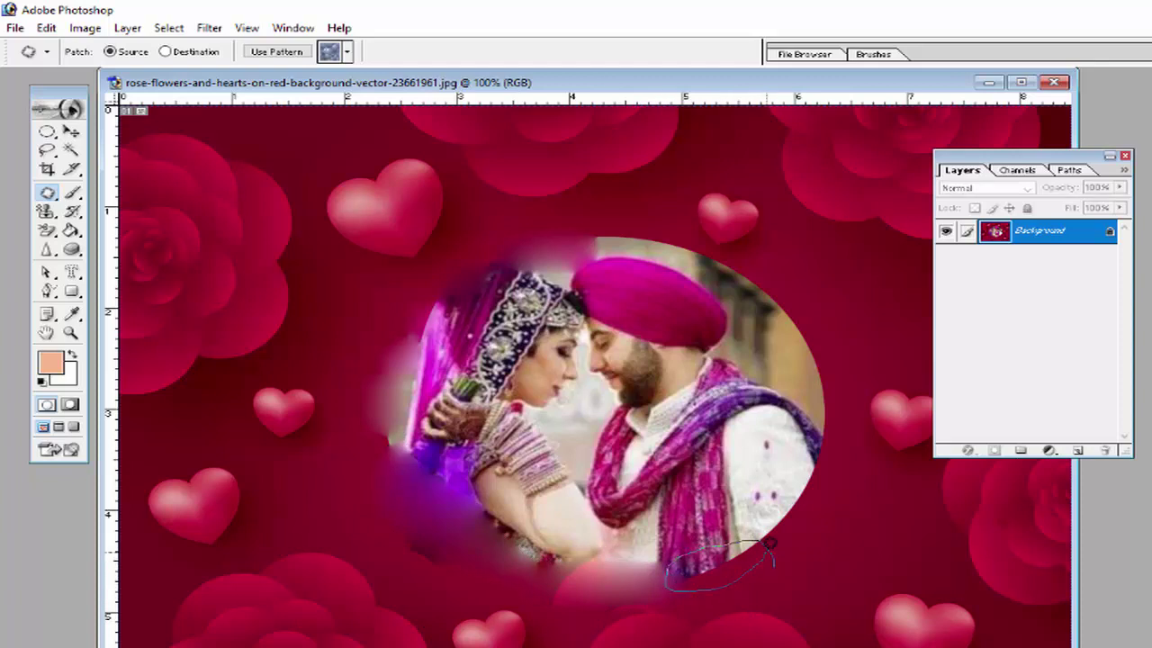
left_click_drag(769, 543, 771, 544)
mouse_move(733, 568)
left_mouse_down()
mouse_move(741, 595)
mouse_move(779, 623)
left_mouse_up()
Patch the oval's lower-right edge along the groom's sleeve and shoulder with the surrounding red background
mouse_move(788, 512)
left_mouse_down()
mouse_move(751, 525)
mouse_move(779, 569)
left_mouse_up()
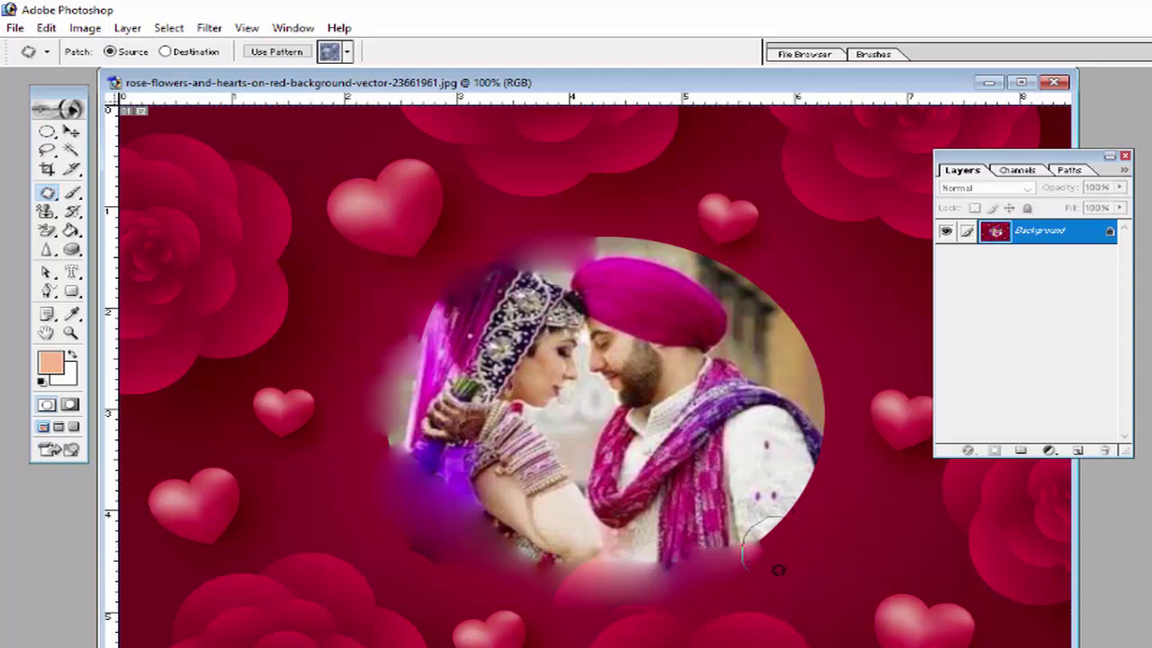
left_click_drag(813, 514, 791, 515)
mouse_move(785, 546)
left_mouse_down()
mouse_move(818, 581)
mouse_move(833, 576)
left_mouse_up()
mouse_move(812, 416)
left_mouse_down()
mouse_move(775, 468)
mouse_move(769, 548)
left_mouse_up()
left_click_drag(842, 409, 809, 417)
left_click_drag(784, 471, 841, 519)
Patch the oval's upper-right edge and the edge above the groom's turban with the background, and deselect
left_click_drag(800, 304, 847, 389)
left_click_drag(790, 299, 793, 305)
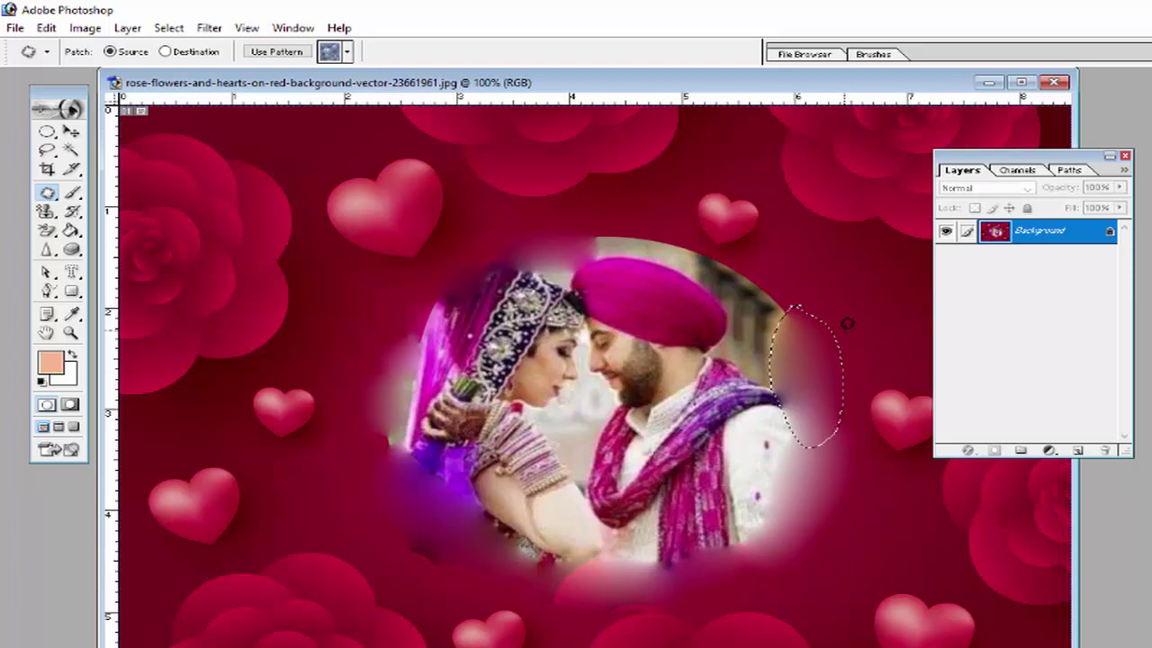
mouse_move(809, 281)
left_mouse_down()
mouse_move(655, 218)
mouse_move(597, 225)
mouse_move(730, 285)
mouse_move(828, 298)
left_mouse_up()
left_click_drag(737, 265, 808, 260)
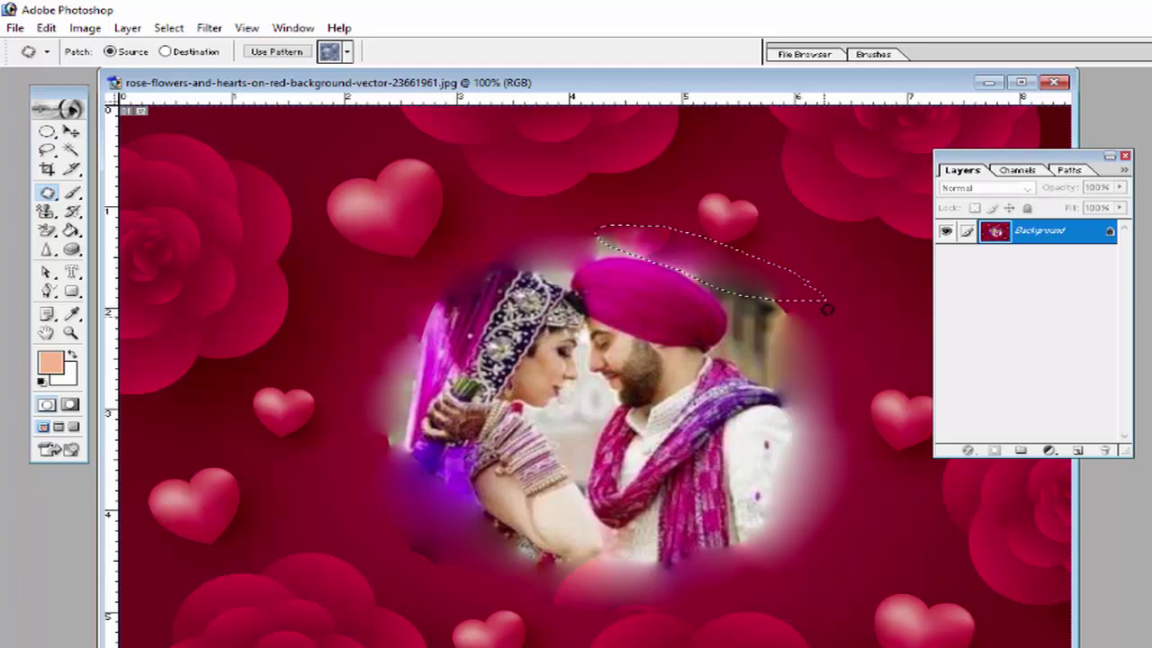
left_click(839, 303)
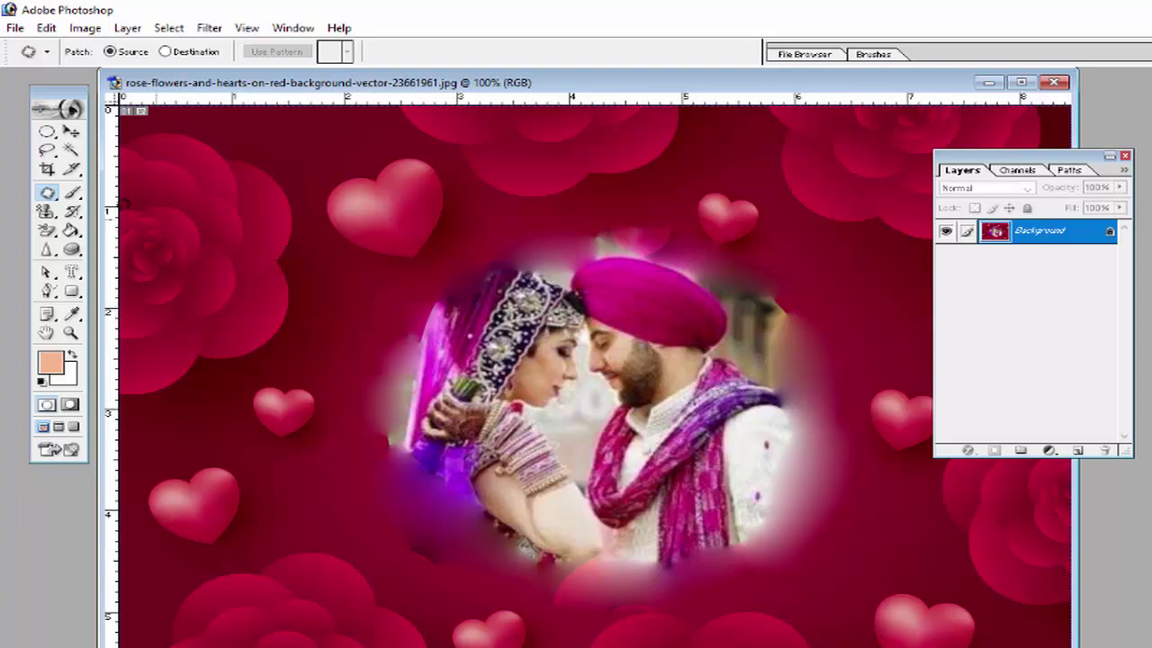
With the Healing Brush at size 76, sample beneath the large upper-left heart and paint along the oval's edges to soften them
left_click(50, 195)
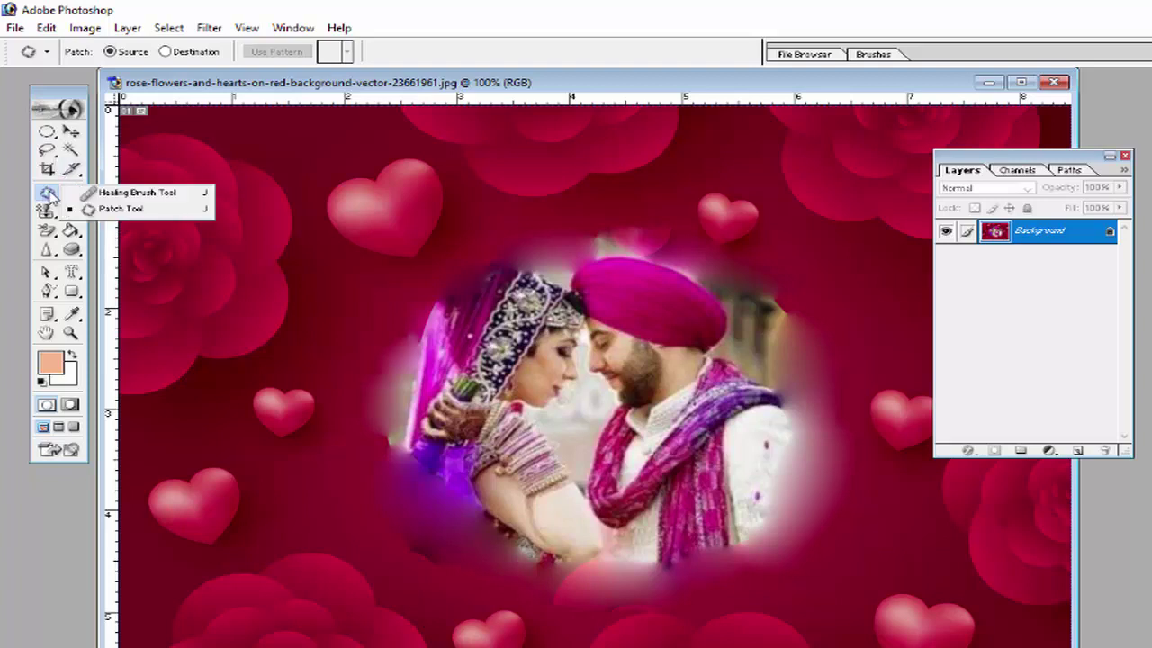
left_click(126, 193)
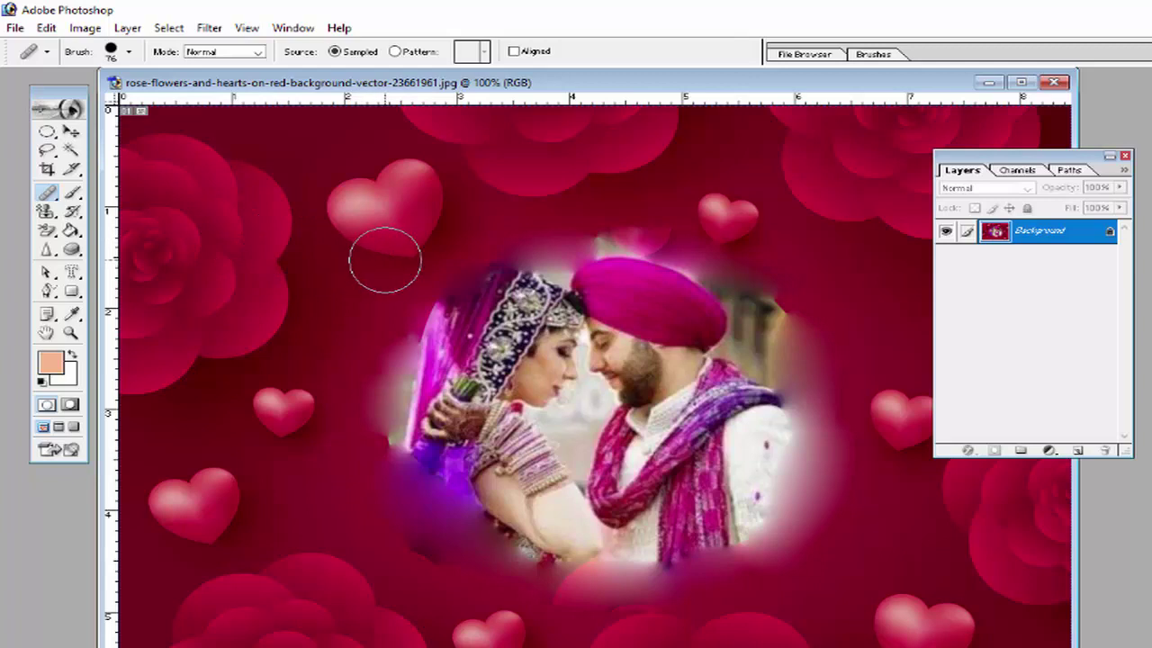
left_click(411, 255, "alt")
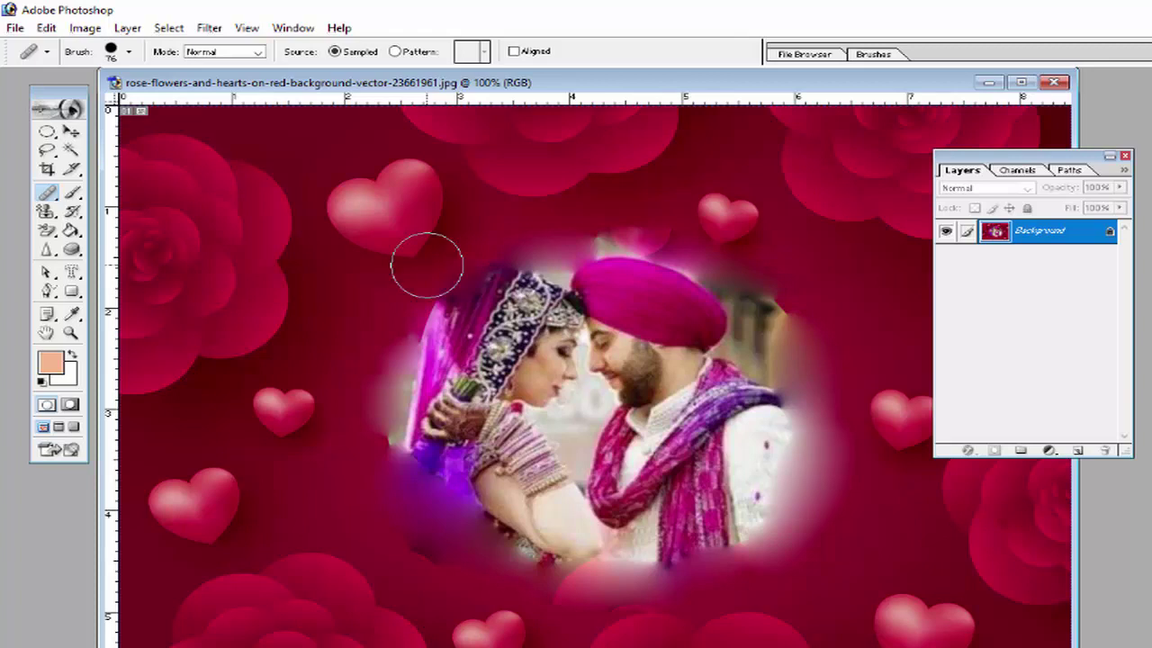
mouse_move(443, 276)
left_mouse_down()
mouse_move(440, 292)
mouse_move(390, 312)
mouse_move(375, 401)
mouse_move(412, 502)
mouse_move(491, 559)
mouse_move(637, 586)
mouse_move(714, 579)
mouse_move(784, 547)
mouse_move(824, 506)
mouse_move(841, 445)
mouse_move(859, 447)
mouse_move(828, 333)
mouse_move(786, 288)
mouse_move(656, 219)
mouse_move(567, 225)
mouse_move(457, 258)
mouse_move(396, 378)
left_mouse_up()
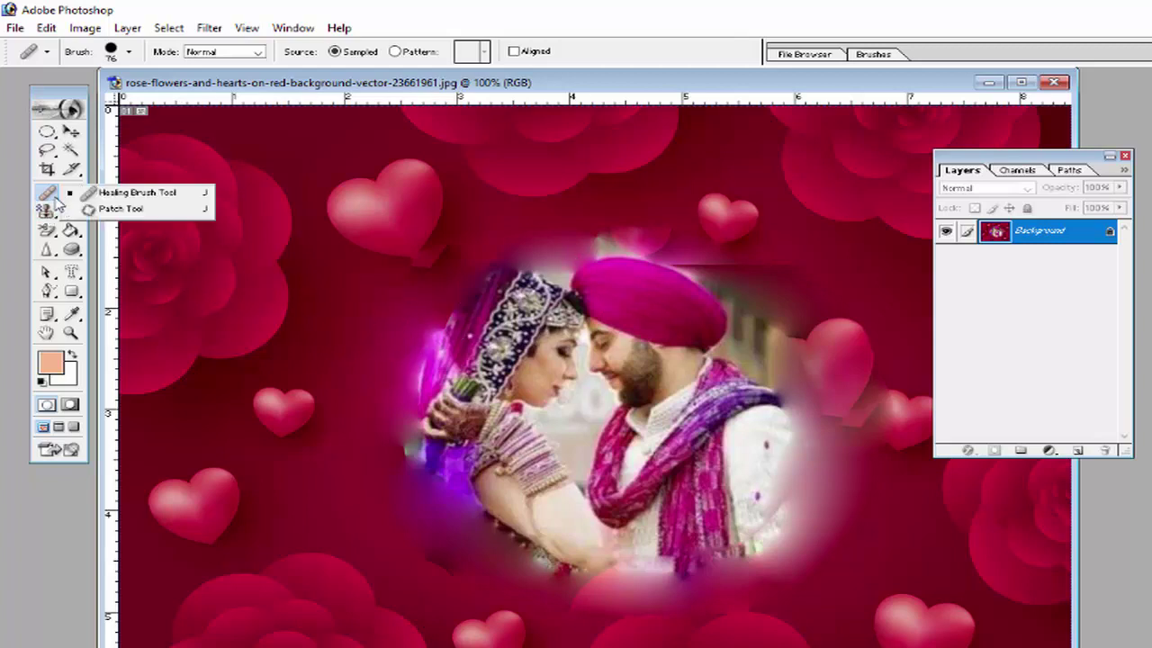
left_click(57, 202)
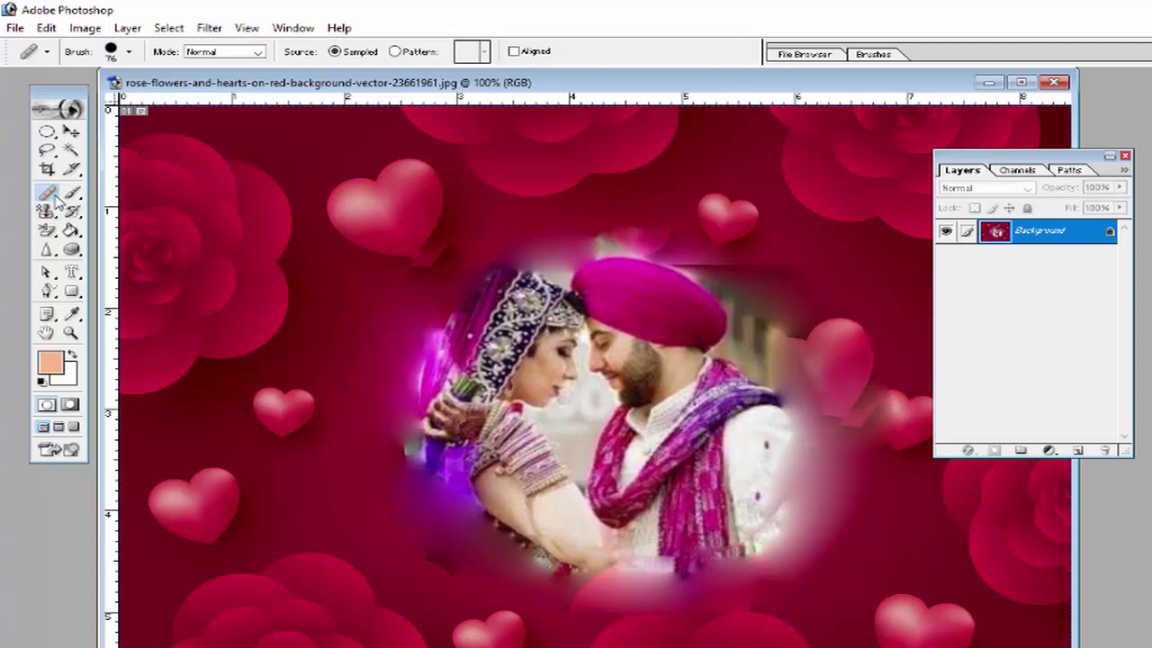
left_click(50, 250)
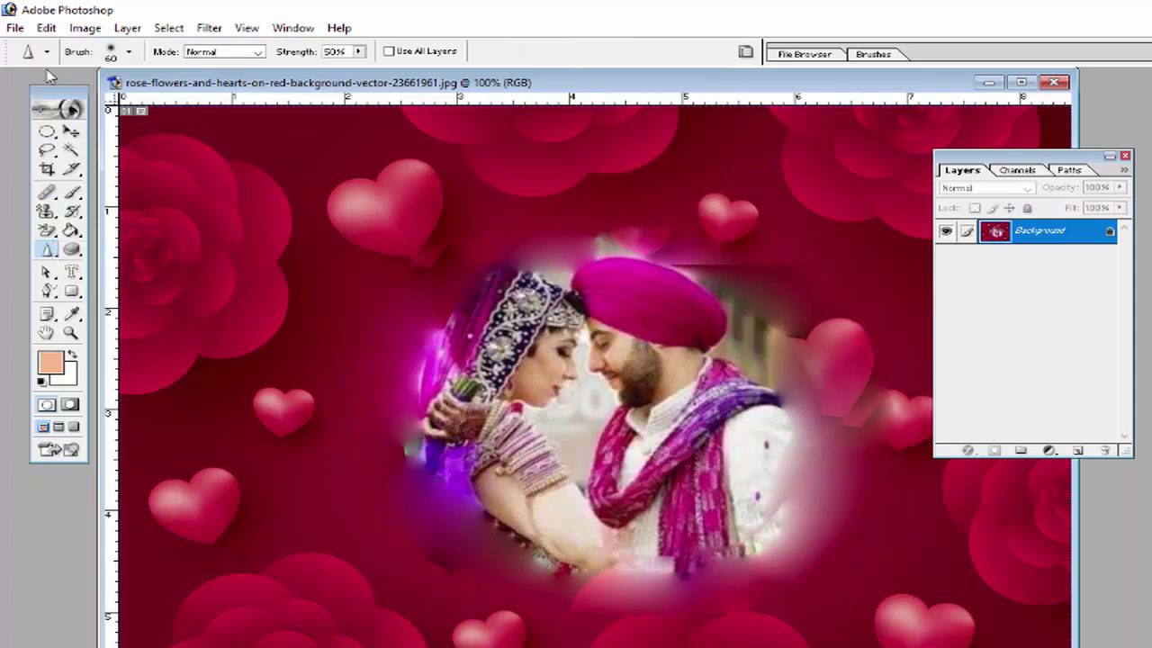
Open the indian-wedding-invitation-card-templates image from the lecture 6 folder and shift its window clear of the toolbox
left_click(15, 28)
left_click(50, 67)
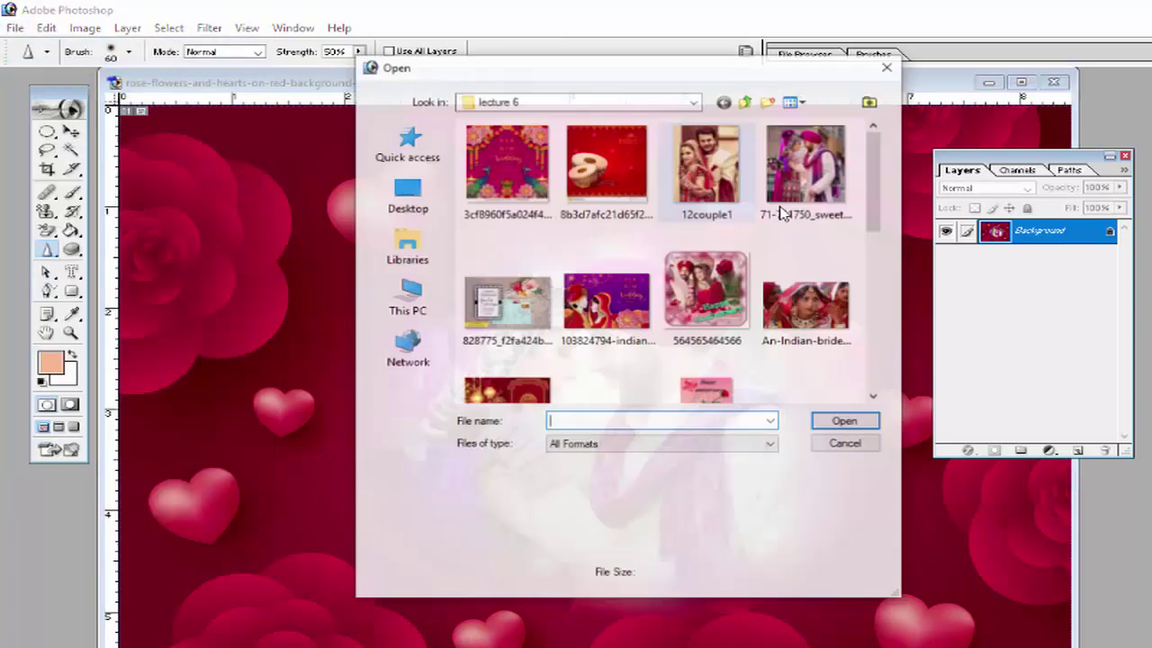
left_click_drag(871, 169, 881, 297)
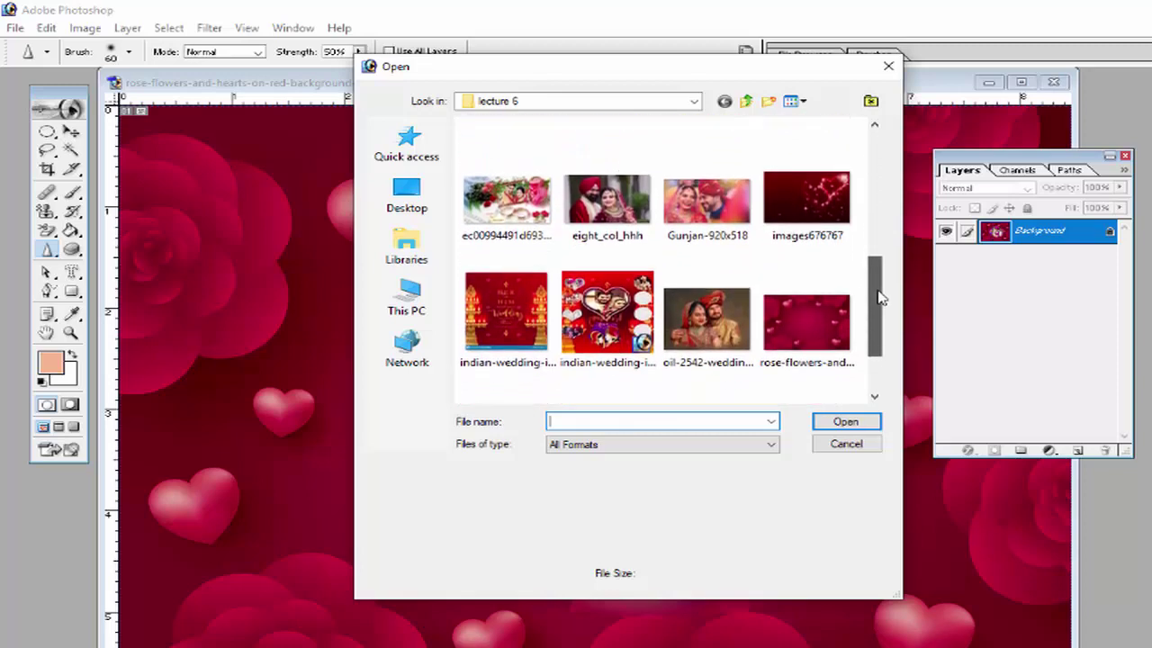
double_click(520, 322)
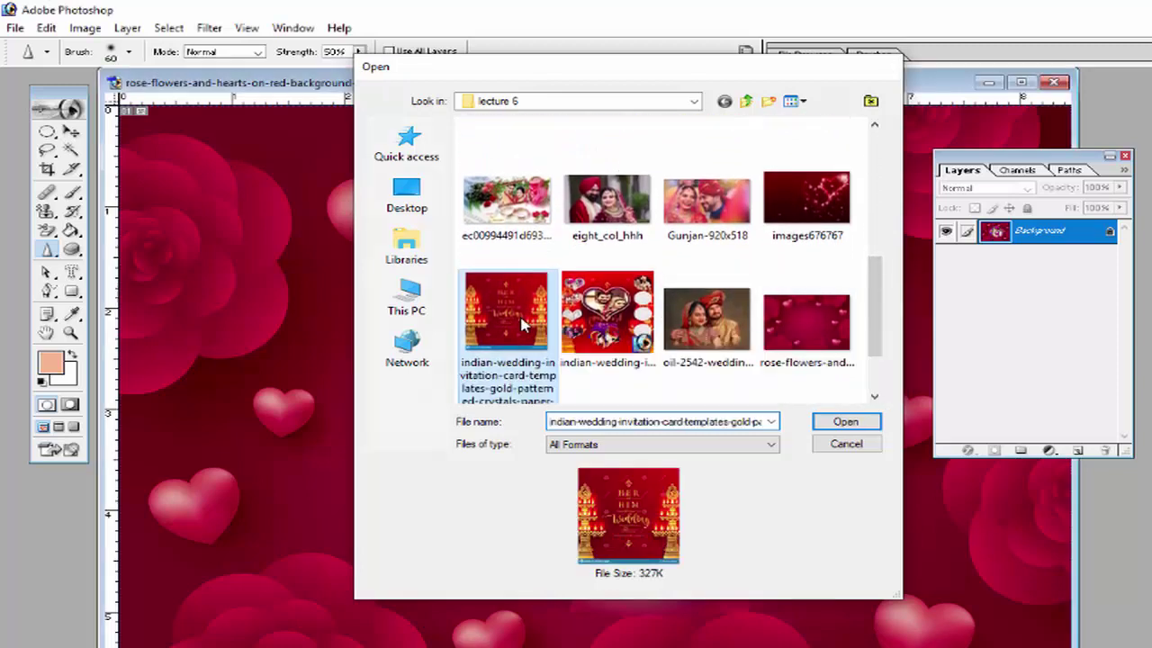
left_click_drag(358, 105, 610, 111)
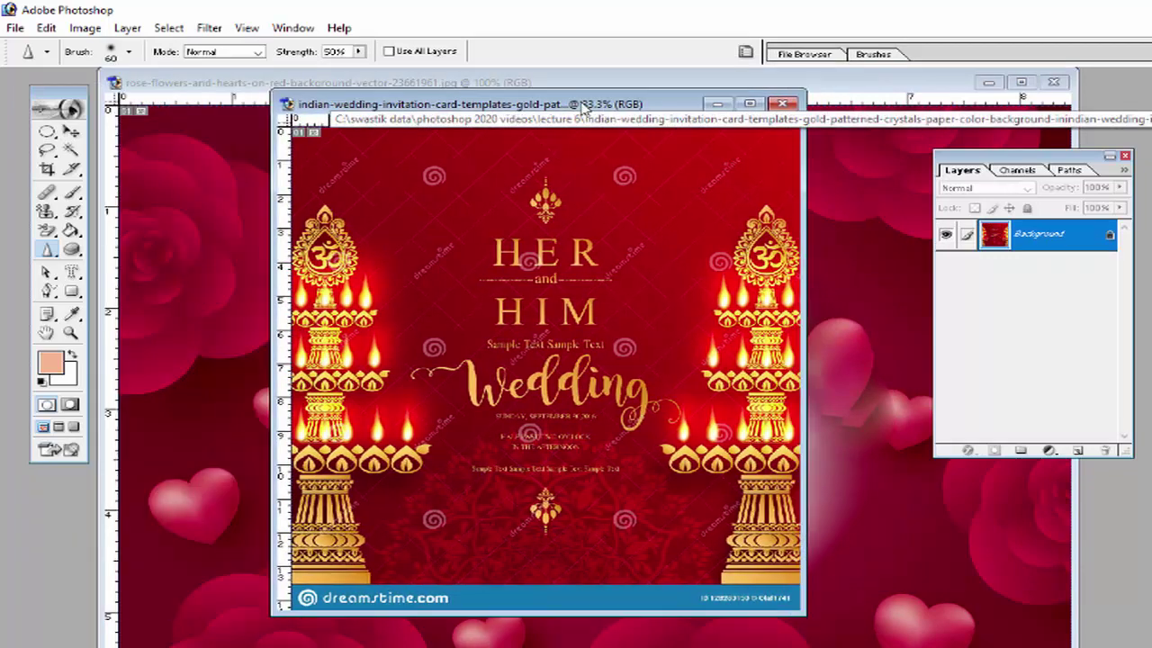
Select the invitation's left lamp tower with the Rectangular Marquee and move a copy onto the left side of the rose-and-hearts image
left_click_drag(46, 132, 118, 133)
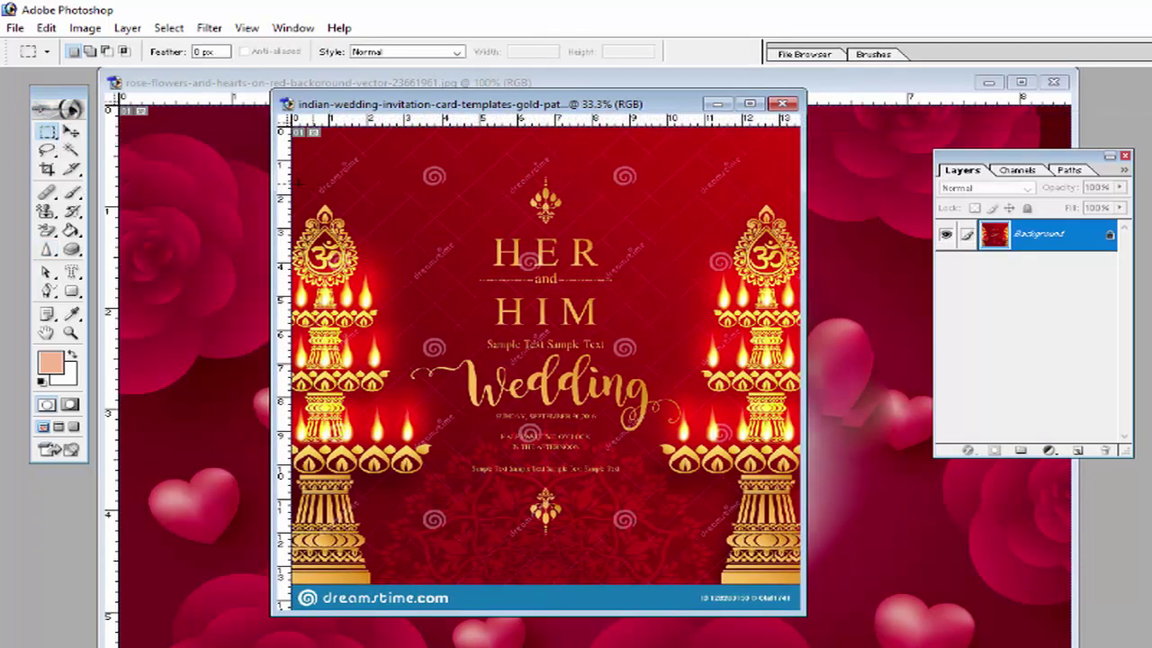
left_click_drag(385, 178, 445, 607)
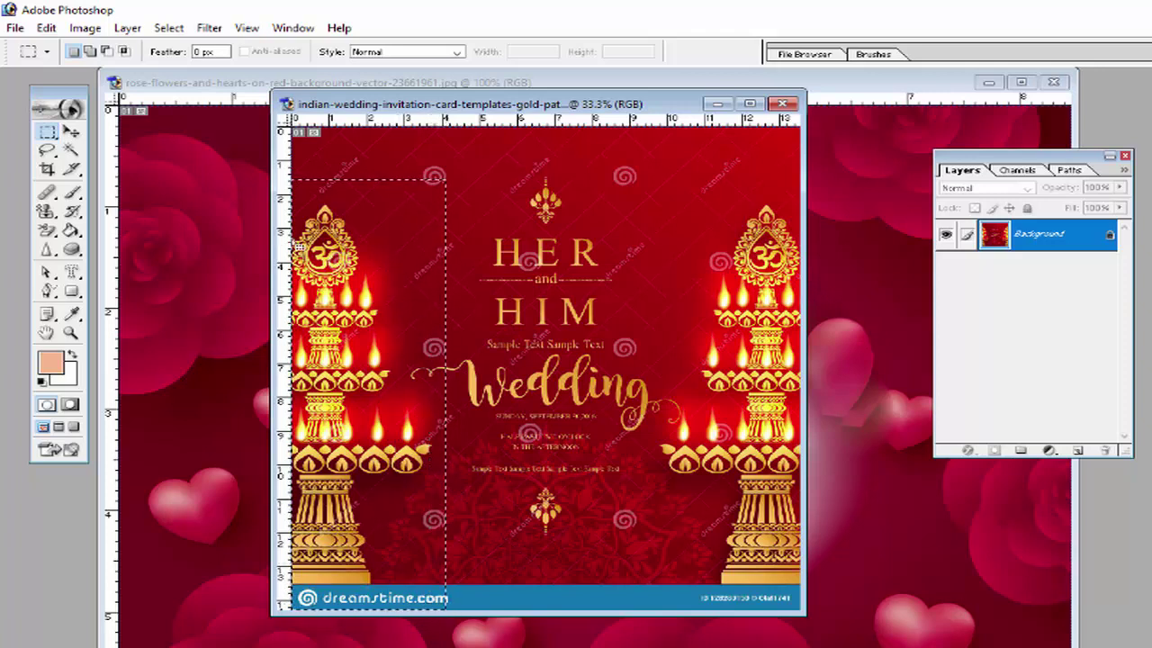
left_click(70, 132)
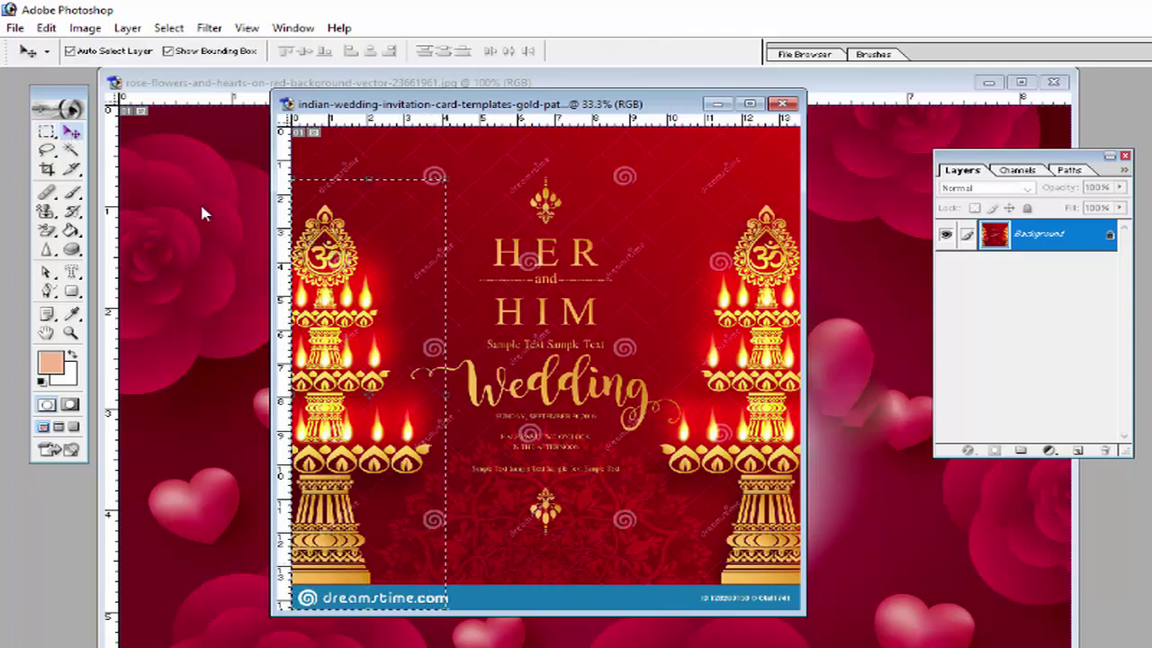
left_click_drag(342, 405, 194, 437)
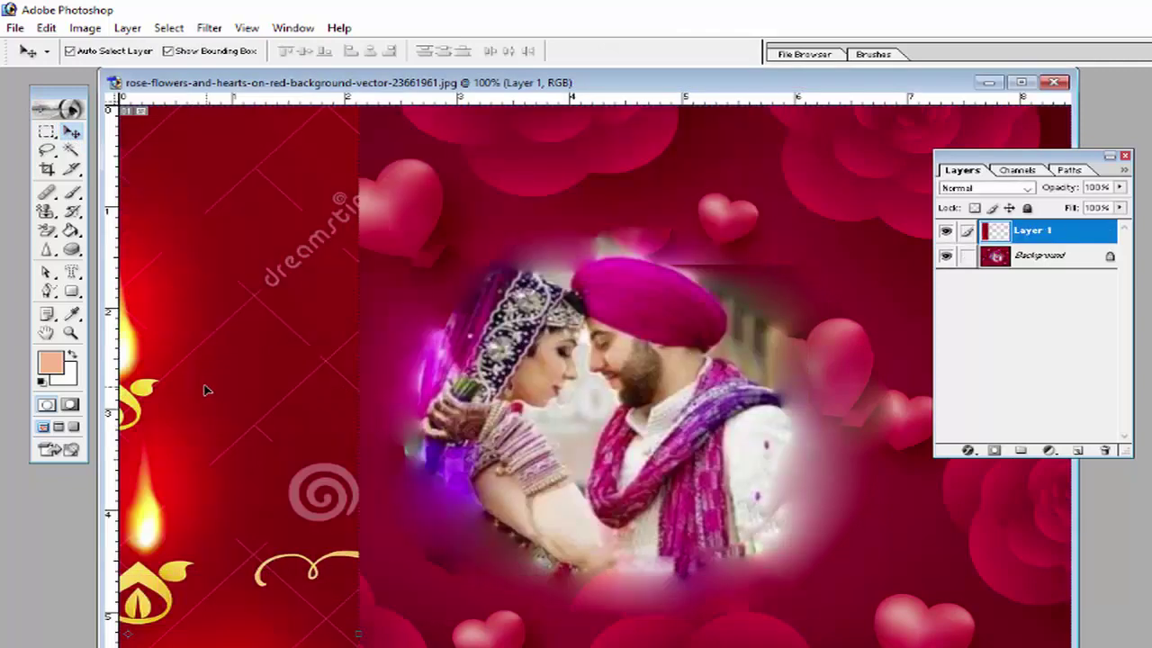
left_click_drag(208, 391, 499, 447)
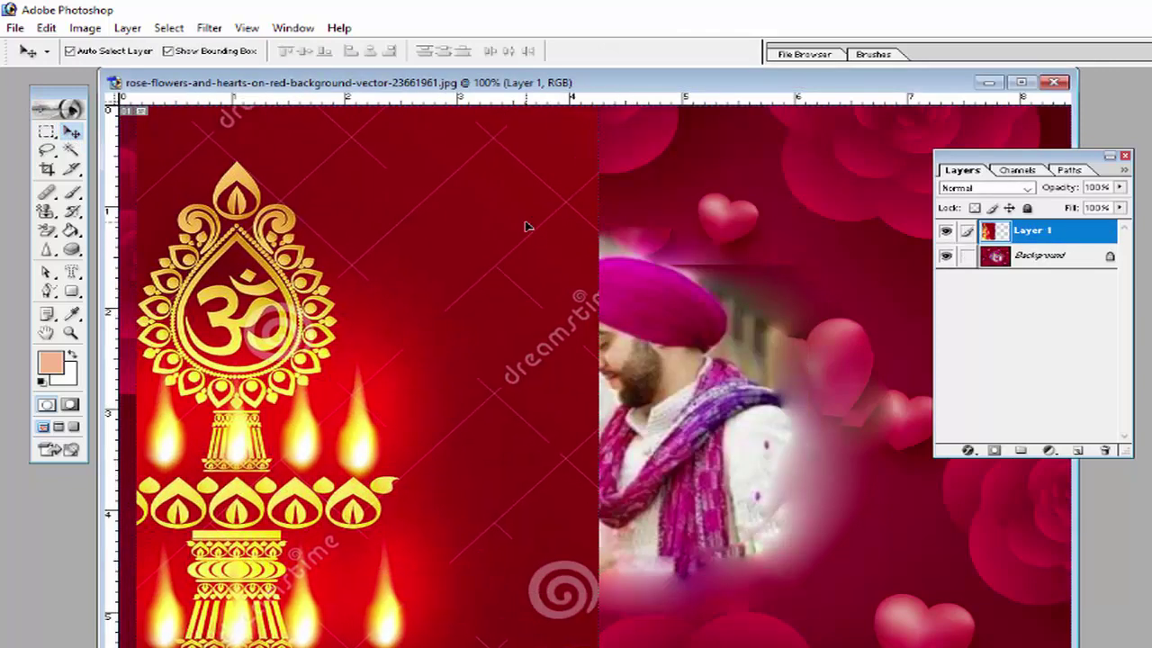
left_click_drag(527, 224, 580, 321)
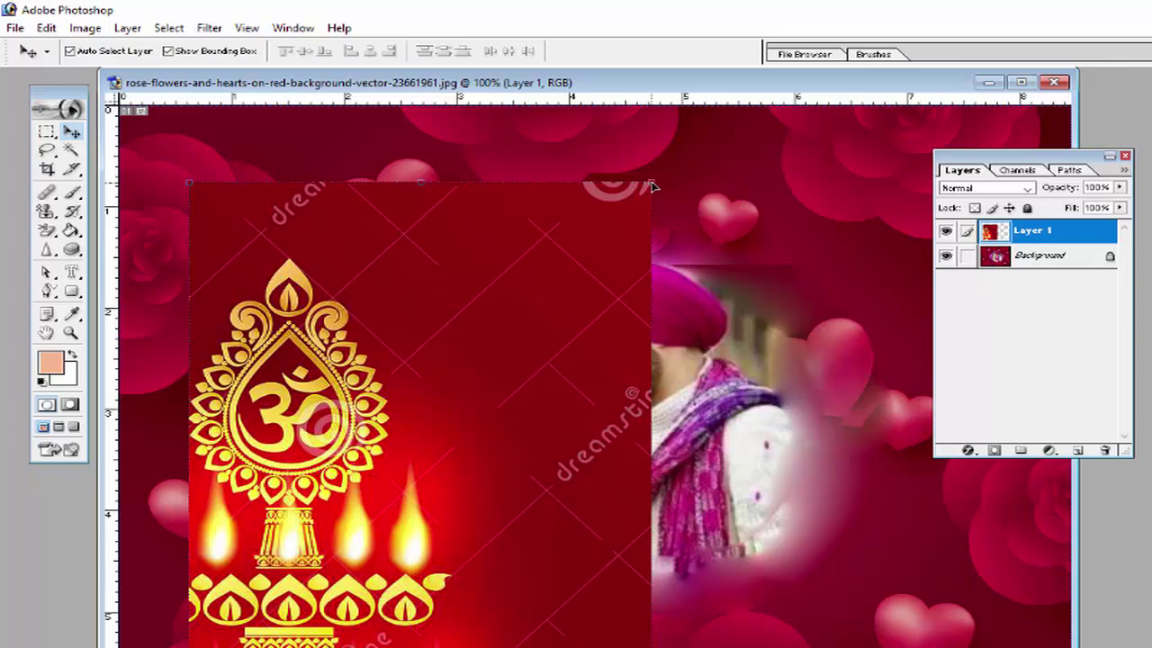
Scale the lamp tower to about 28.4% width and 27.1% height, place it in the lower-left corner and apply the transformation
left_click_drag(653, 185, 397, 571)
left_click_drag(344, 611, 322, 471)
left_click_drag(362, 504, 342, 198)
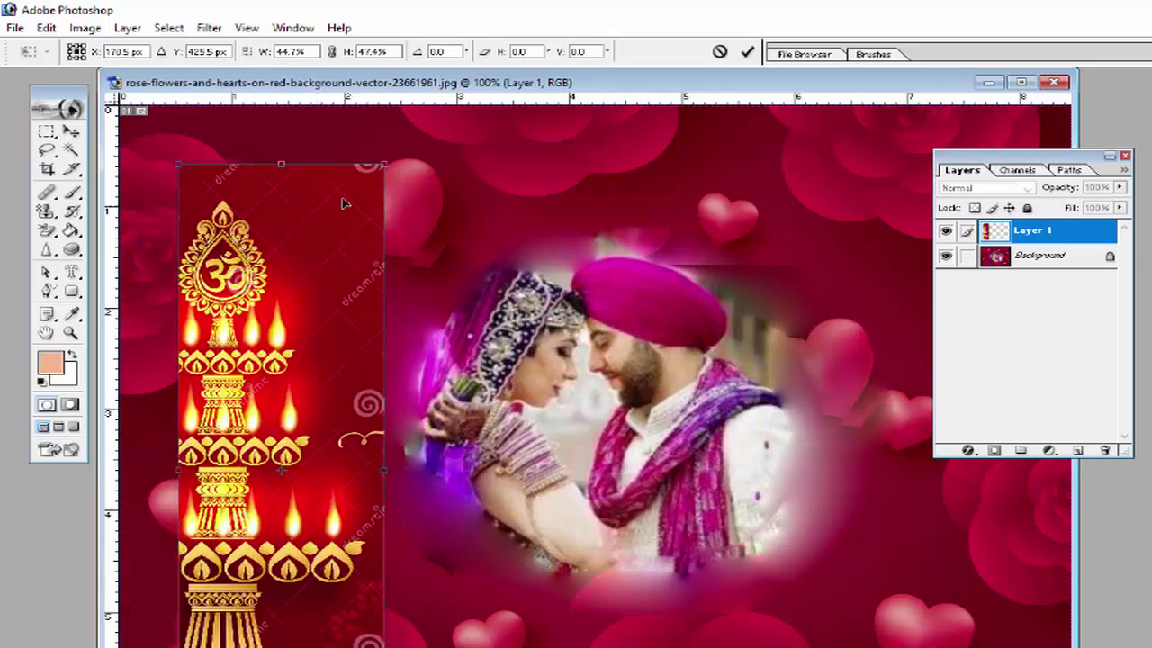
left_click_drag(385, 157, 339, 567)
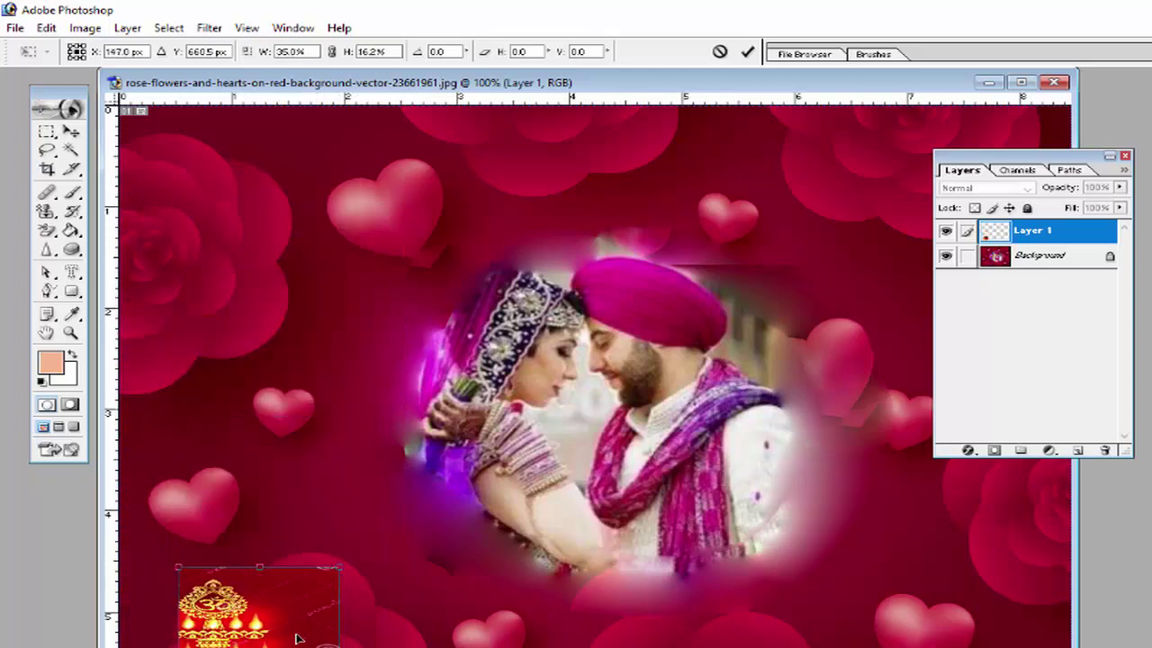
left_click_drag(339, 647, 192, 496)
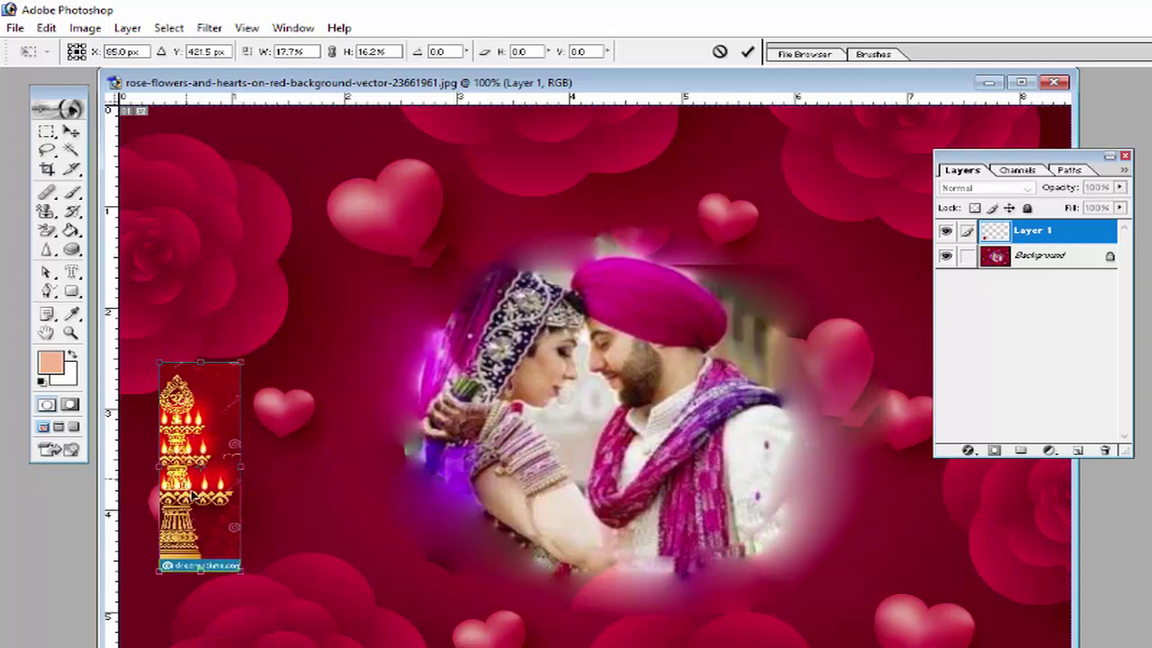
left_click_drag(242, 573, 216, 617)
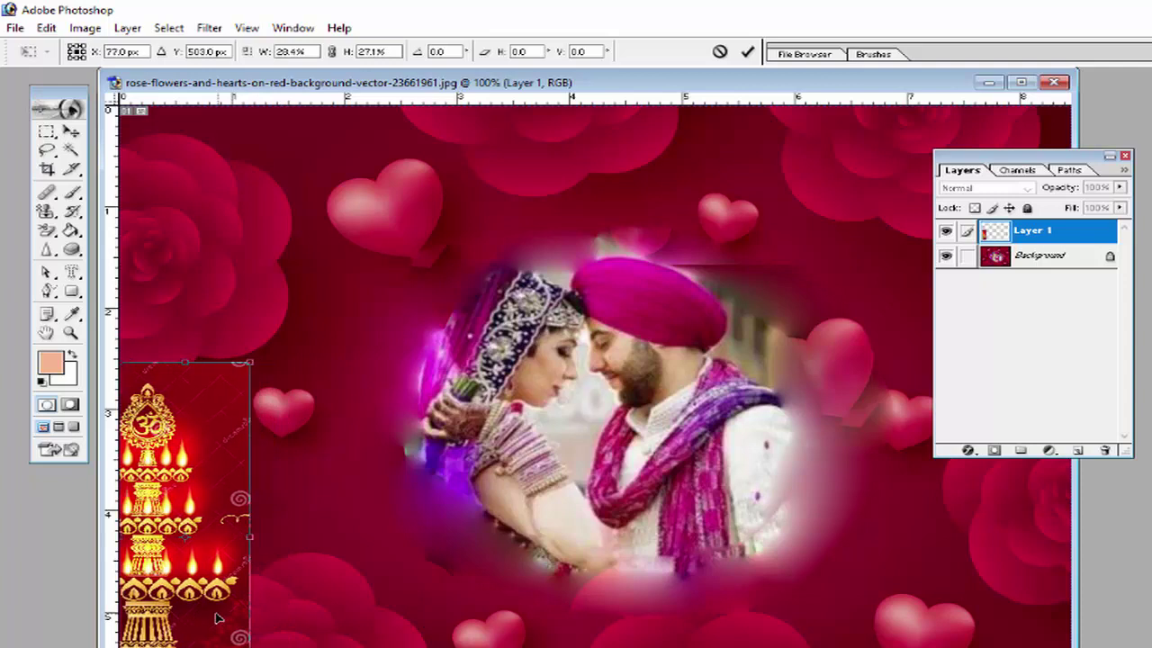
left_click_drag(154, 500, 154, 525)
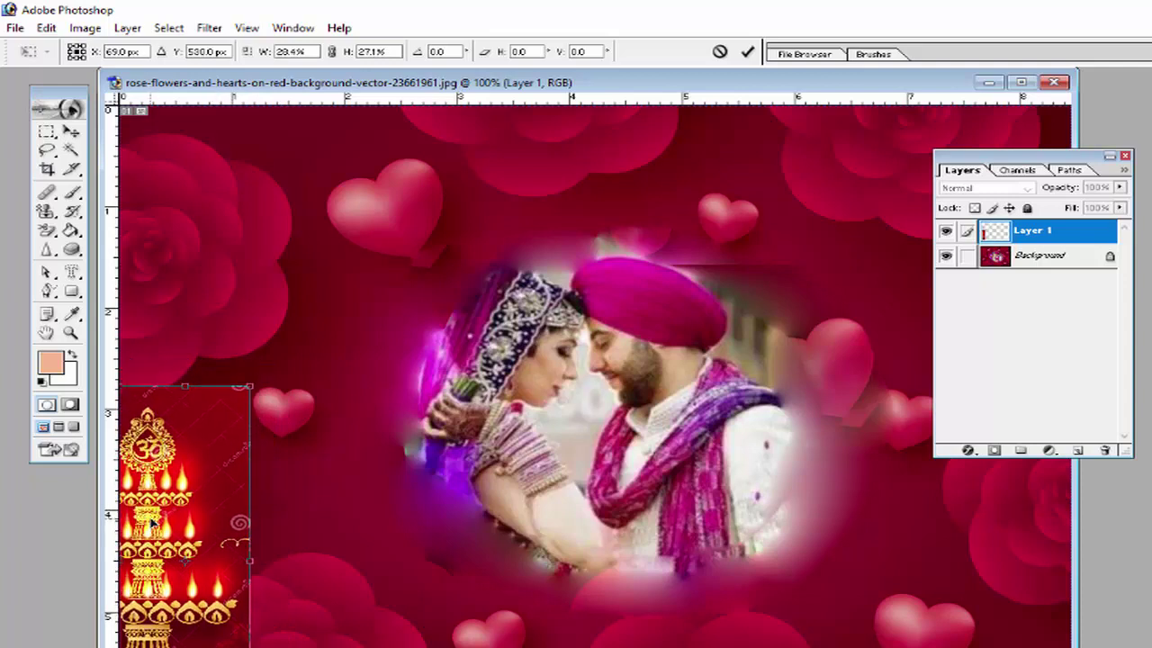
left_click(72, 131)
left_click(589, 306)
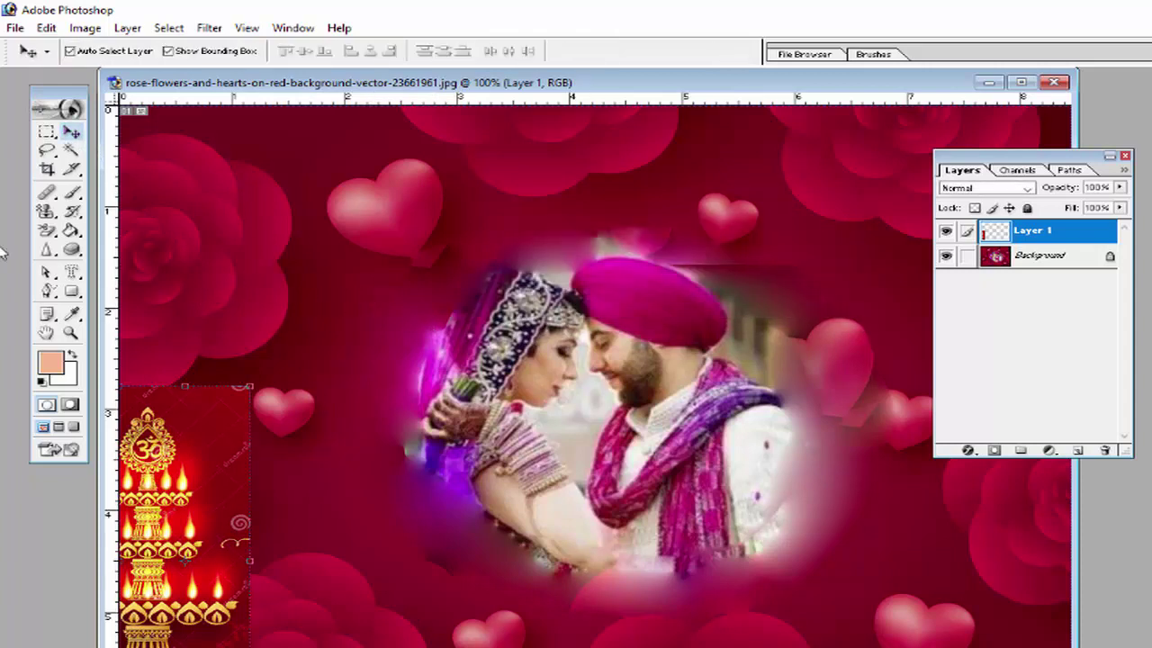
Flatten the image to merge the lamp tower layer with the background, and shift the Layers palette away from the lamp tower
left_click_drag(48, 249, 108, 286)
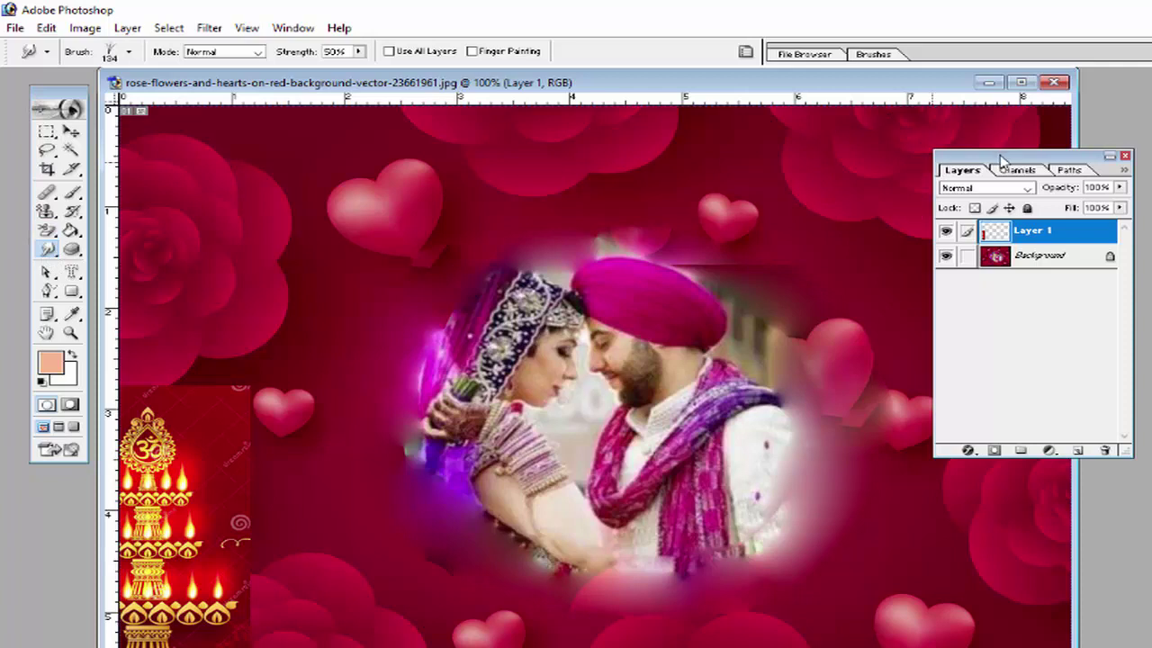
left_click_drag(1000, 155, 403, 142)
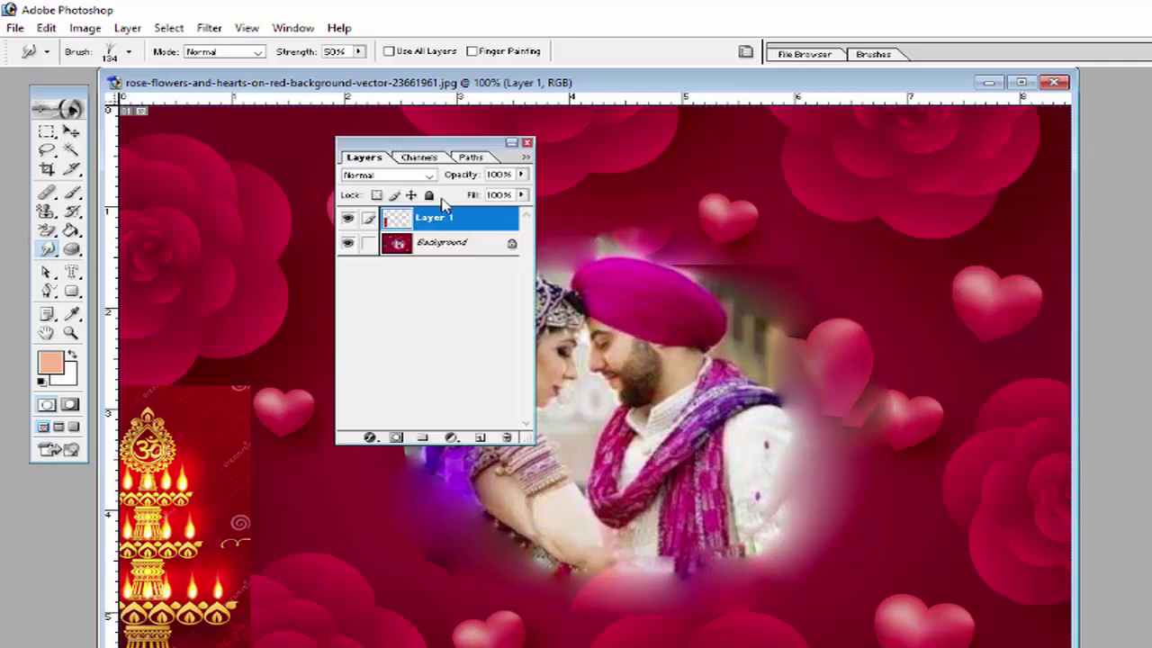
left_click(431, 247)
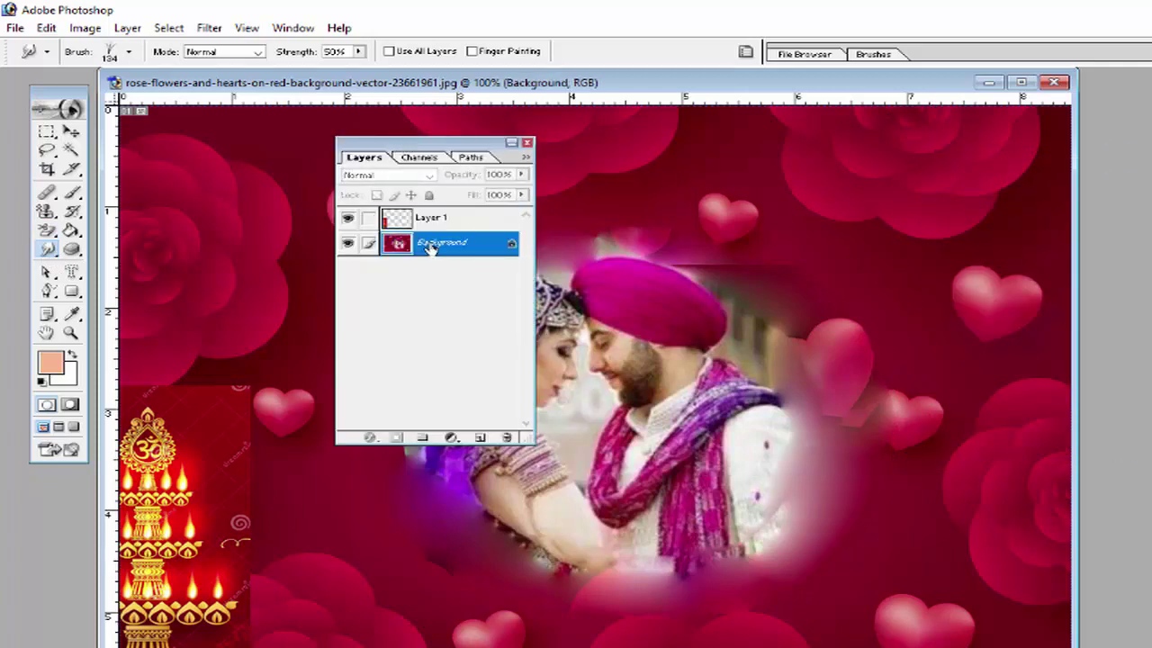
left_click(439, 224)
left_click(442, 244)
left_click(438, 224)
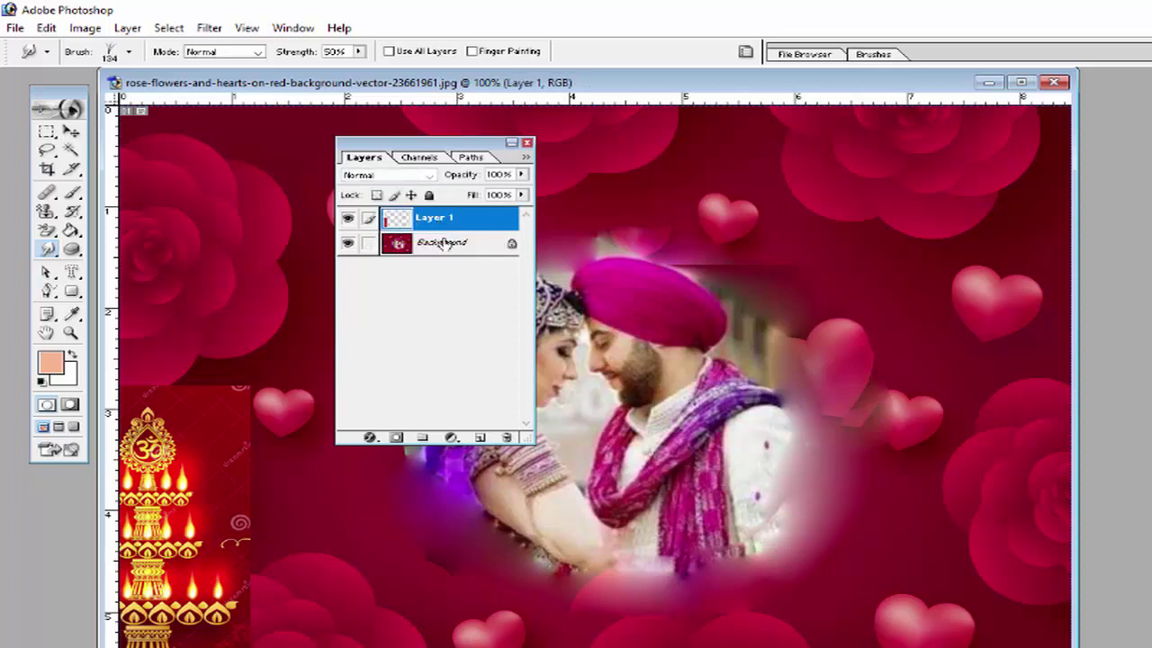
left_click(442, 244)
left_click(439, 224)
left_click(442, 245)
left_click(439, 224)
left_click(438, 244)
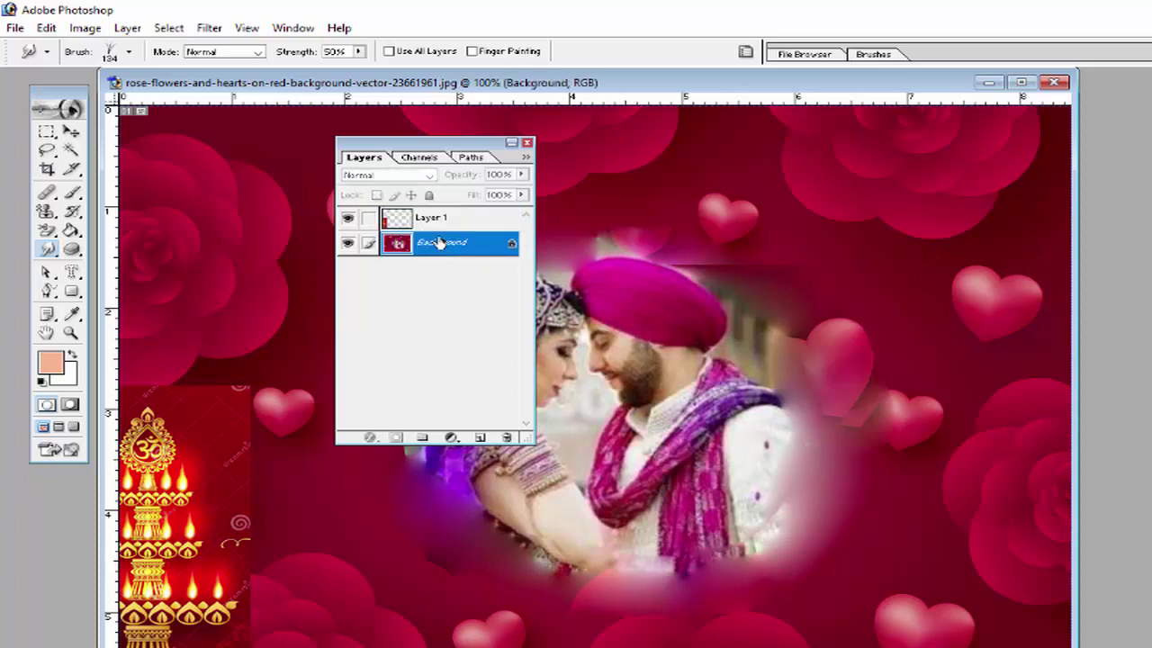
left_click(127, 28)
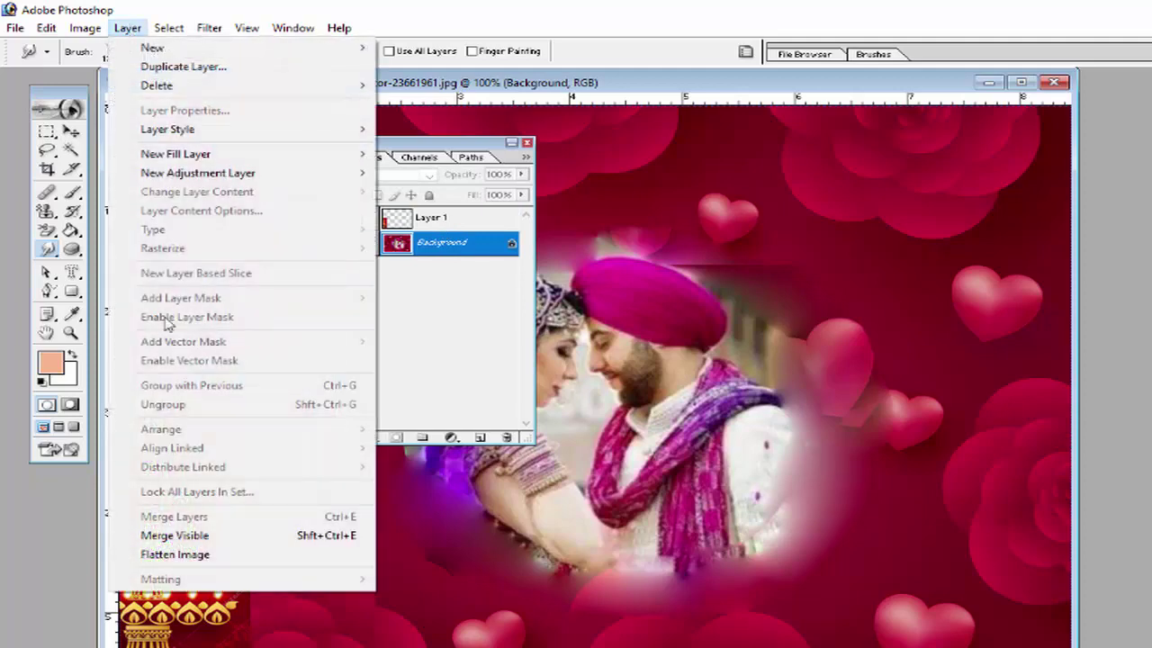
left_click(174, 555)
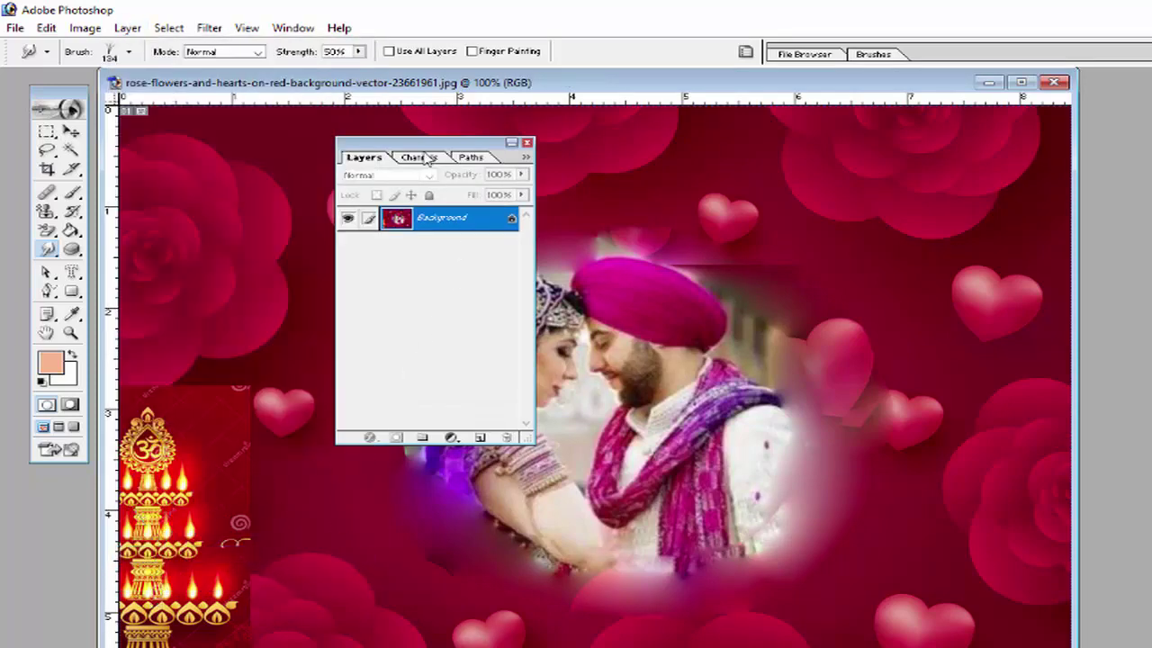
left_click_drag(431, 143, 670, 151)
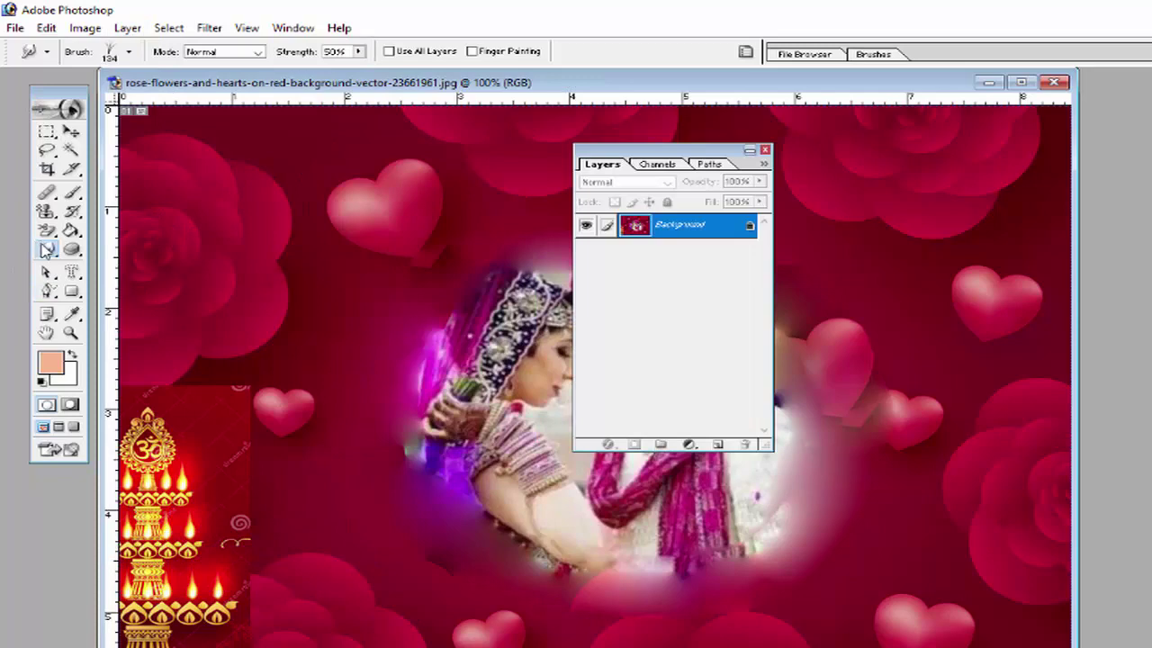
With the Smudge tool and the hard round 19 px brush, smear the lamp tower's red surround into the rose background
left_click(46, 250)
left_click(101, 280)
left_click(130, 54)
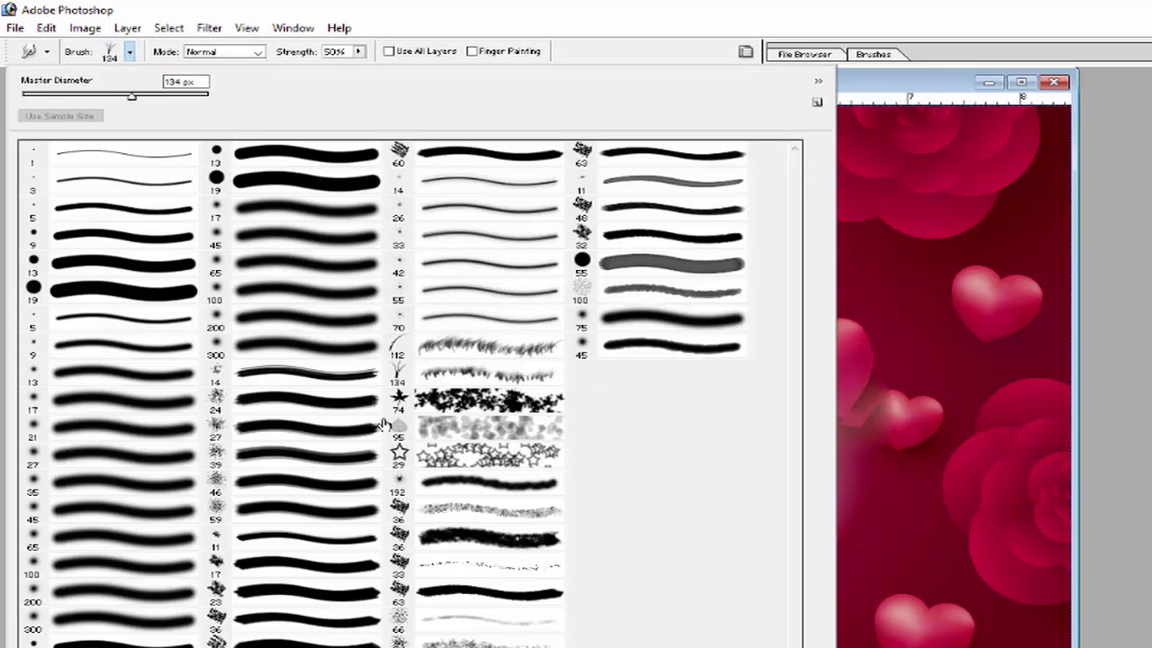
left_click(403, 457)
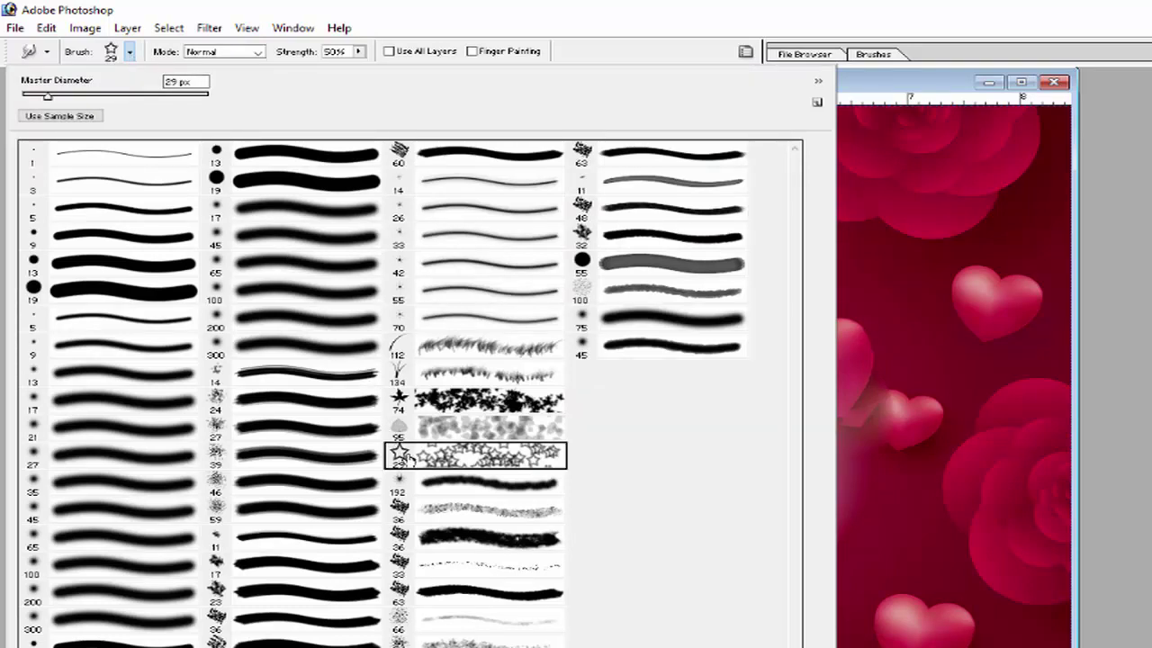
left_click(137, 287)
double_click(138, 290)
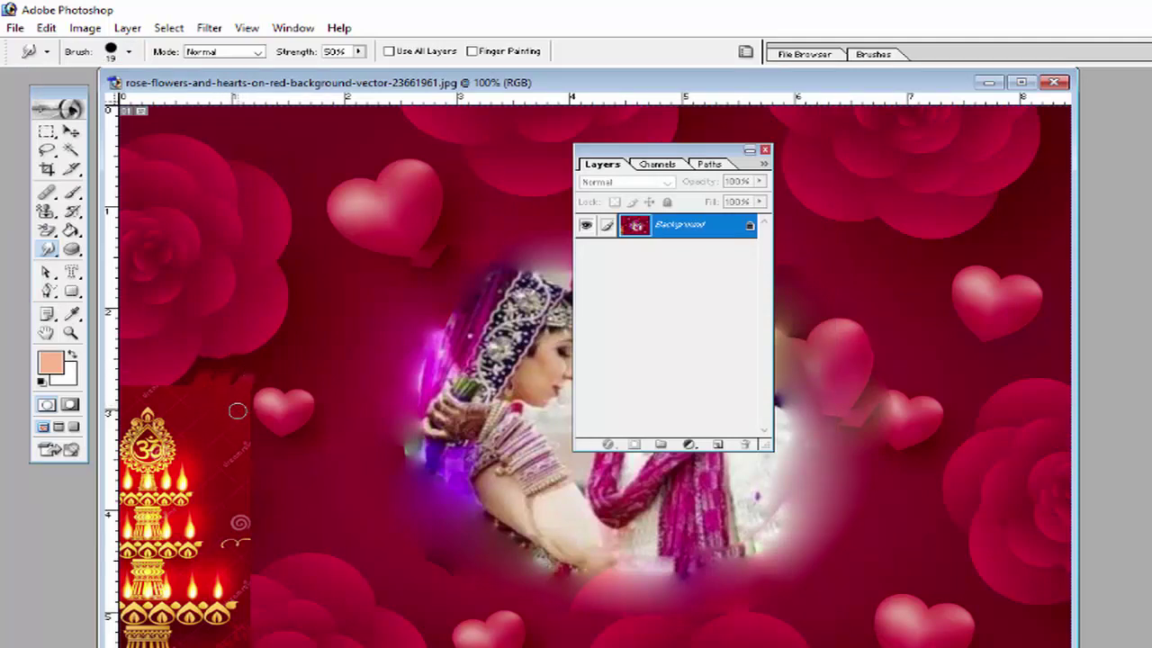
mouse_move(213, 425)
left_mouse_down()
mouse_move(288, 483)
mouse_move(230, 447)
mouse_move(291, 501)
mouse_move(238, 475)
mouse_move(275, 504)
mouse_move(246, 494)
mouse_move(282, 527)
mouse_move(245, 520)
mouse_move(273, 547)
left_mouse_up()
mouse_move(209, 518)
left_mouse_down()
mouse_move(288, 557)
mouse_move(224, 551)
mouse_move(278, 586)
mouse_move(244, 579)
mouse_move(290, 612)
mouse_move(235, 595)
mouse_move(276, 632)
left_mouse_up()
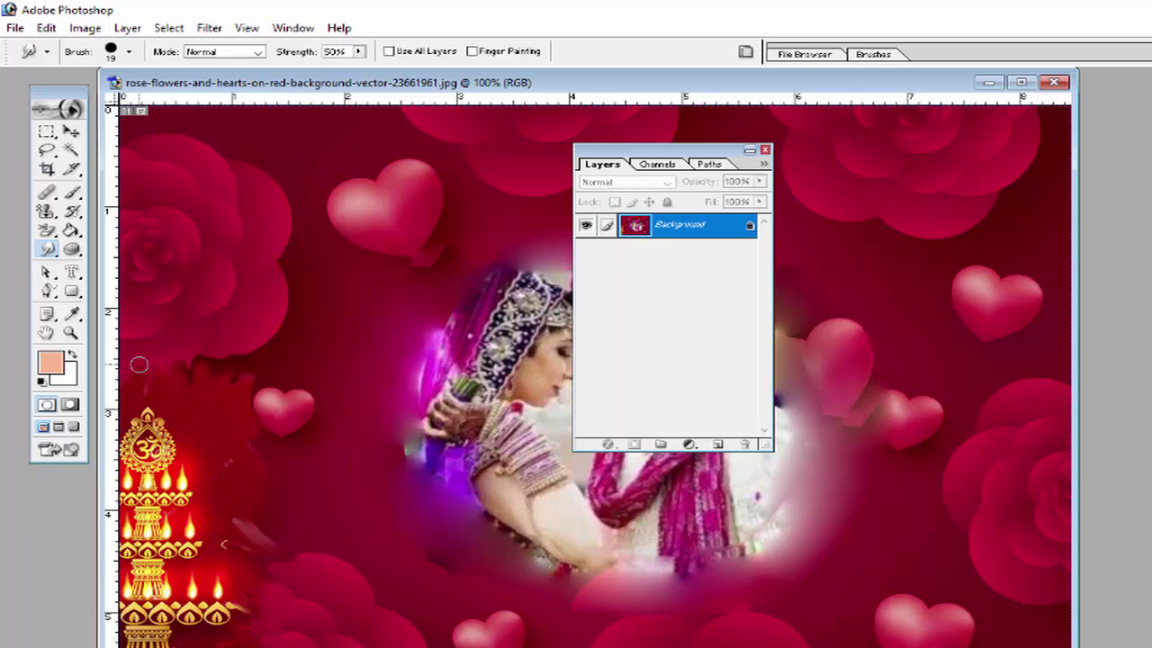
mouse_move(181, 368)
left_mouse_down()
mouse_move(213, 367)
mouse_move(198, 394)
mouse_move(265, 361)
mouse_move(230, 401)
mouse_move(282, 366)
mouse_move(258, 435)
left_mouse_up()
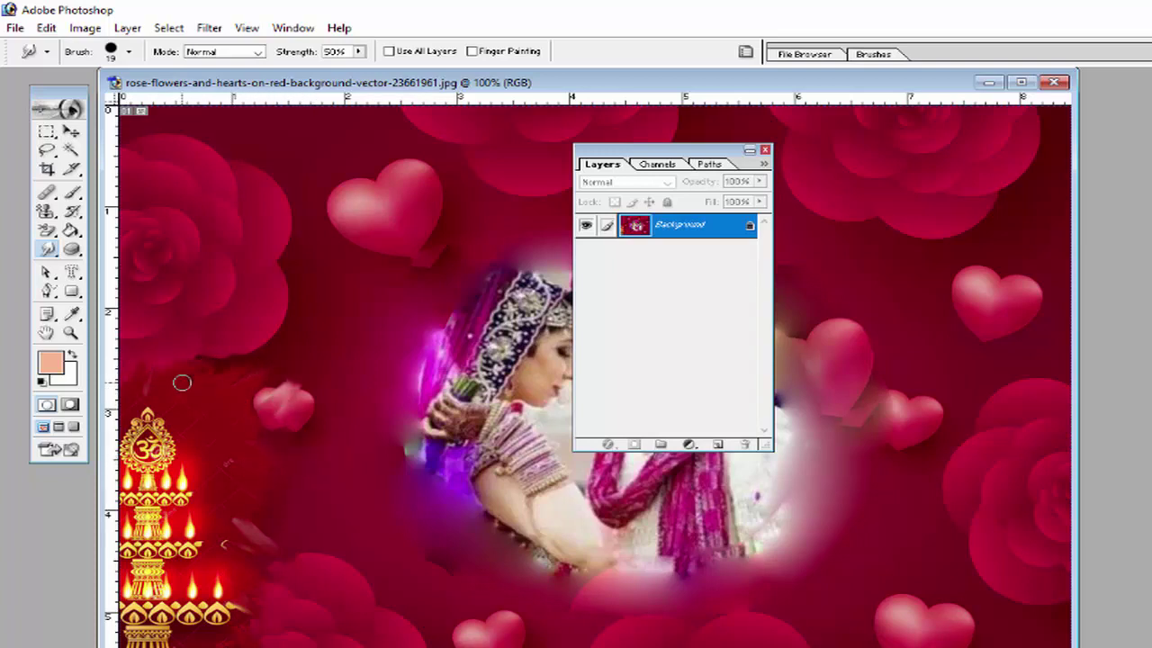
Soften the lamp tower and its edges with the Blur tool, and shift the Layers palette clear of the couple
left_click(48, 249)
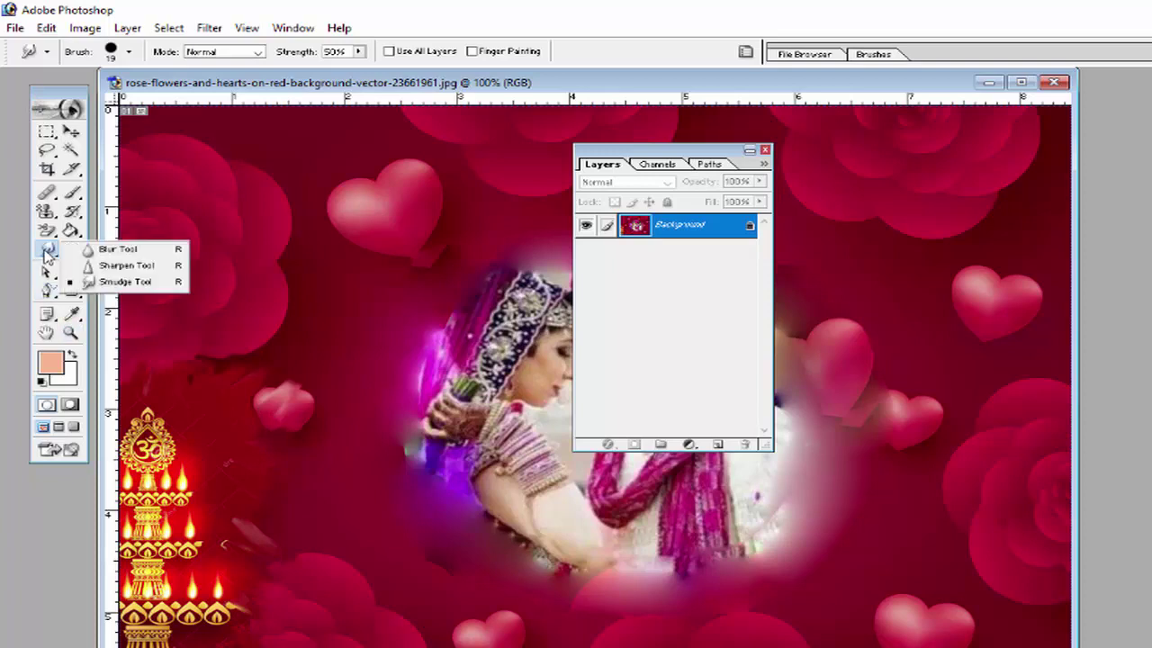
left_click(110, 250)
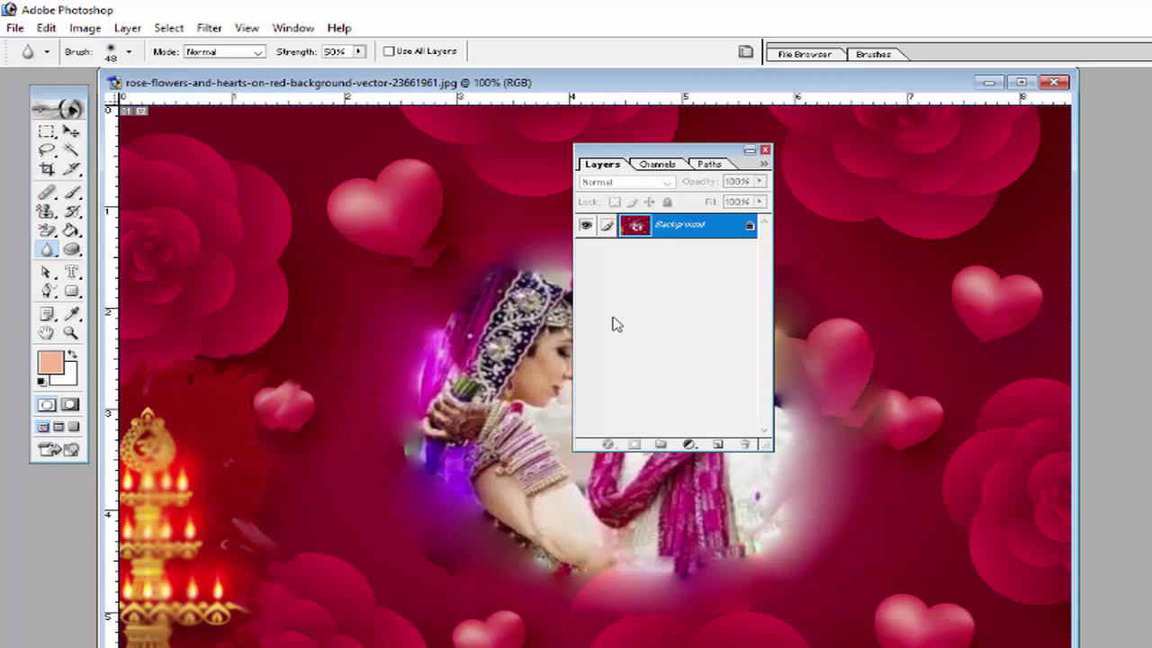
left_click(51, 252)
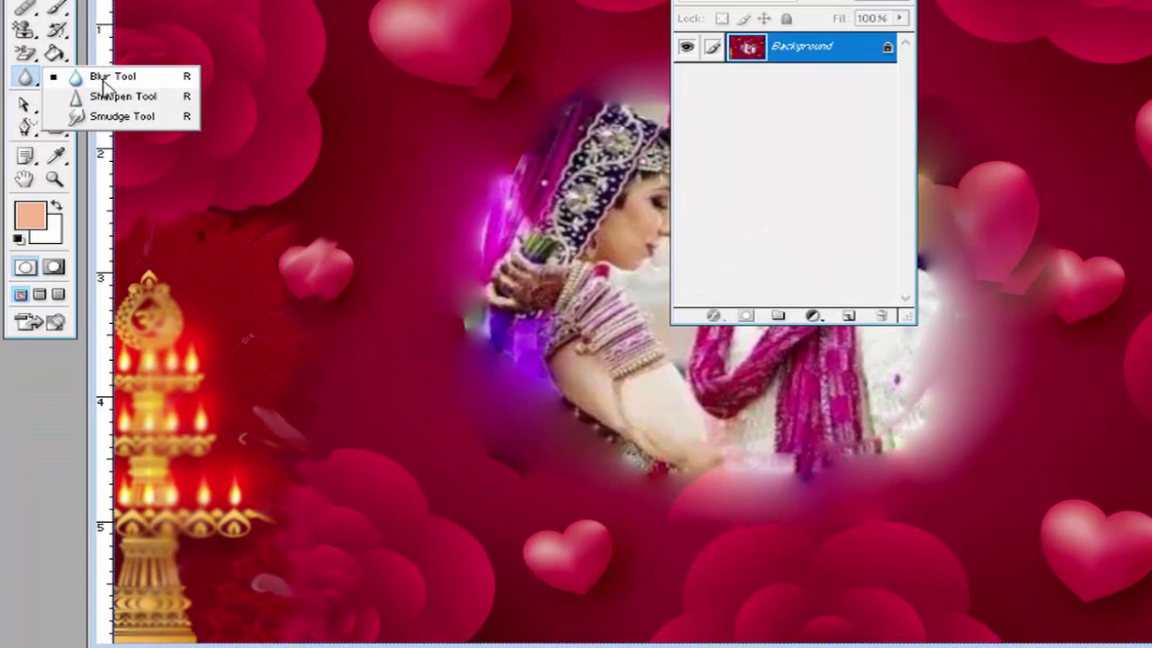
left_click(33, 79)
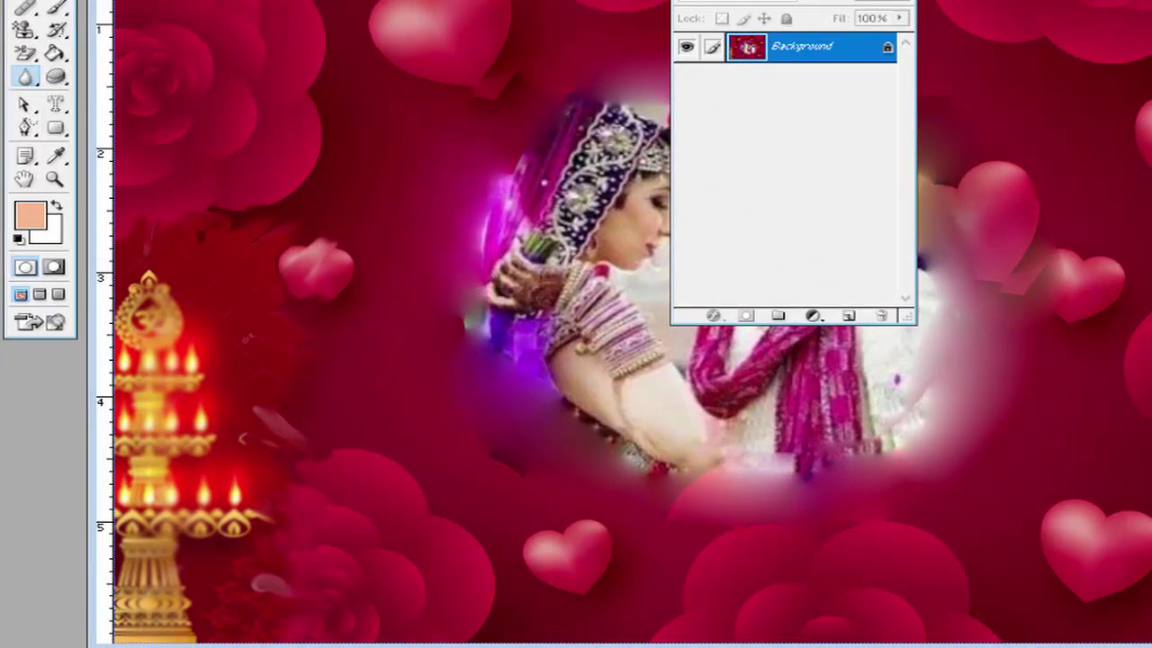
left_click_drag(791, 0, 969, 0)
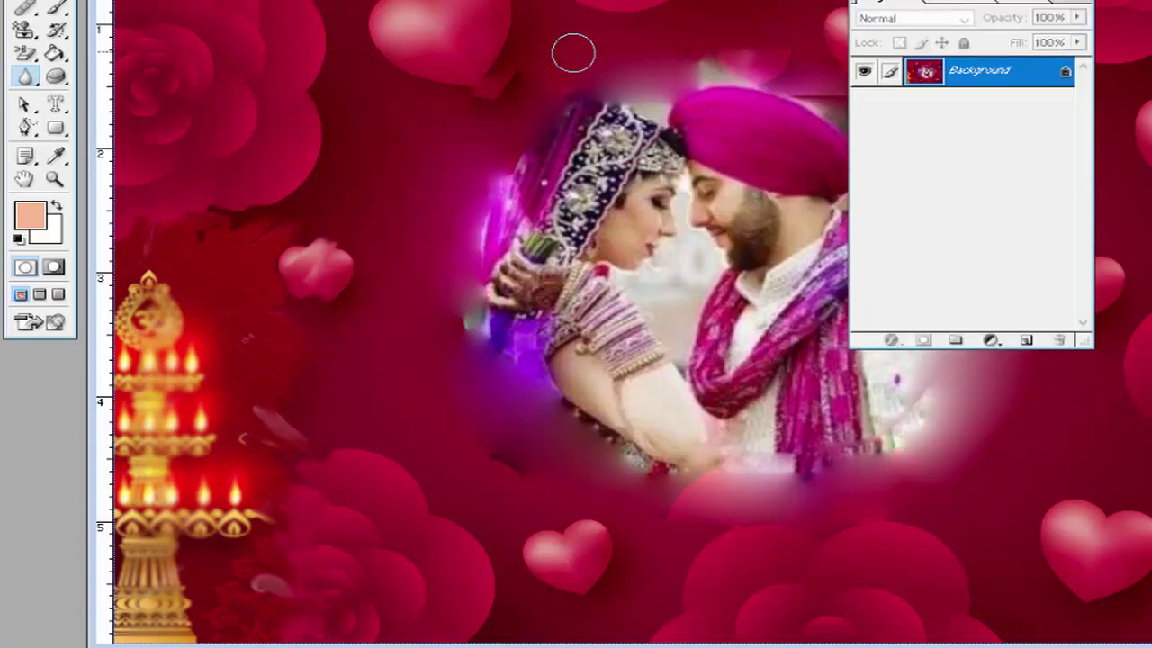
Open the red drums image 8b3d7afc21d65f24f59519c47dca98e1.jpg from the lecture 6 folder and shift its window clear of the toolbox
left_click(13, 26)
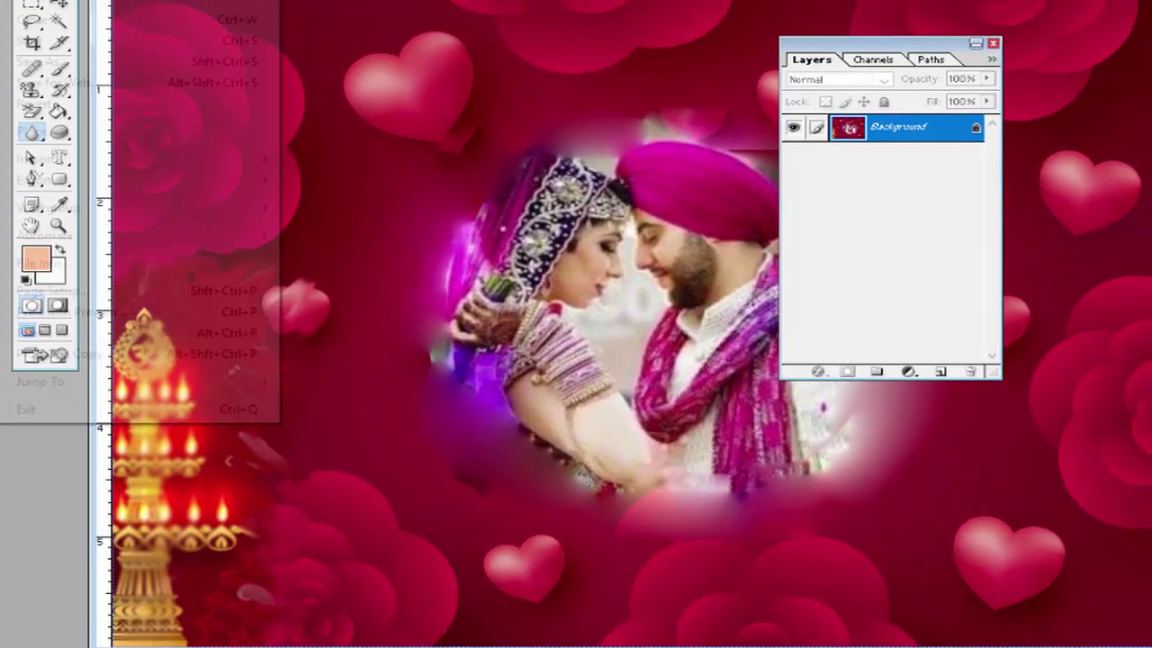
left_click(45, 63)
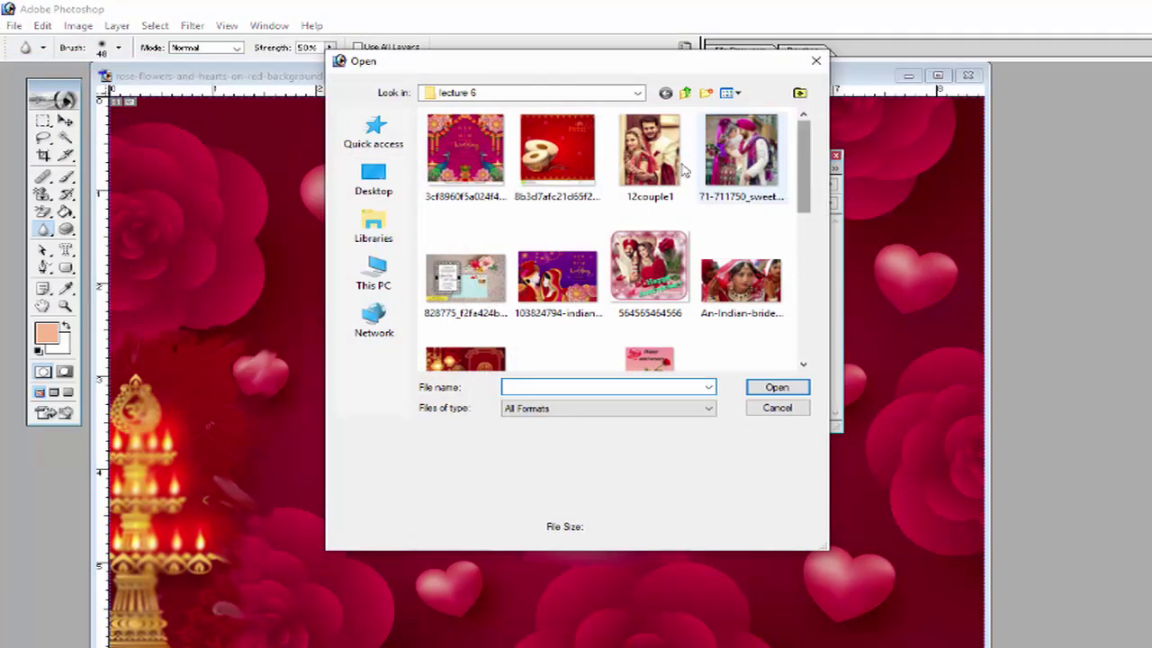
double_click(558, 148)
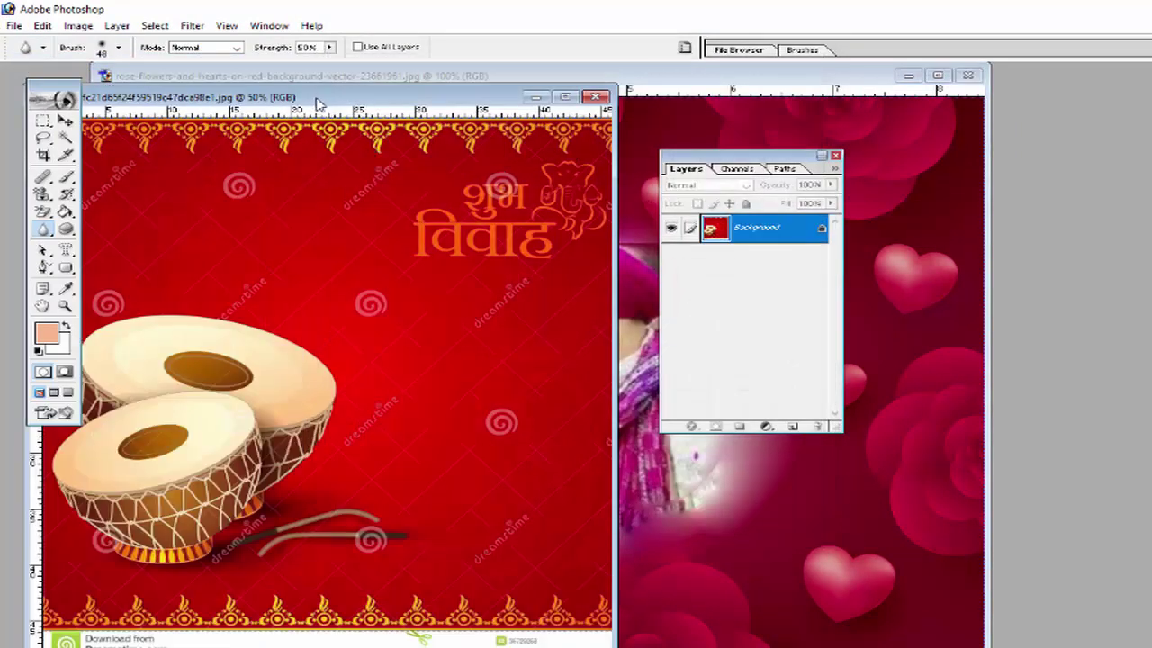
left_click_drag(317, 105, 497, 98)
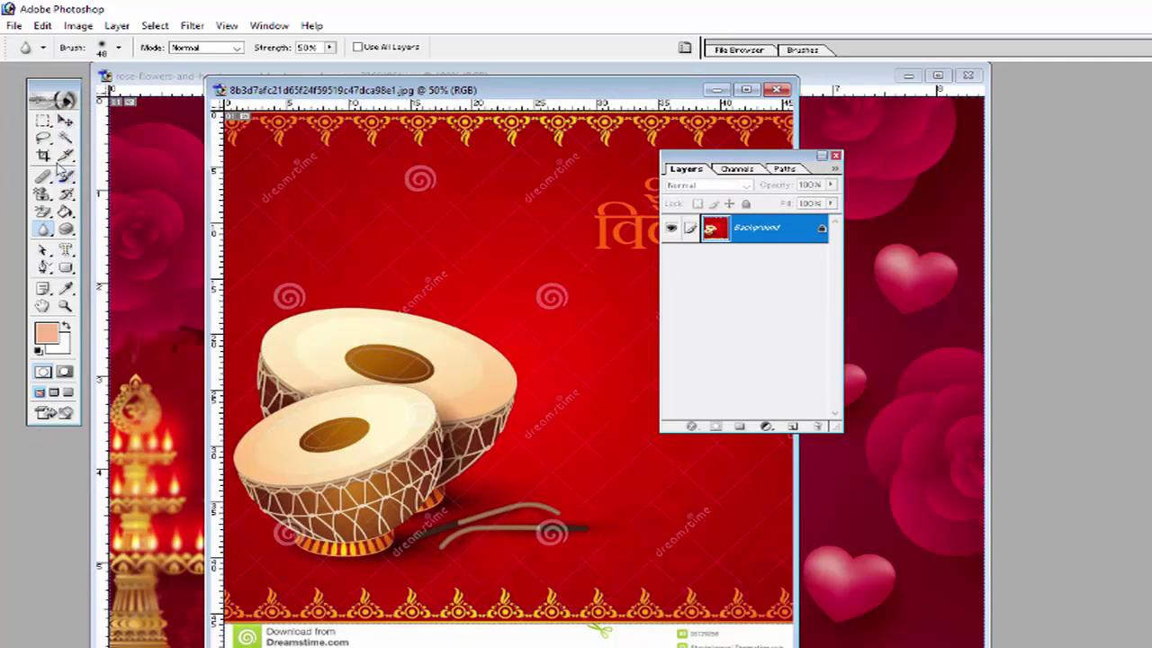
Select the two drums with the Elliptical Marquee and move a copy onto the rose-and-hearts image
left_click(44, 123)
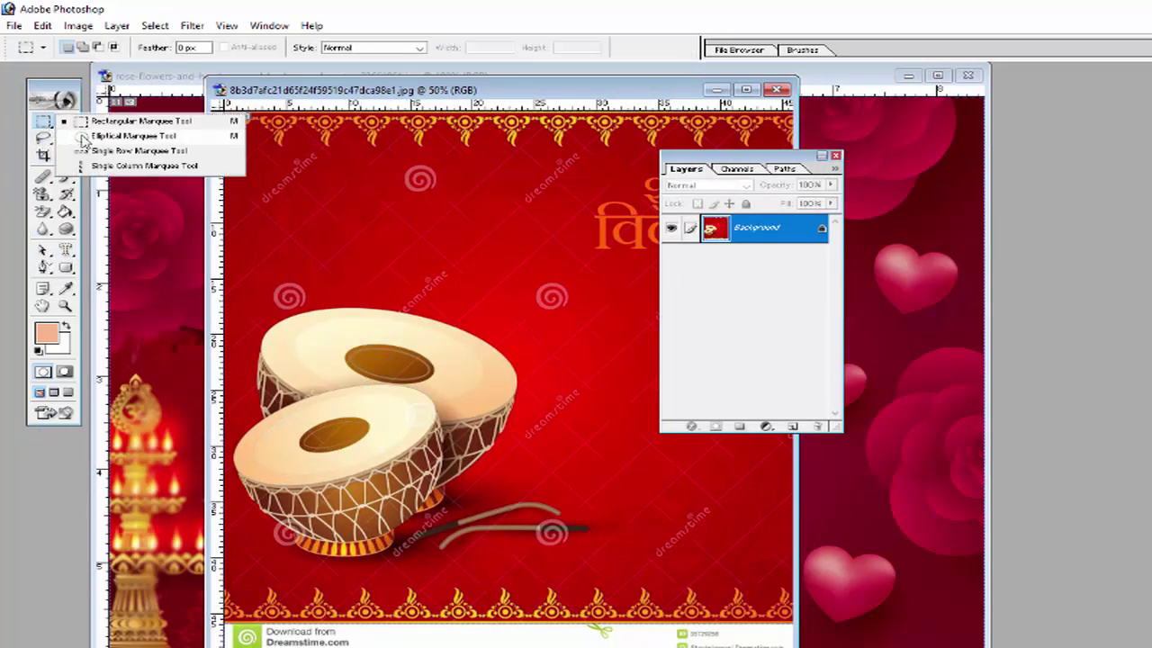
left_click(82, 137)
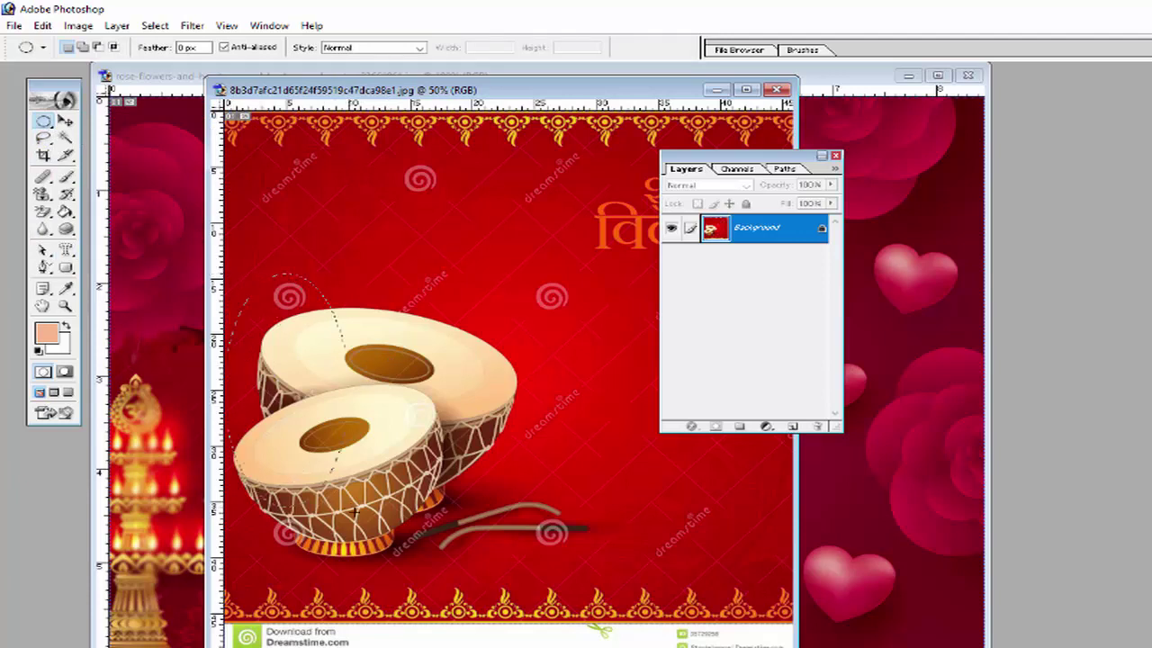
left_click_drag(510, 583, 541, 574)
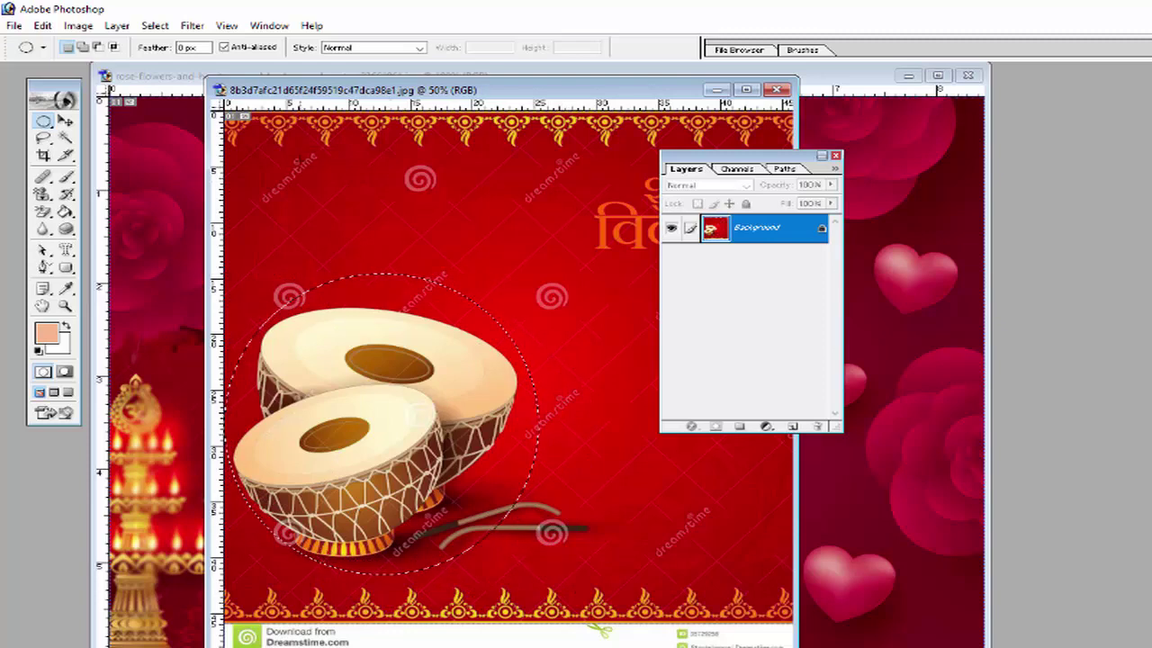
left_click(65, 120)
left_click_drag(297, 90, 537, 117)
left_click_drag(535, 359, 233, 289)
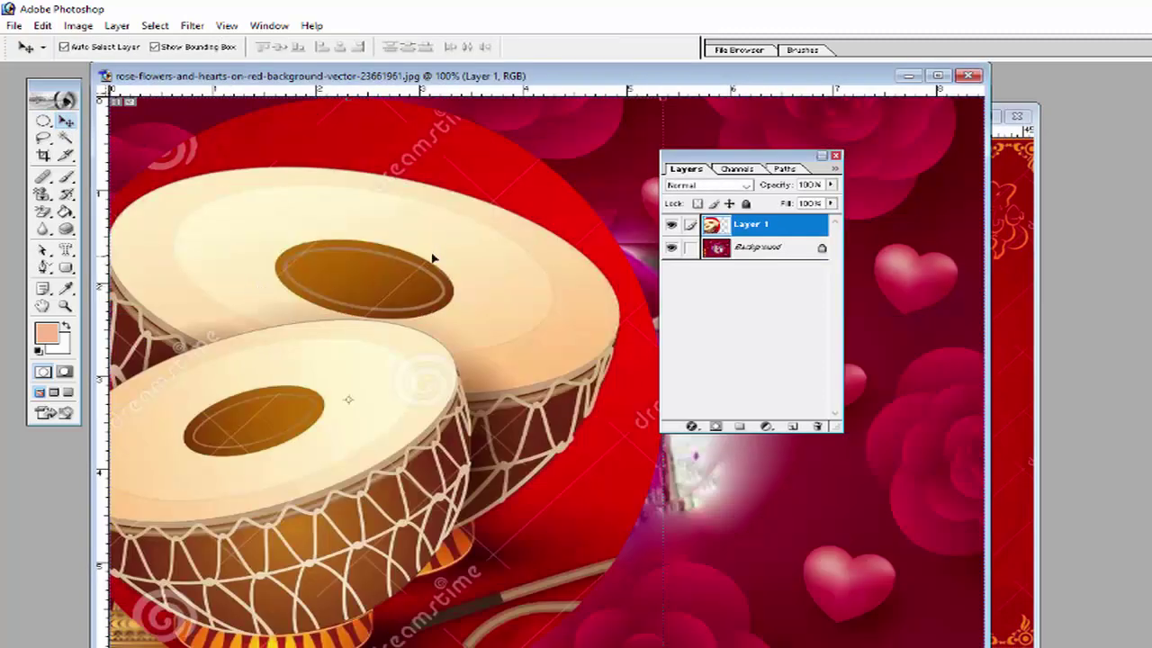
Scale the drums to about 42.2% in width and height, place them in the image's upper-left corner and apply the transformation
left_click_drag(440, 235, 528, 297)
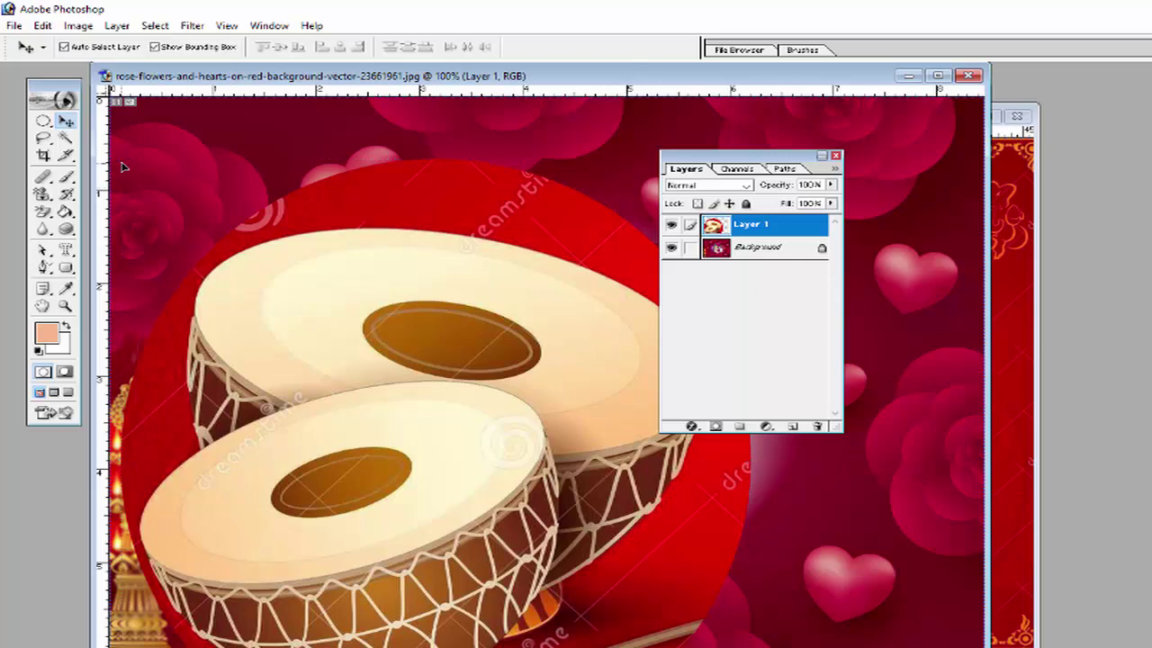
left_click_drag(161, 200, 479, 476)
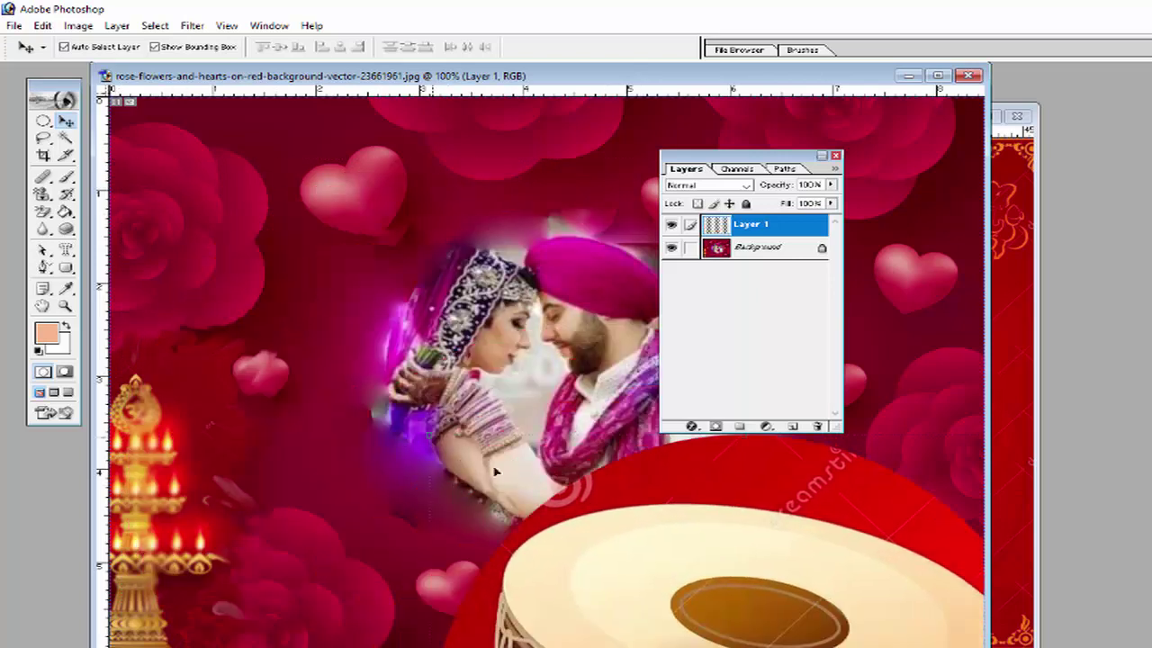
left_click_drag(679, 559, 397, 254)
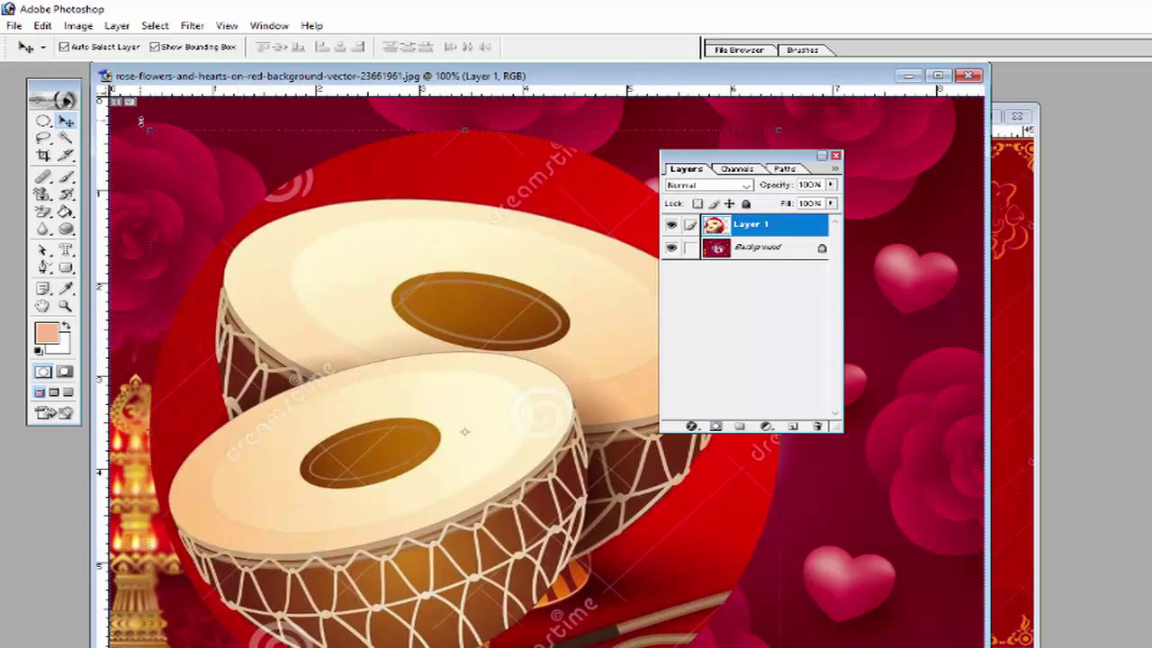
left_click_drag(148, 133, 514, 479)
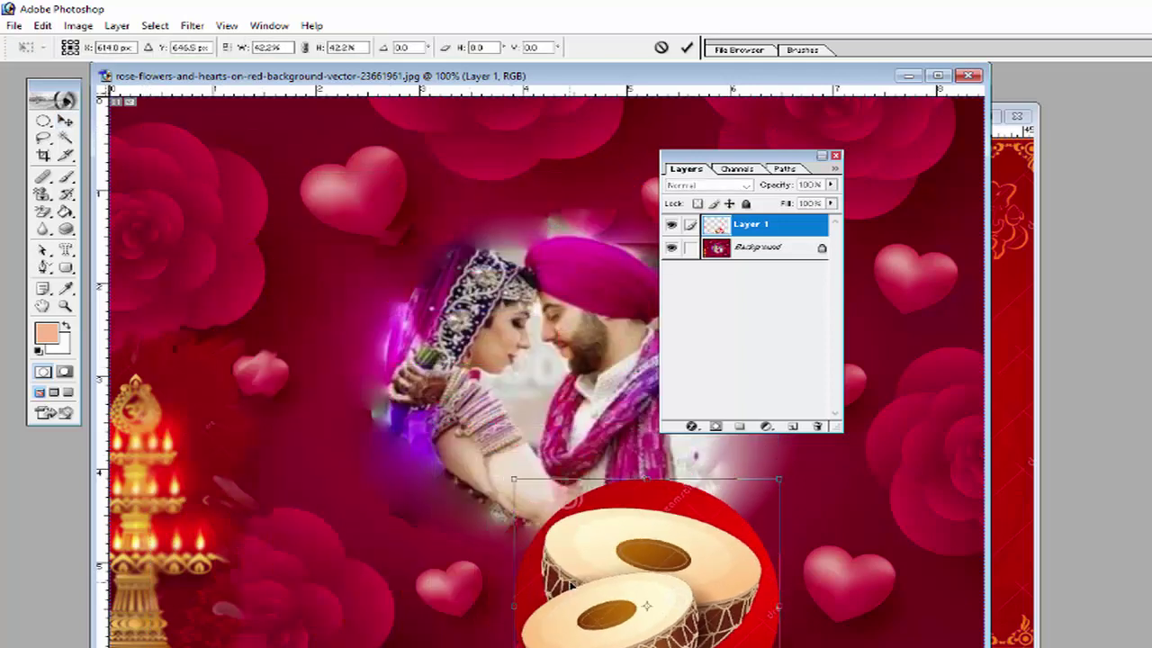
left_click_drag(576, 549, 174, 216)
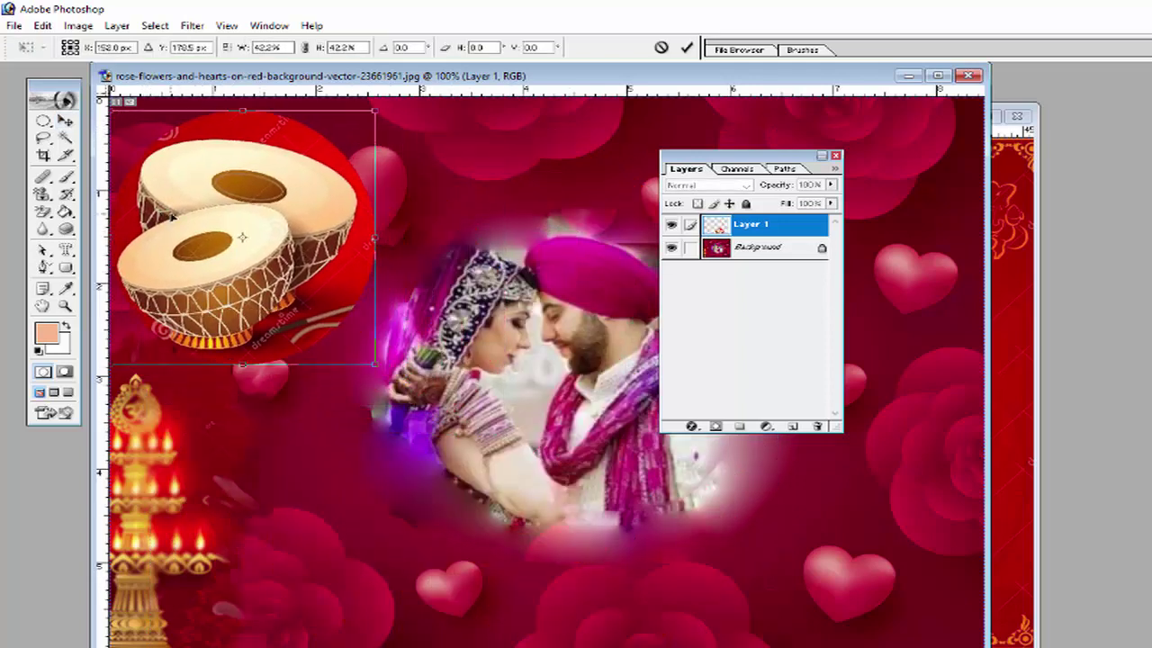
left_click(65, 121)
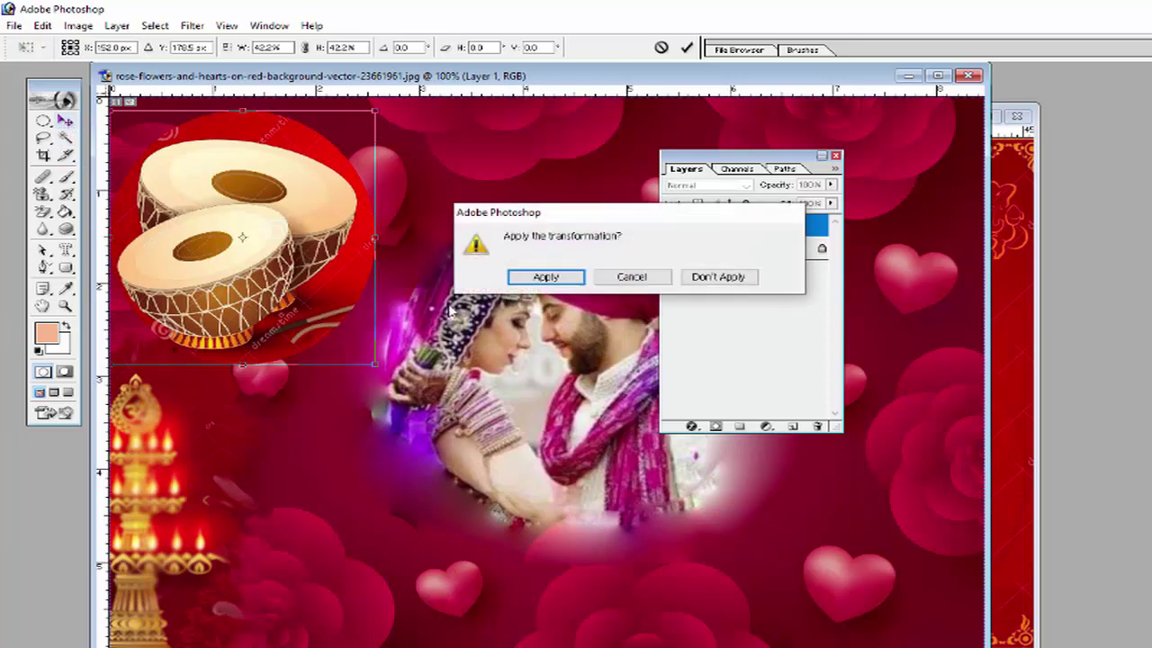
left_click(511, 281)
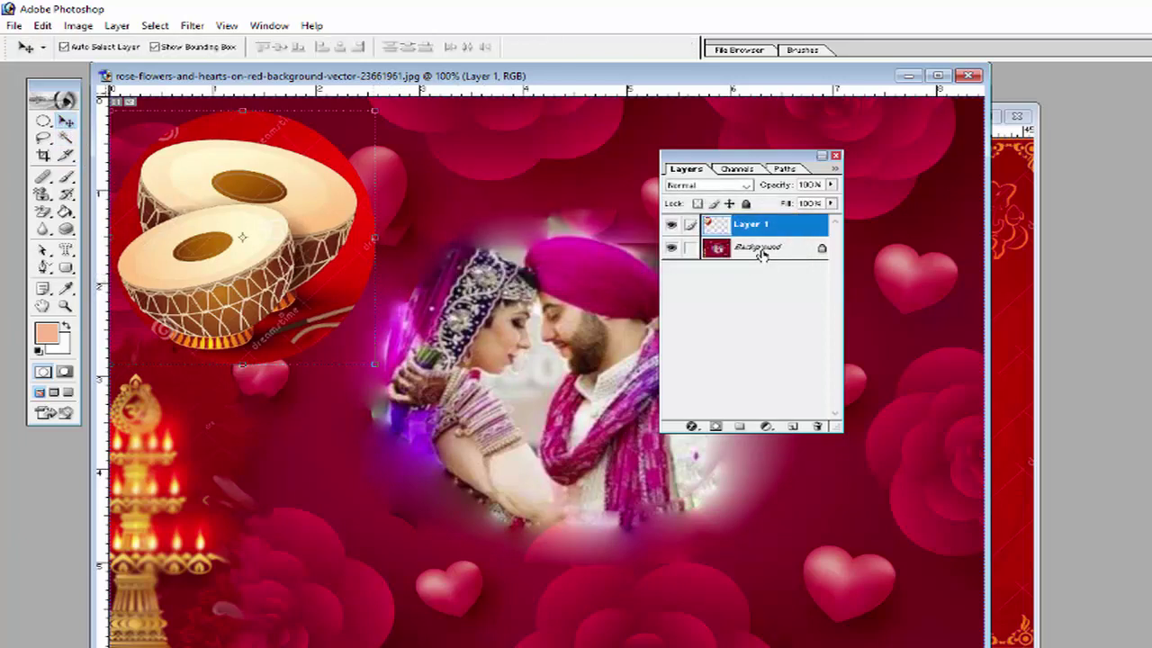
Flatten the image so the drums merge into the background, and shift the Layers palette clear of the couple
left_click(762, 254)
left_click(762, 228)
left_click(761, 252)
left_click(762, 232)
left_click(762, 252)
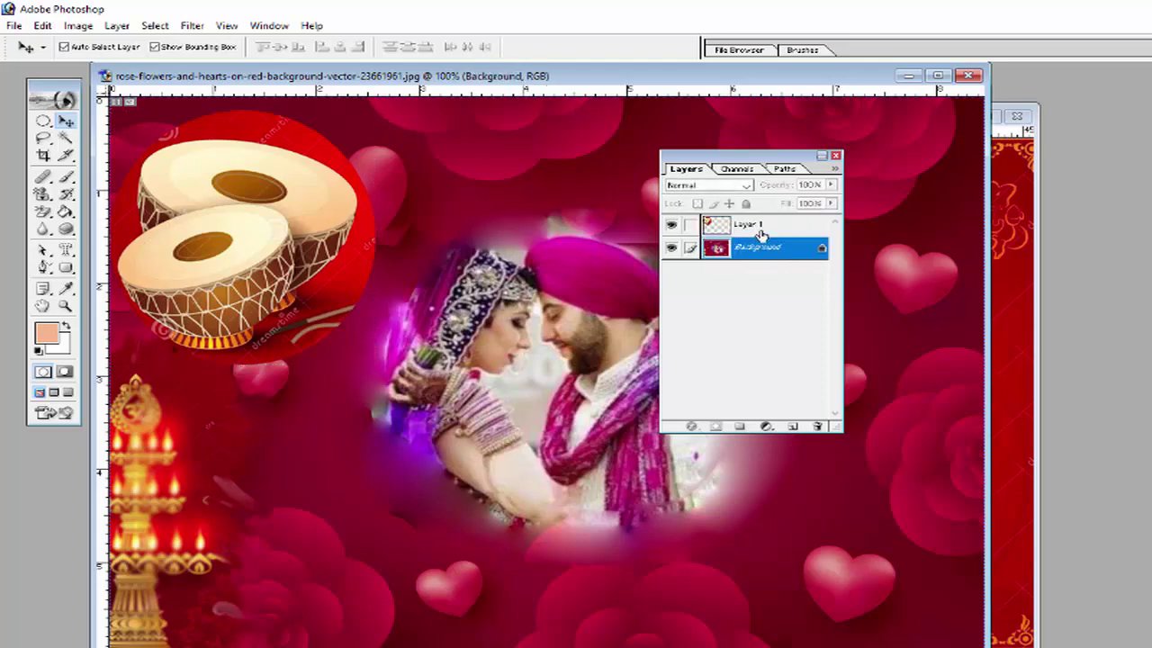
left_click(761, 227)
left_click(117, 25)
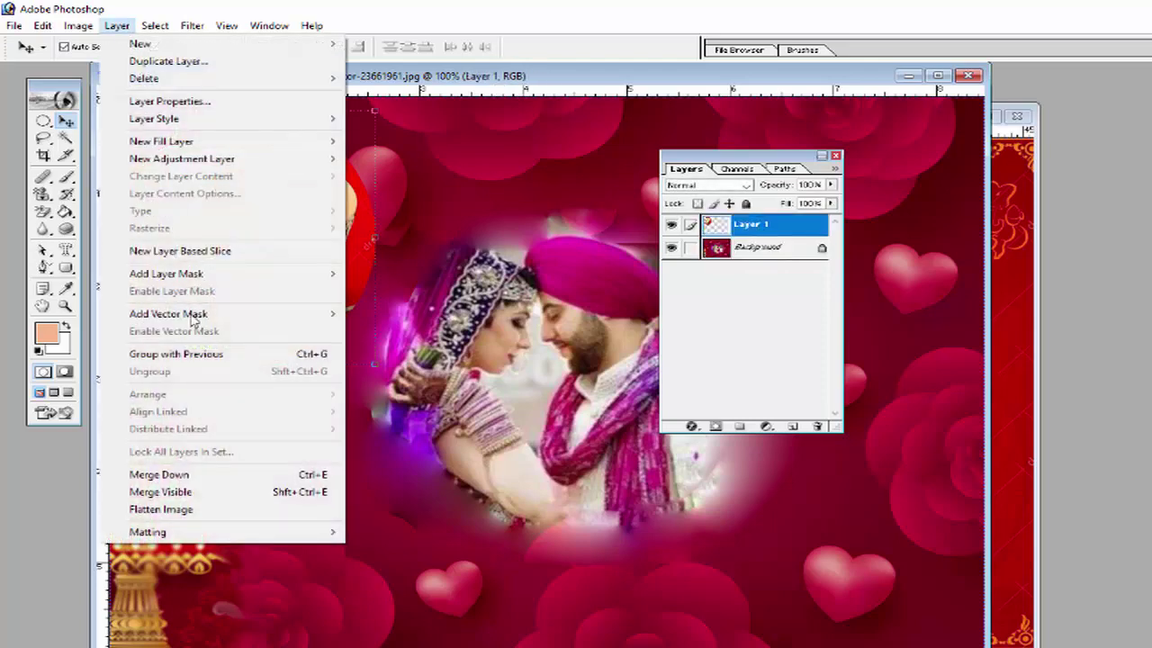
left_click(160, 509)
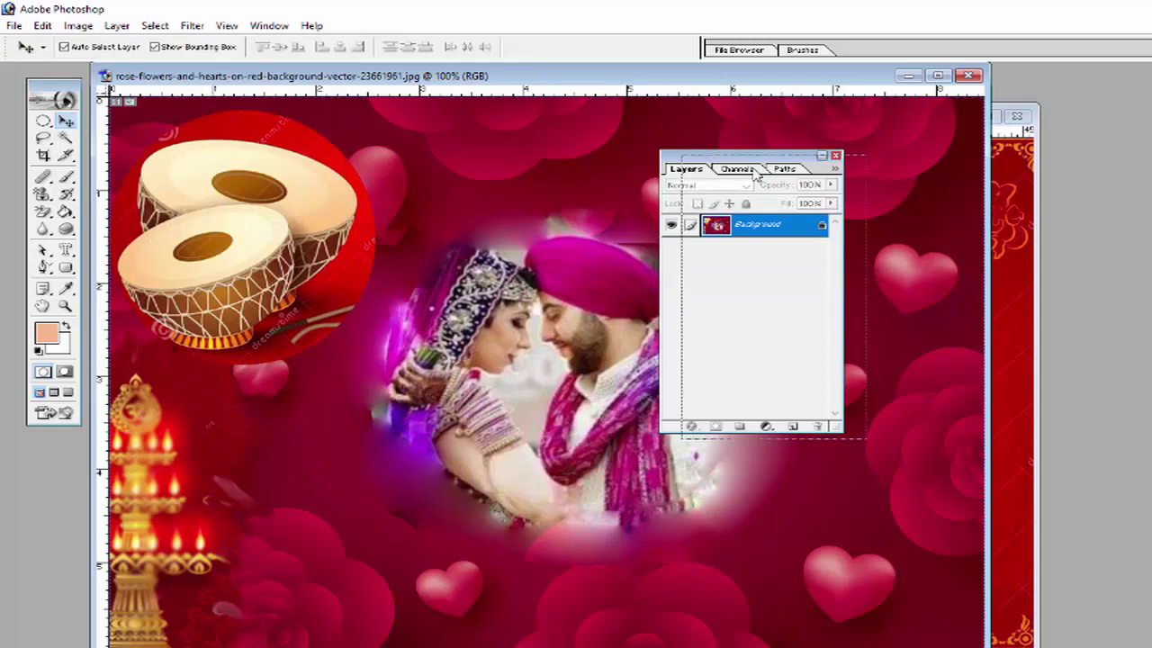
left_click_drag(711, 164, 756, 177)
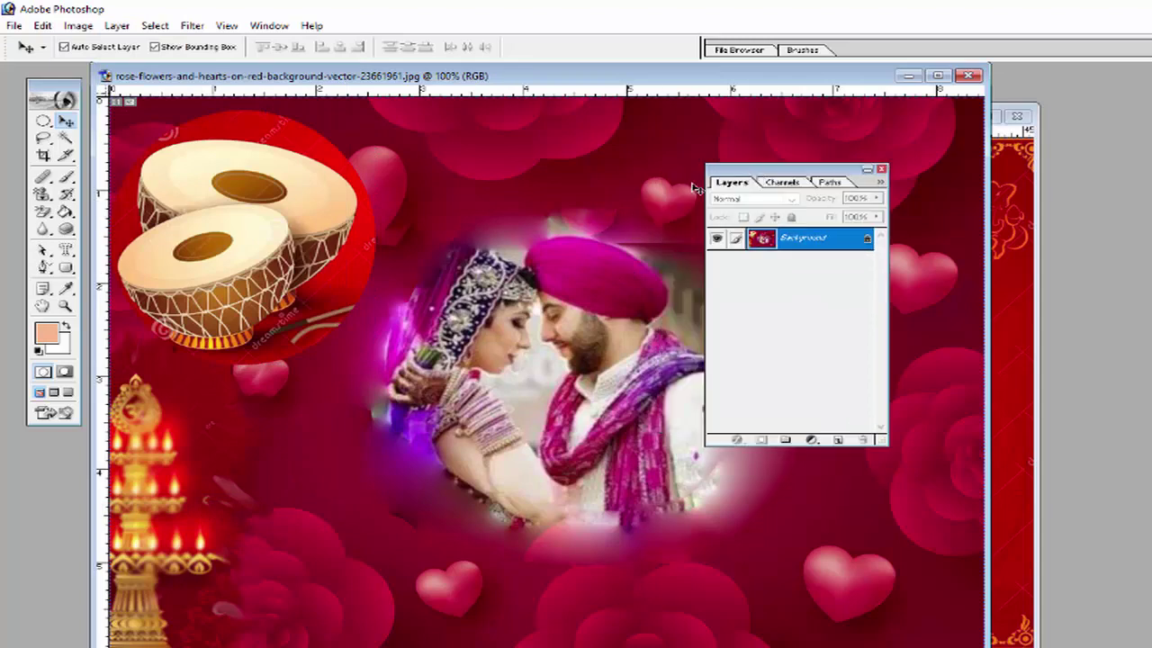
Sharpen the patterned sides and rims of both drums with the Sharpen tool
left_click(43, 228)
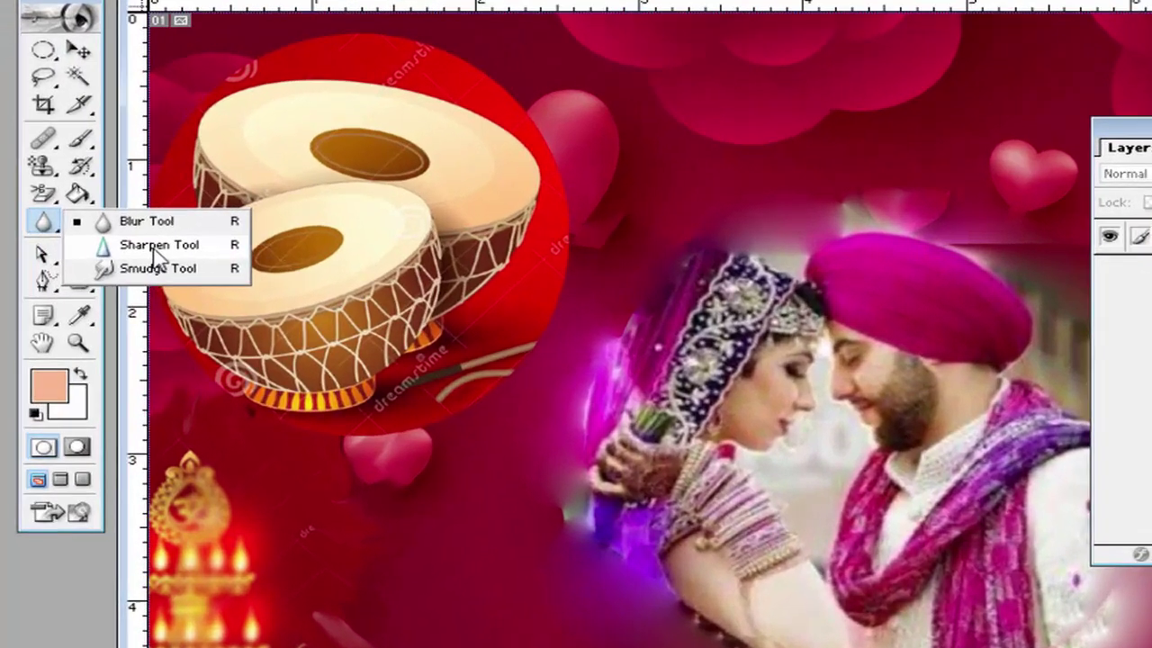
left_click(153, 252)
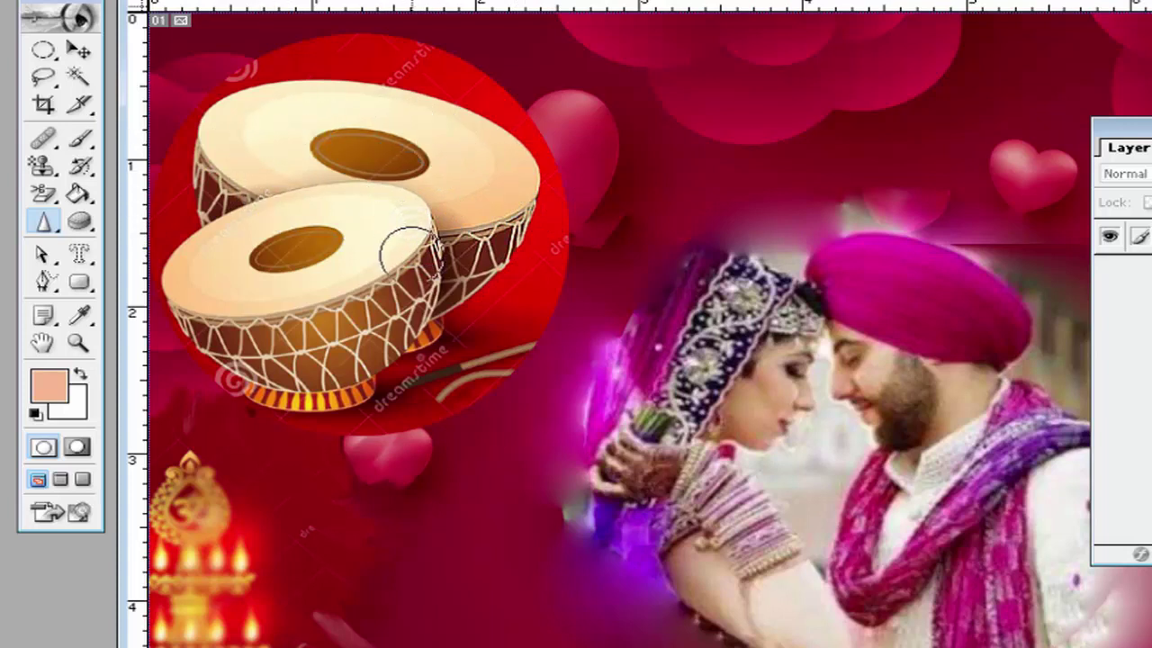
mouse_move(387, 335)
left_mouse_down()
mouse_move(414, 263)
mouse_move(387, 333)
mouse_move(329, 369)
mouse_move(382, 337)
mouse_move(337, 310)
mouse_move(219, 389)
mouse_move(211, 378)
mouse_move(205, 313)
mouse_move(241, 311)
mouse_move(295, 420)
mouse_move(382, 265)
mouse_move(463, 297)
mouse_move(539, 225)
mouse_move(511, 216)
mouse_move(454, 313)
mouse_move(225, 382)
mouse_move(160, 342)
mouse_move(155, 284)
mouse_move(231, 286)
mouse_move(186, 280)
mouse_move(172, 235)
mouse_move(232, 189)
mouse_move(251, 180)
mouse_move(257, 193)
mouse_move(216, 194)
mouse_move(164, 166)
mouse_move(203, 94)
mouse_move(257, 108)
mouse_move(239, 193)
mouse_move(191, 320)
mouse_move(175, 325)
mouse_move(214, 319)
mouse_move(198, 301)
mouse_move(256, 308)
mouse_move(252, 398)
mouse_move(297, 410)
mouse_move(387, 396)
mouse_move(446, 320)
mouse_move(529, 232)
left_mouse_up()
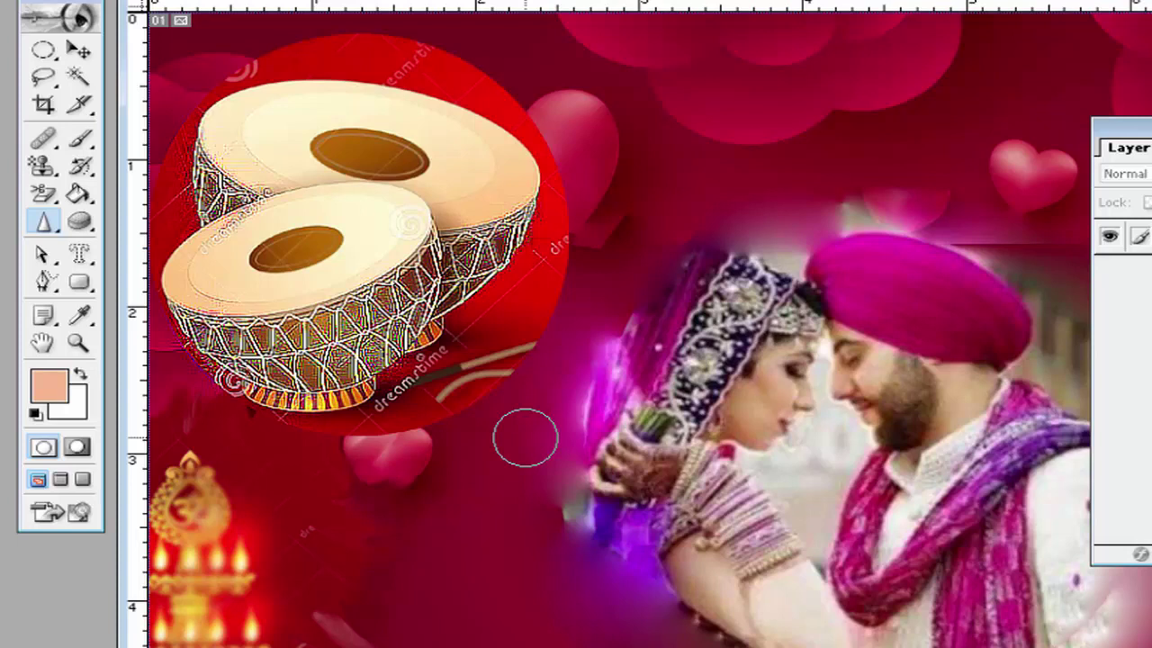
left_click(47, 223)
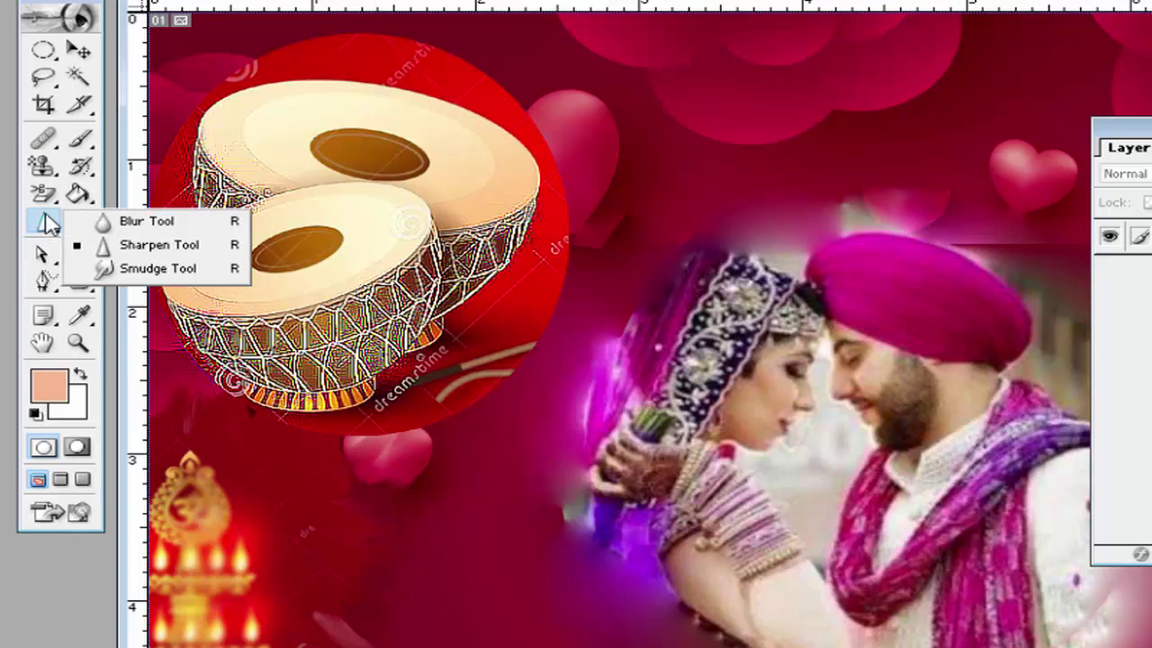
left_click(46, 218)
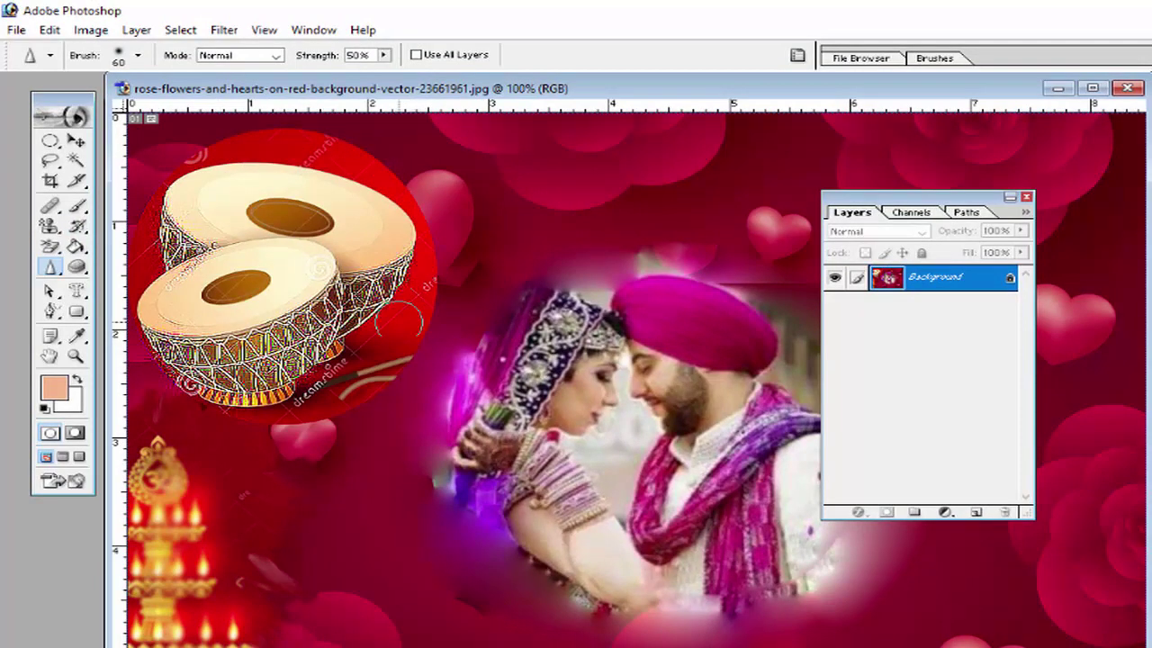
Open the col_hhh.jpg photo of the couple dressed in red and maroon
left_click(16, 30)
left_click(45, 70)
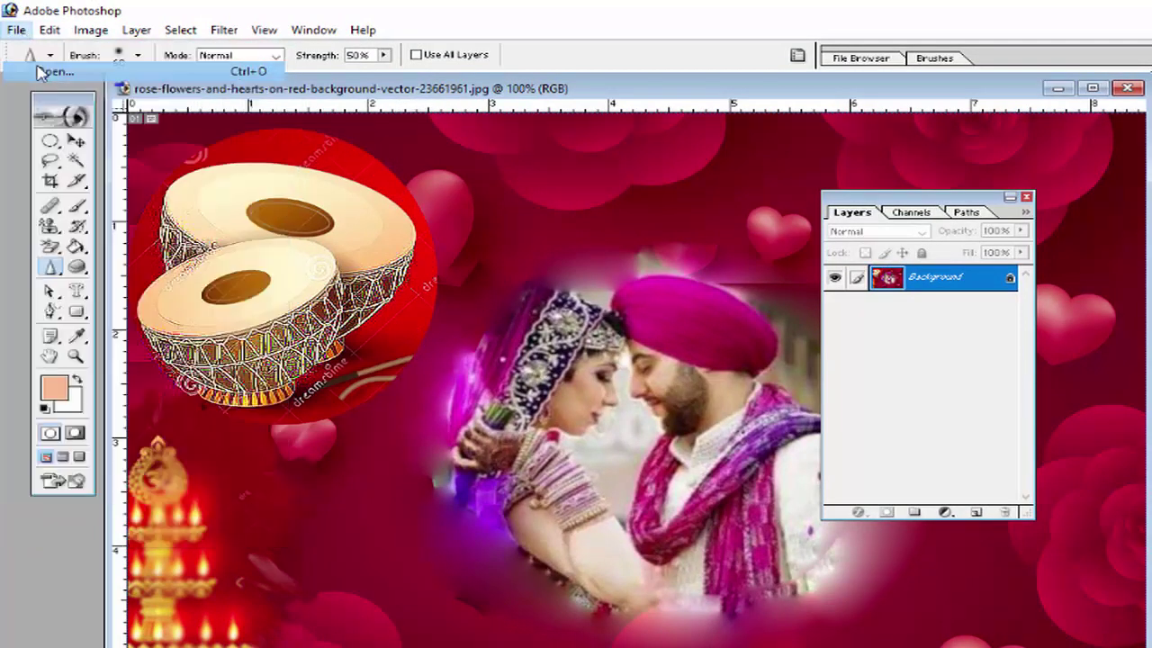
left_click_drag(938, 206, 930, 304)
double_click(682, 289)
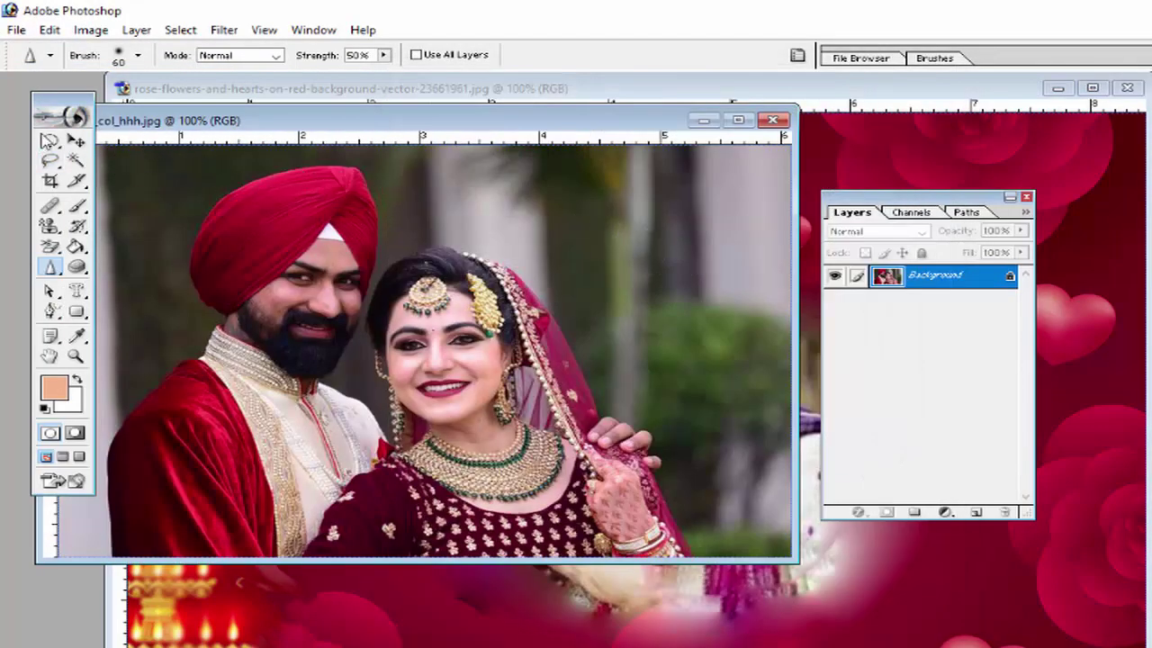
Select the couple in red with the Rectangular Marquee and move a copy onto the rose-and-hearts image
left_click(50, 141)
left_click(149, 142)
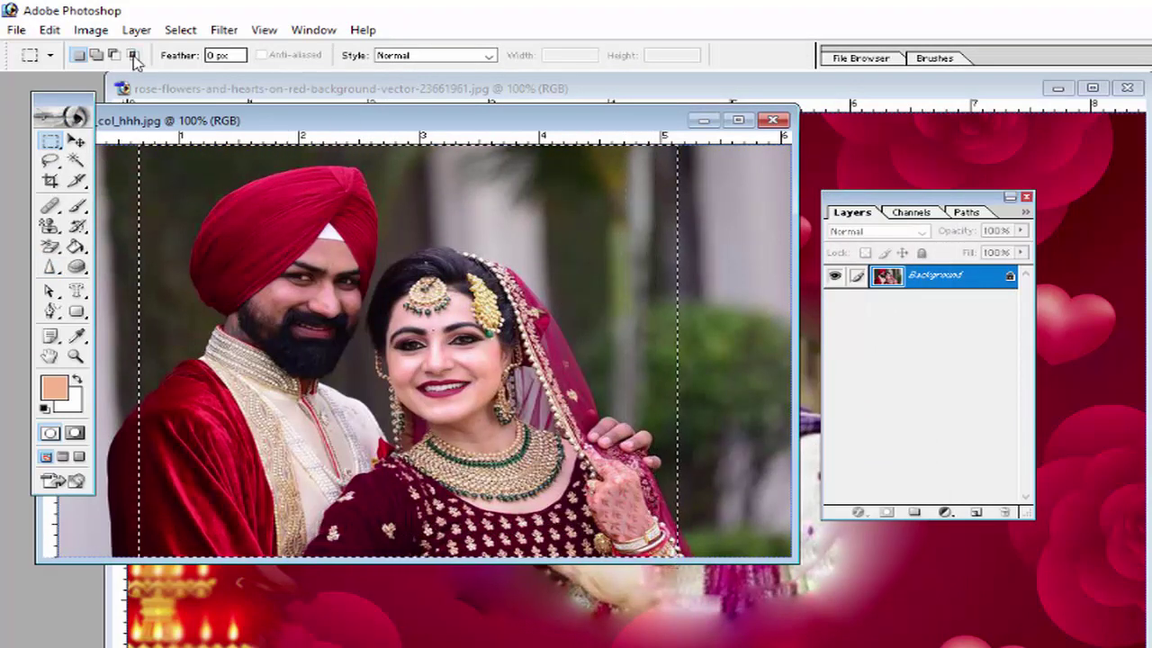
left_click(77, 142)
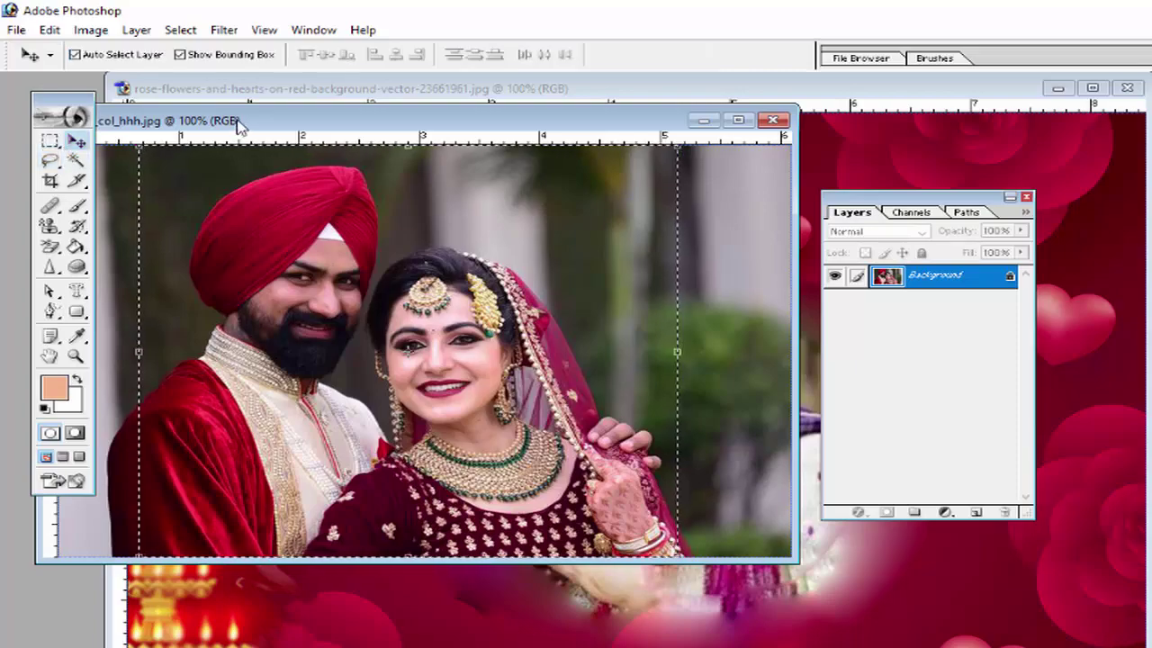
left_click_drag(227, 122, 971, 171)
left_click_drag(947, 284, 426, 572)
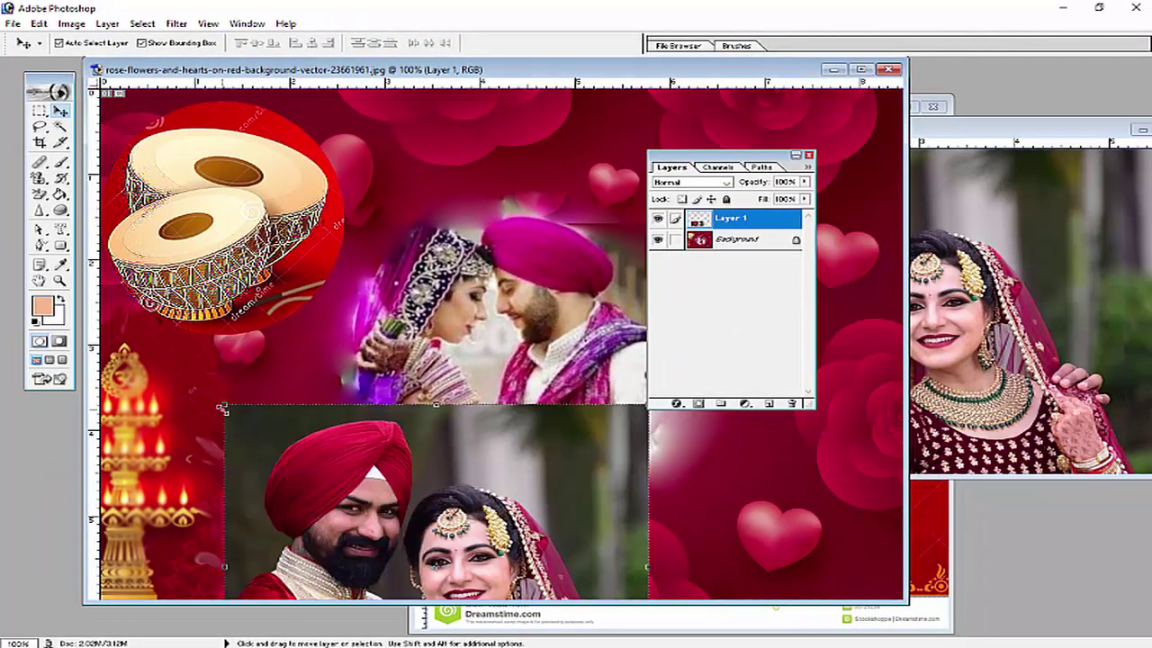
Scale the pasted photo to about 61.2% width and 66.9% height, rotate it about 17.2° in the image's lower-right corner and apply the transformation
left_click_drag(224, 405, 389, 513)
left_click_drag(513, 543, 759, 435)
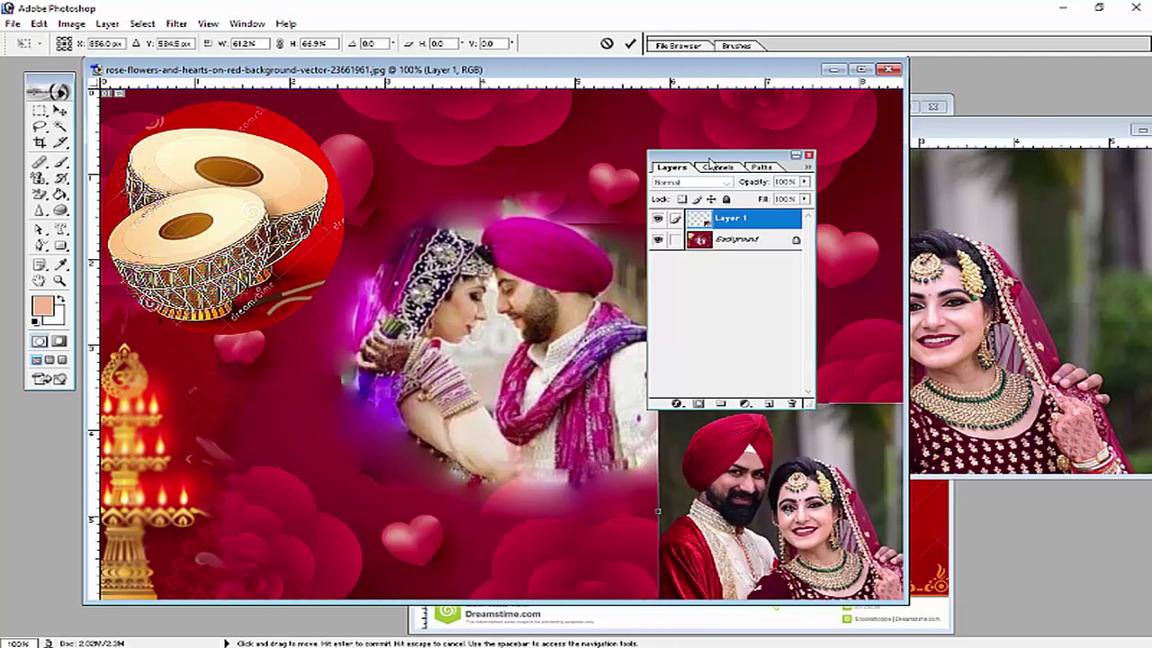
left_click_drag(709, 161, 720, 120)
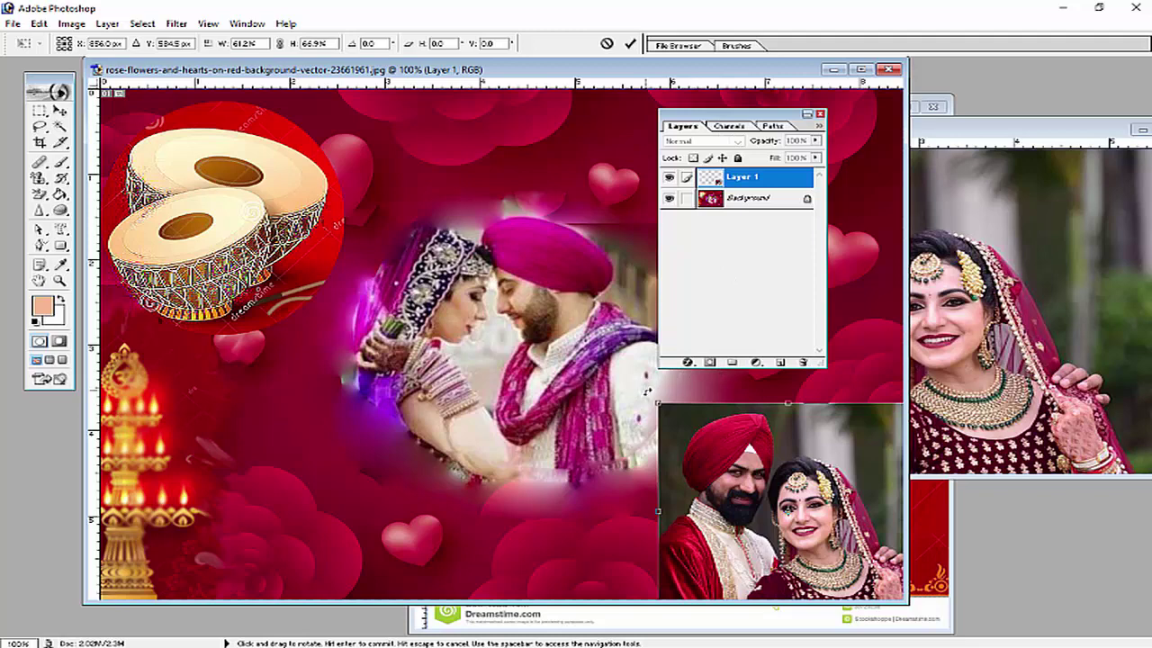
left_click_drag(646, 391, 689, 356)
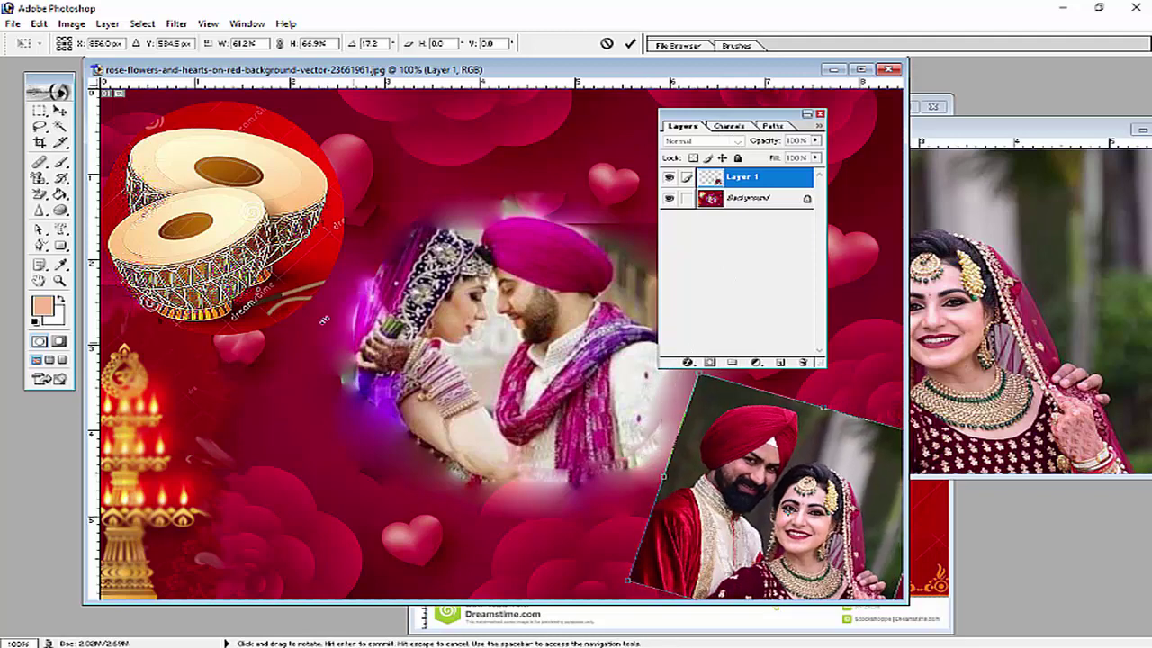
left_click(60, 109)
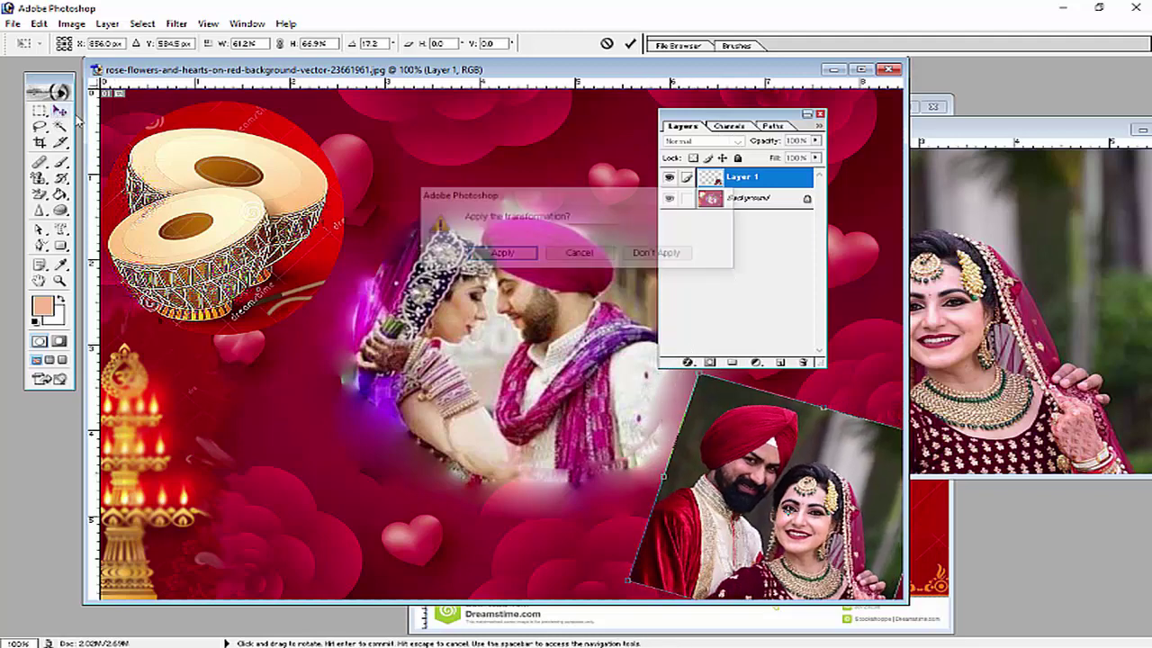
left_click(504, 250)
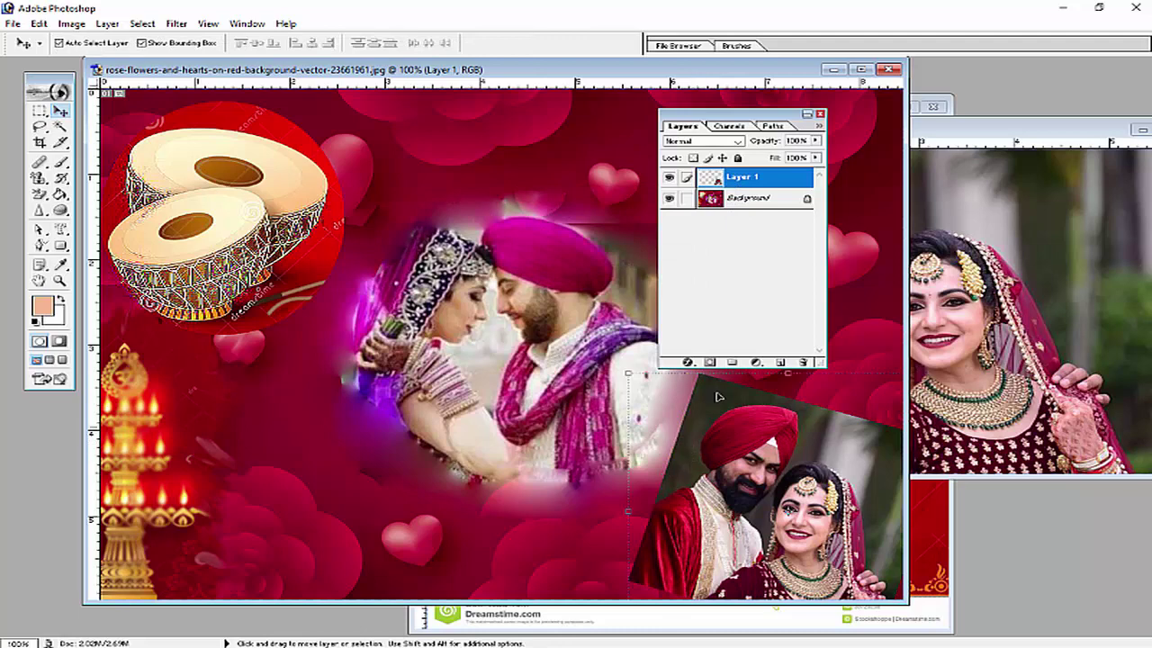
Erase the pasted photo's backdrop around the groom's turban and along its upper edge on Layer 1, using the Background Eraser with a 41 px brush
left_click(747, 198)
left_click(740, 177)
left_click(731, 199)
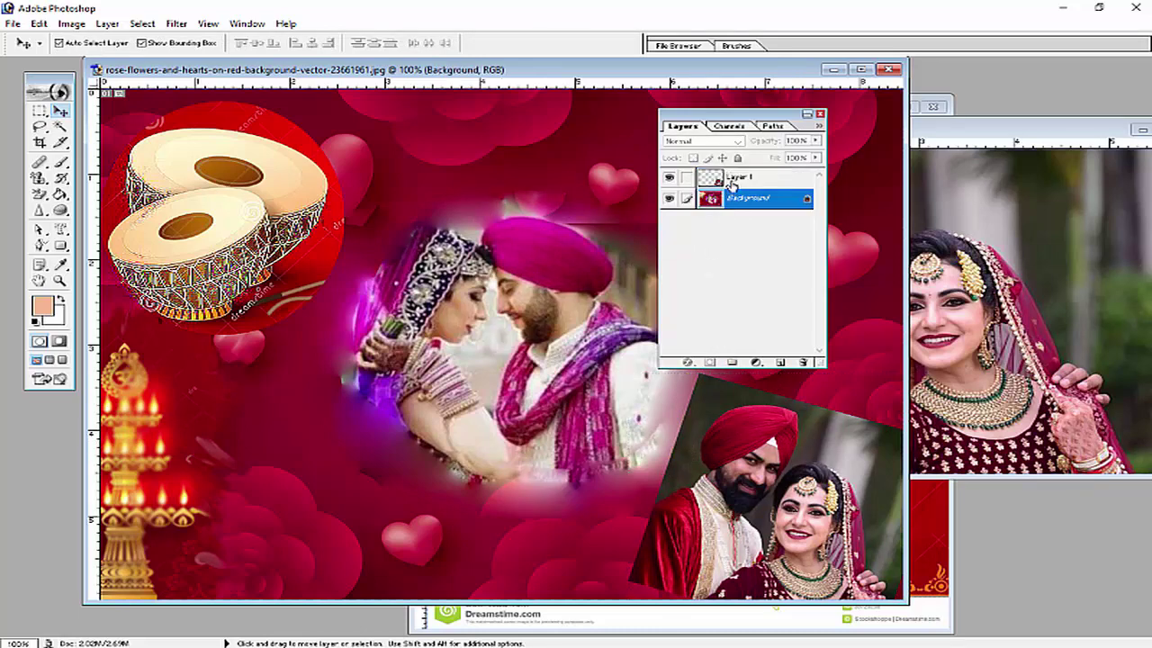
left_click(732, 180)
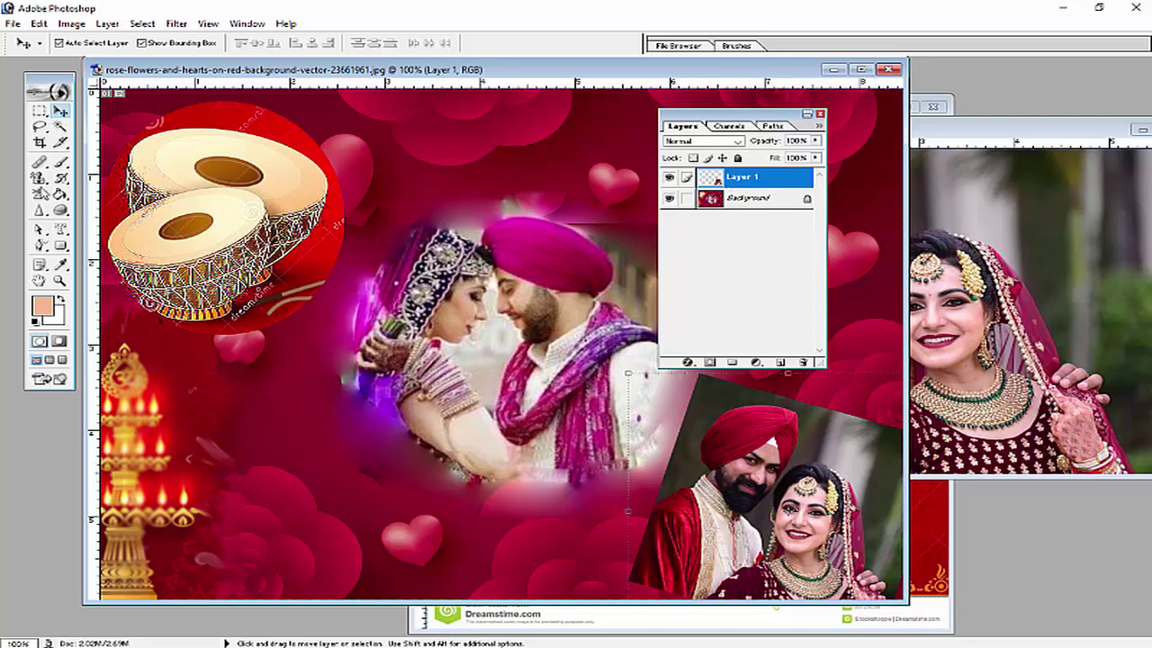
left_click(39, 177)
left_click(42, 195)
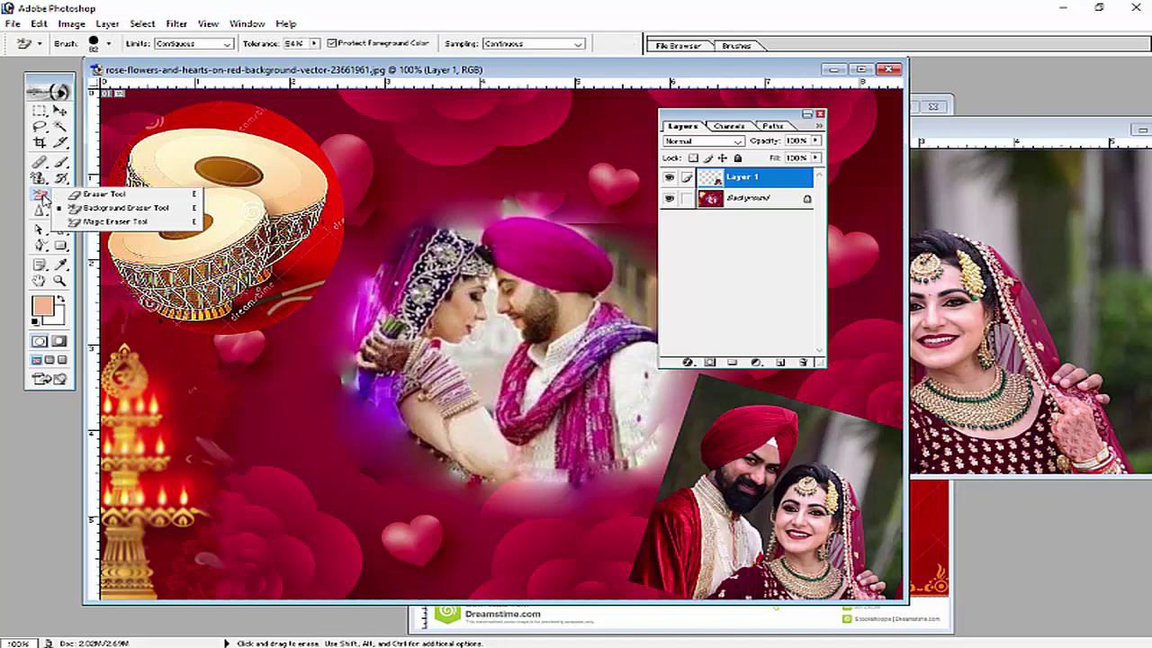
left_click(99, 211)
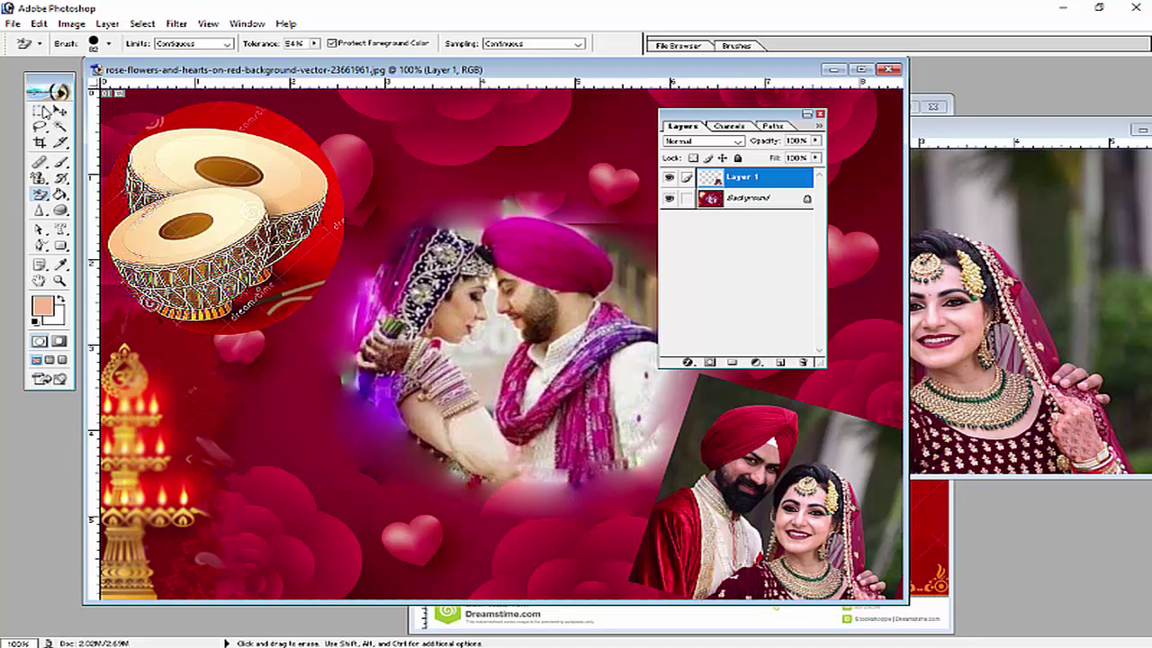
left_click(108, 45)
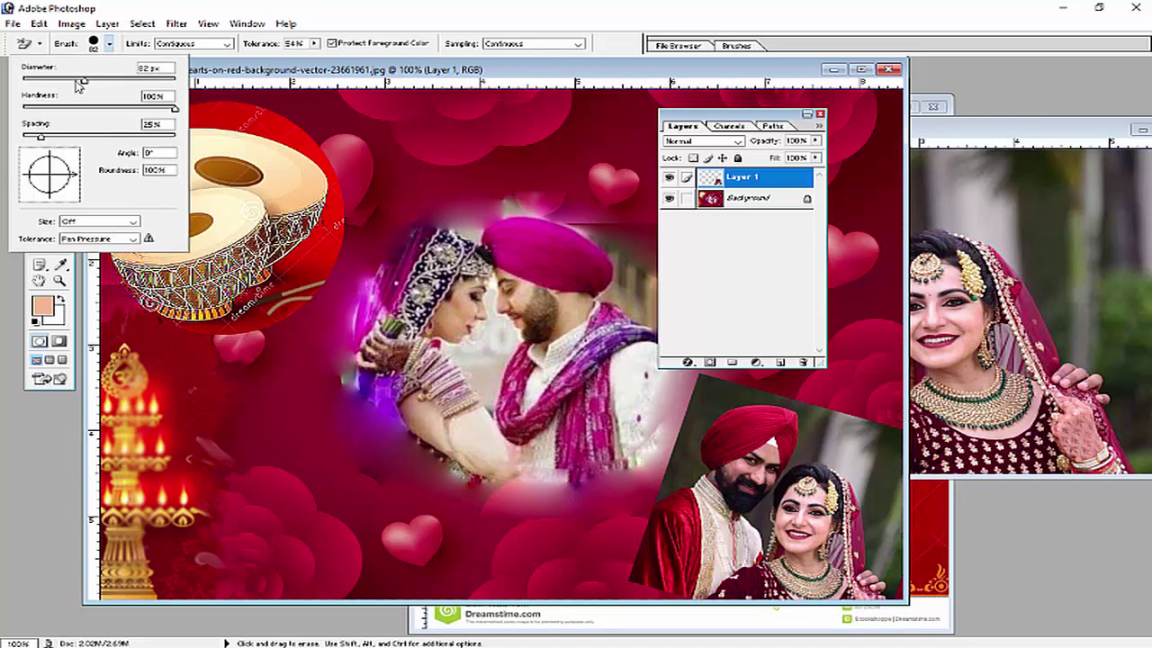
left_click_drag(80, 83, 54, 82)
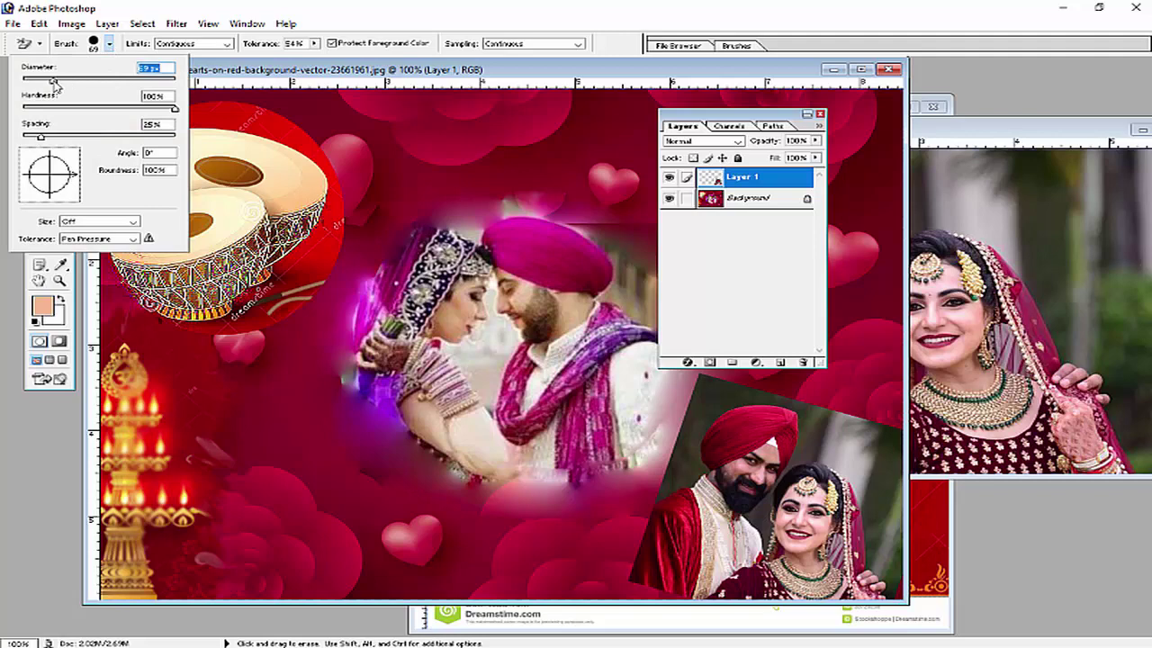
left_click(660, 469)
mouse_move(669, 472)
left_mouse_down()
mouse_move(673, 482)
mouse_move(673, 461)
mouse_move(696, 473)
mouse_move(682, 450)
mouse_move(702, 401)
mouse_move(735, 385)
mouse_move(697, 436)
left_mouse_up()
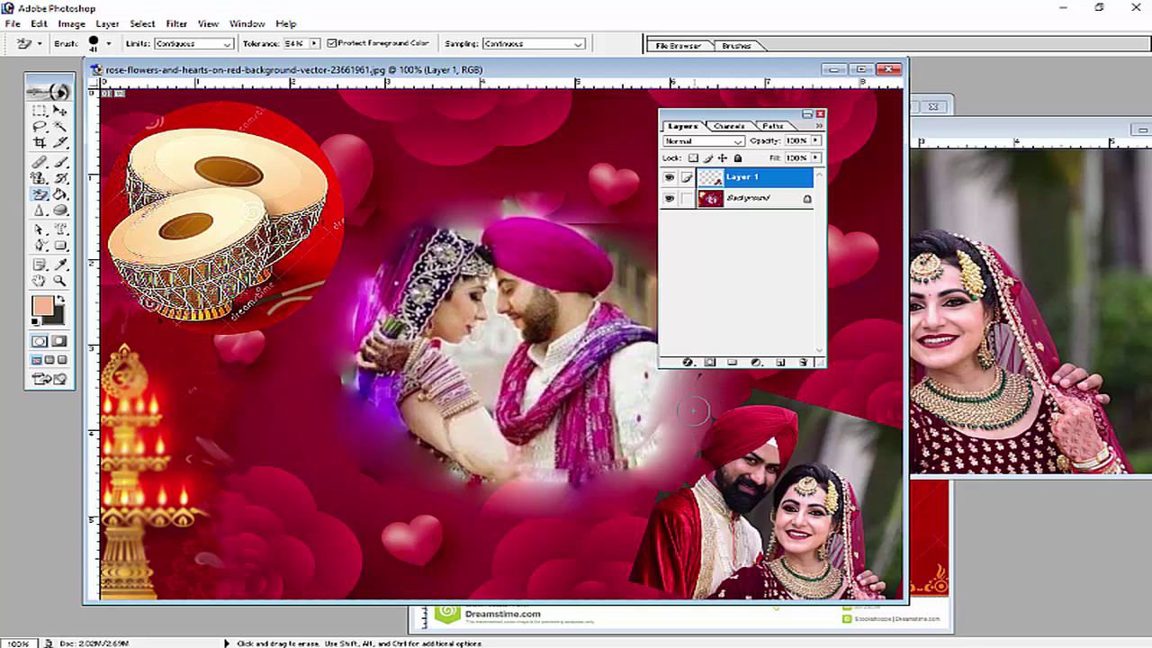
mouse_move(757, 397)
left_mouse_down()
mouse_move(800, 403)
mouse_move(812, 435)
mouse_move(803, 450)
mouse_move(845, 430)
mouse_move(859, 436)
mouse_move(843, 411)
mouse_move(783, 397)
mouse_move(727, 399)
mouse_move(711, 419)
left_mouse_up()
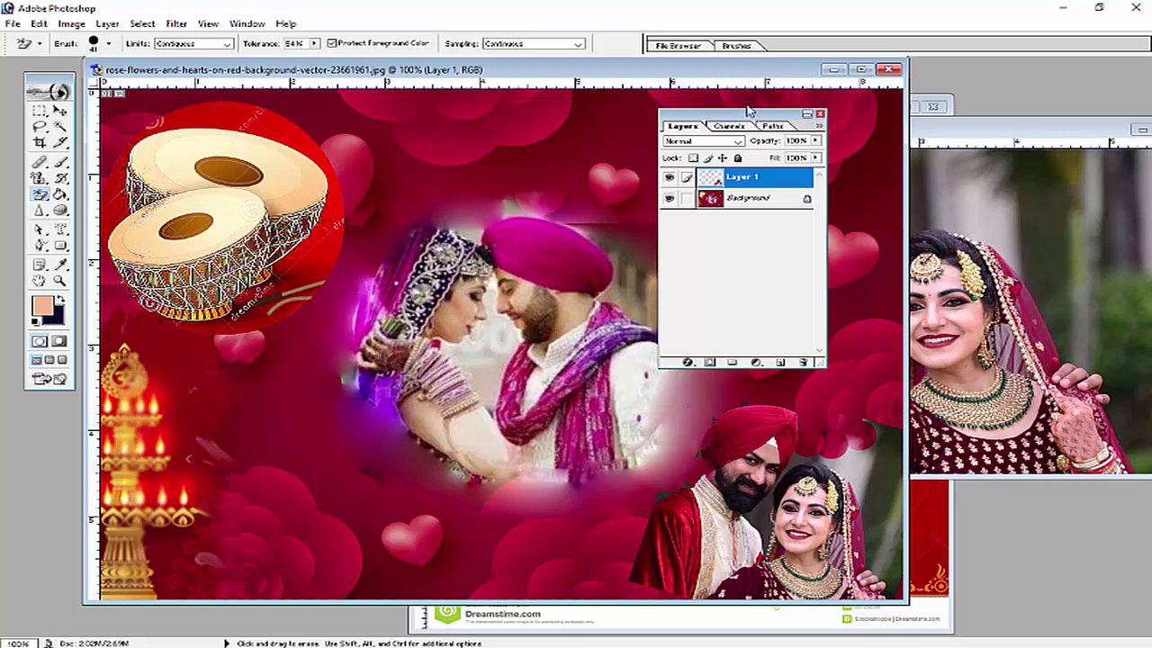
Erase the pasted photo's backdrop along its outer edge beside the bride on Layer 1, using the Background Eraser with a 41 px brush
left_click_drag(747, 110, 755, 101)
left_click(60, 280)
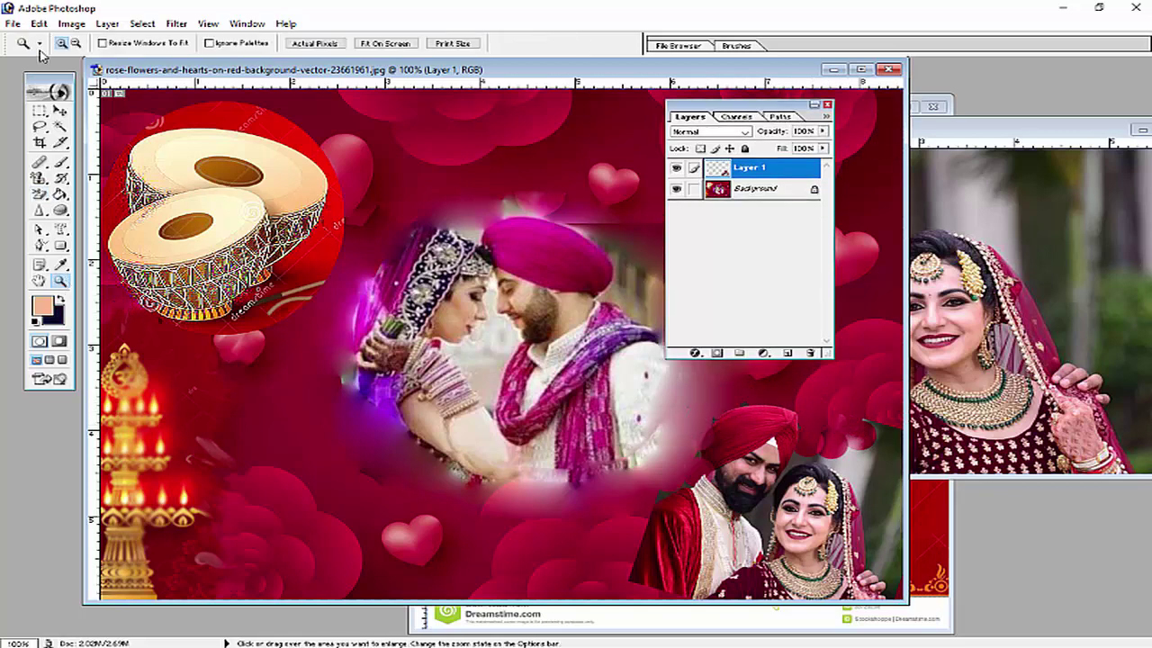
left_click(709, 484)
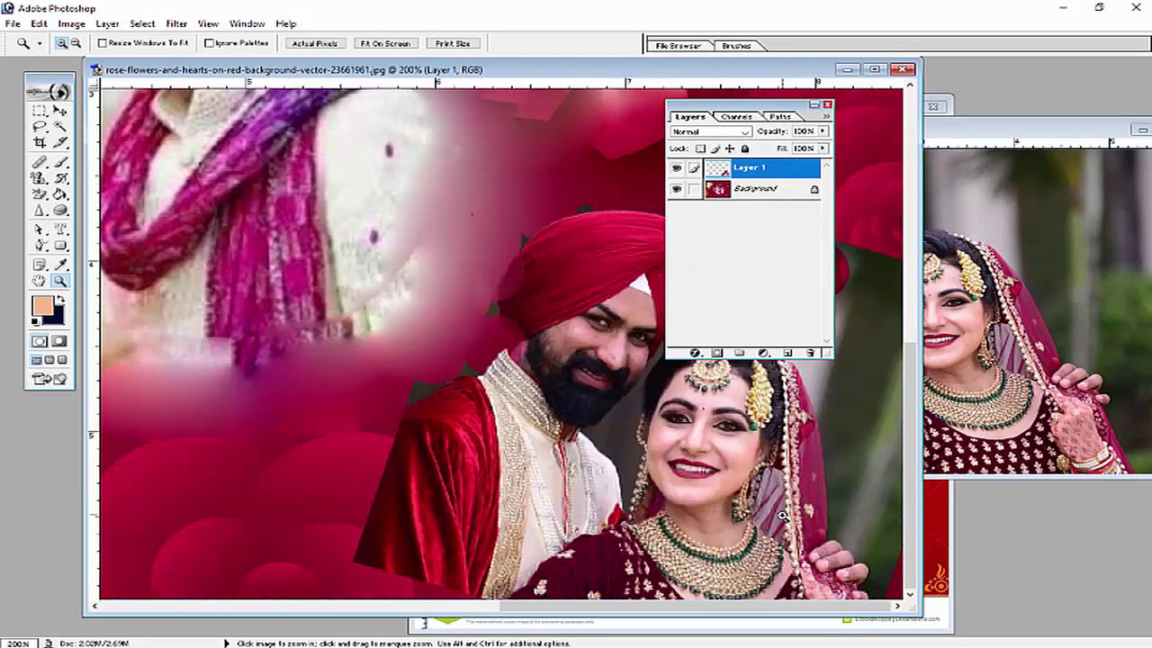
left_click_drag(734, 112, 1054, 173)
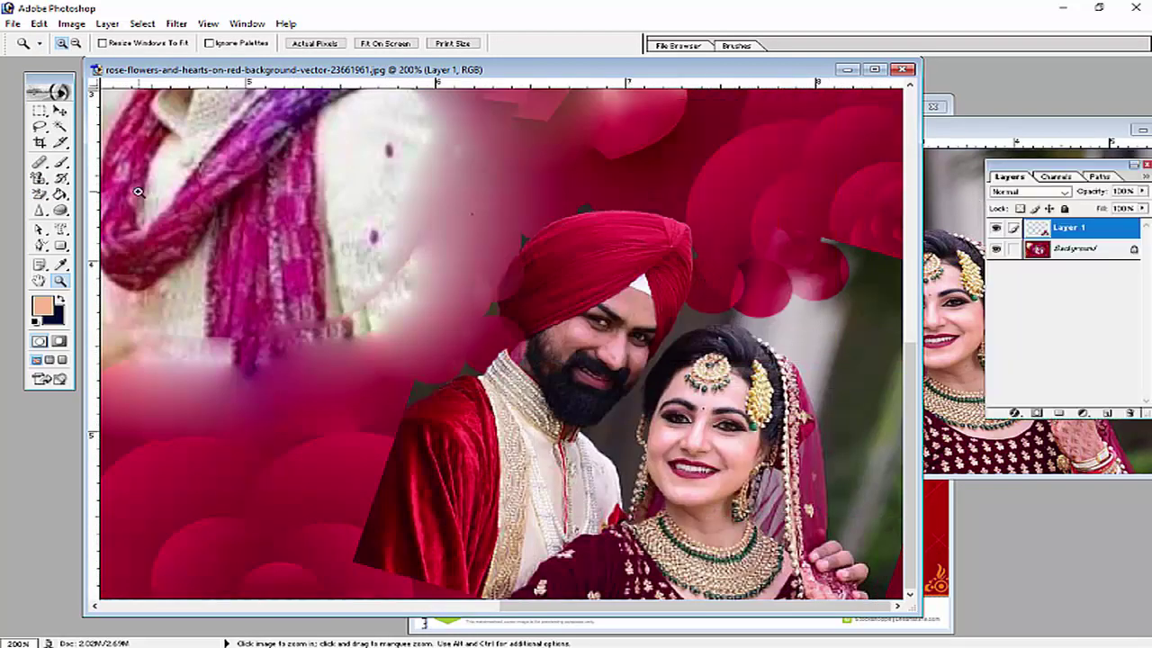
left_click_drag(308, 180, 771, 488)
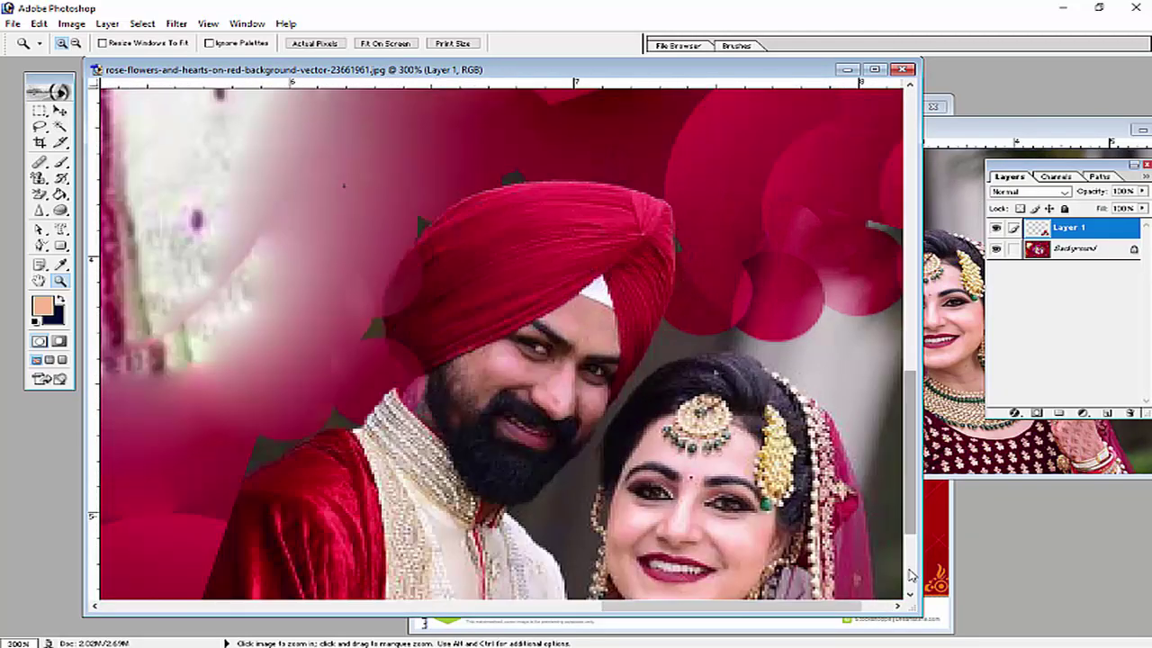
left_click(910, 595)
left_click(911, 595)
left_click(911, 594)
left_click(910, 594)
left_click(910, 595)
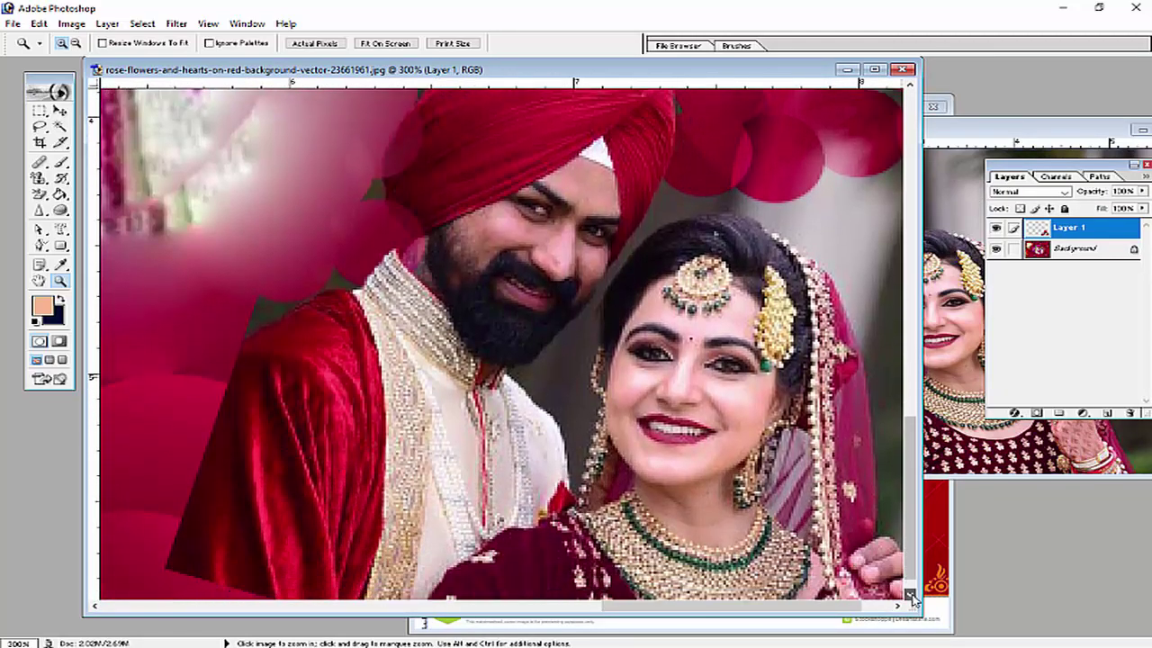
left_click_drag(830, 608, 882, 607)
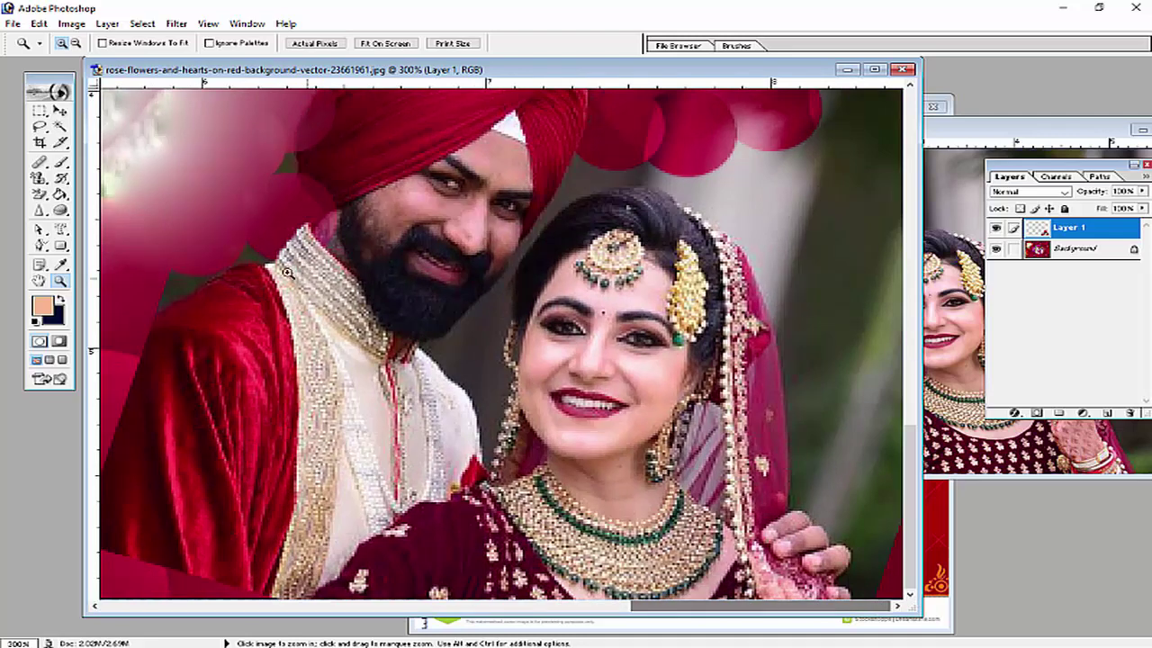
left_click(39, 178)
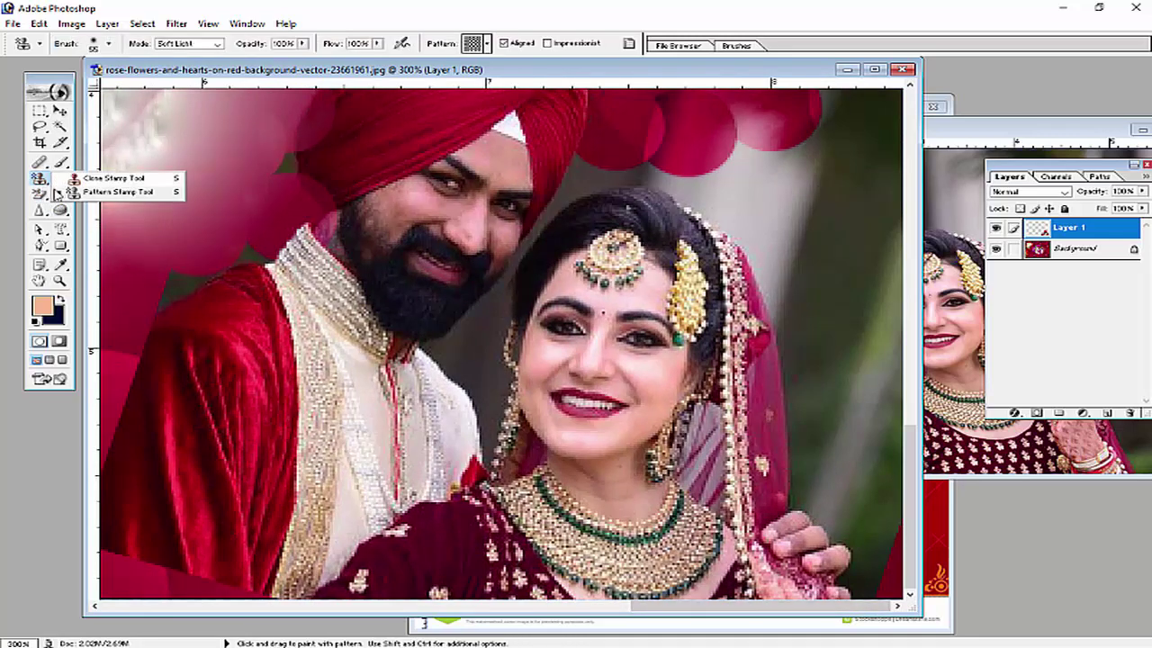
left_click_drag(39, 194, 92, 210)
left_click(816, 186)
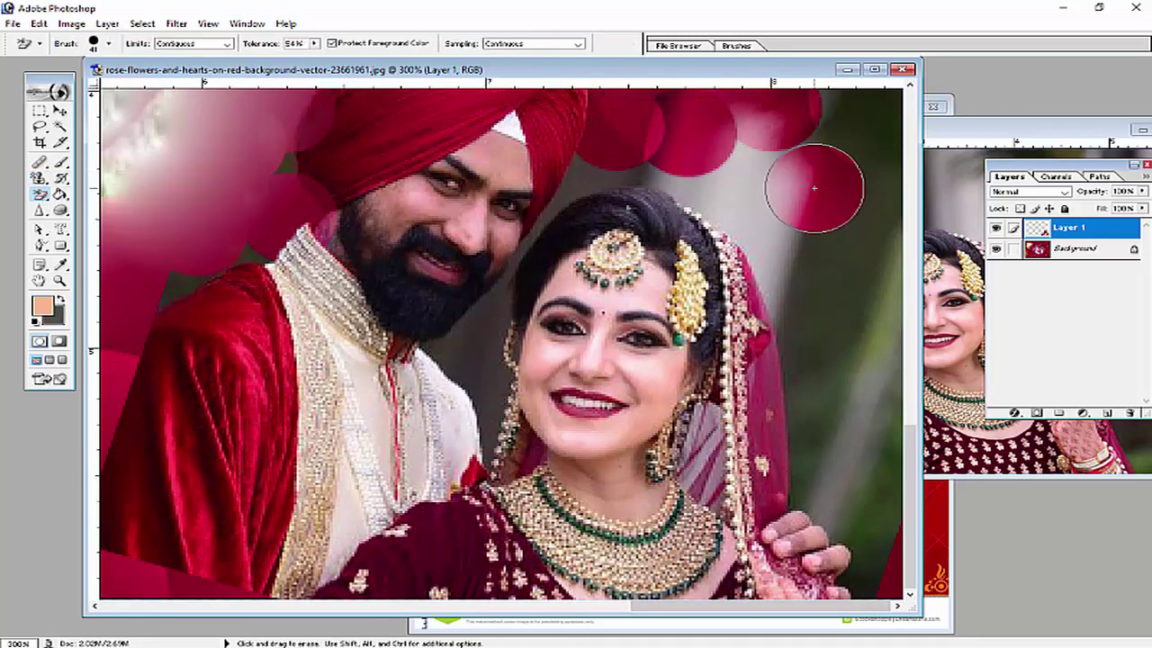
left_click(842, 123)
left_click(876, 243)
left_click(874, 372)
left_click(883, 444)
left_click(889, 487)
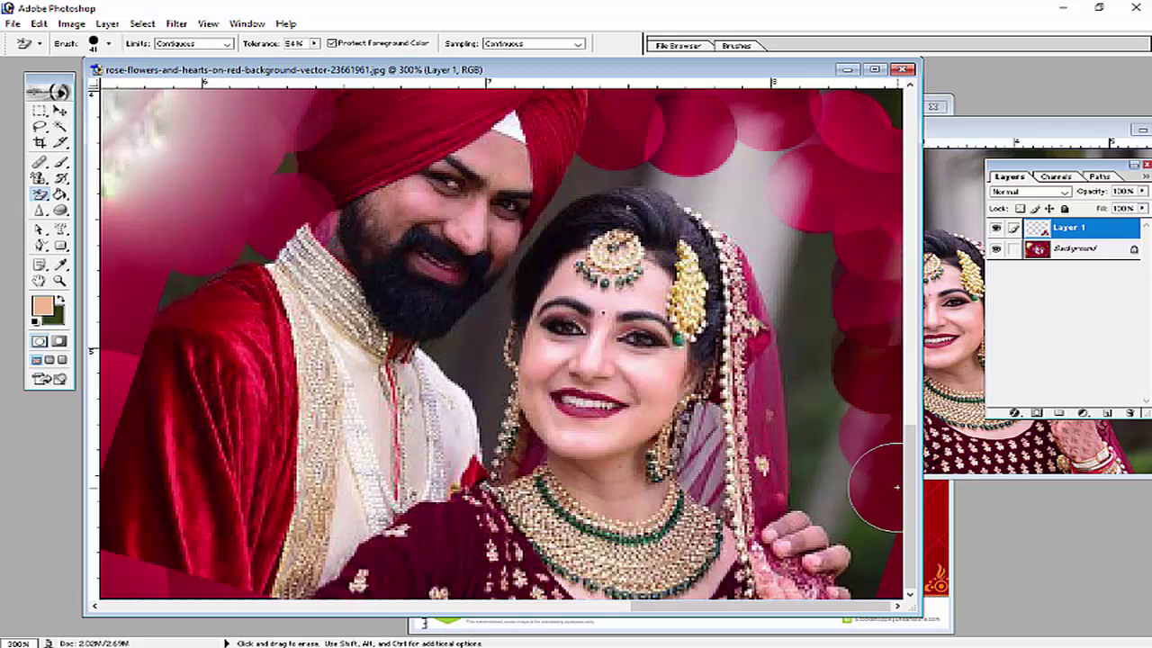
Erase the remaining backdrop around the bride's head and veil and between the couple in red with the Background Eraser
left_click(828, 278)
left_click(810, 189)
left_click(861, 109)
mouse_move(867, 93)
left_mouse_down()
mouse_move(732, 85)
mouse_move(645, 111)
left_mouse_up()
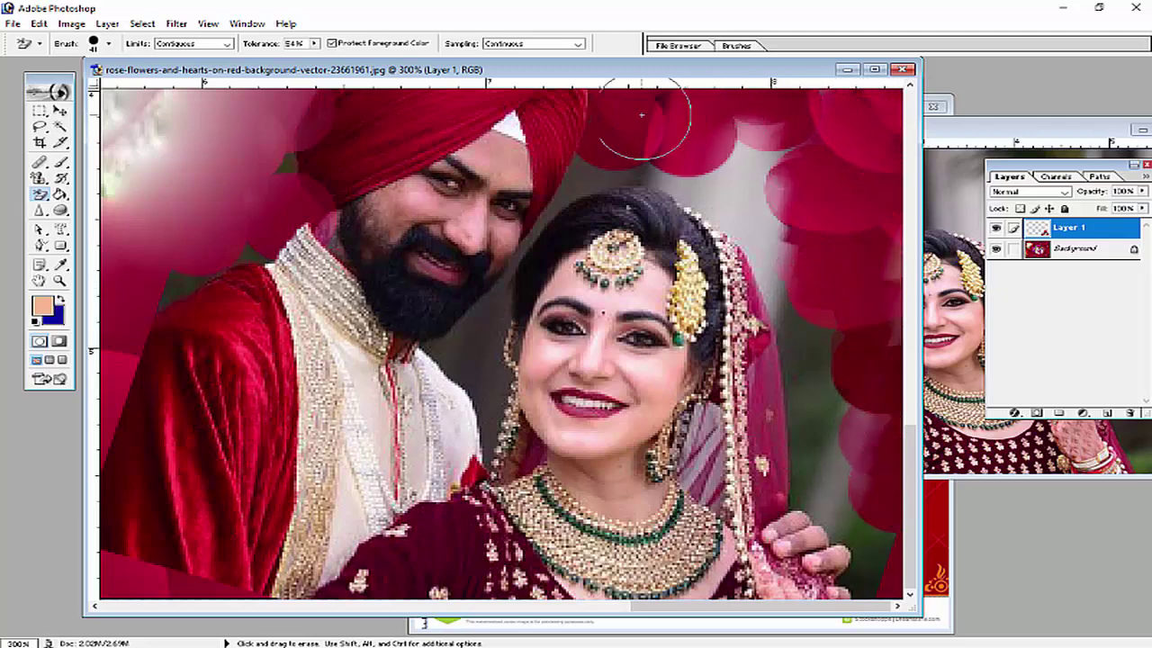
mouse_move(652, 167)
left_mouse_down()
mouse_move(714, 166)
mouse_move(761, 180)
mouse_move(722, 201)
mouse_move(807, 207)
mouse_move(791, 239)
mouse_move(802, 342)
mouse_move(832, 486)
mouse_move(885, 568)
left_mouse_up()
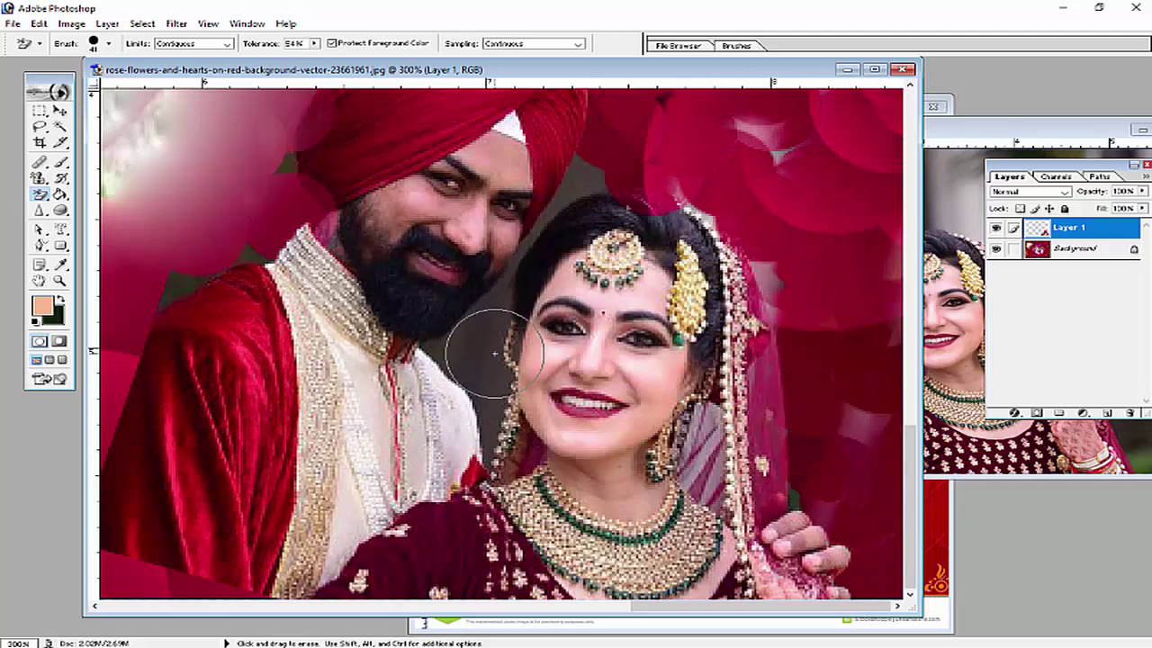
mouse_move(494, 355)
left_mouse_down()
mouse_move(494, 409)
mouse_move(512, 222)
mouse_move(505, 292)
mouse_move(565, 193)
left_mouse_up()
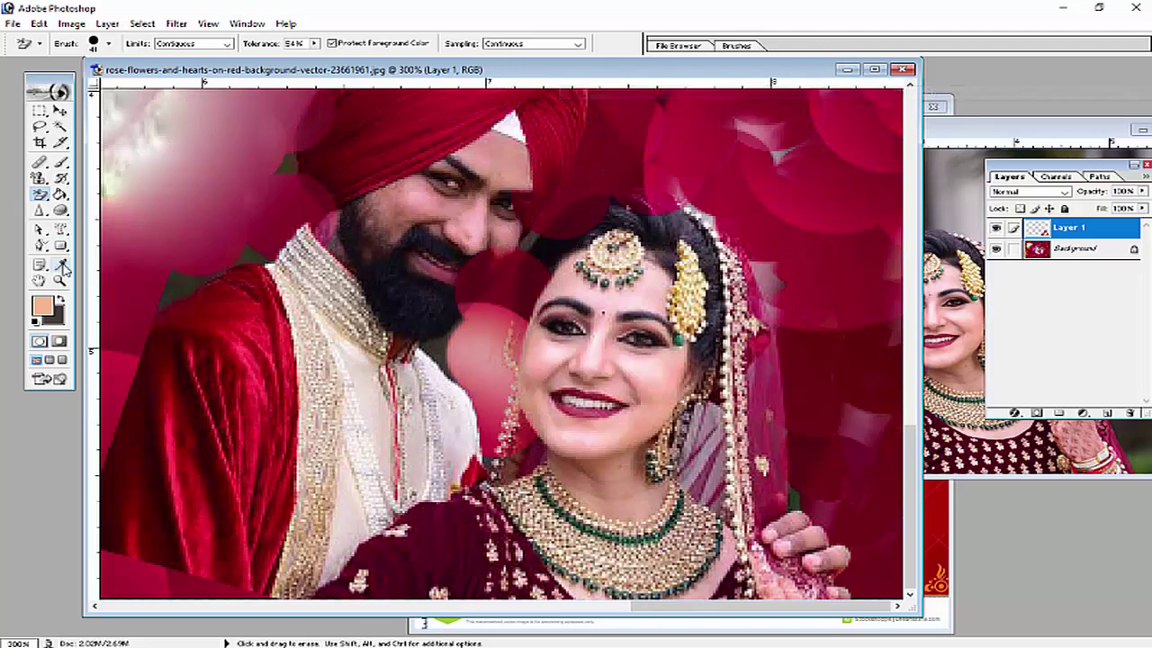
left_click(60, 281)
left_click(78, 45)
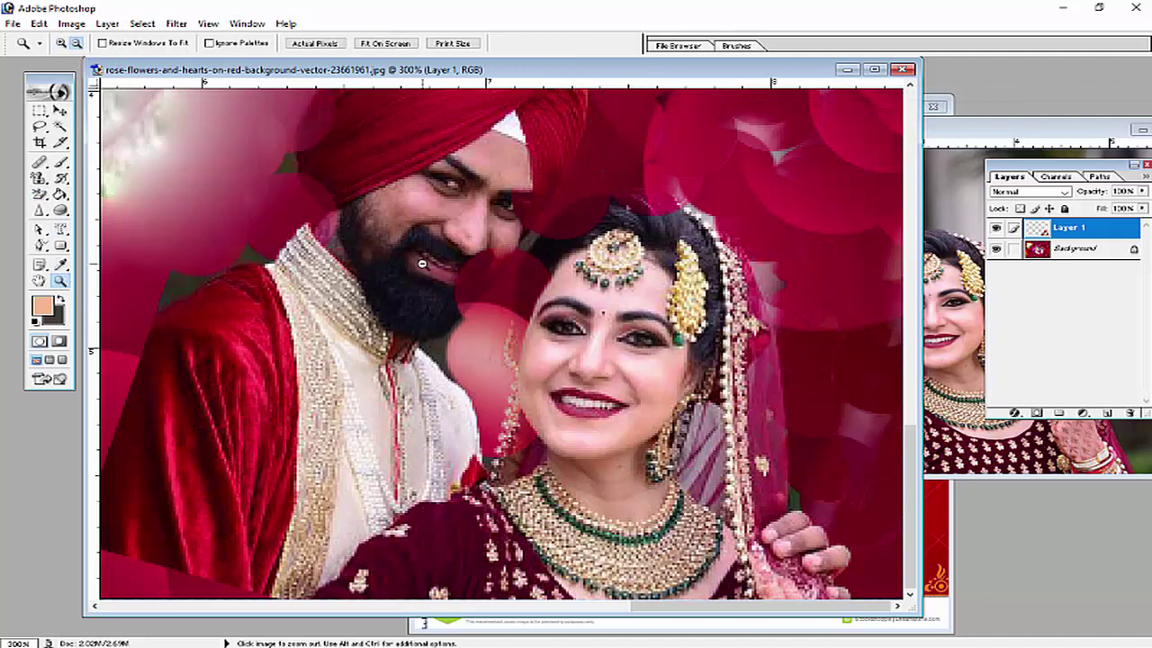
left_click(503, 278)
left_click(708, 278)
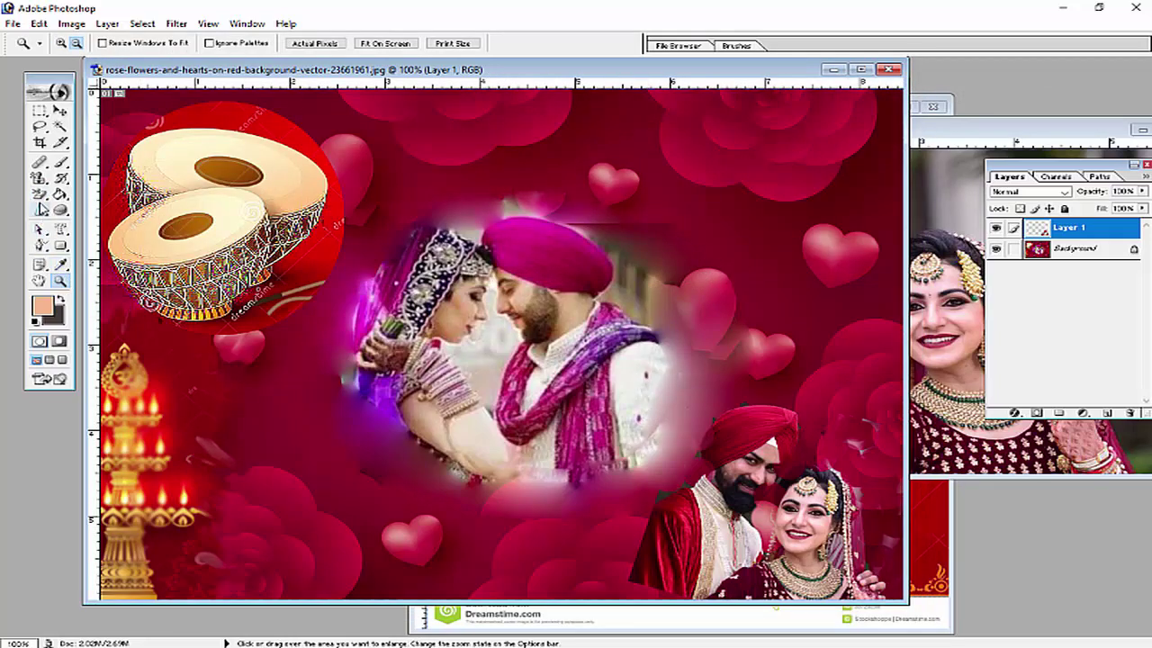
Move the Layers palette onto the image's edge and enlarge it, keeping the Background Eraser active
right_click(41, 198)
left_click(88, 208)
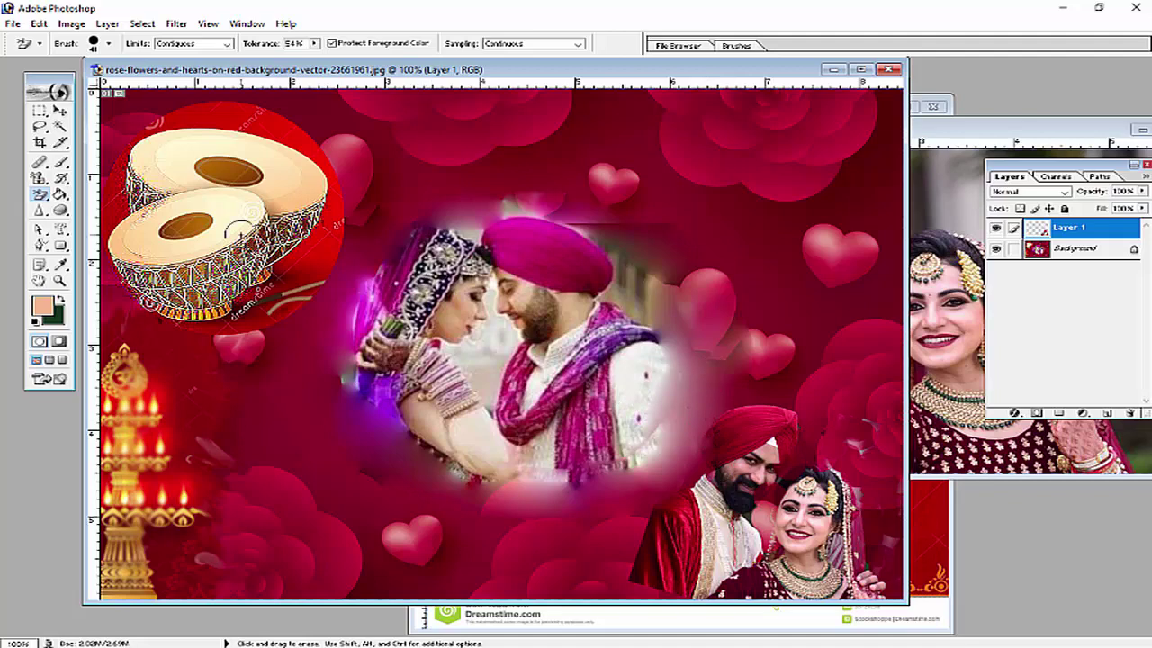
left_click(39, 194)
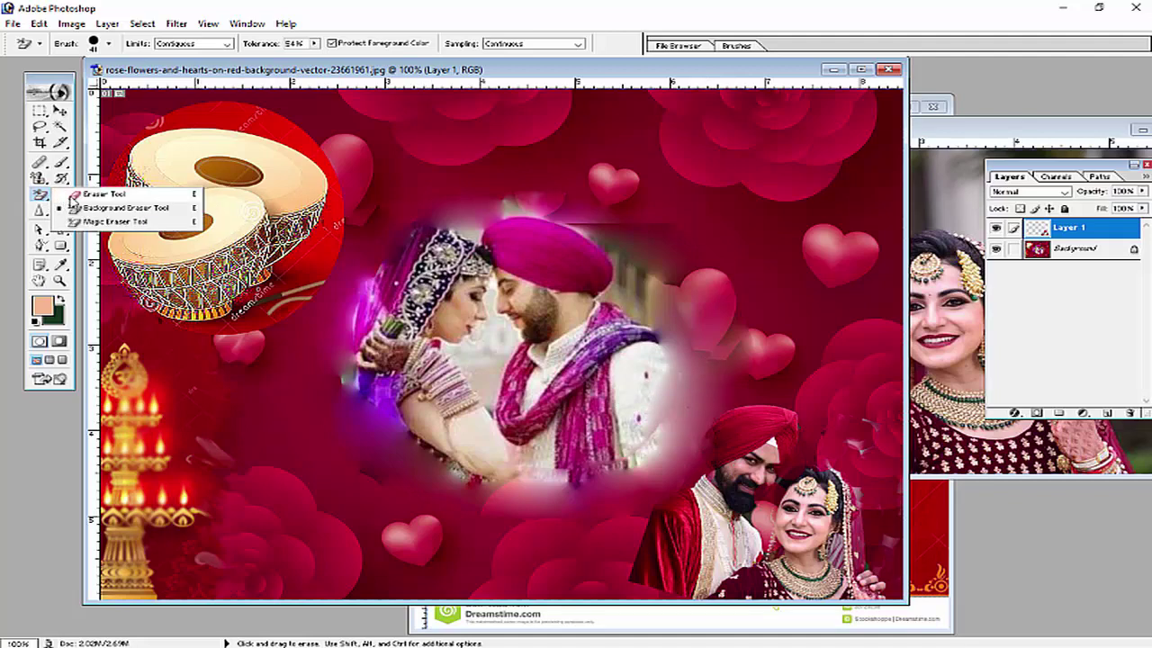
double_click(1054, 167)
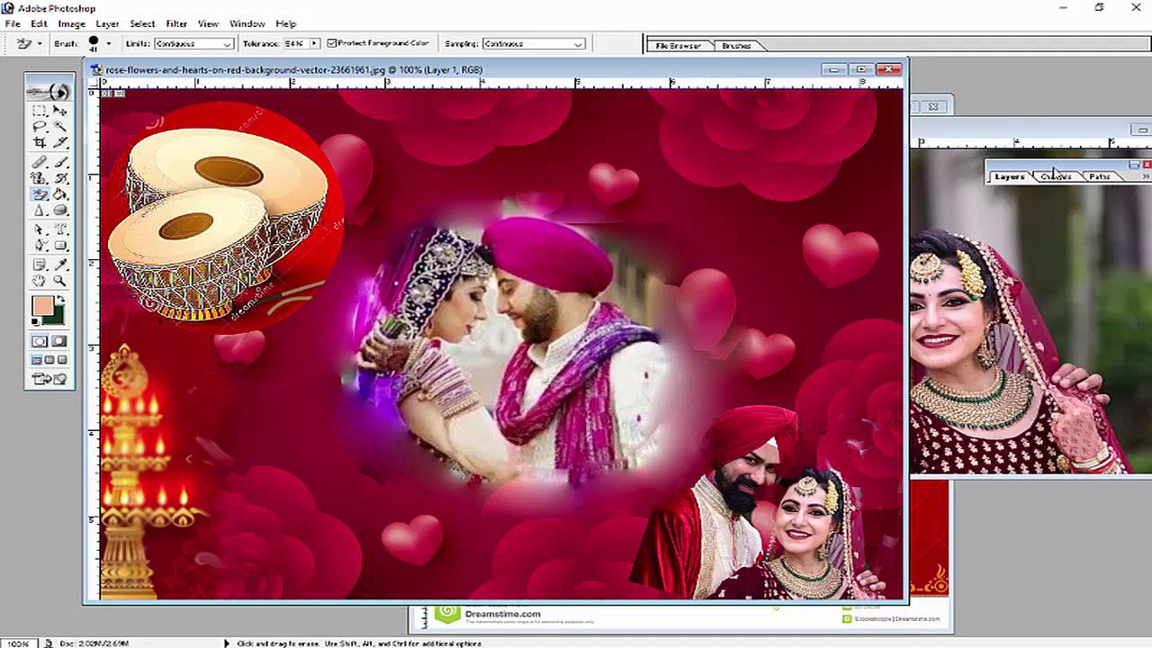
left_click_drag(1028, 167, 835, 174)
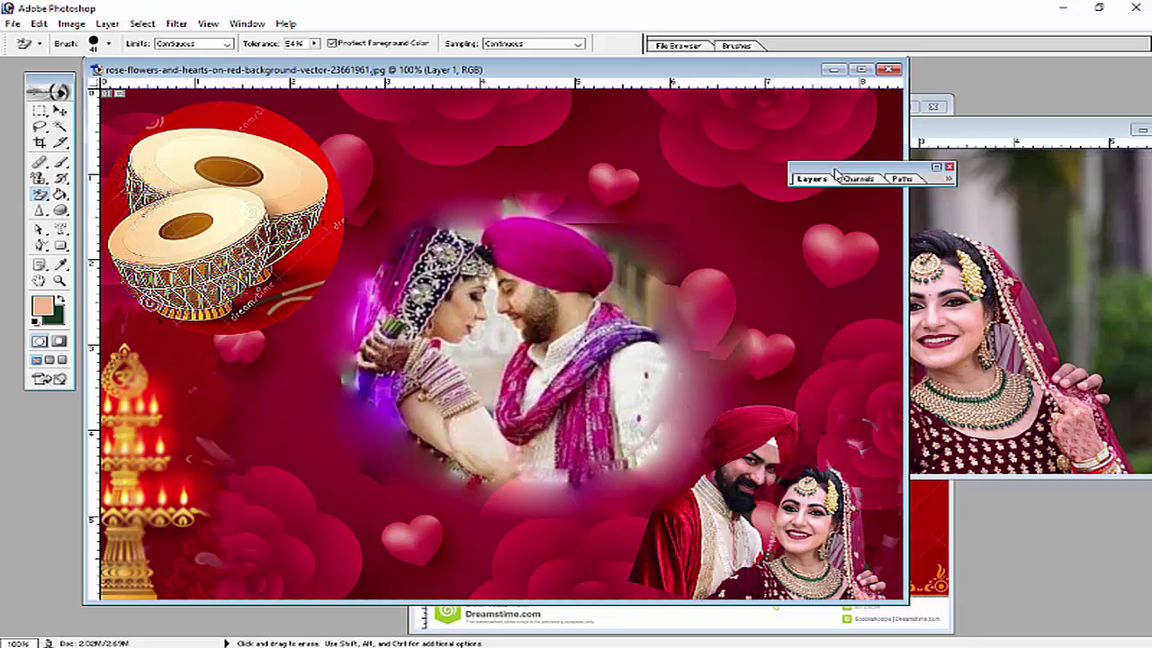
double_click(820, 182)
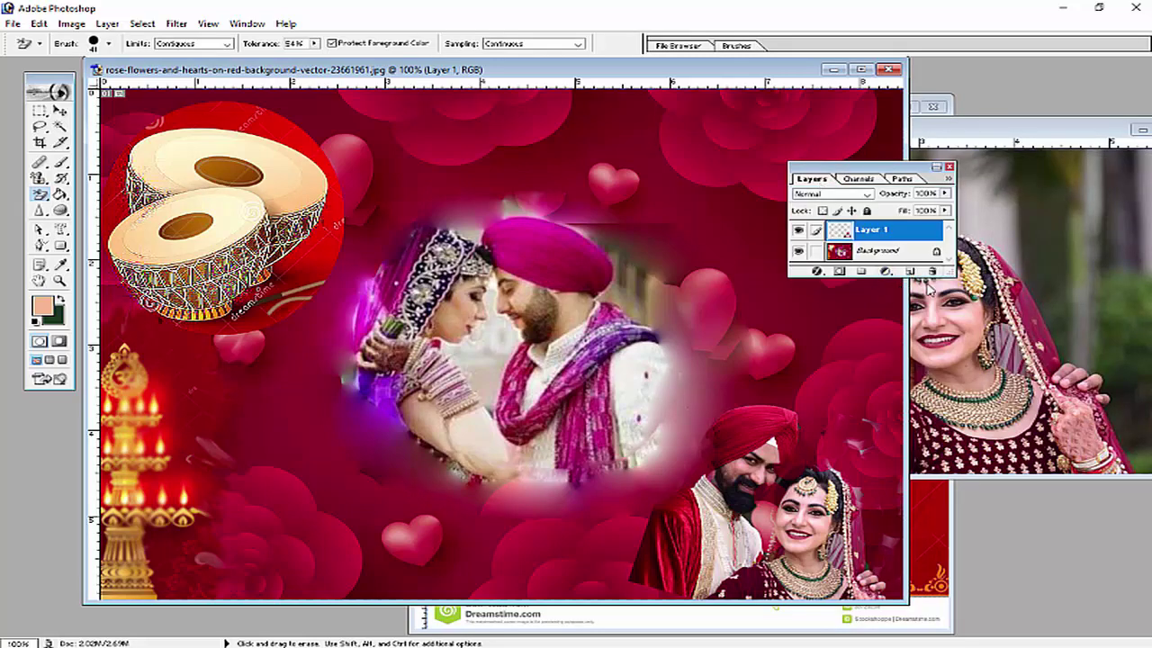
left_click_drag(950, 274, 965, 381)
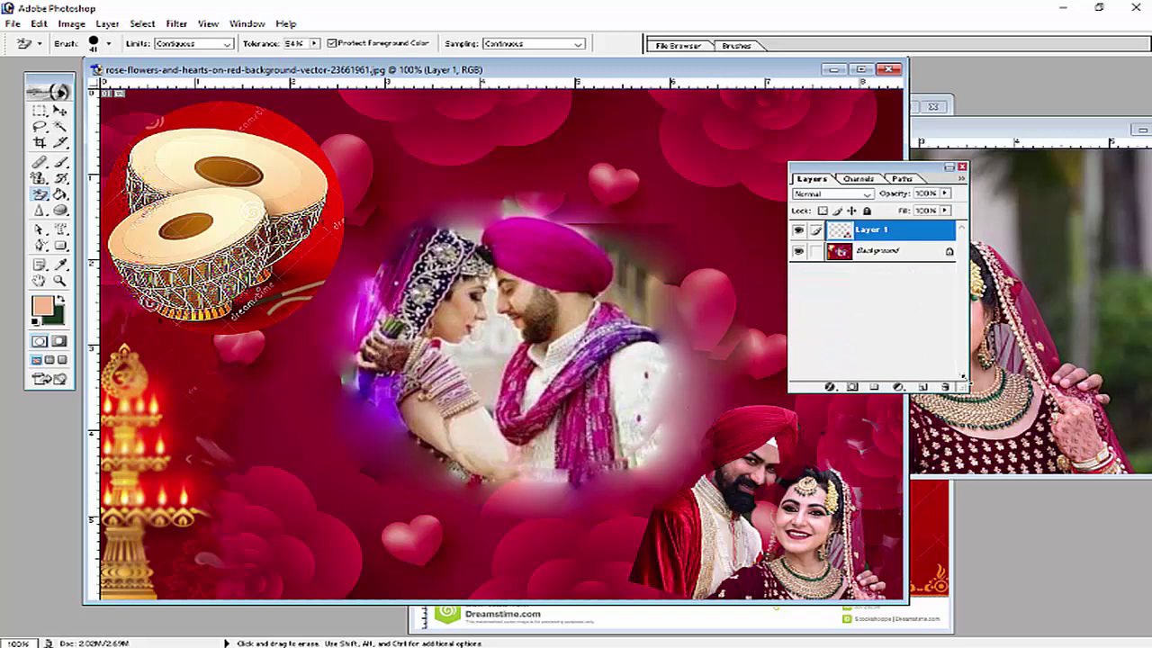
Flatten the image, merging Layer 1 with the couple in red into the background
left_click(877, 251)
left_click(890, 231)
left_click(107, 24)
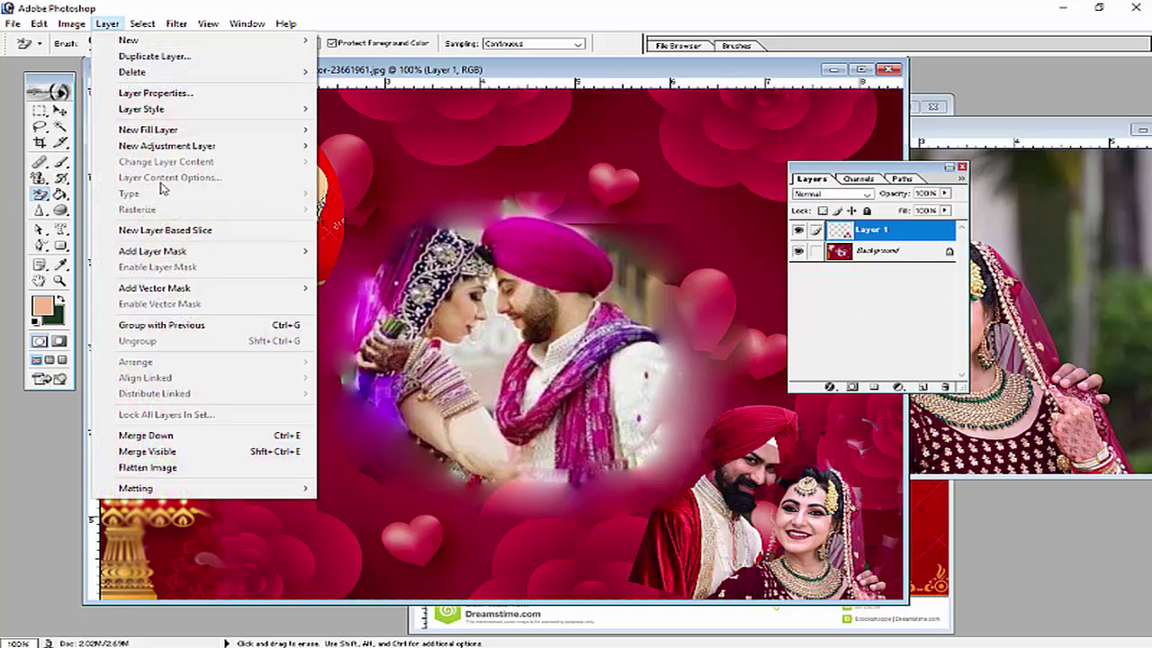
left_click(179, 467)
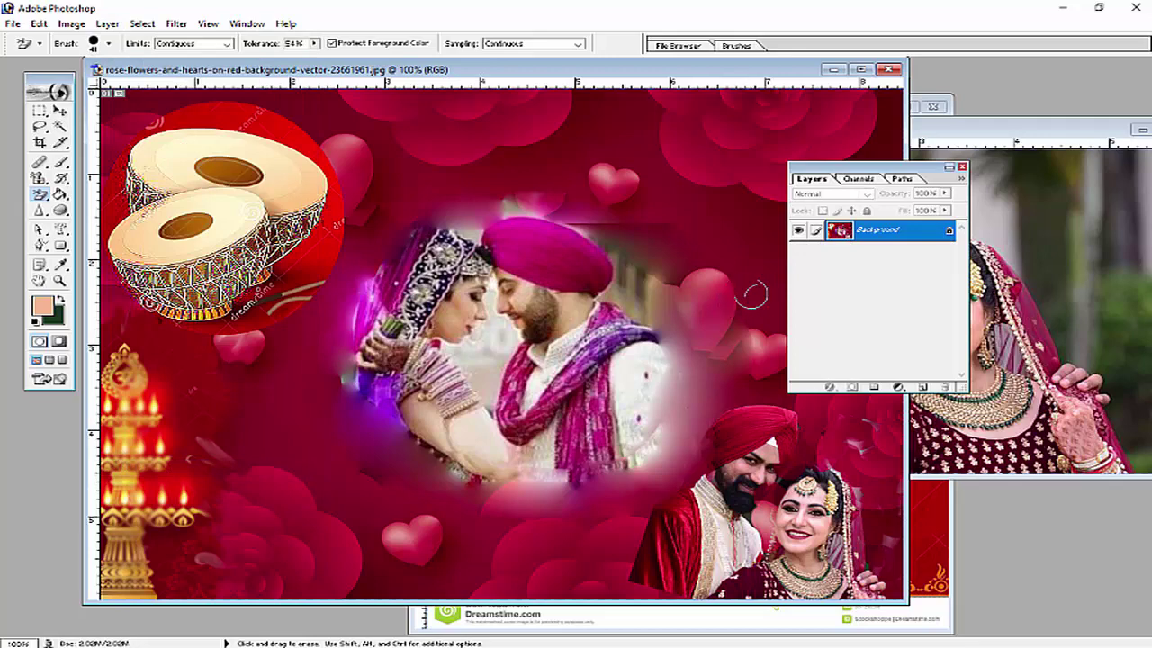
Try the Eraser with a 57 px brush on the backdrop above the central couple, undoing each dark green patch
left_click(41, 208)
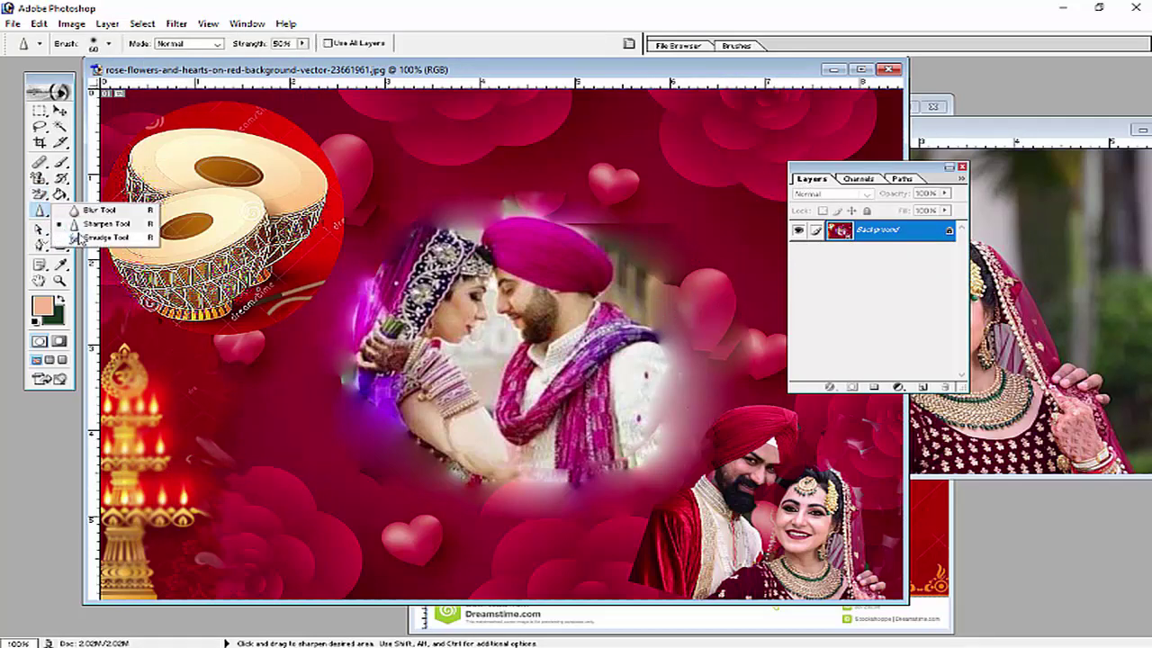
left_click(39, 193)
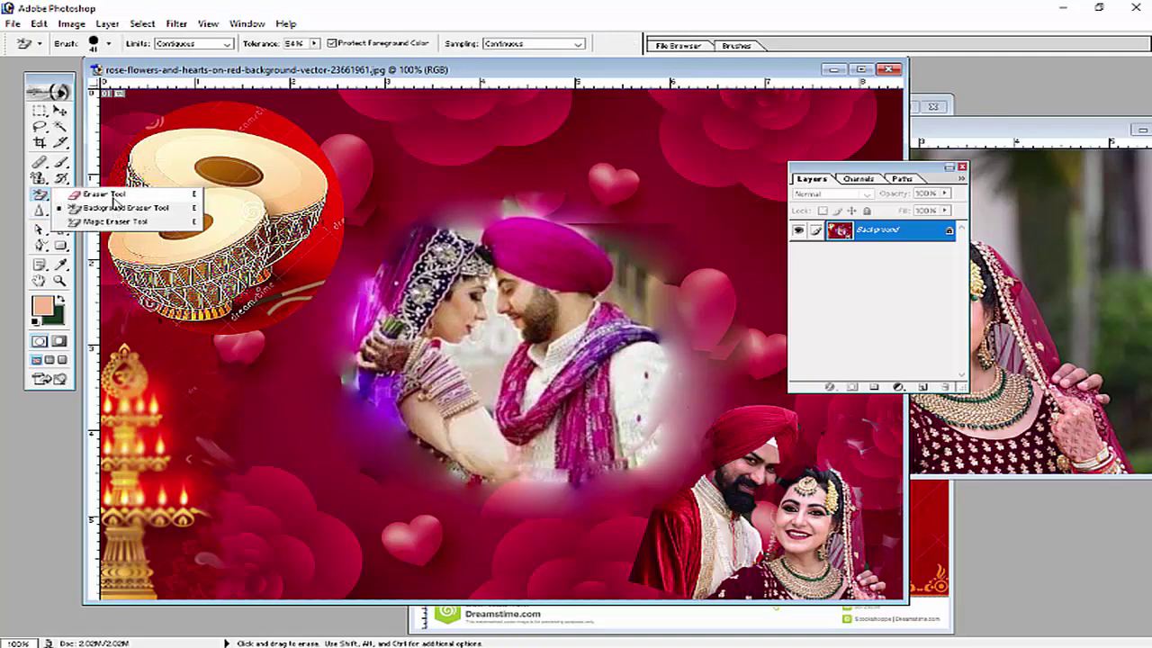
left_click(114, 197)
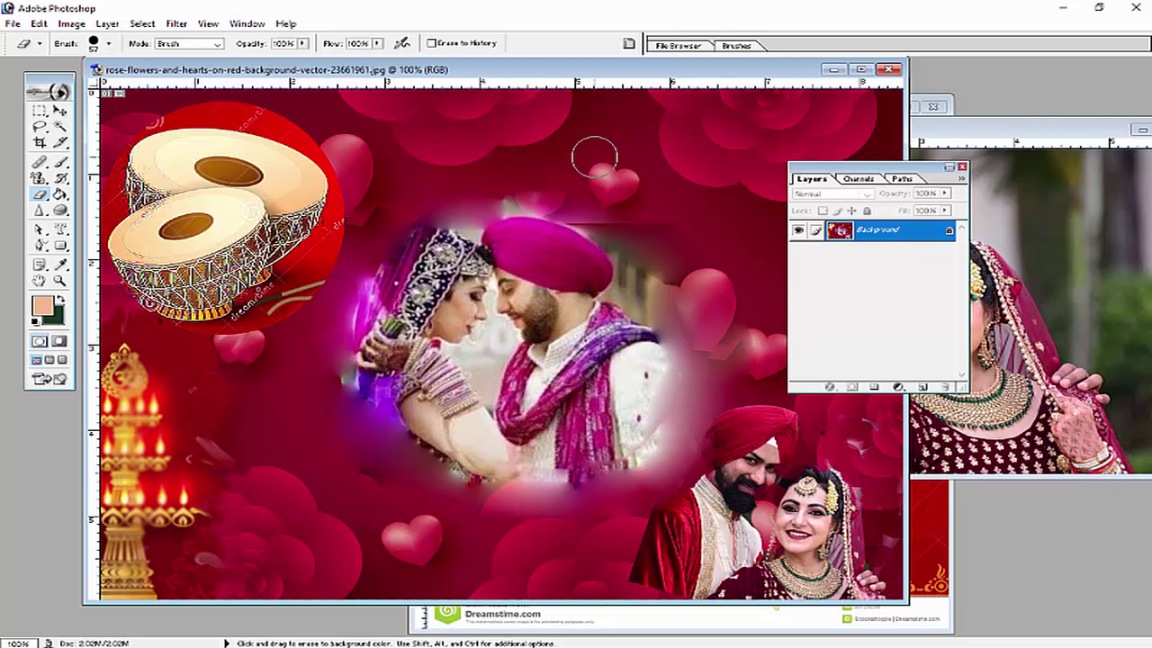
mouse_move(599, 136)
left_mouse_down()
mouse_move(687, 190)
mouse_move(707, 155)
mouse_move(742, 153)
left_mouse_up()
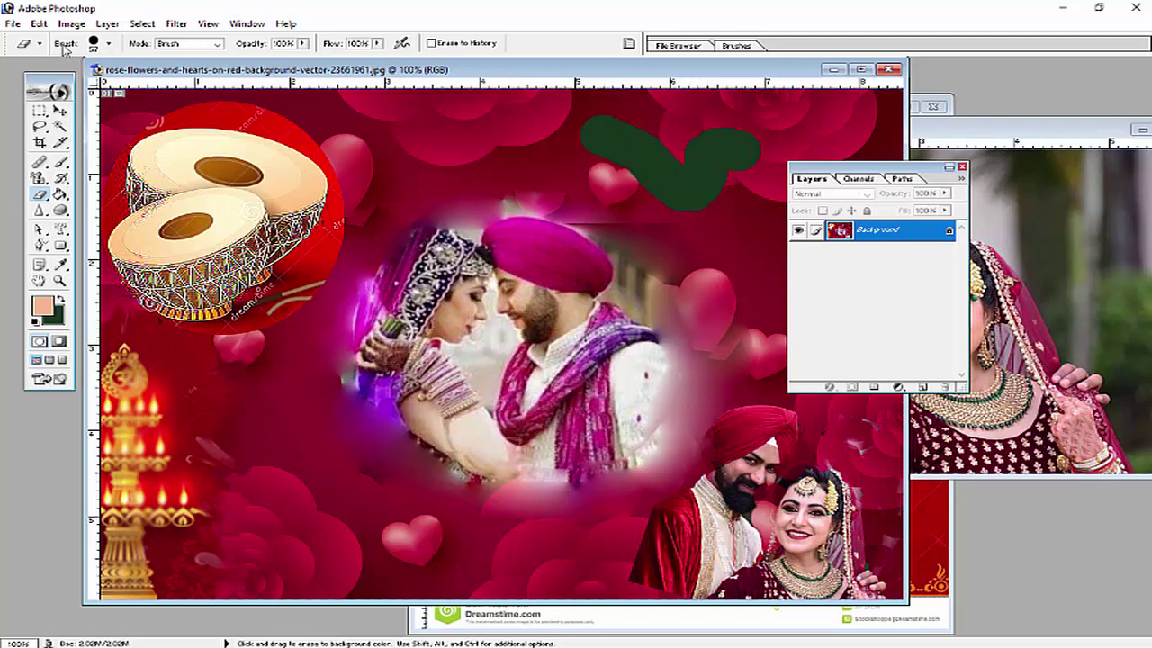
left_click(39, 23)
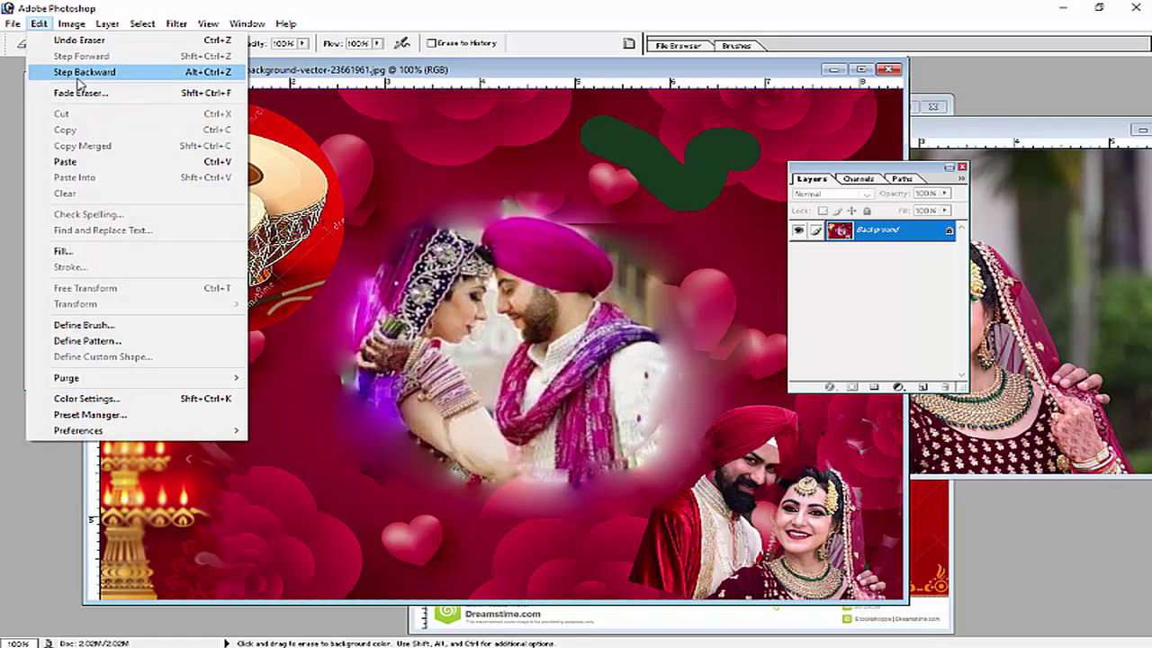
left_click(79, 75)
mouse_move(575, 142)
left_mouse_down()
mouse_move(692, 145)
mouse_move(612, 156)
mouse_move(699, 166)
mouse_move(577, 170)
mouse_move(702, 187)
mouse_move(557, 188)
mouse_move(669, 196)
left_mouse_up()
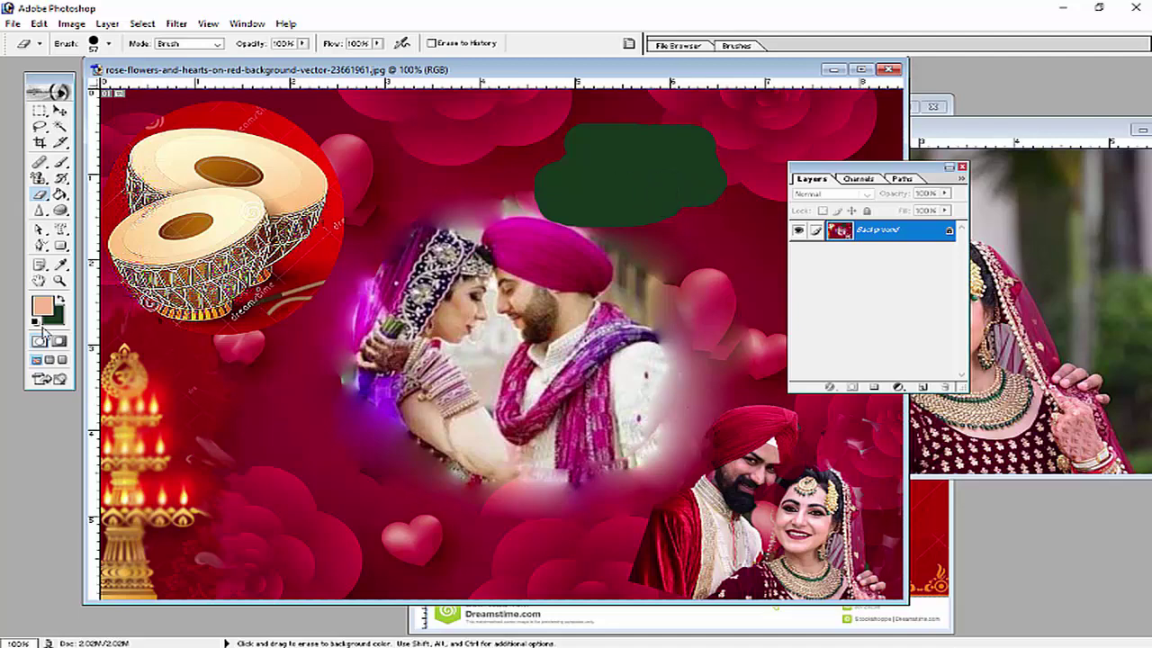
left_click(70, 24)
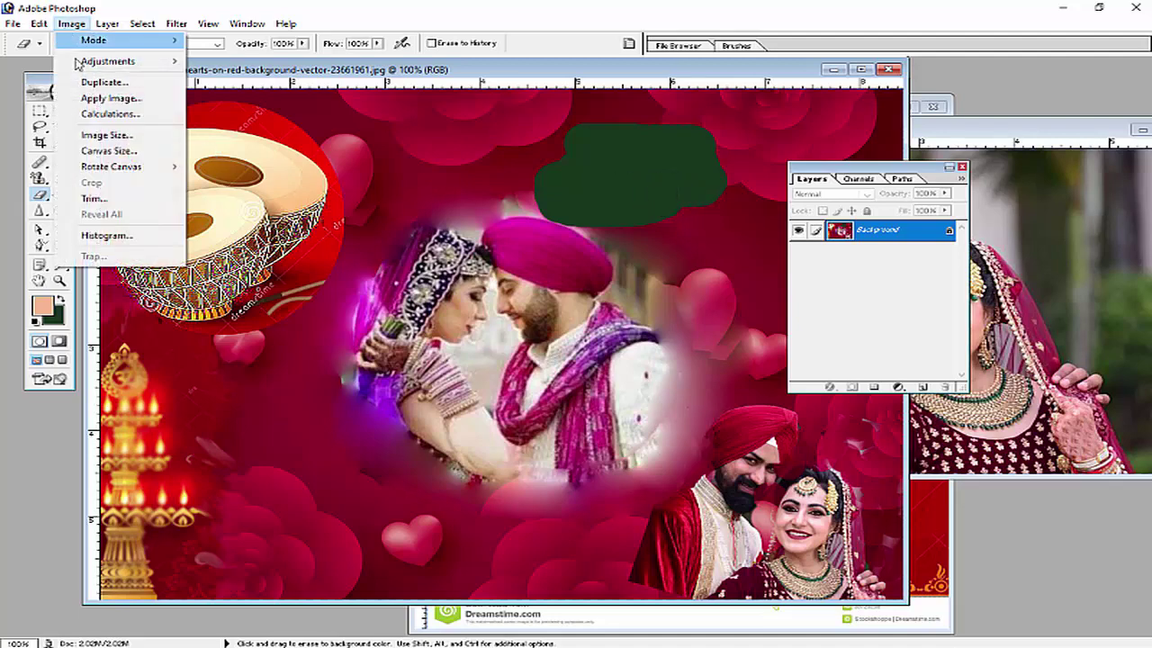
left_click(56, 72)
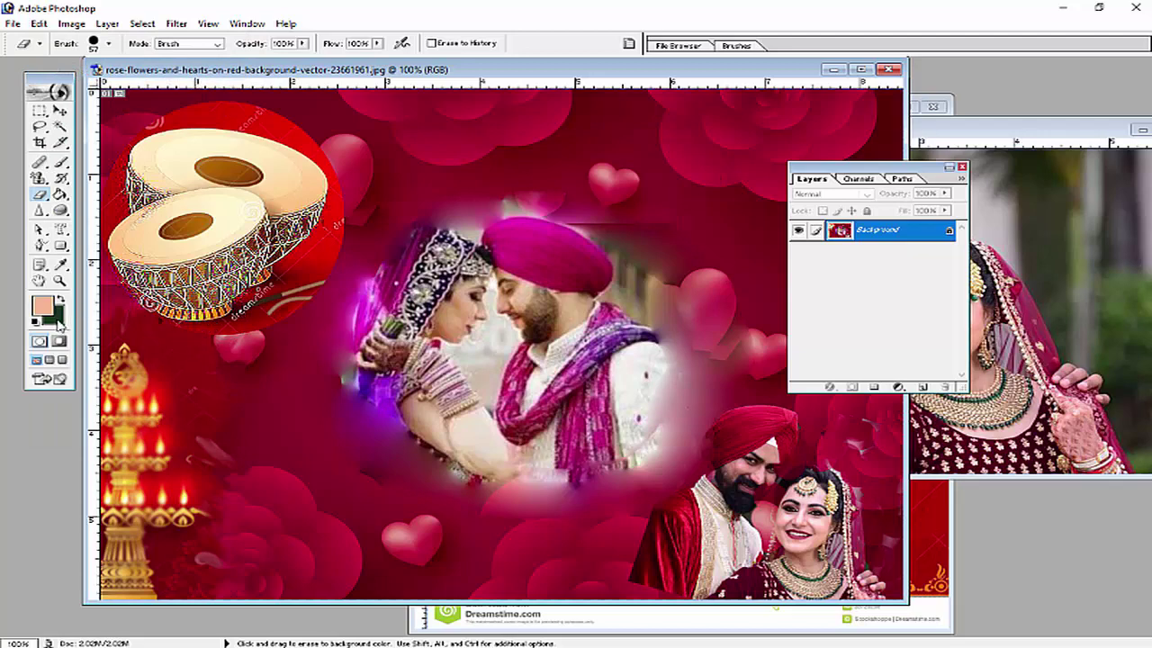
Set the background color to near-white F1F5F2 and reduce the Eraser's master diameter to only a few pixels
left_click(58, 322)
left_click(319, 160)
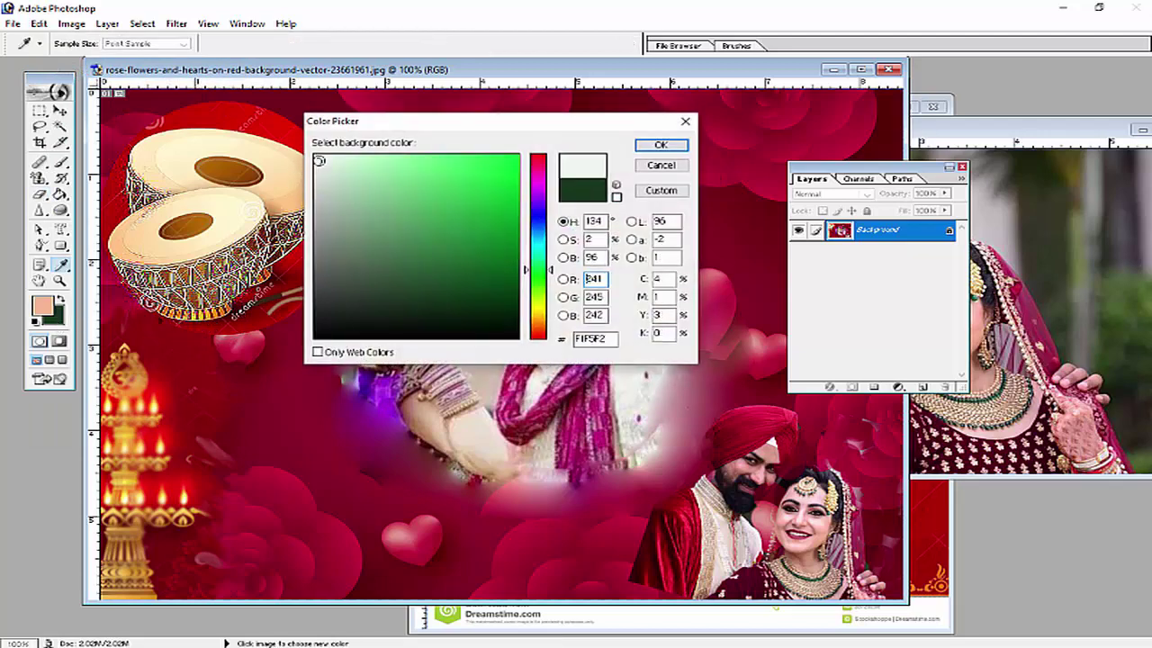
left_click(664, 146)
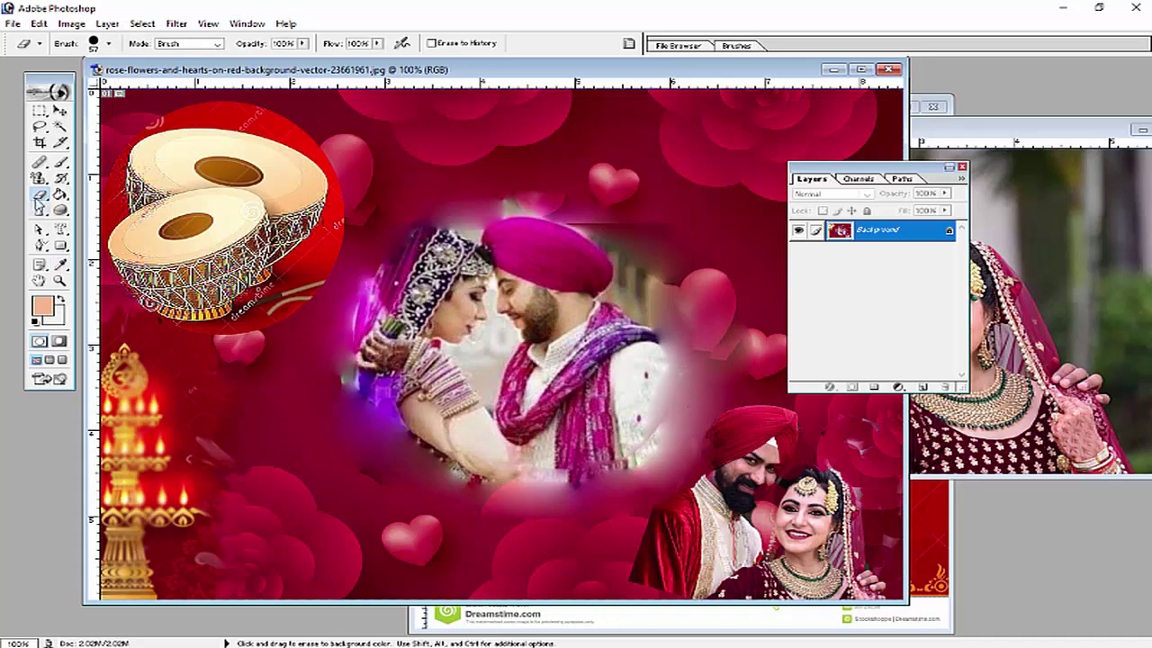
left_click(108, 43)
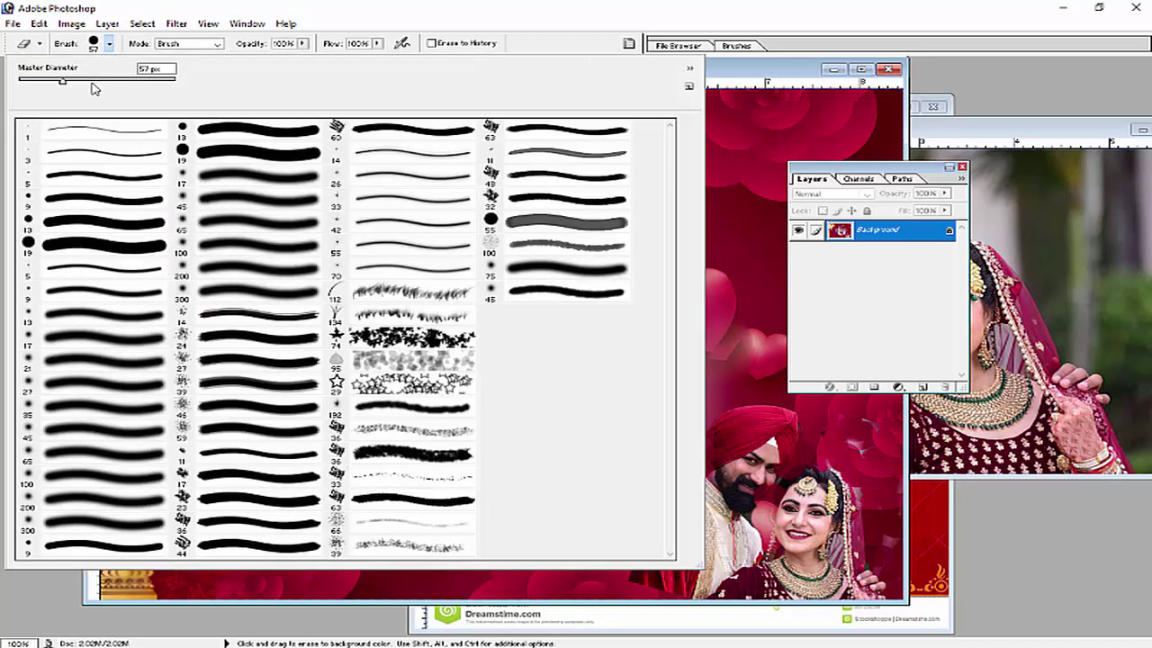
left_click(25, 80)
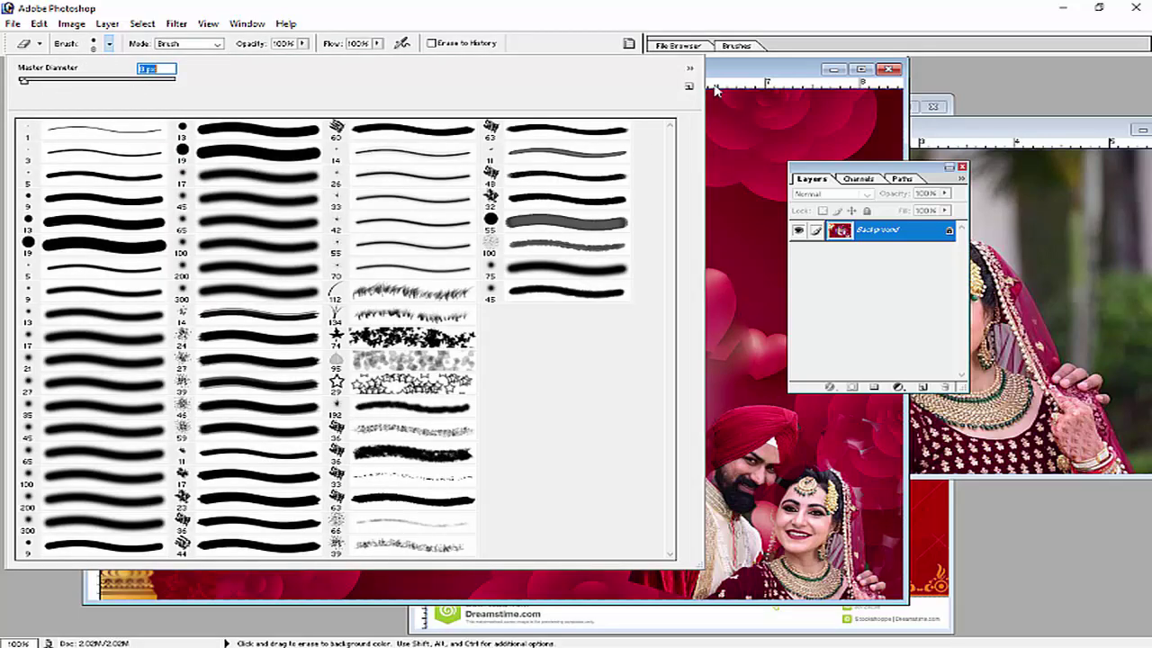
left_click(740, 76)
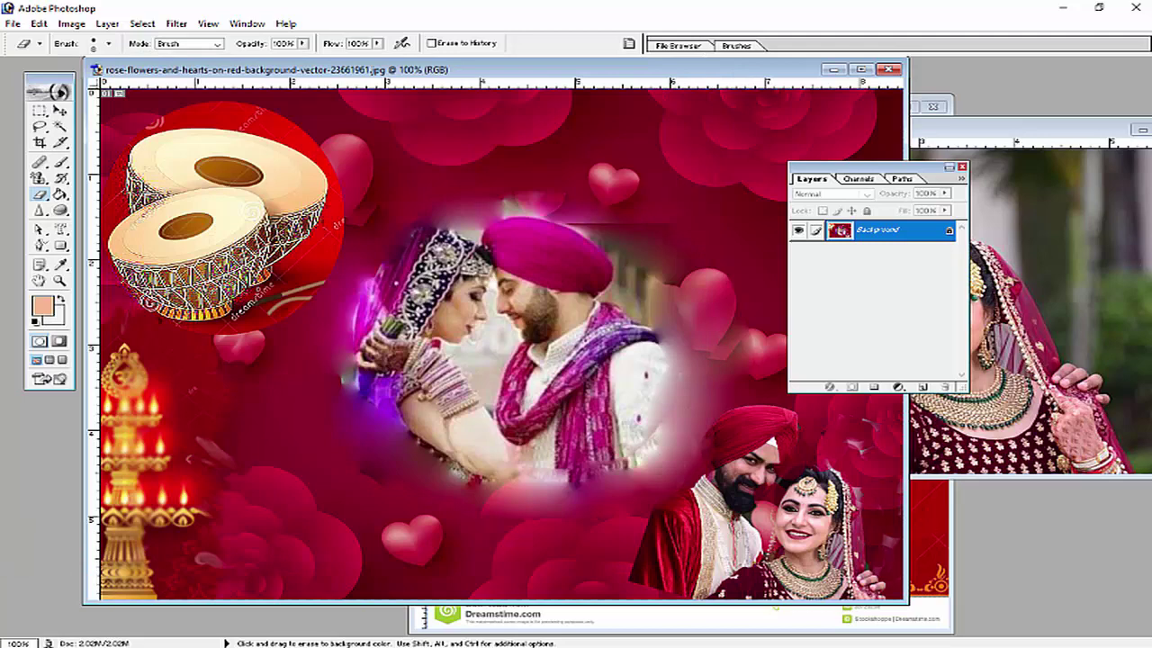
Handwrite "Happy" with the Eraser above the central couple and draw a wavy underline beneath it
mouse_move(485, 127)
left_mouse_down()
mouse_move(469, 179)
mouse_move(510, 133)
mouse_move(520, 181)
left_mouse_up()
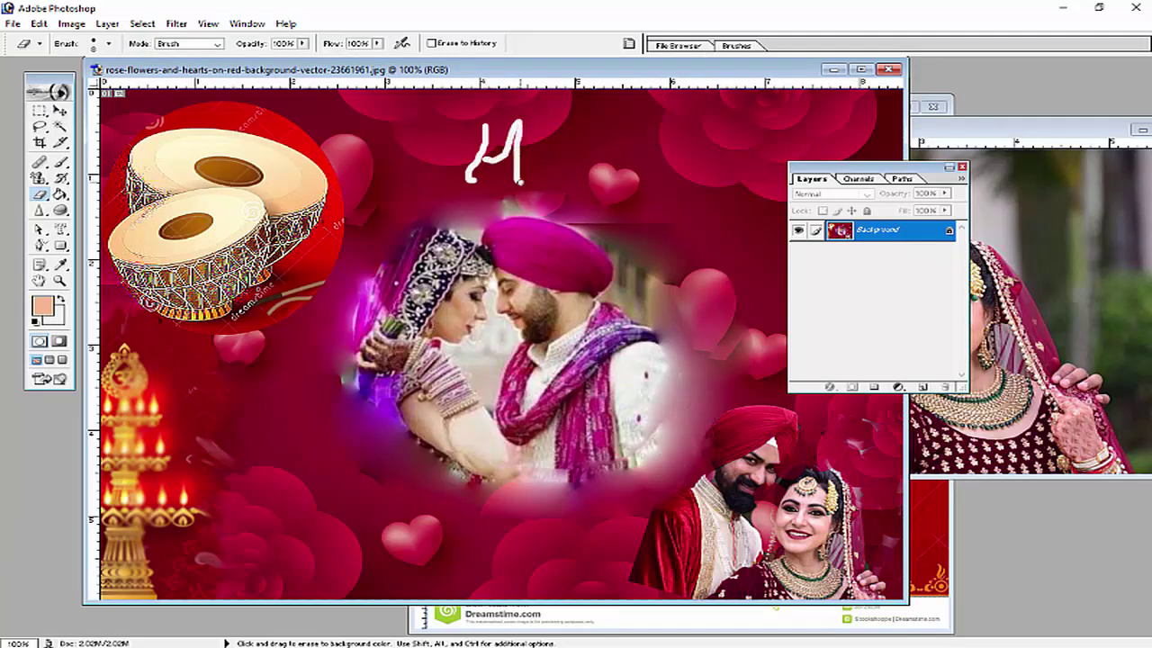
left_click_drag(557, 147, 555, 165)
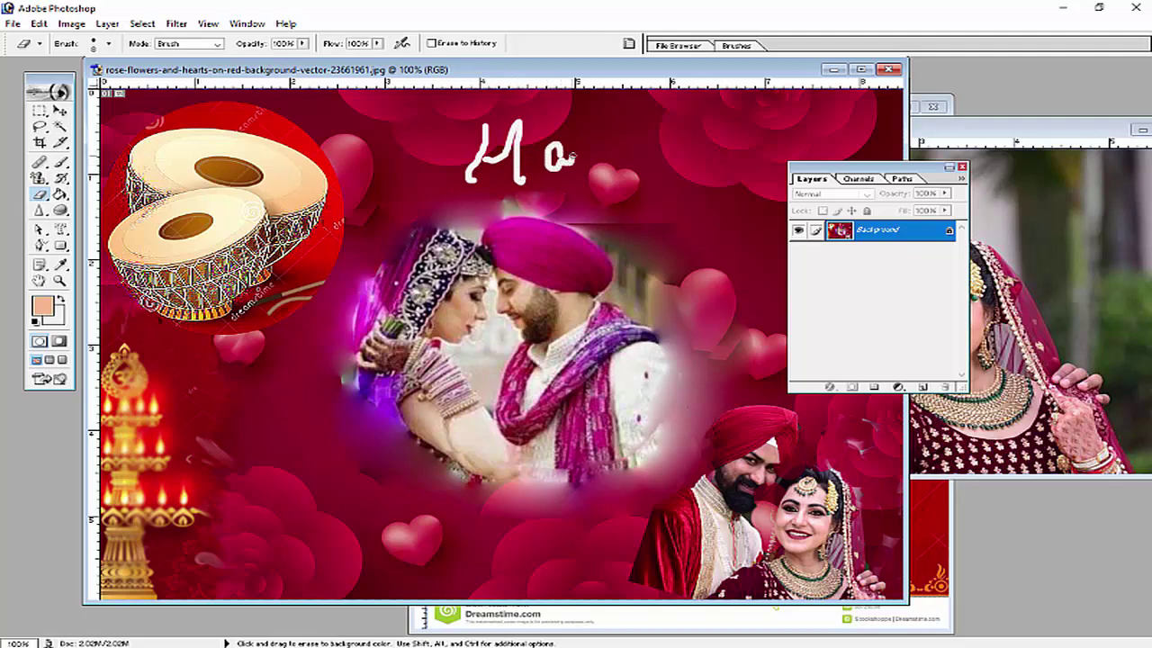
left_click_drag(577, 121, 577, 212)
mouse_move(579, 144)
left_mouse_down()
mouse_move(596, 166)
mouse_move(629, 160)
left_mouse_up()
left_click_drag(621, 106, 619, 219)
mouse_move(662, 135)
left_mouse_down()
mouse_move(667, 241)
mouse_move(677, 182)
mouse_move(700, 158)
left_mouse_up()
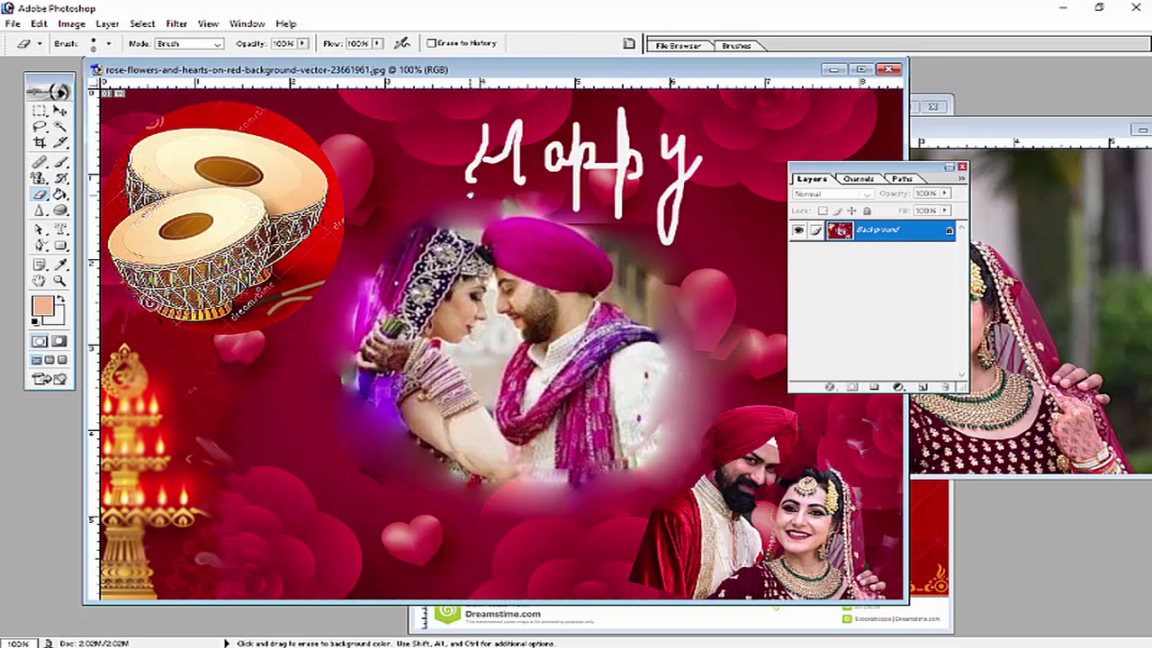
mouse_move(469, 193)
left_mouse_down()
mouse_move(561, 214)
mouse_move(584, 232)
mouse_move(675, 254)
left_mouse_up()
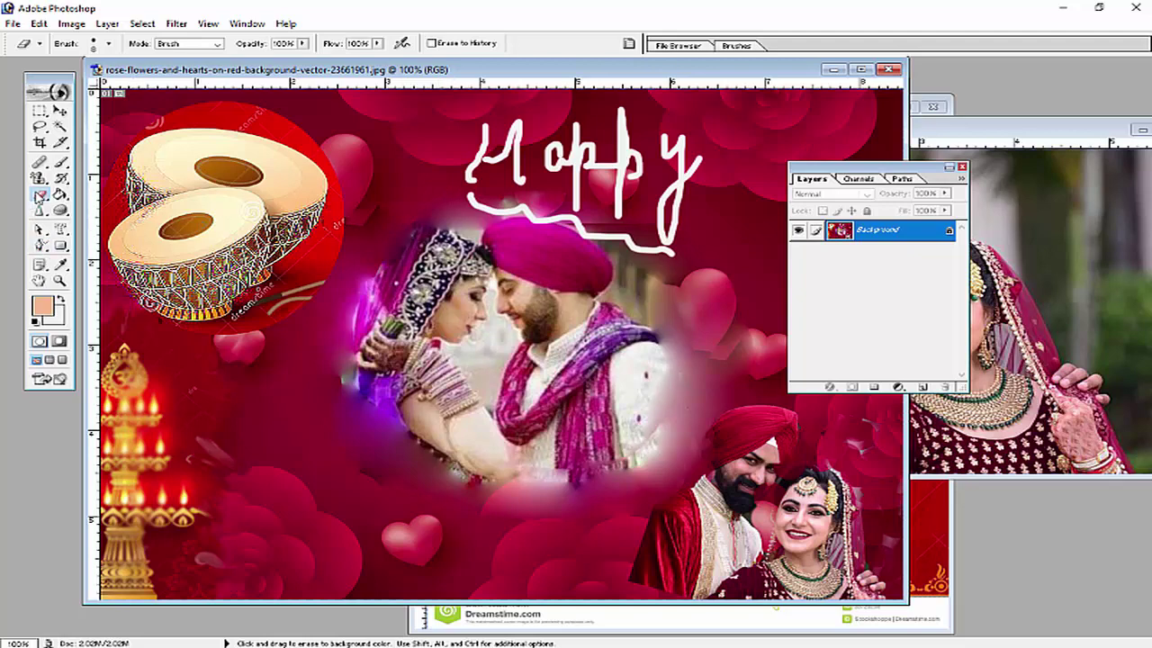
left_click(40, 195)
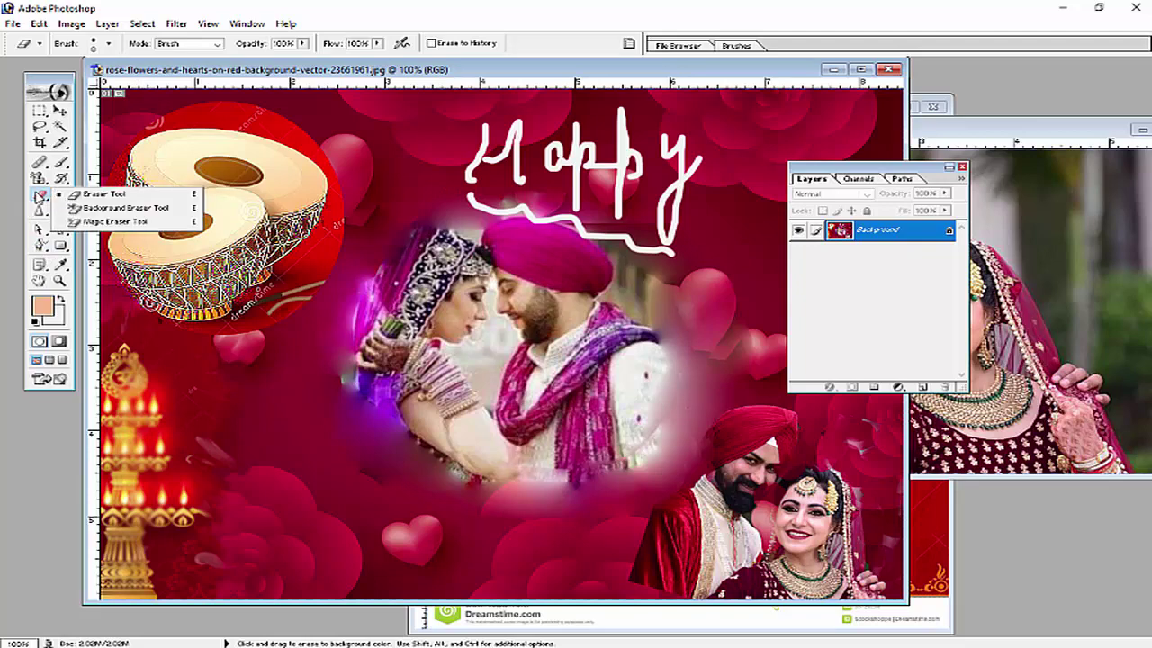
Open the oil-2542 wedding-couple digital portrait painting from the lecture 6 folder and move its window clear of the toolbox
left_click(14, 24)
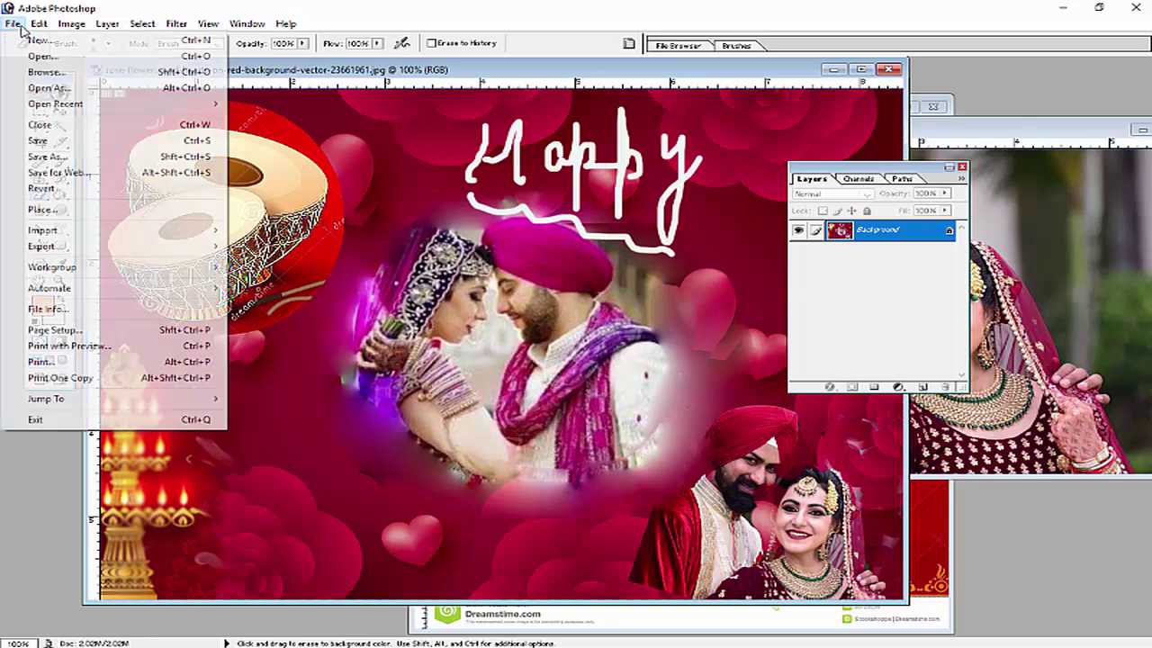
left_click(30, 58)
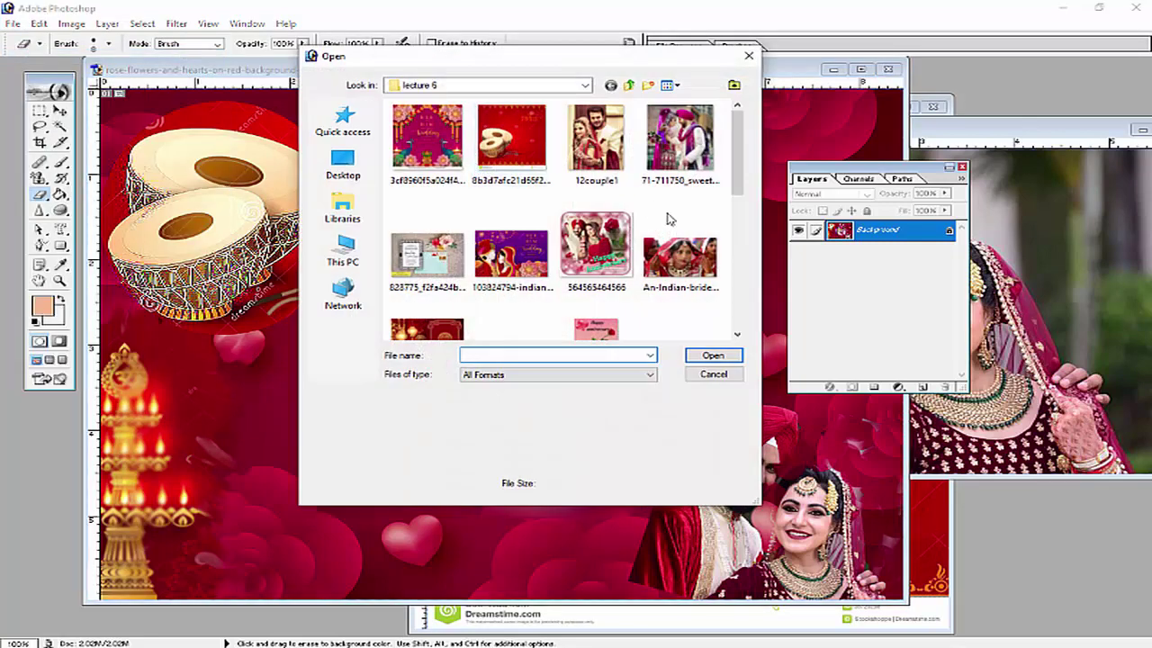
left_click_drag(741, 153, 744, 247)
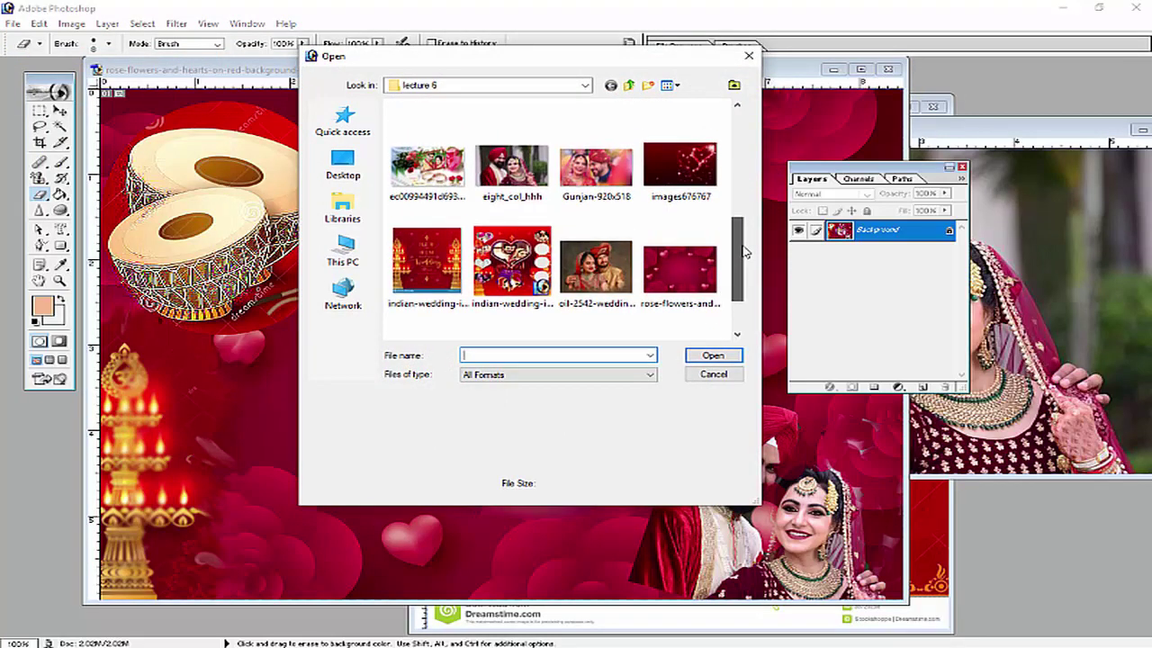
left_click(589, 264)
double_click(589, 264)
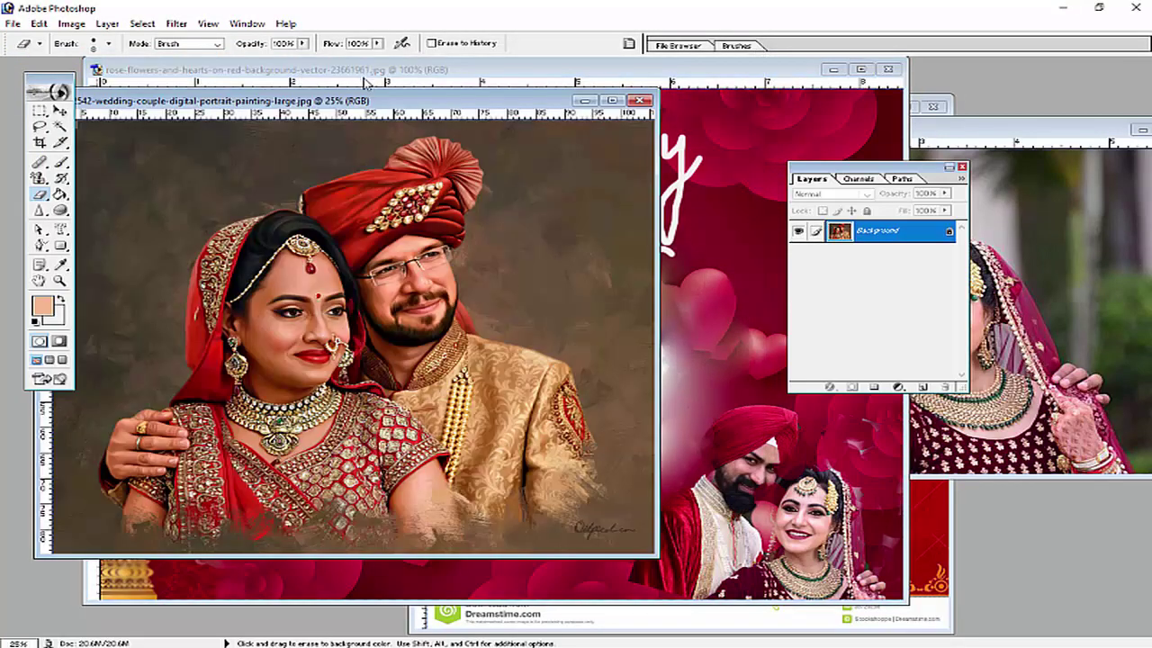
left_click_drag(364, 106, 492, 93)
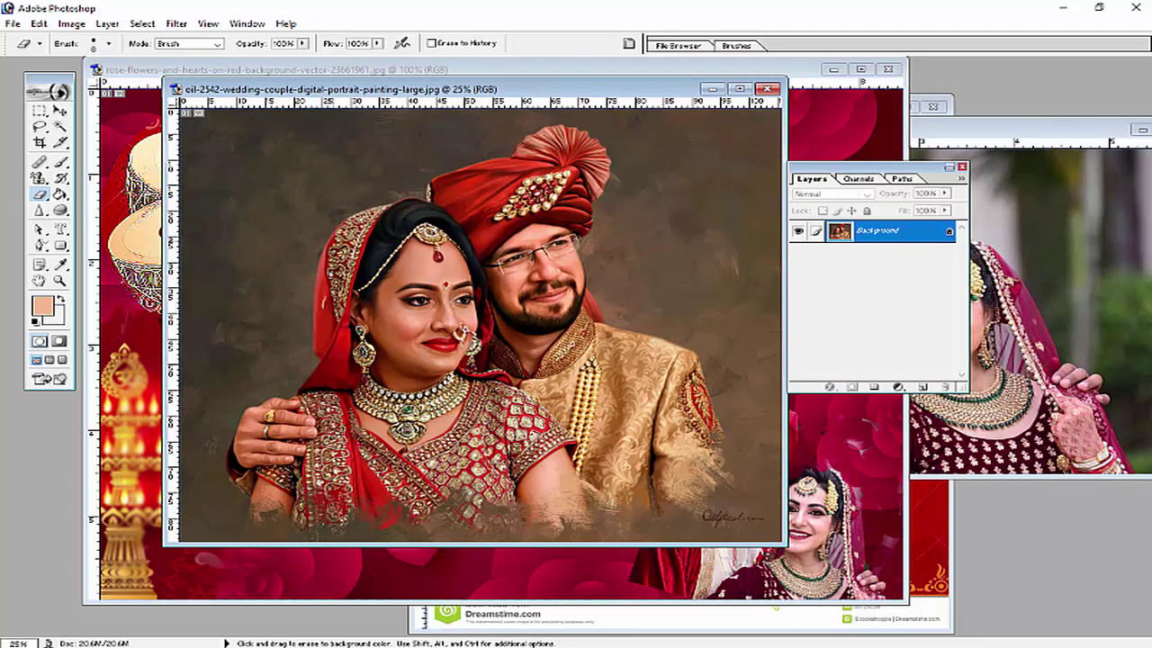
Remove the brown backdrop on both sides of the painted couple with the Magic Eraser
left_click(39, 196)
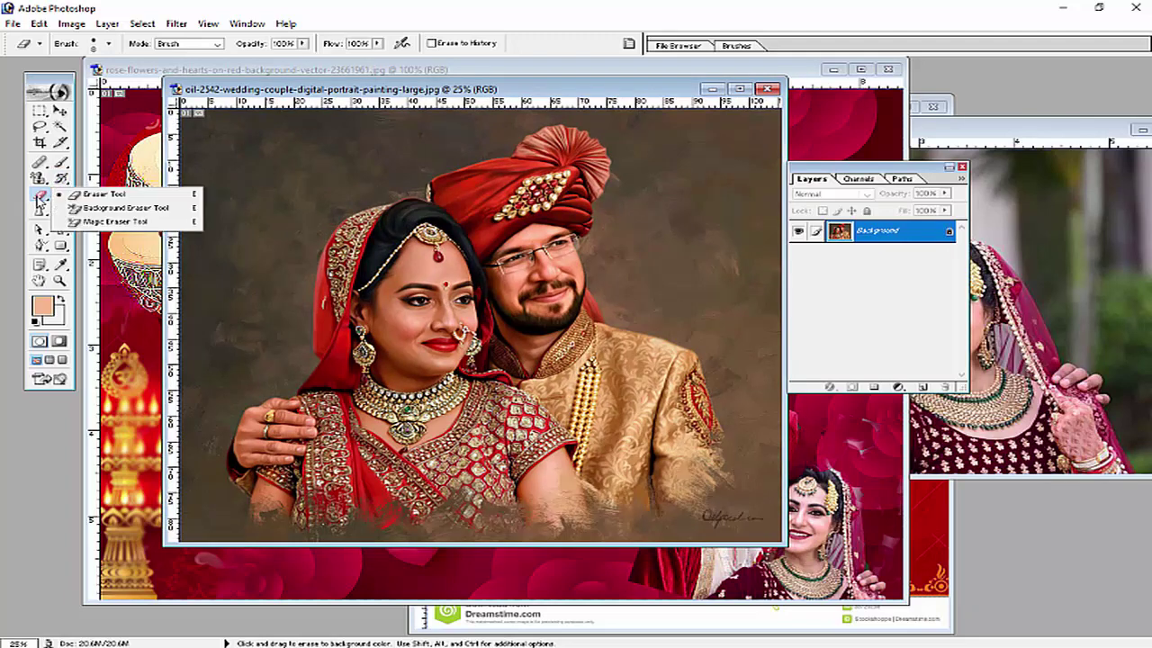
left_click(90, 222)
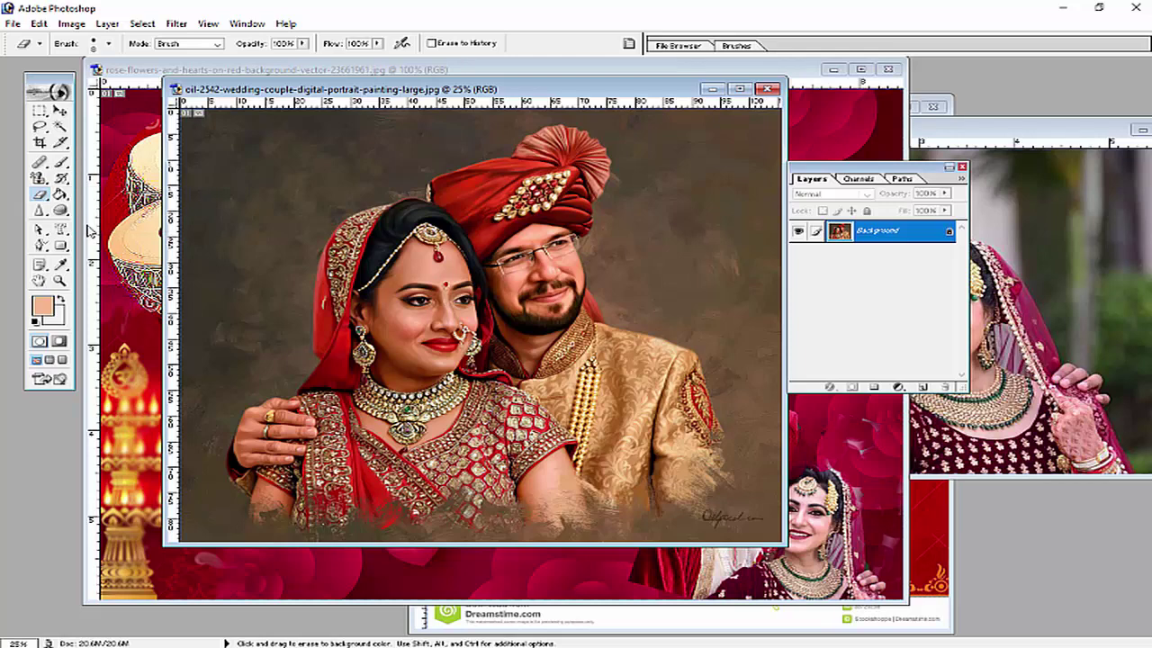
left_click(244, 199)
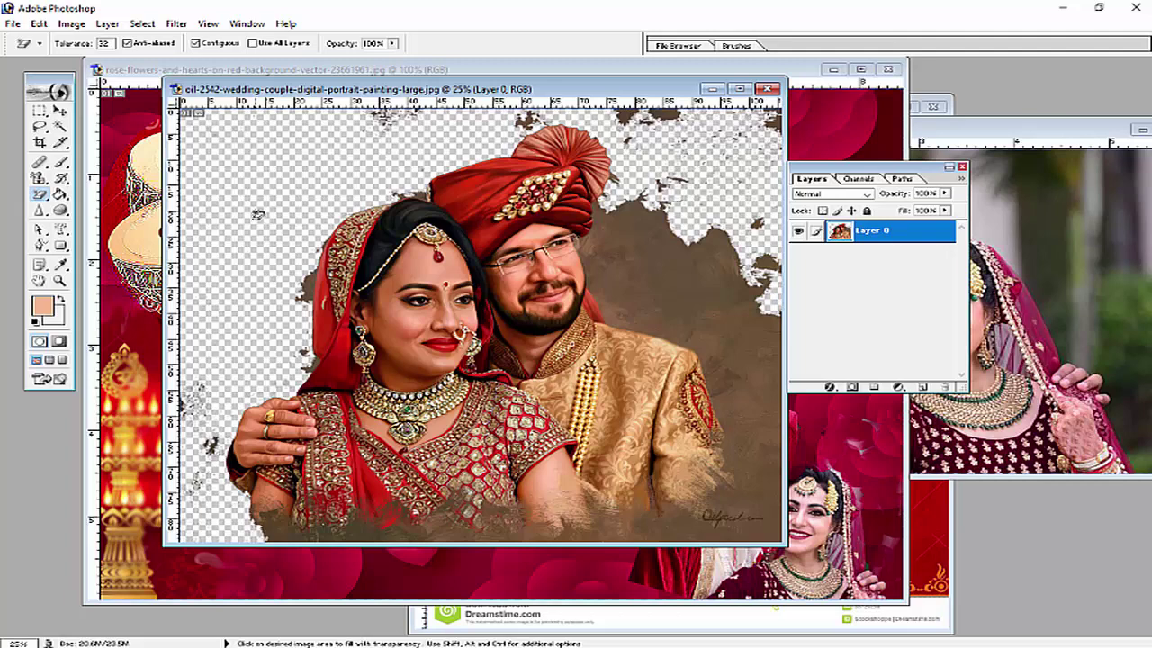
left_click(664, 274)
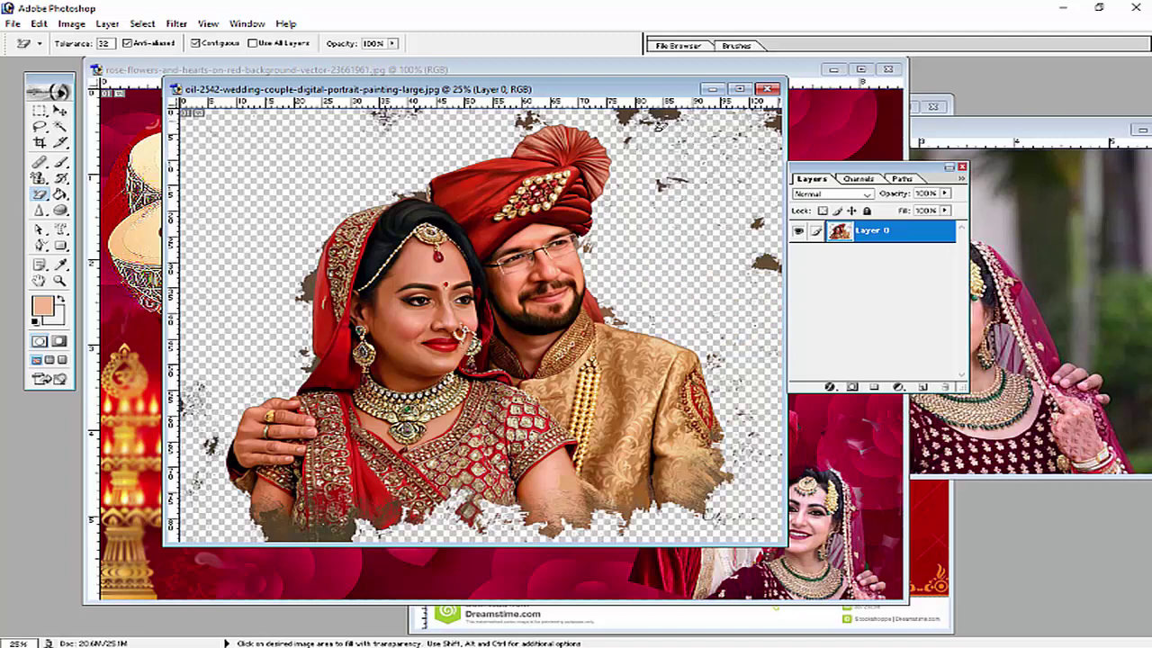
left_click(39, 196)
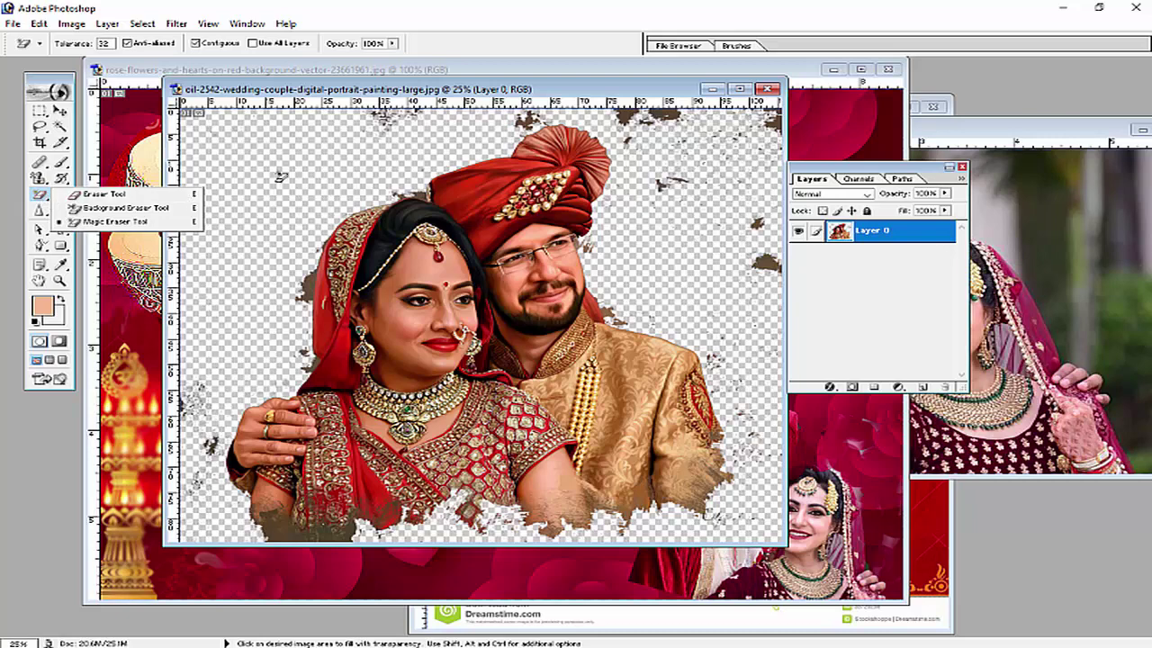
left_click(279, 174)
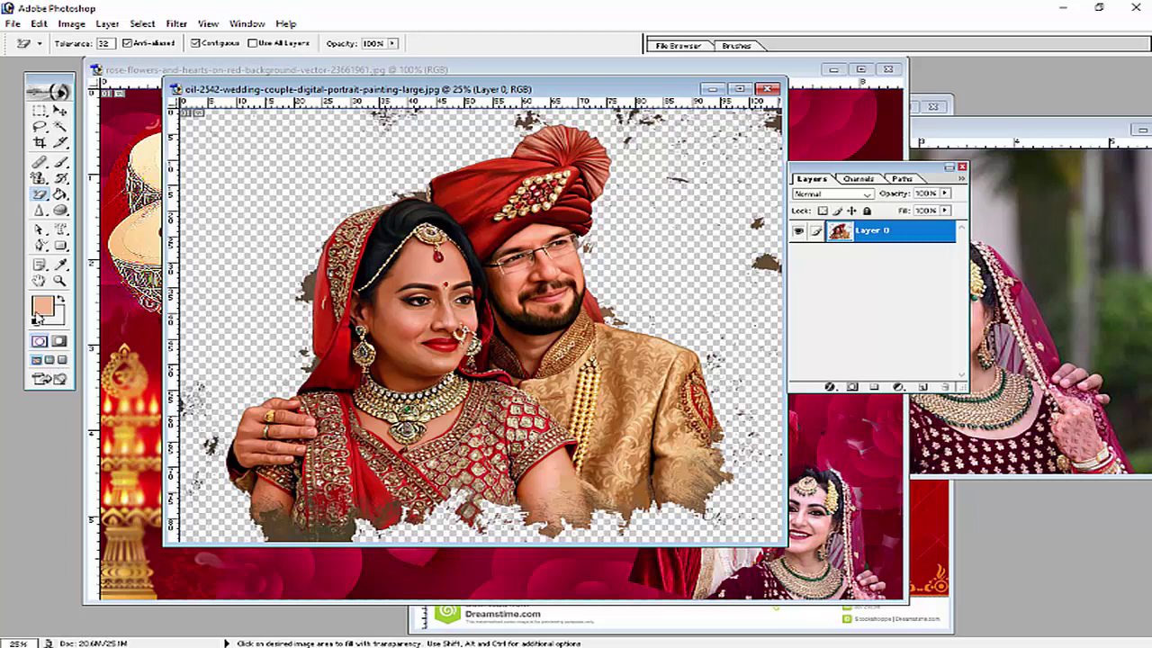
Erase leftover brown patches along the painting's upper and right edges using the Background Eraser with a 94 px brush
left_click(40, 194)
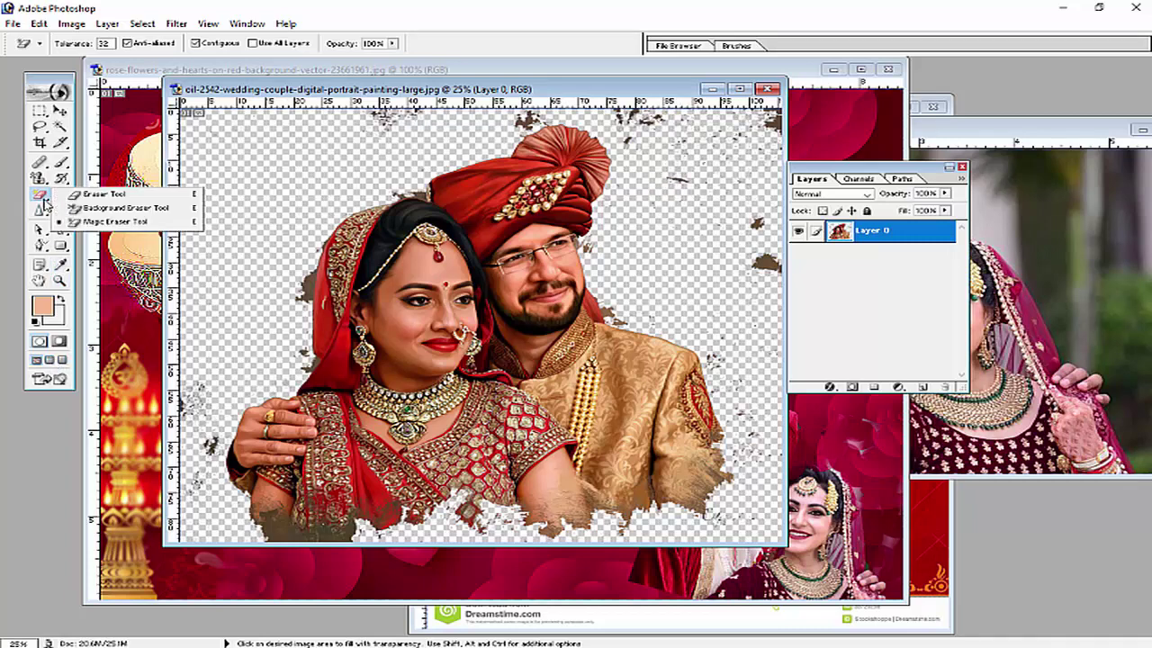
left_click(108, 208)
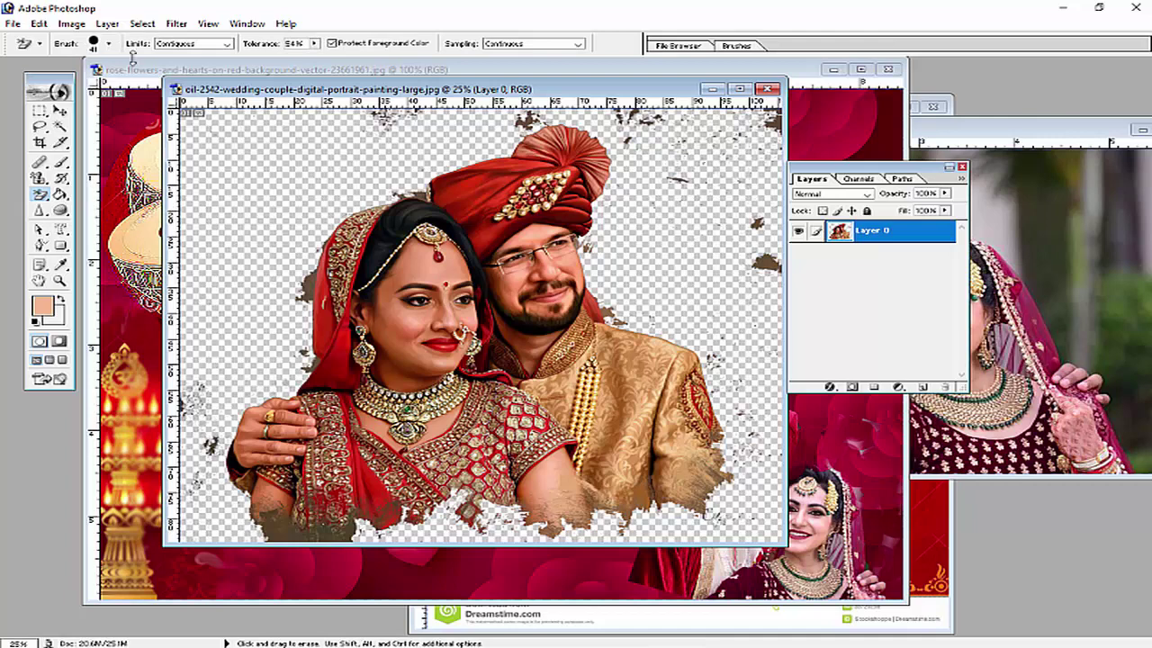
left_click(109, 43)
left_click(71, 80)
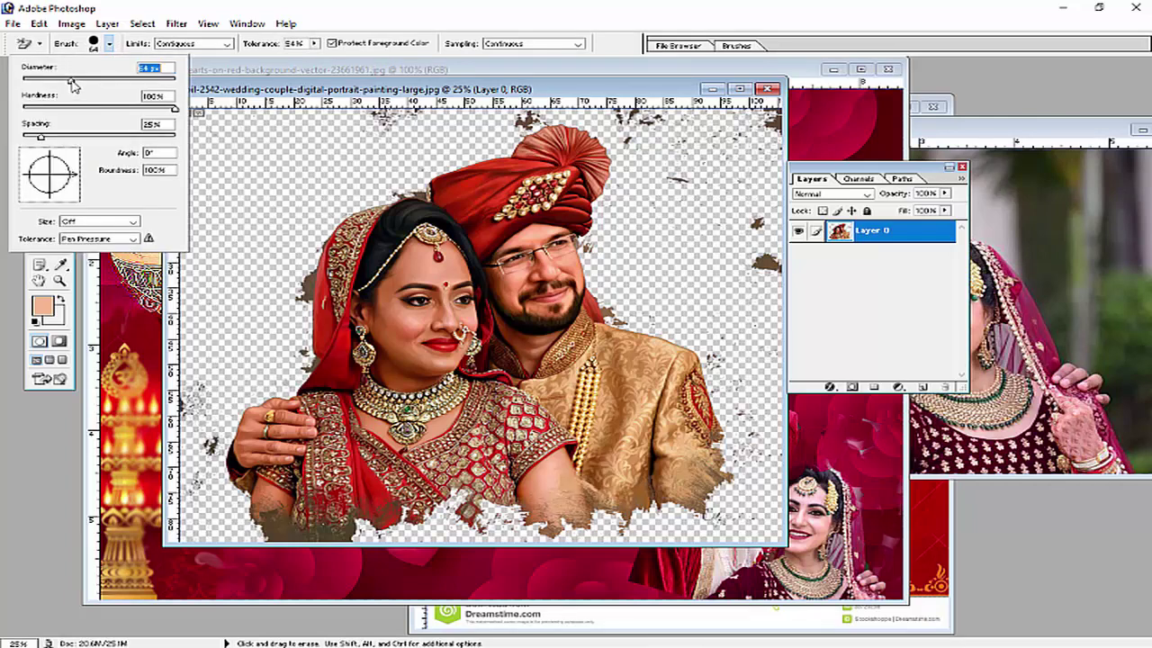
left_click(92, 80)
left_click(272, 125)
left_click(432, 113)
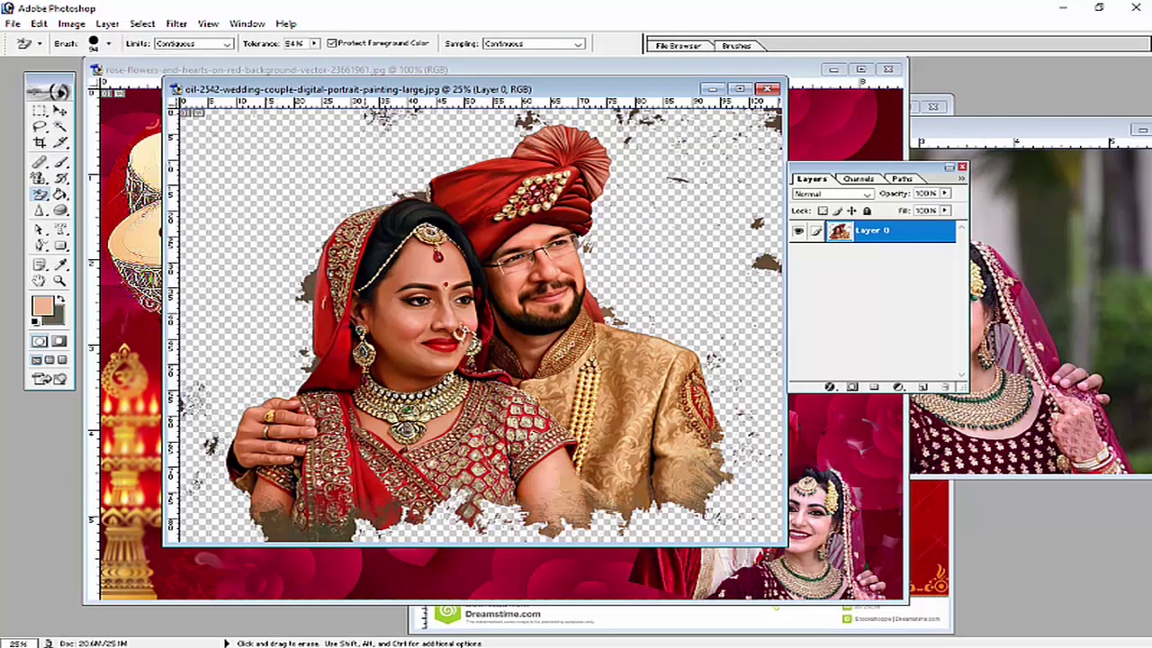
mouse_move(367, 116)
left_mouse_down()
mouse_move(391, 127)
mouse_move(382, 116)
left_mouse_up()
left_click_drag(533, 120, 514, 115)
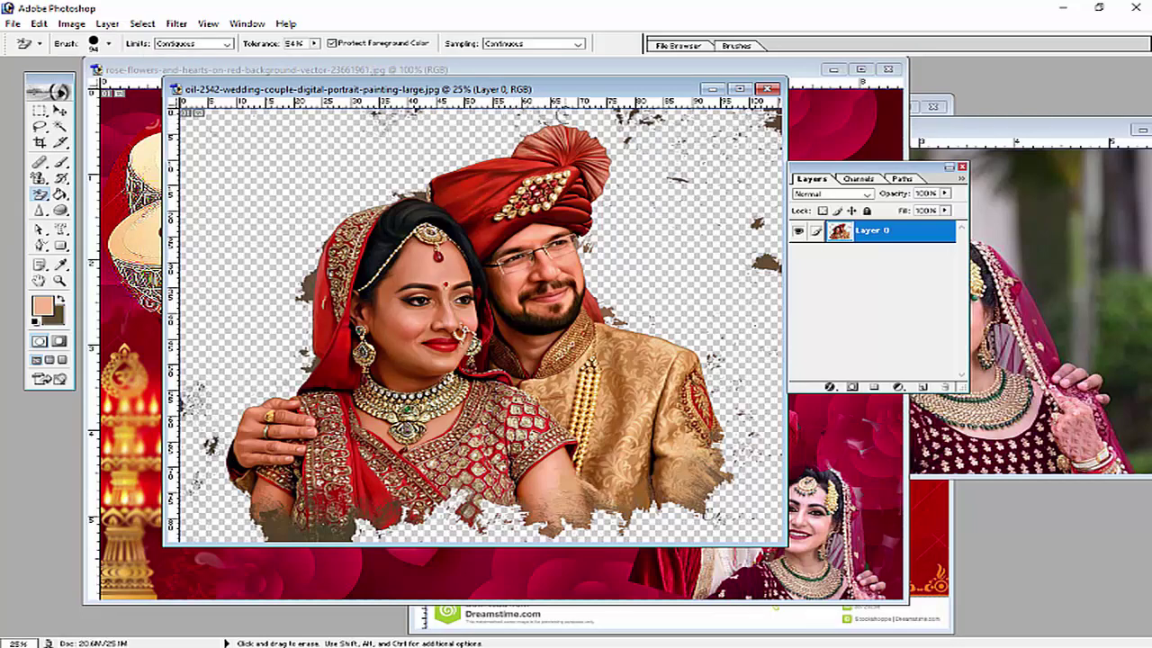
mouse_move(608, 110)
left_mouse_down()
mouse_move(646, 115)
mouse_move(635, 132)
mouse_move(629, 114)
left_mouse_up()
left_click_drag(755, 254, 773, 270)
left_click_drag(775, 121, 780, 122)
left_click_drag(772, 178, 775, 128)
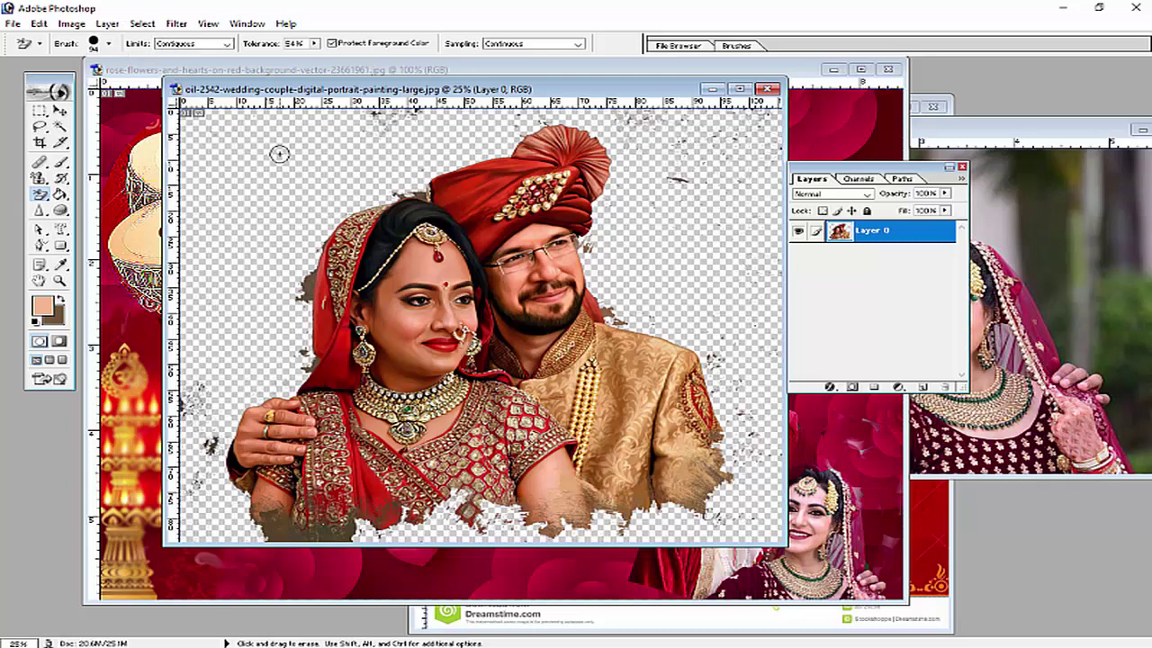
Select the painted couple with a rectangular marquee enclosing both figures
left_click(40, 110)
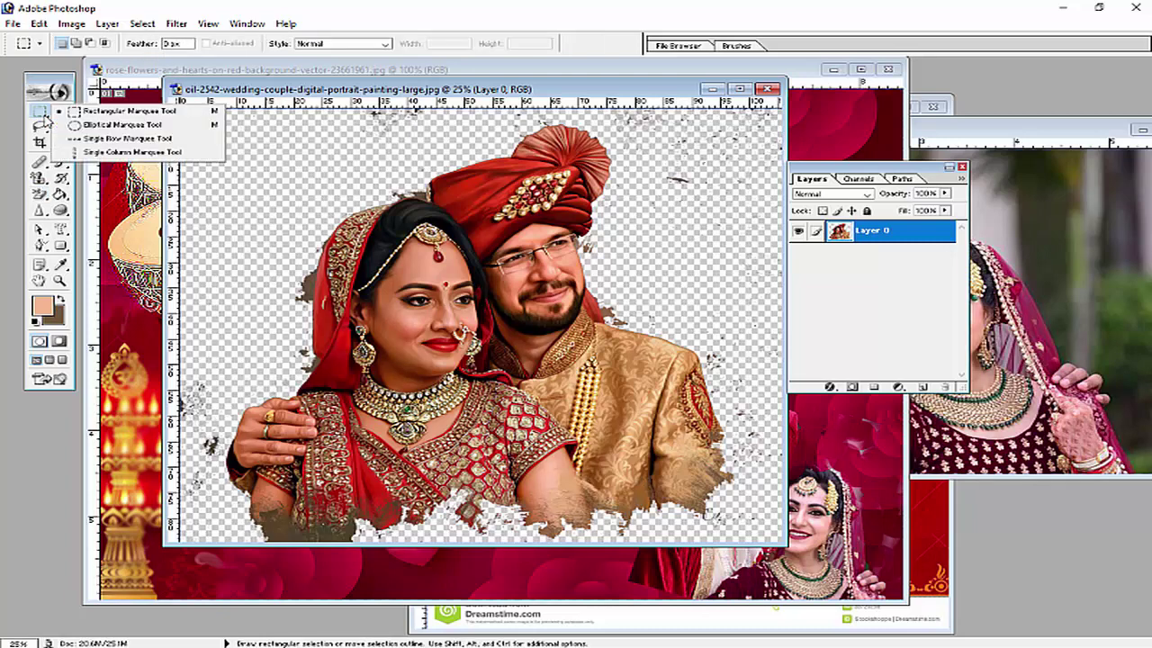
left_click(110, 126)
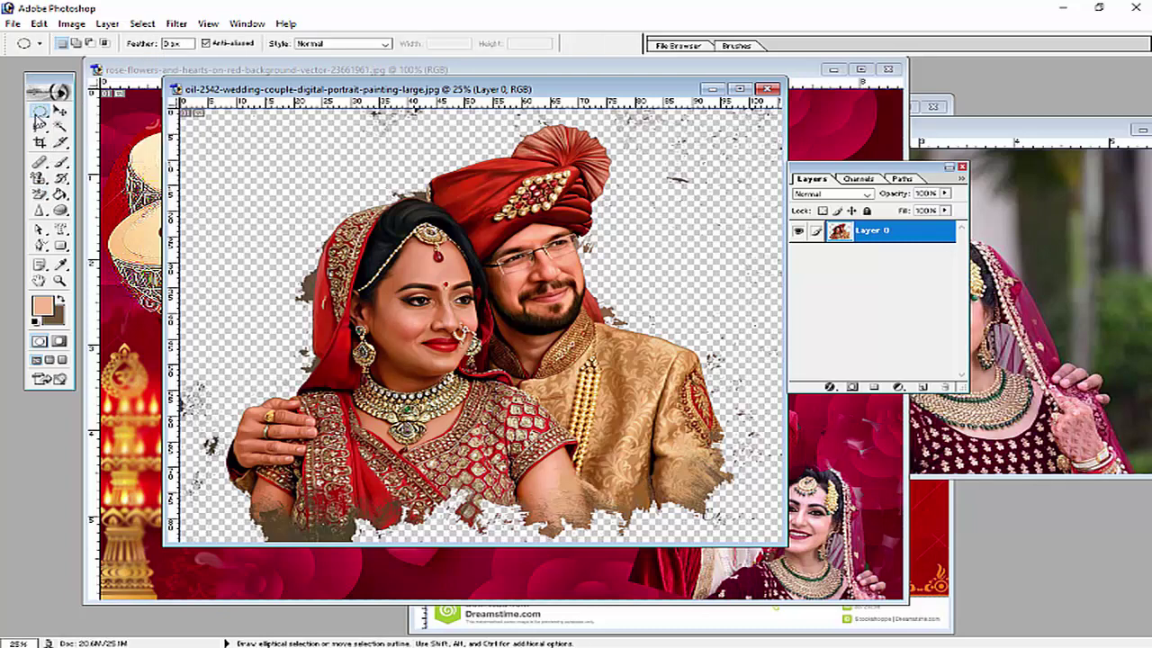
left_click(39, 109)
left_click(111, 112)
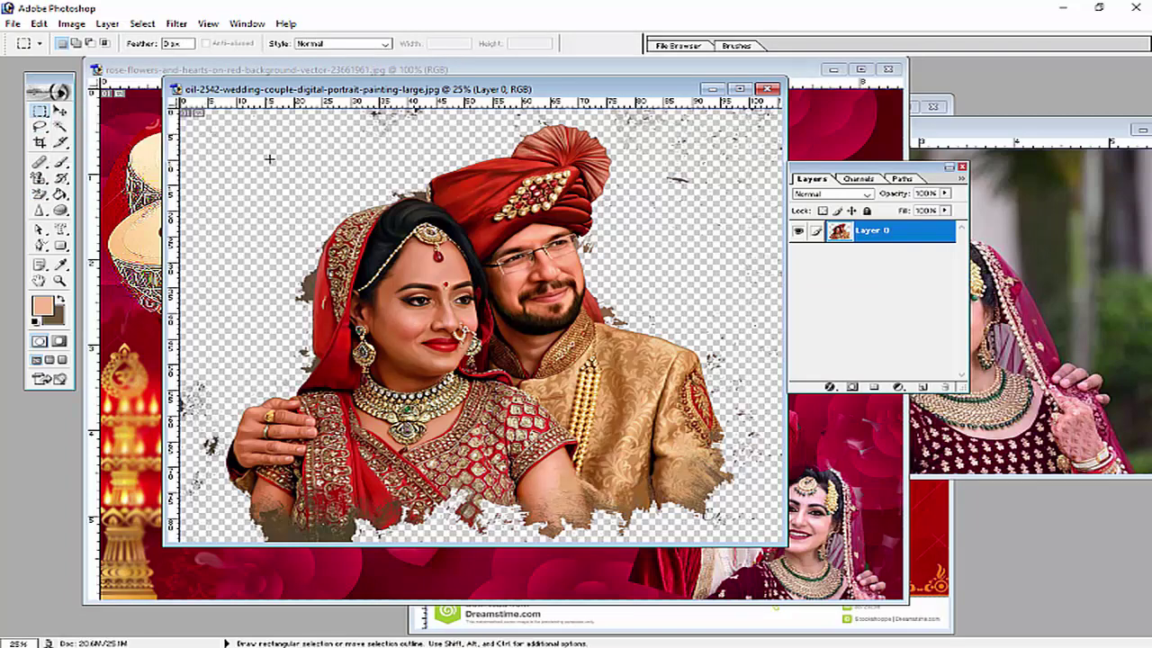
left_click_drag(247, 124, 708, 510)
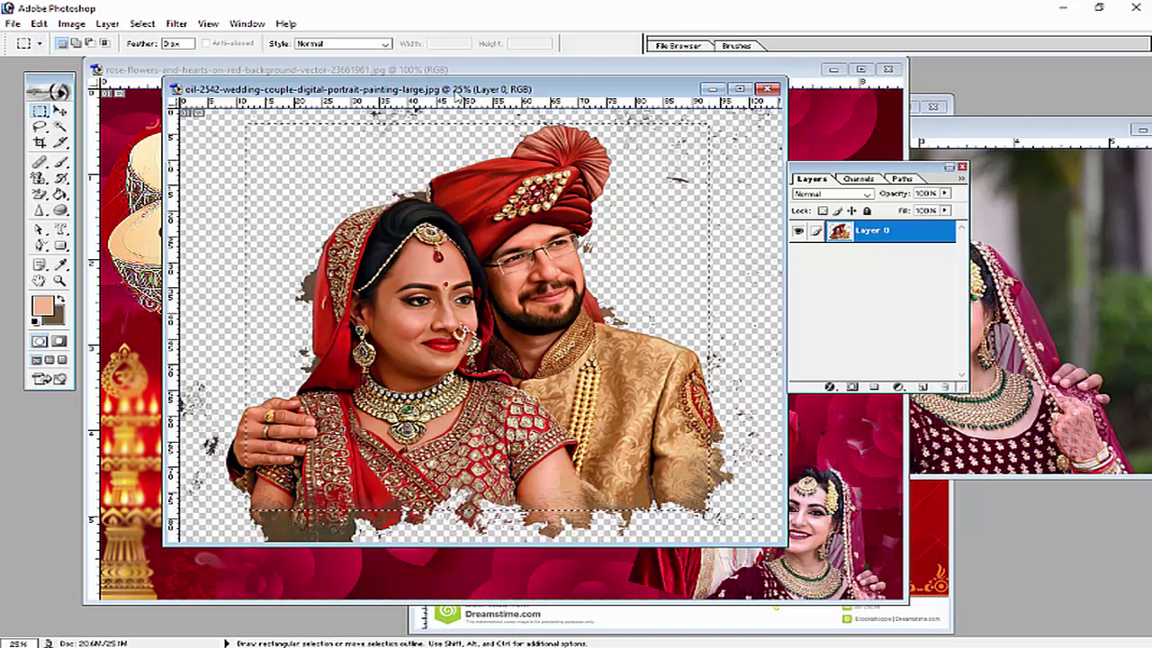
Move the painting's window aside and bring the selected couple into the rose-and-hearts composite with the Move tool
left_click_drag(435, 89, 785, 126)
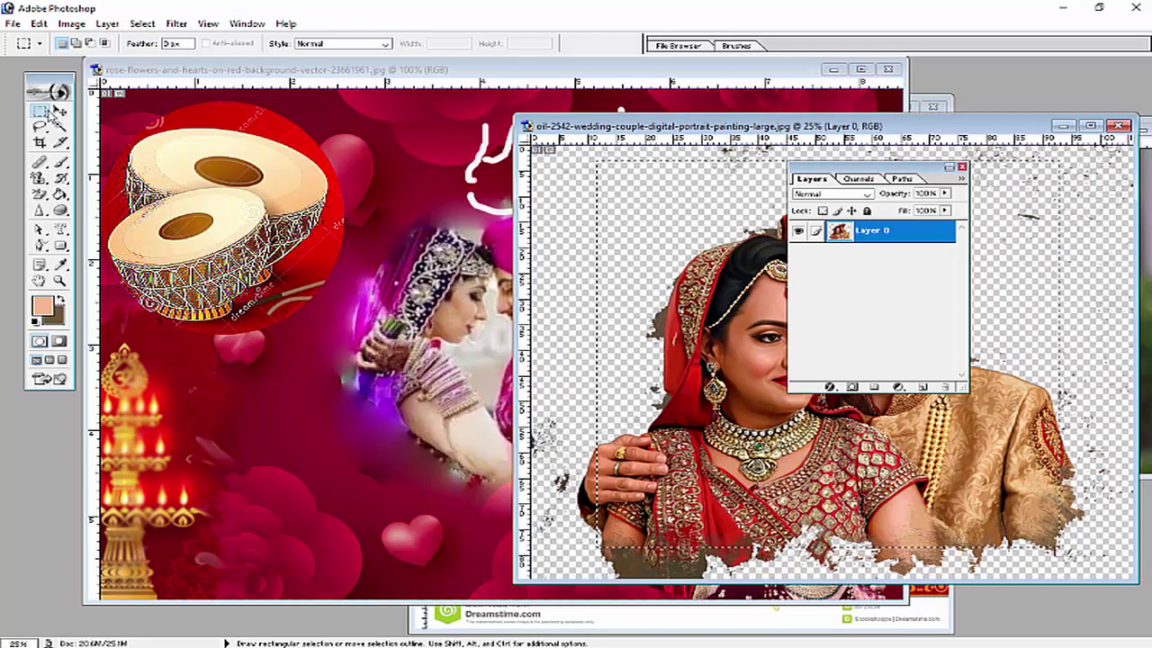
key("v")
left_click_drag(657, 259, 322, 364)
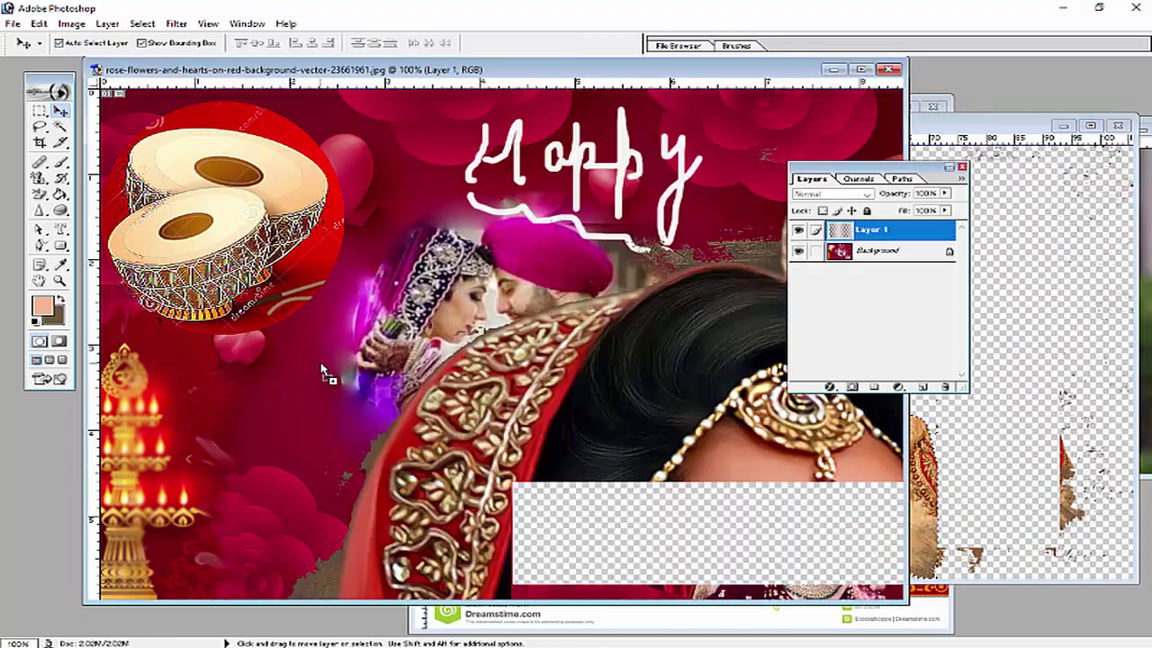
Shift the oversized couple layer across the composite to reach its edges, and move the Layers palette off the image
left_click_drag(508, 307, 322, 206)
left_click_drag(477, 259, 261, 431)
left_click_drag(471, 318, 214, 383)
left_click_drag(508, 260, 245, 358)
left_click_drag(511, 303, 327, 322)
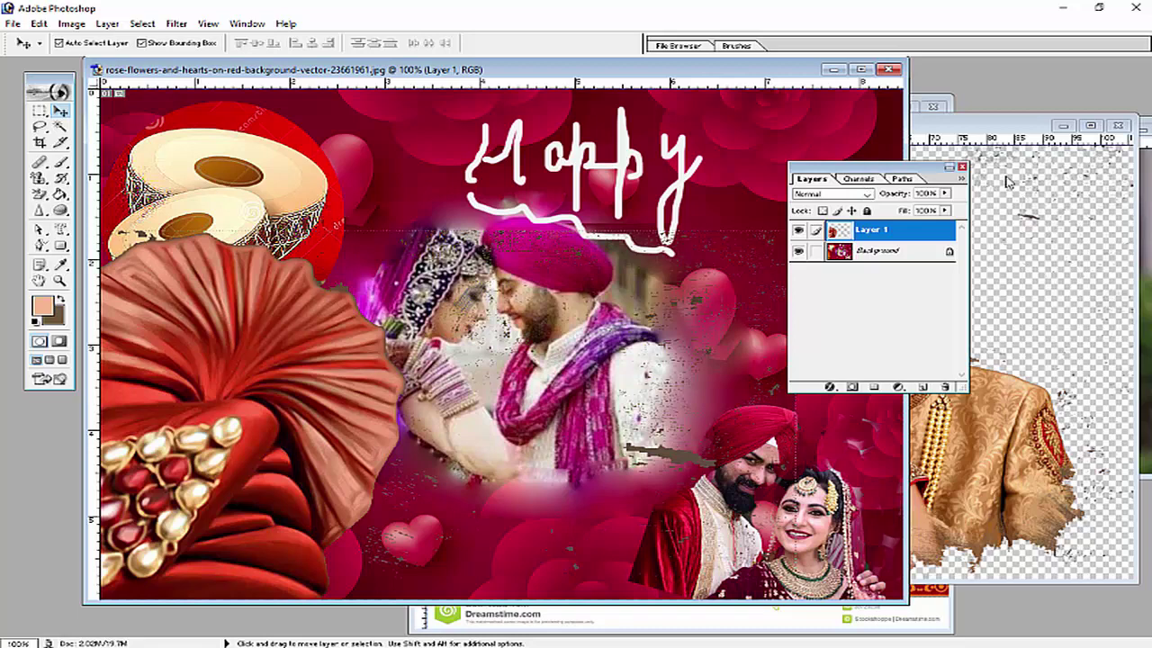
left_click_drag(866, 173, 1006, 181)
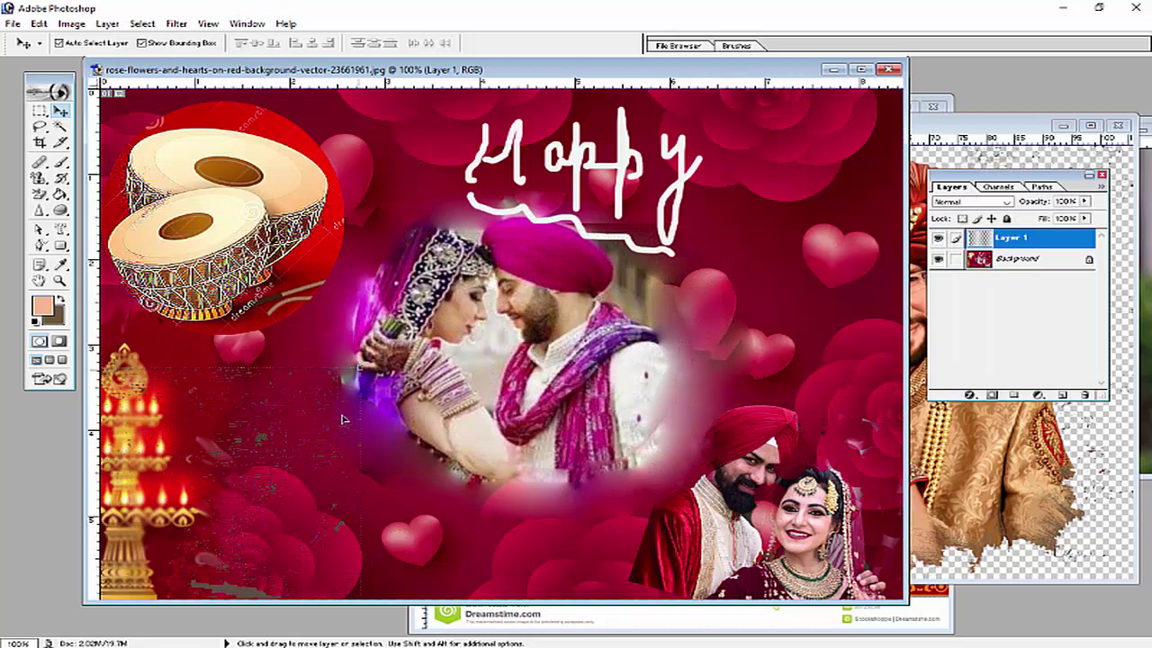
left_click_drag(629, 261, 636, 253)
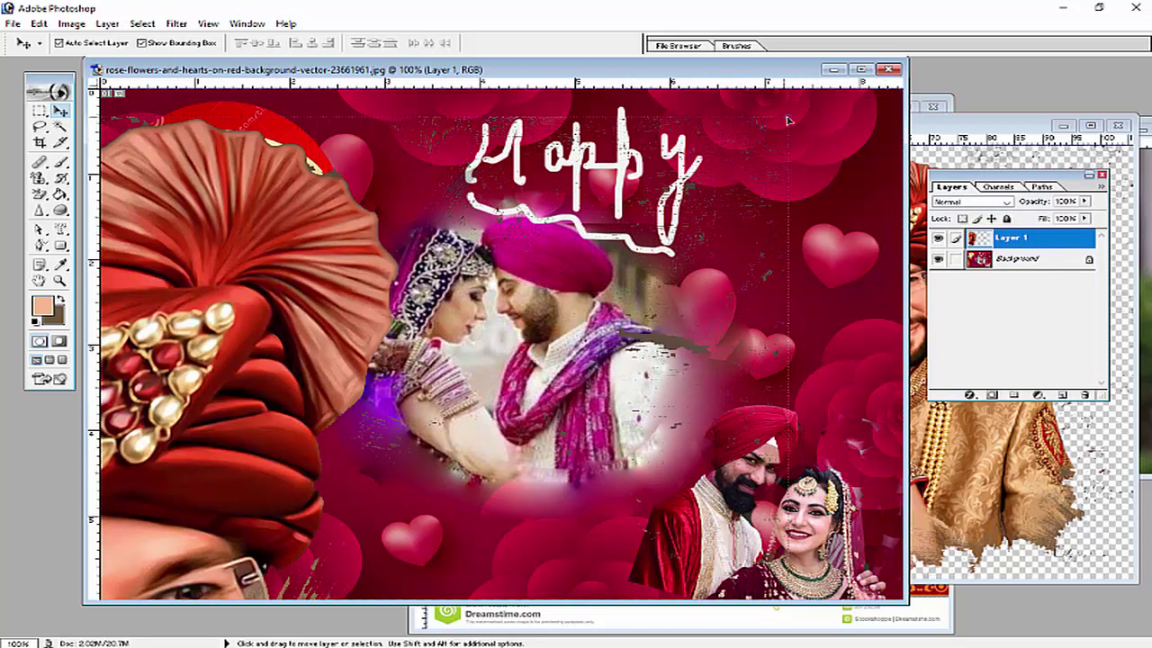
Scale the painted couple down to 14.4% width and 42.7% height, and move it left over the central couple
left_click_drag(788, 120, 258, 441)
left_click_drag(162, 499, 789, 189)
left_click_drag(877, 131, 327, 375)
left_click_drag(228, 446, 811, 261)
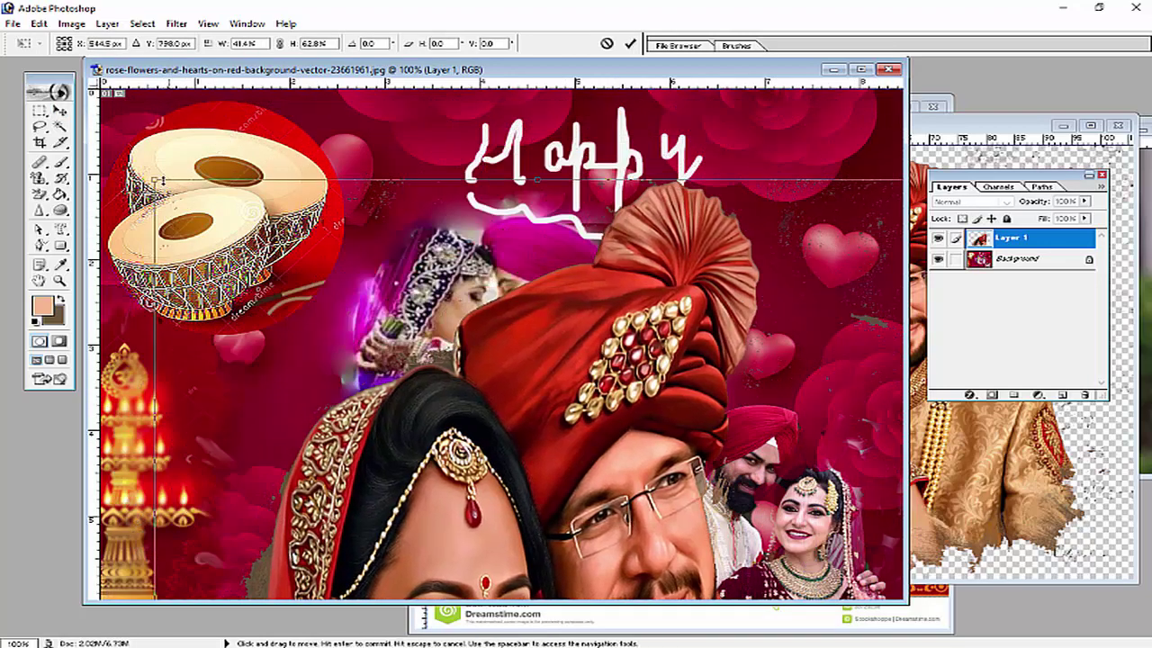
left_click_drag(156, 179, 655, 491)
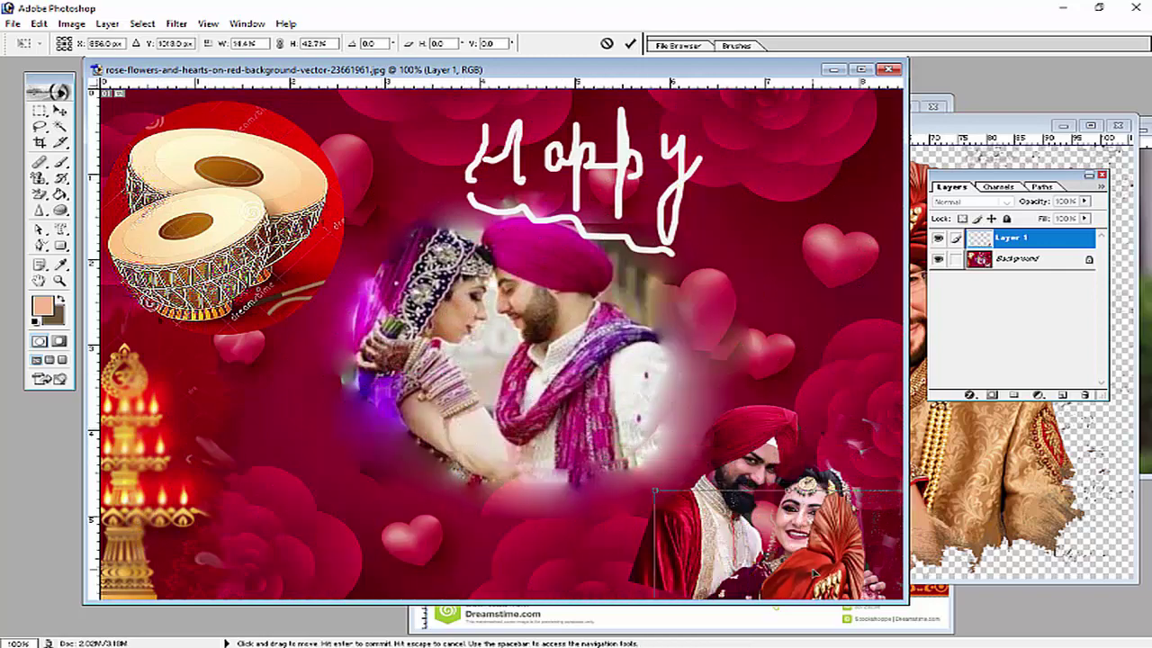
left_click_drag(814, 573, 445, 265)
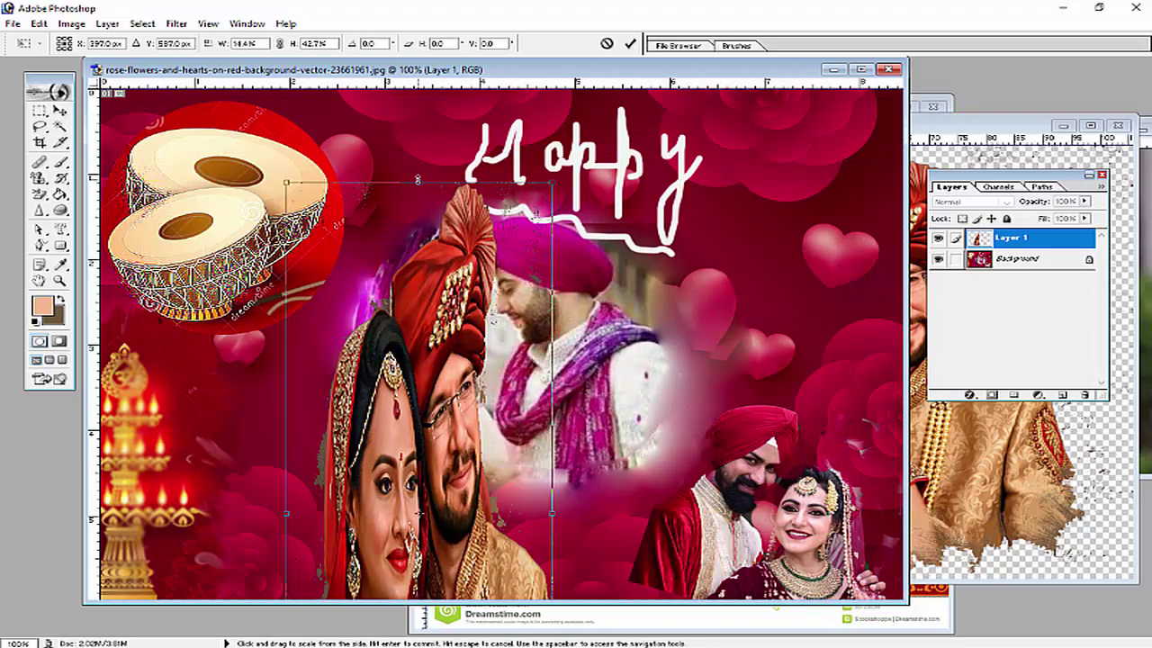
Scale the painted couple down to 8.6% width, rotate it -10.3°, and place it between the lamp tower and the central couple
left_click_drag(419, 190, 418, 423)
left_click_drag(425, 491, 367, 200)
left_click_drag(495, 132, 388, 331)
left_click_drag(337, 451, 342, 479)
left_click_drag(230, 349, 214, 363)
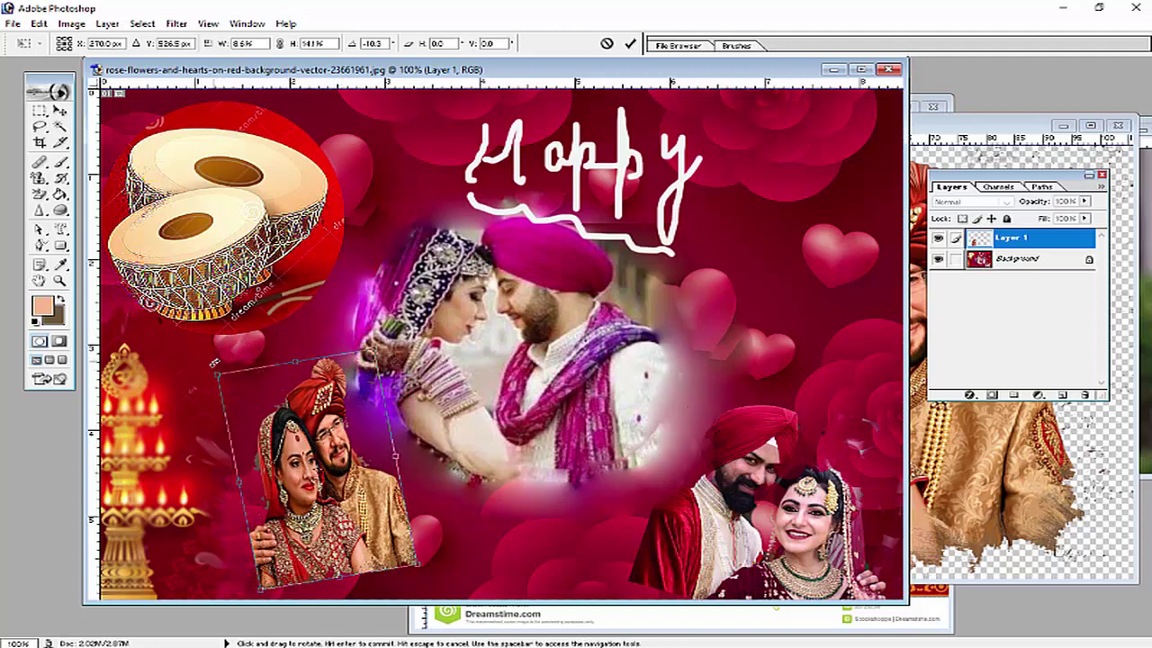
left_click(59, 109)
key("Return")
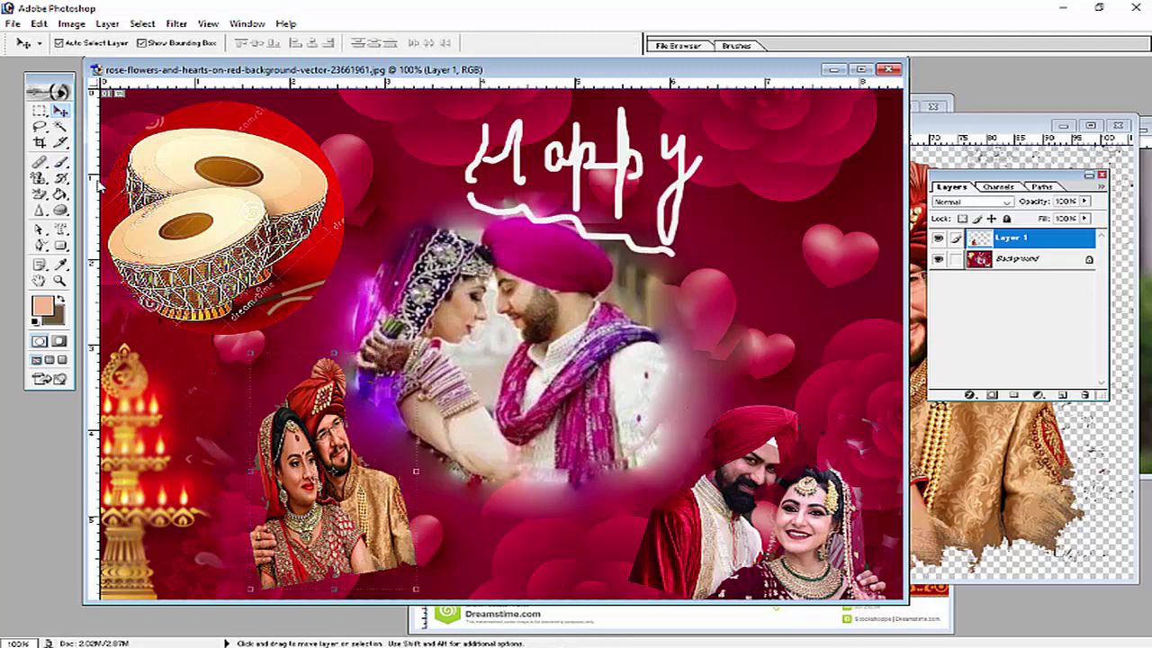
left_click(40, 210)
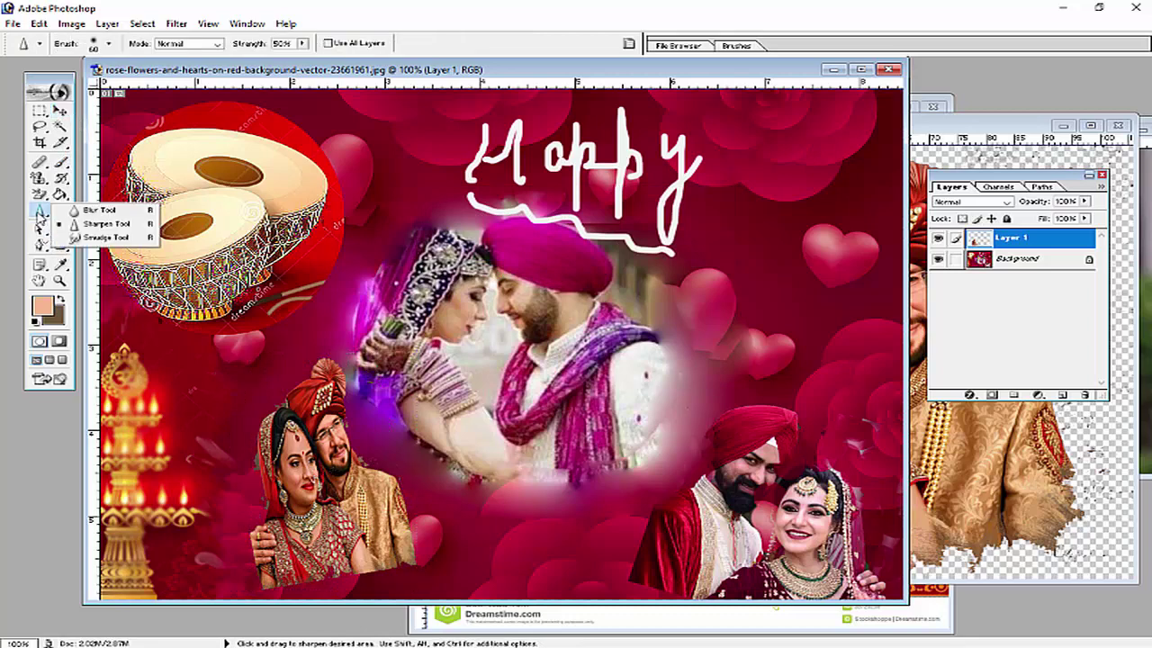
left_click(40, 194)
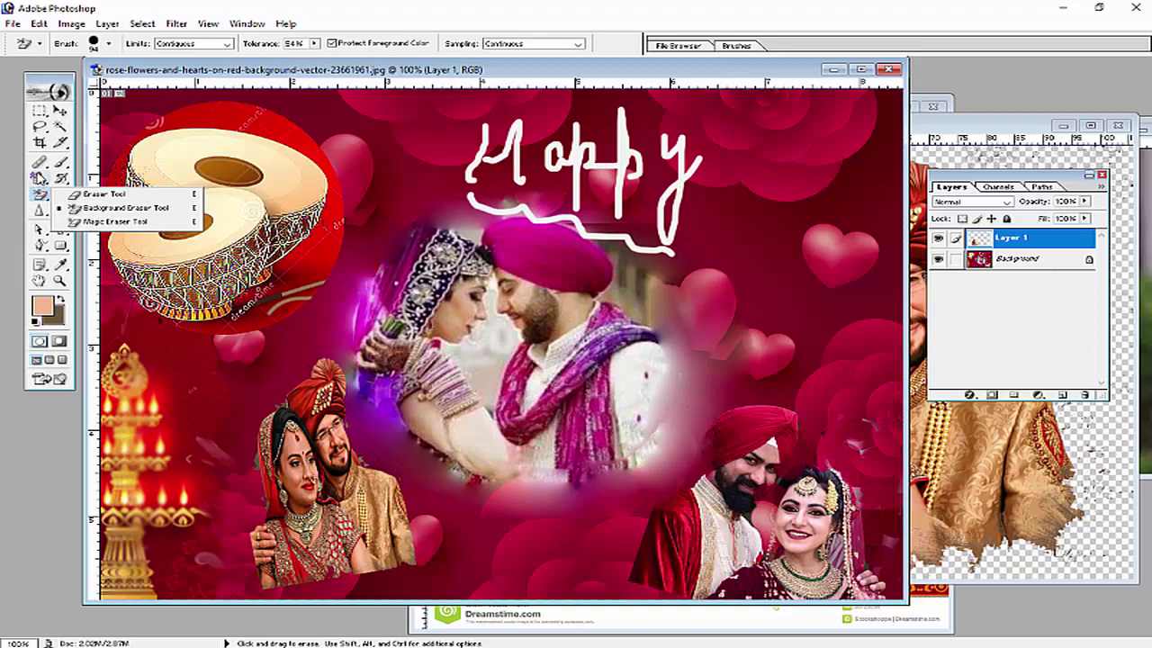
left_click(40, 163)
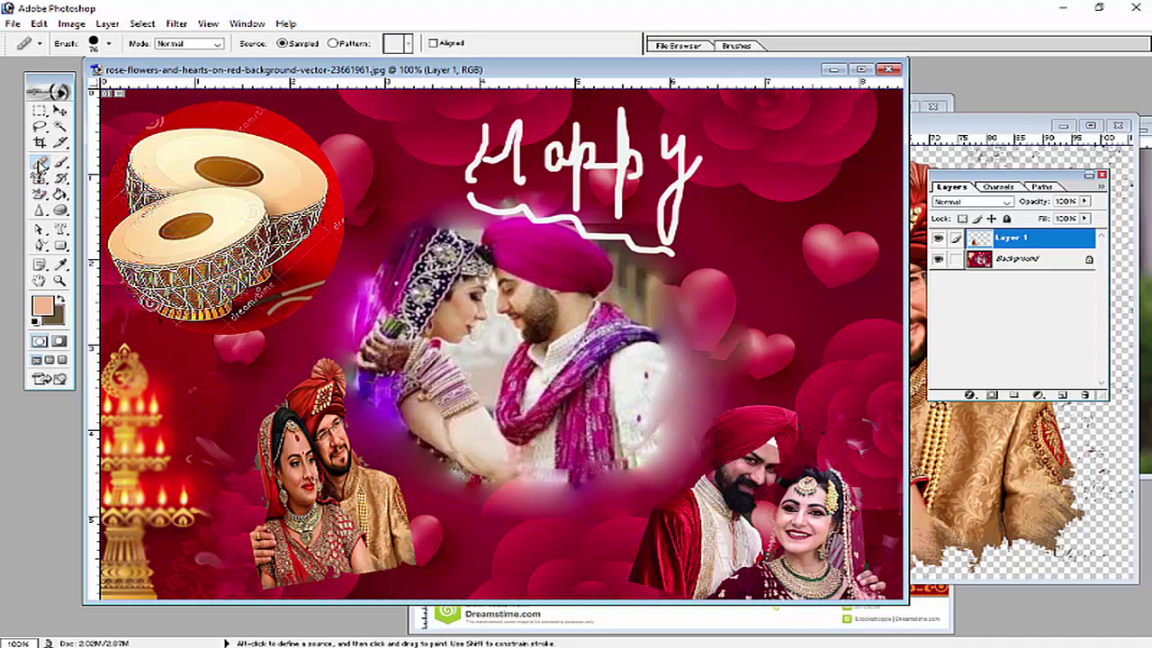
Set up the Brush tool with the 74 px maple leaf tip
left_click(60, 164)
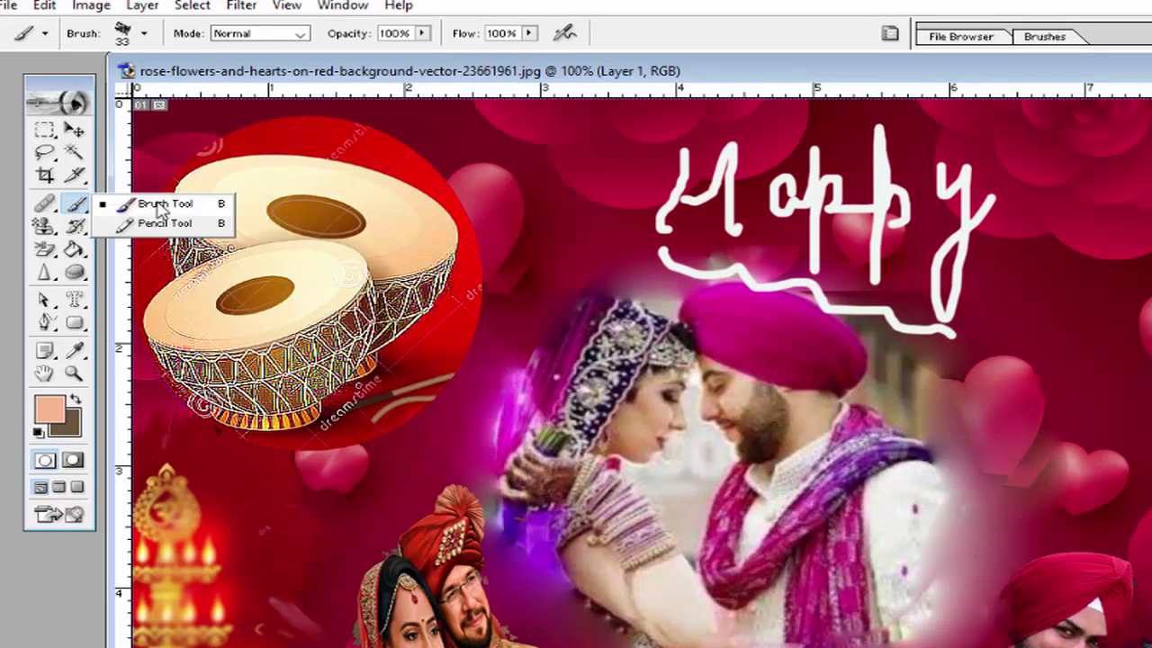
left_click(159, 206)
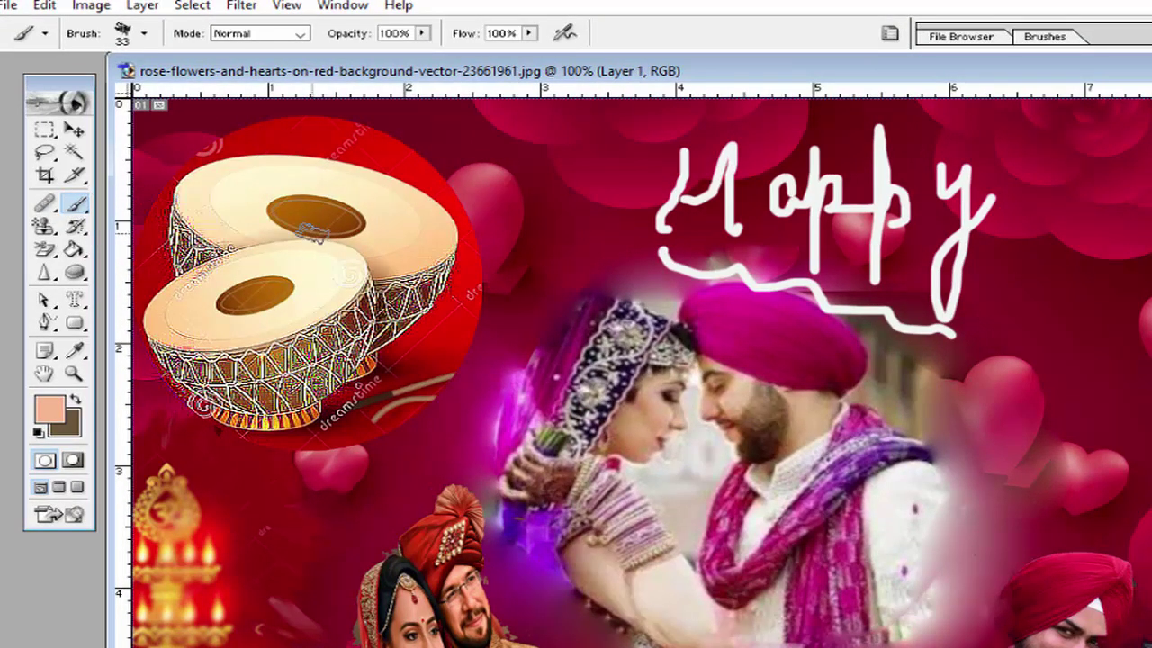
left_click(145, 36)
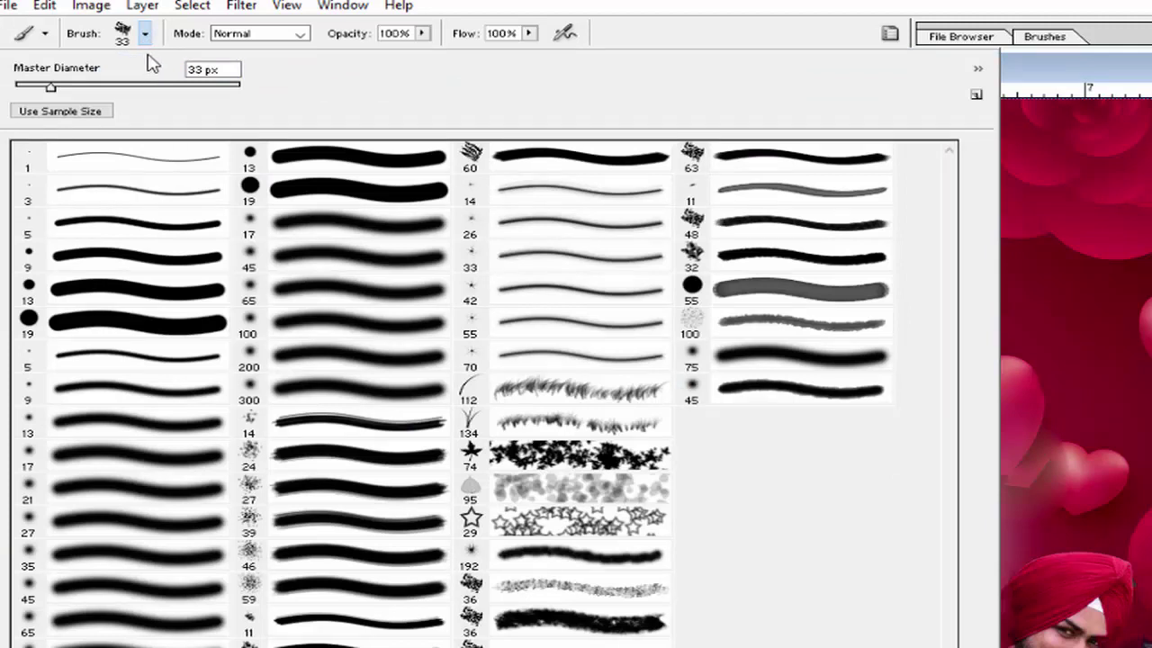
left_click(472, 459)
key("Return")
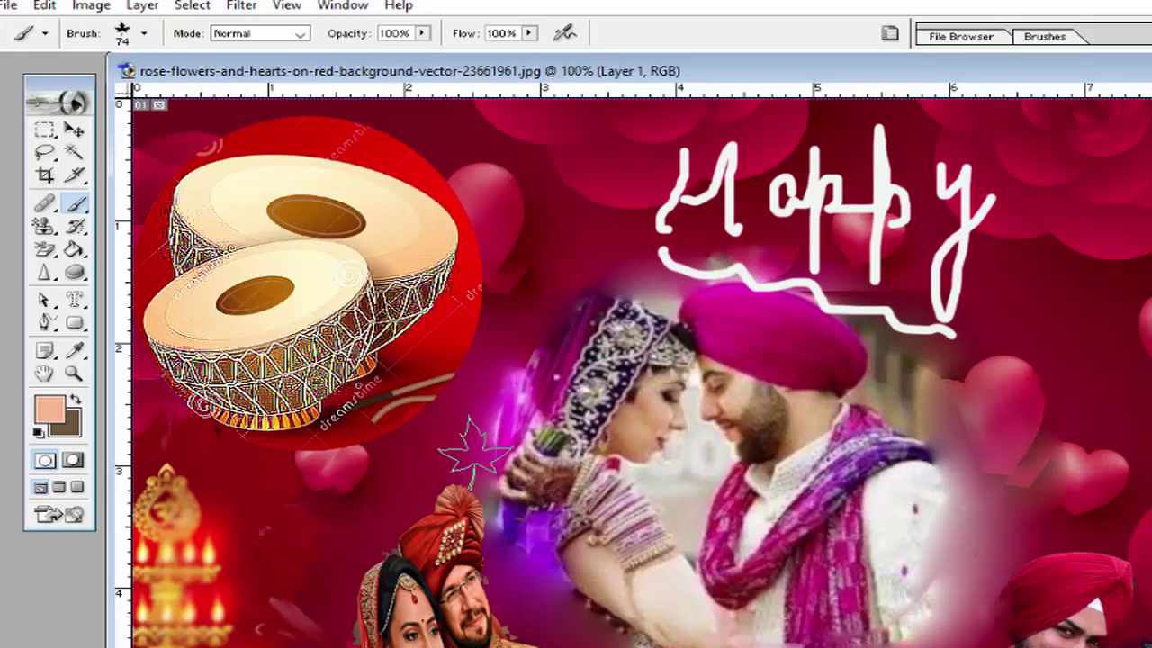
Set the foreground color to the pale yellow-green DDE691
left_click(60, 416)
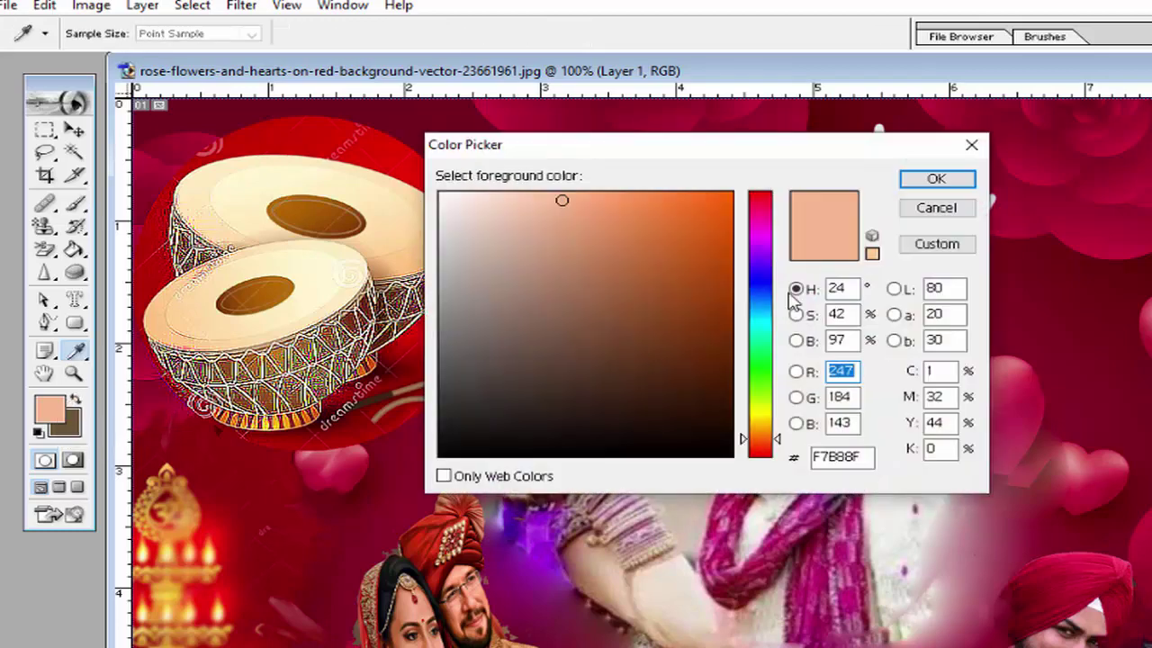
left_click(760, 248)
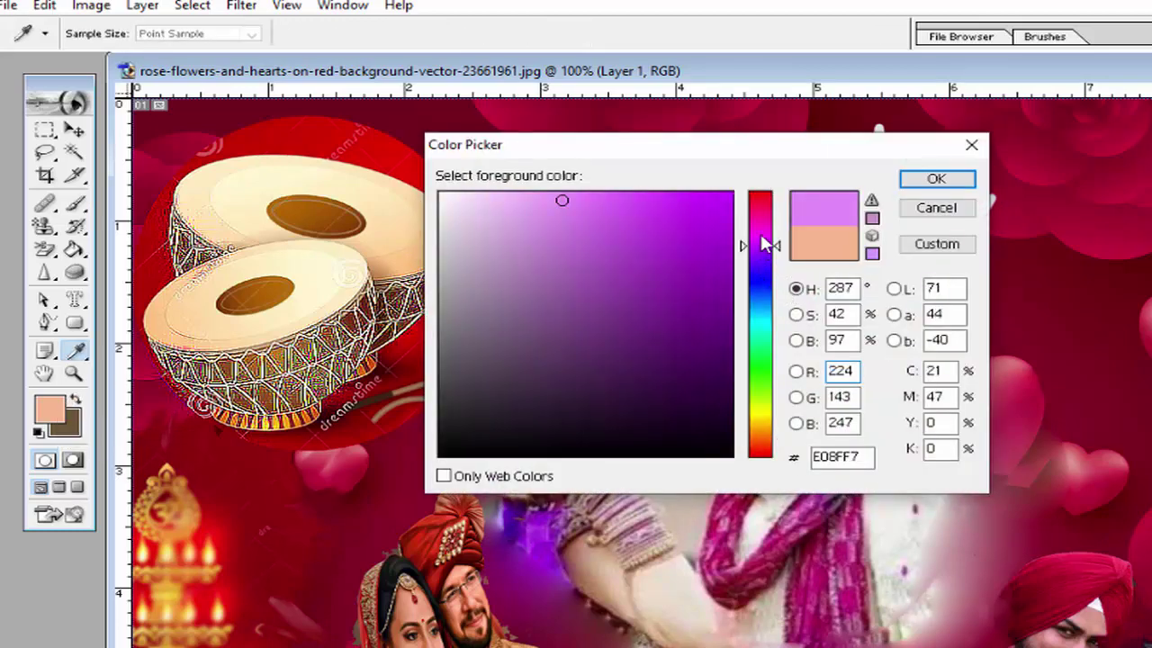
mouse_move(761, 237)
left_mouse_down()
mouse_move(765, 199)
mouse_move(762, 242)
mouse_move(710, 250)
mouse_move(627, 207)
mouse_move(550, 219)
mouse_move(563, 212)
left_mouse_up()
left_click(760, 409)
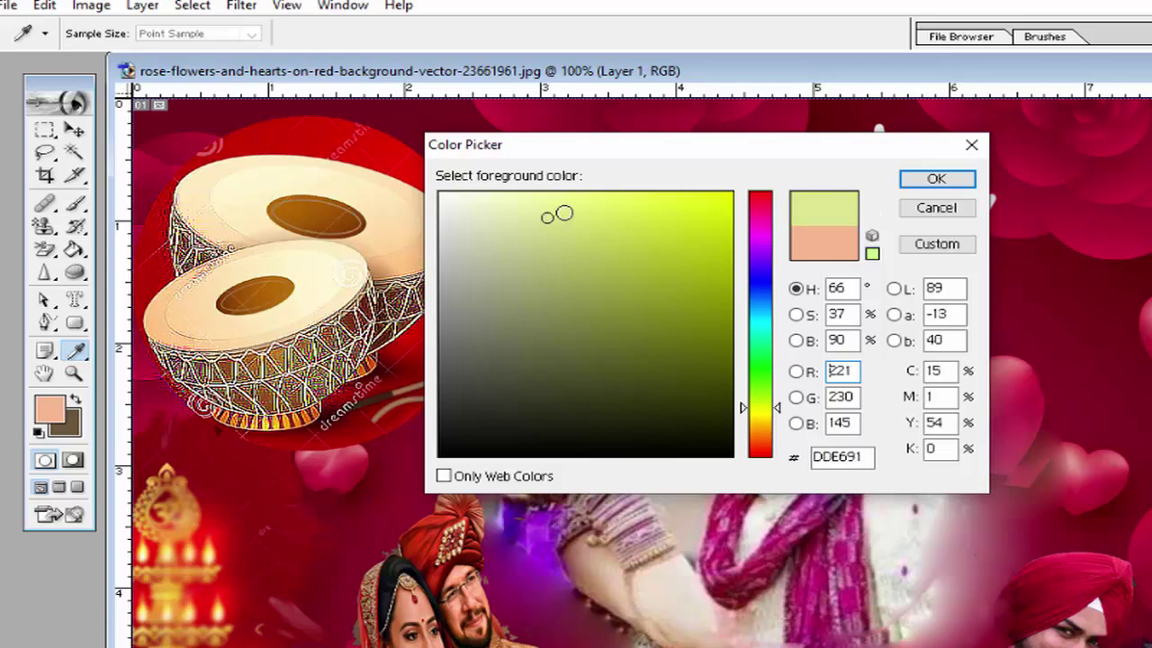
left_click(922, 178)
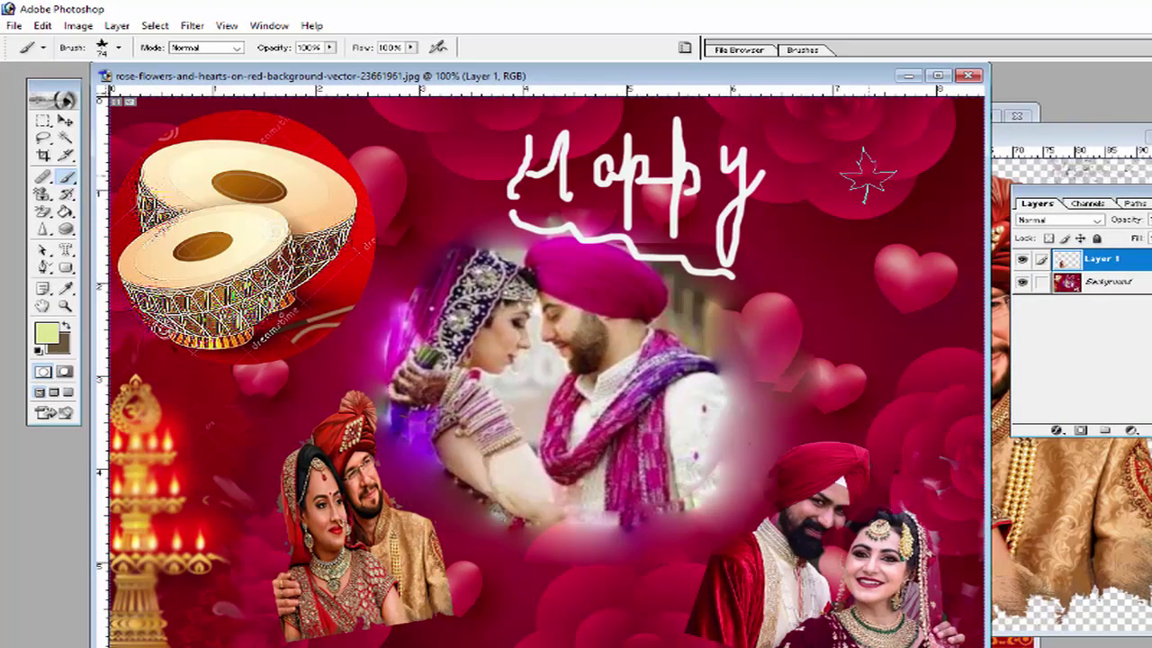
Stamp scattered maple leaves around the hearts beside the lettering and between the drums and the central couple
left_click(869, 180)
left_click(876, 256)
left_click(843, 306)
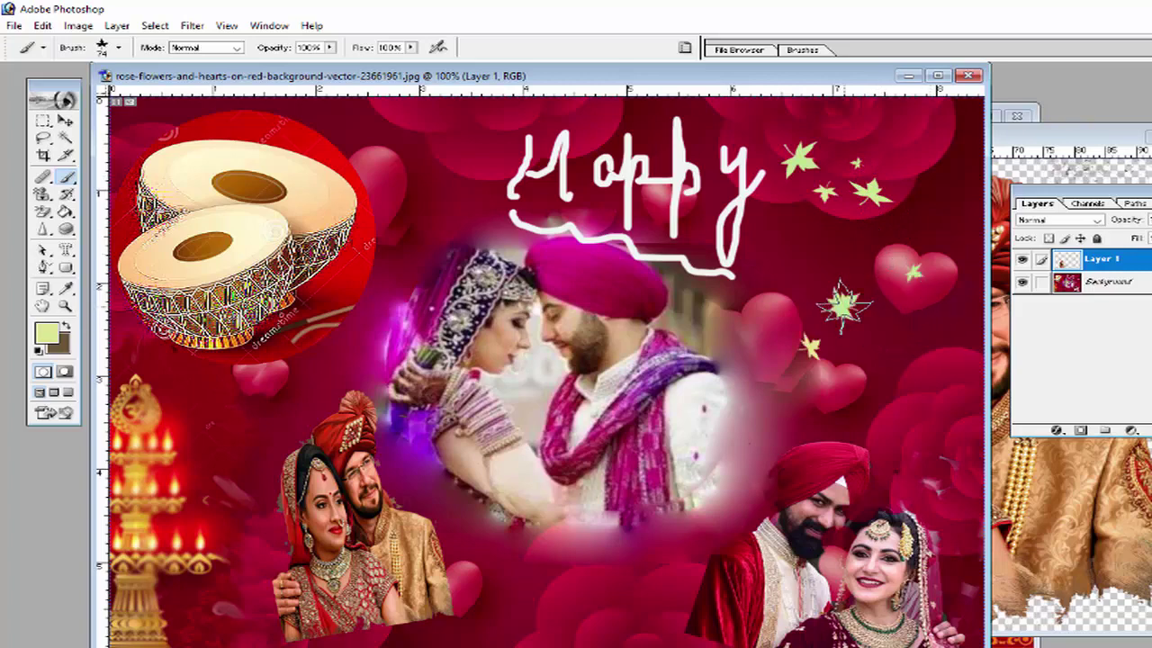
left_click(828, 244)
left_click(424, 184)
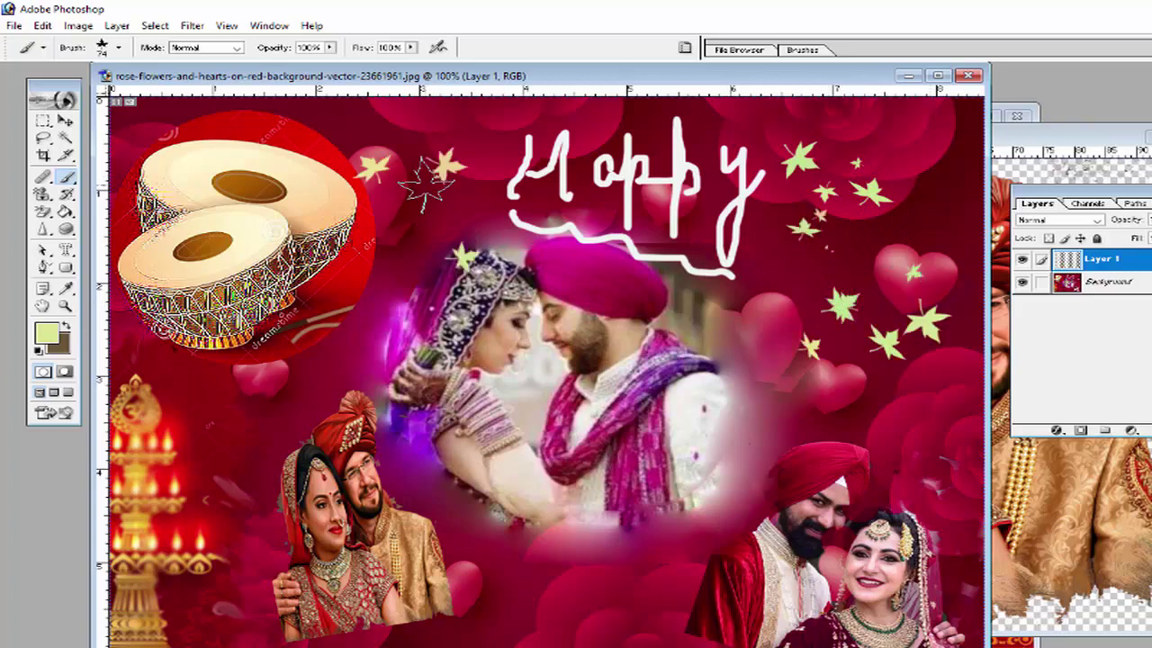
left_click(437, 202)
left_click(354, 177)
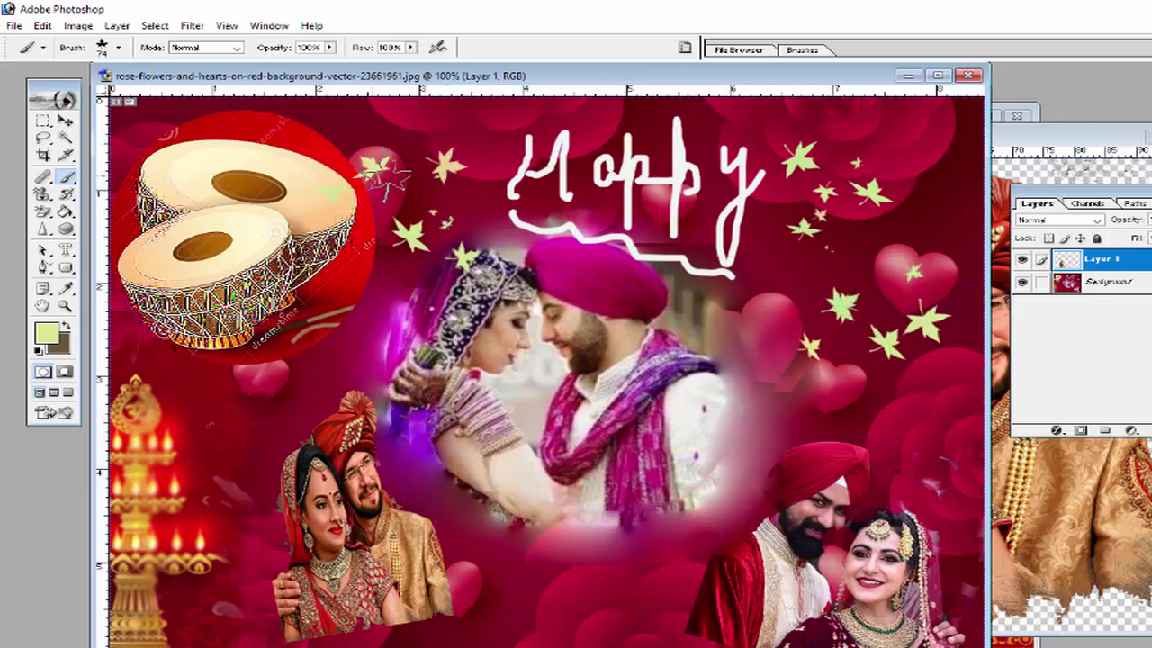
Add more leaves with the same 74 px brush along the composite's upper edge by the drums and below the central couple
left_click(70, 178)
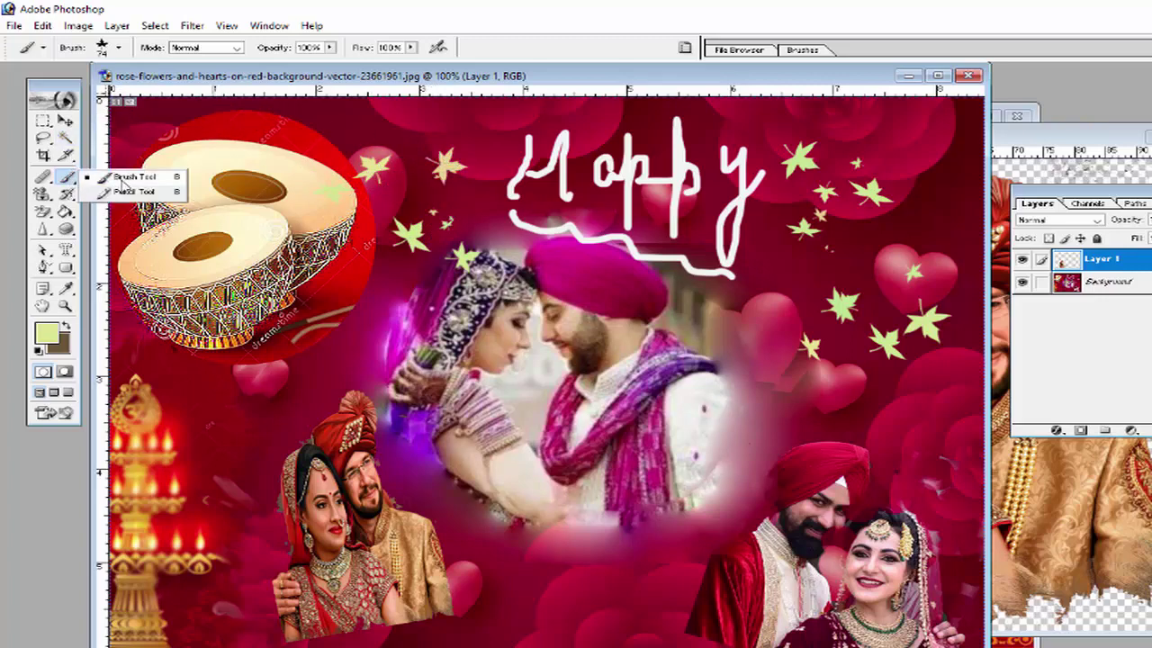
left_click(113, 178)
left_click(117, 47)
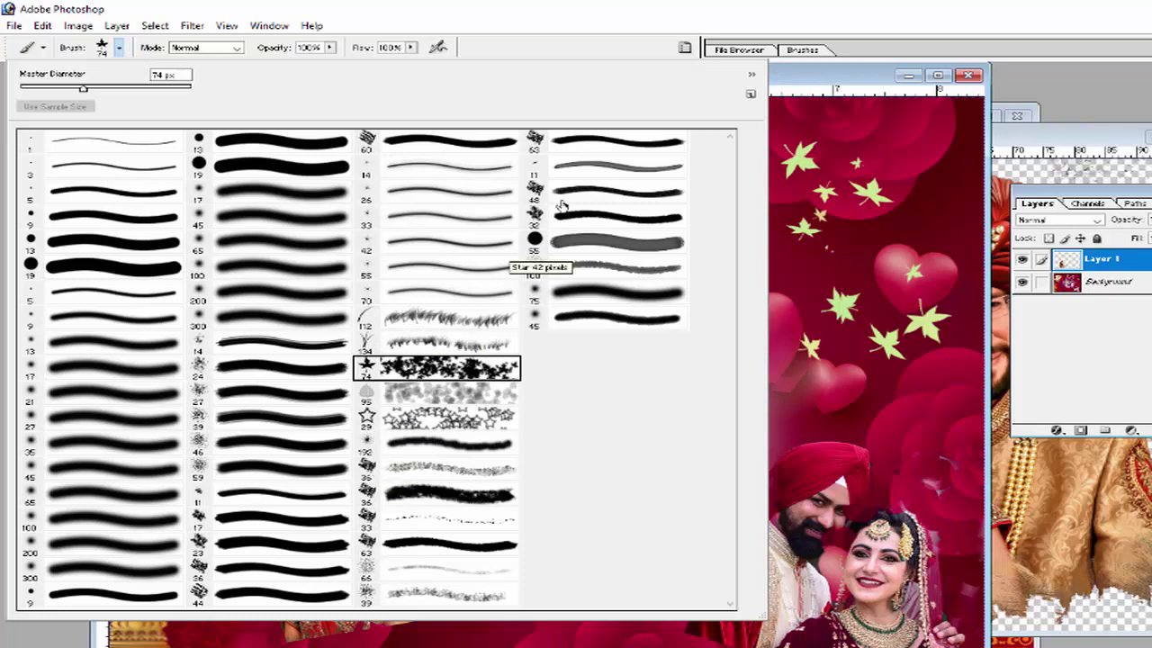
left_click(808, 83)
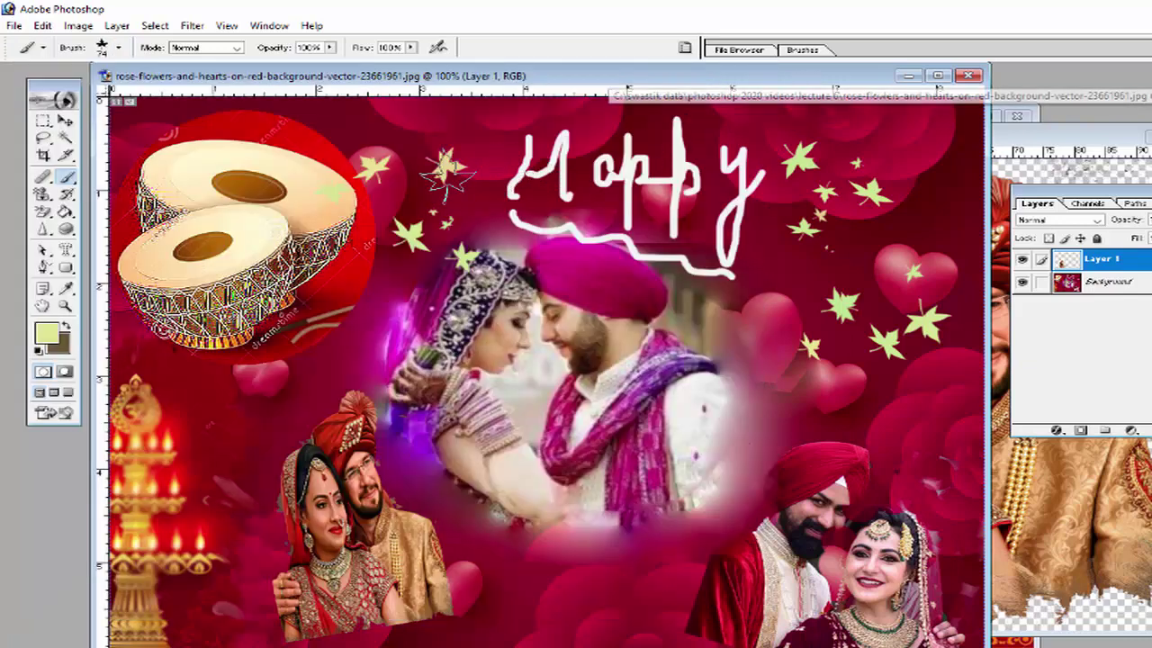
left_click_drag(323, 134, 417, 173)
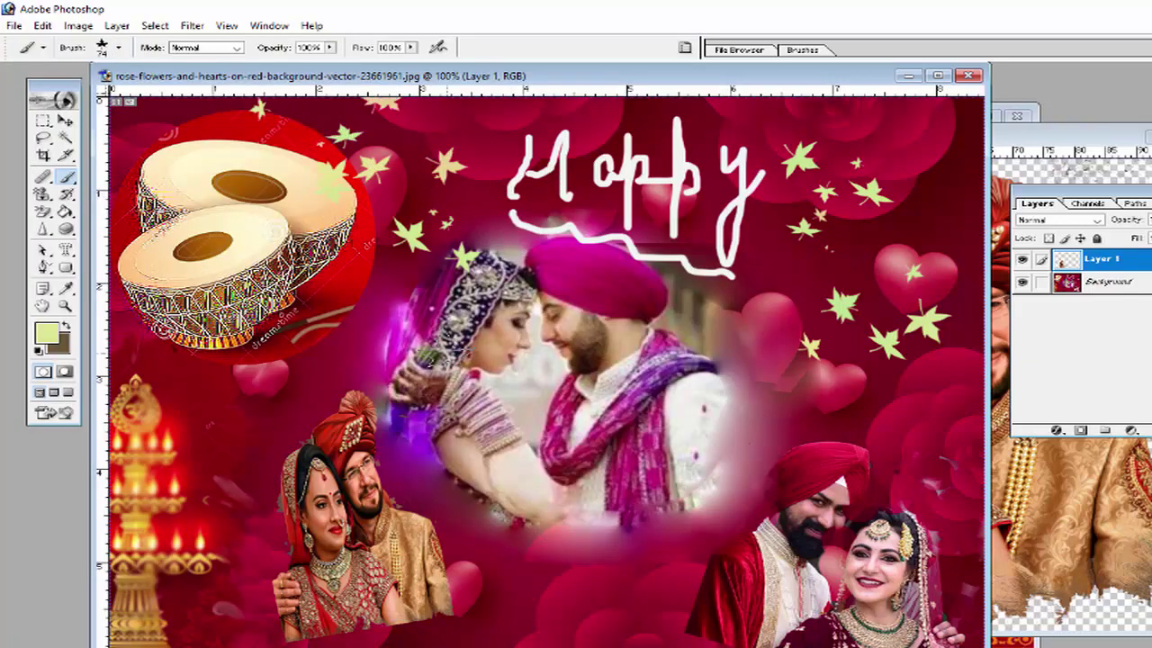
left_click_drag(581, 585, 693, 592)
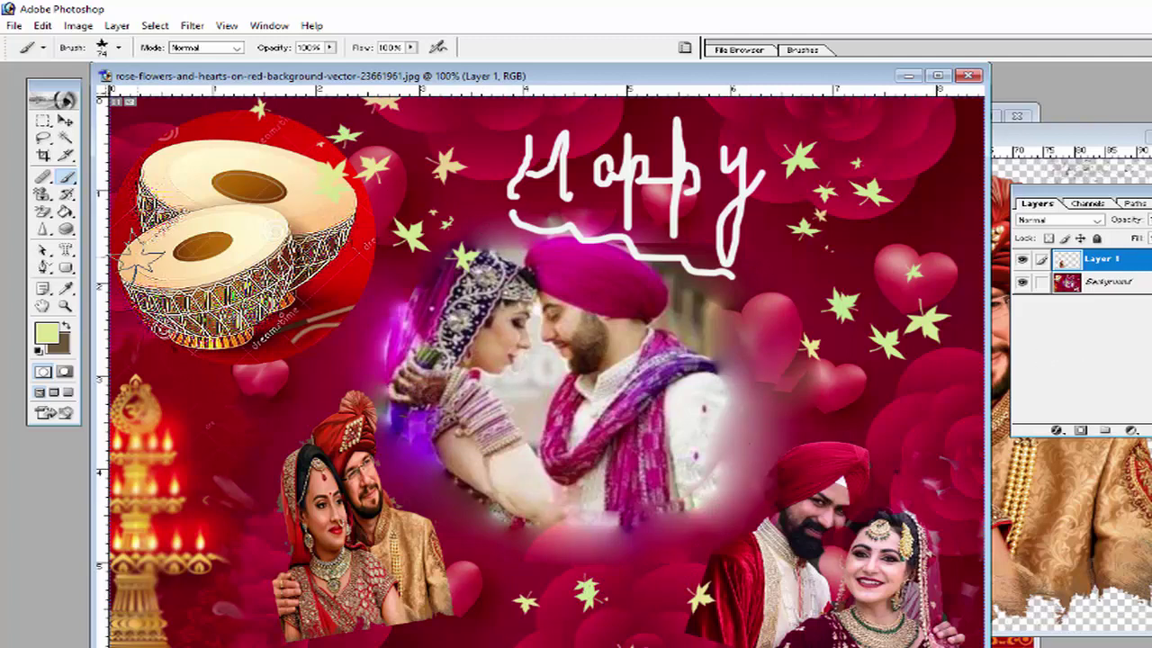
Draw star trails with the Pencil tool's 29 px star tip beside the painted couple and above the turbaned couple in the lower corner
left_click(66, 178)
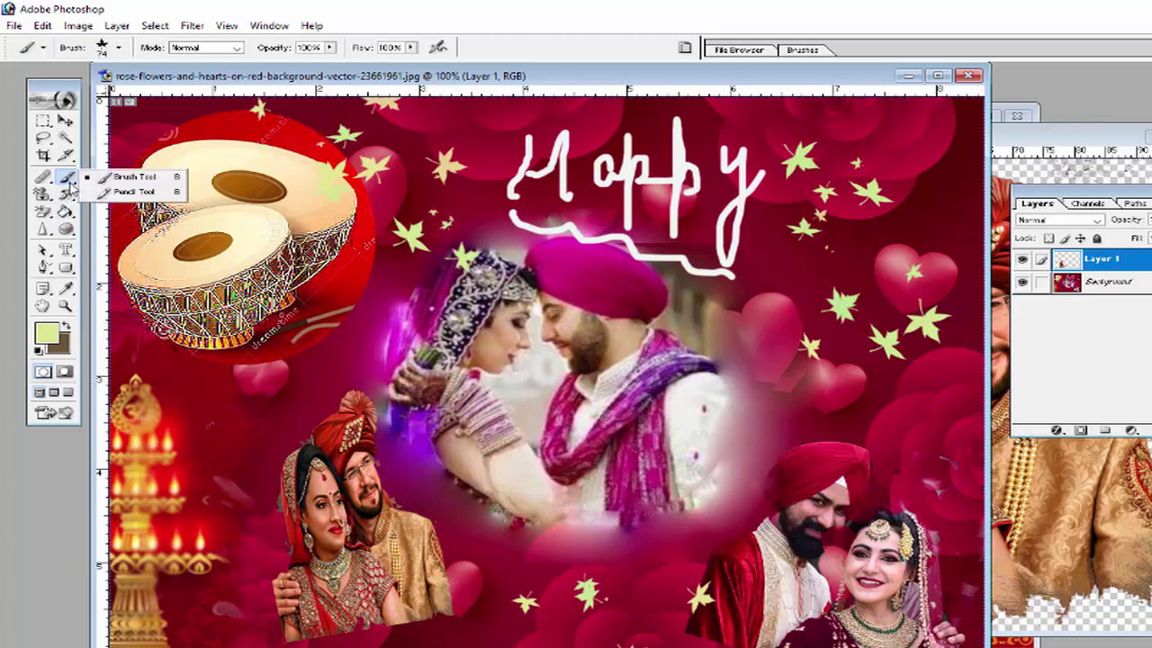
left_click(125, 192)
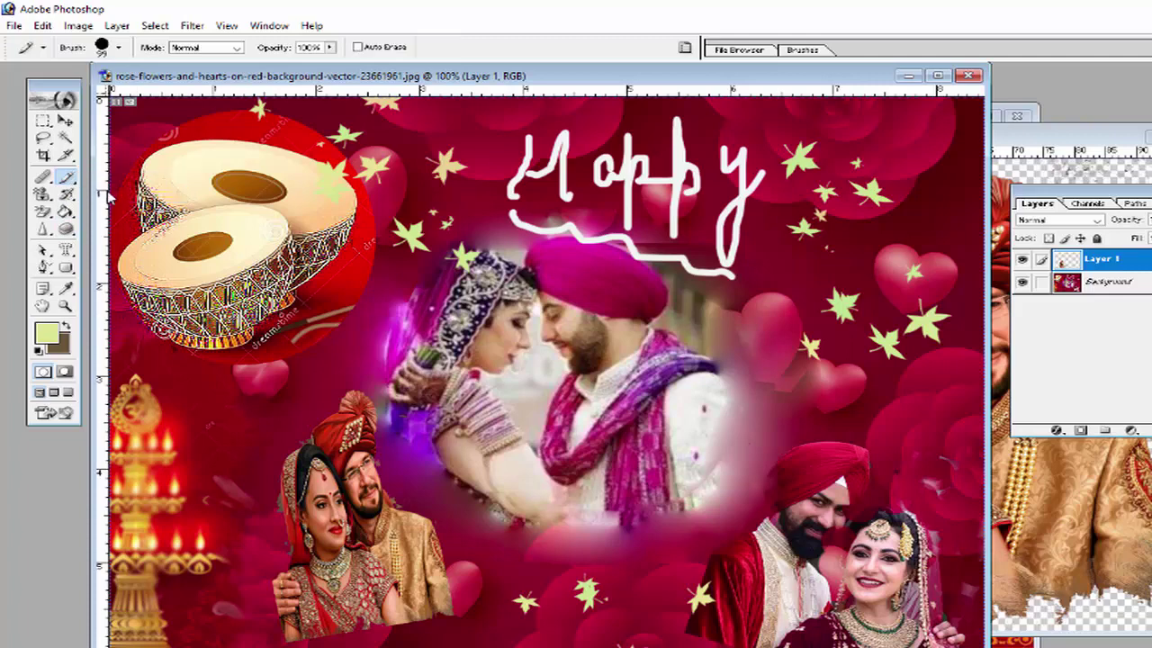
left_click(118, 49)
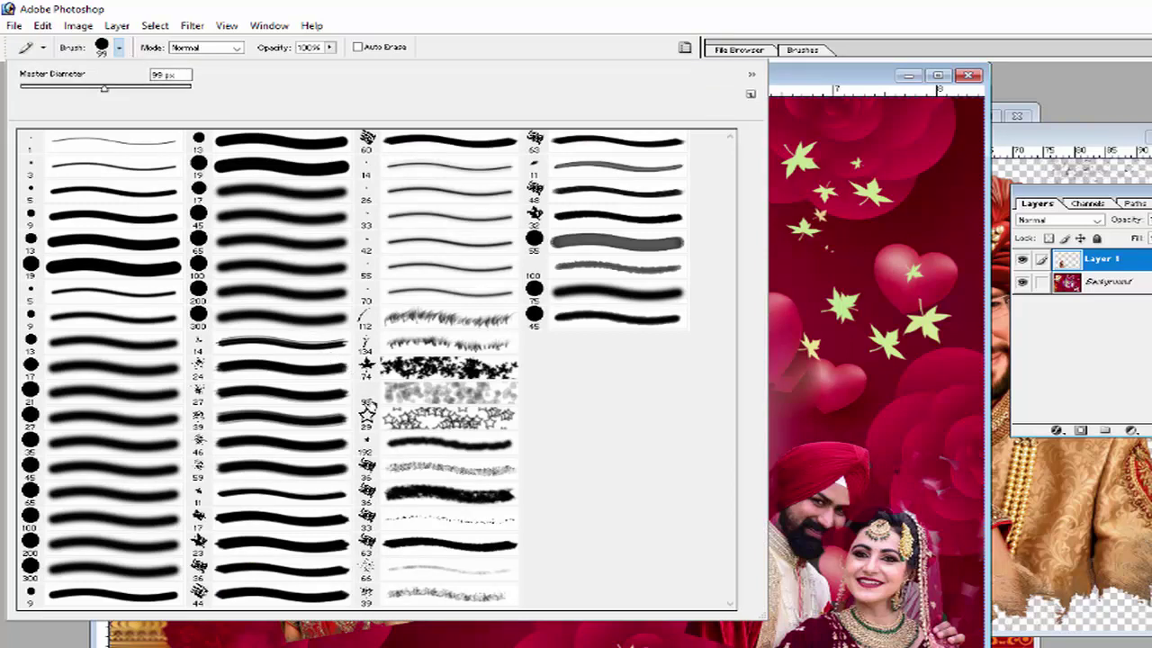
double_click(386, 417)
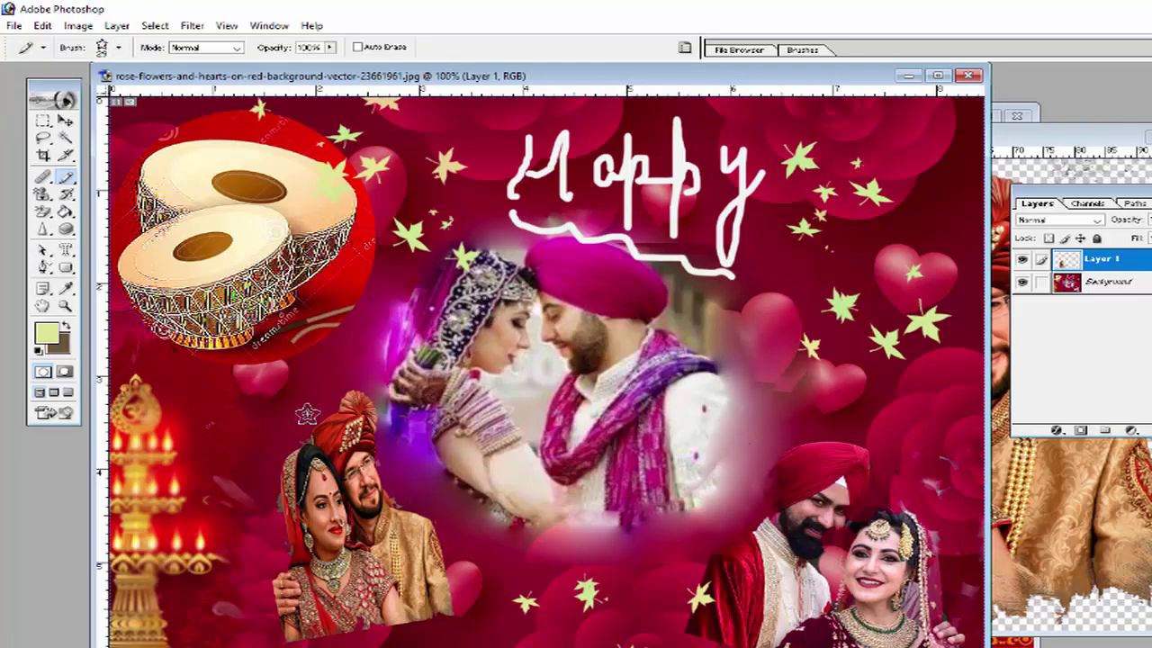
mouse_move(235, 597)
left_mouse_down()
mouse_move(219, 478)
mouse_move(232, 443)
mouse_move(274, 445)
left_mouse_up()
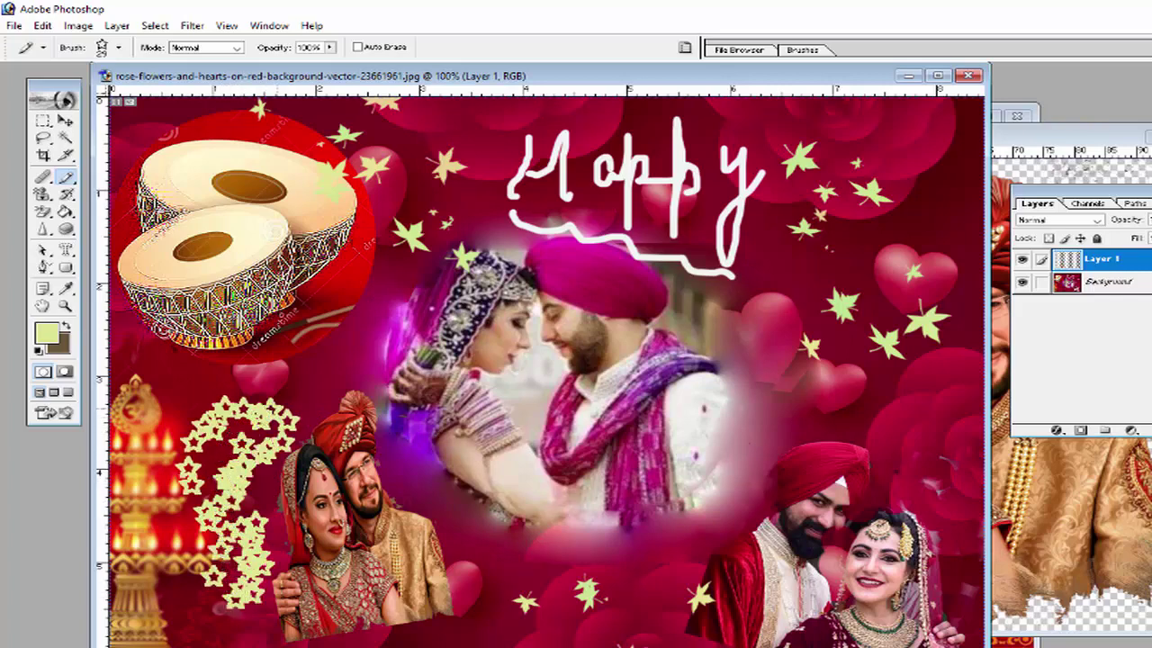
mouse_move(639, 579)
left_mouse_down()
mouse_move(655, 540)
mouse_move(651, 511)
mouse_move(701, 486)
mouse_move(760, 420)
mouse_move(798, 400)
mouse_move(919, 397)
left_mouse_up()
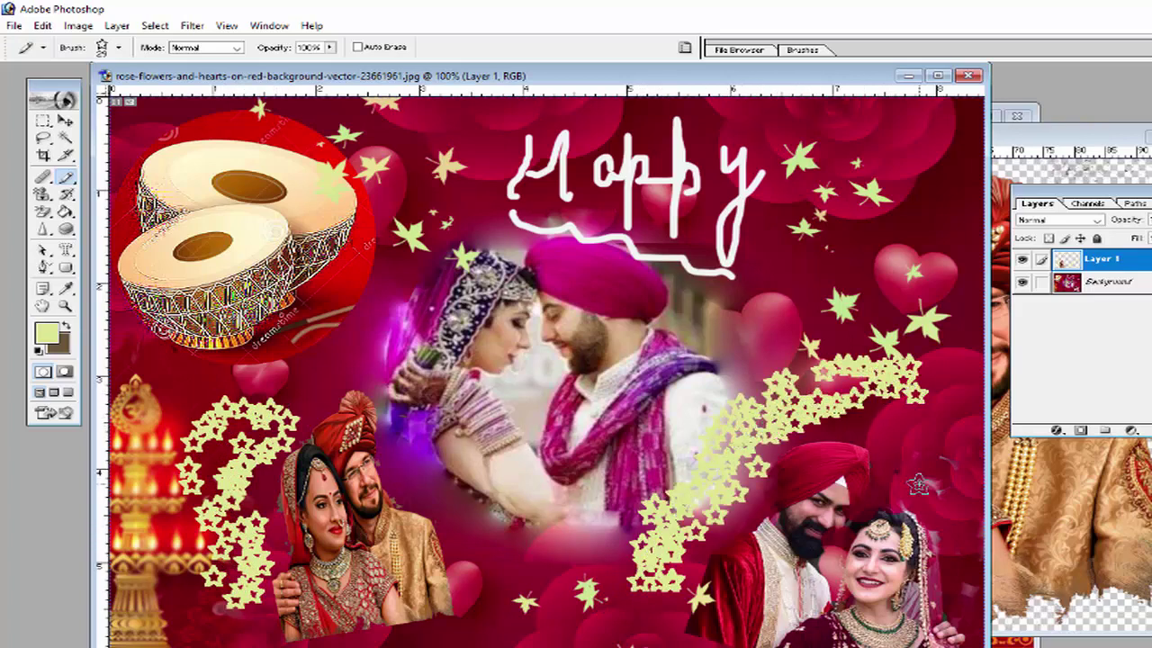
Draw a freehand yellow-green outline around the front drum using the Pencil with a 13 px hard round tip
right_click(76, 180)
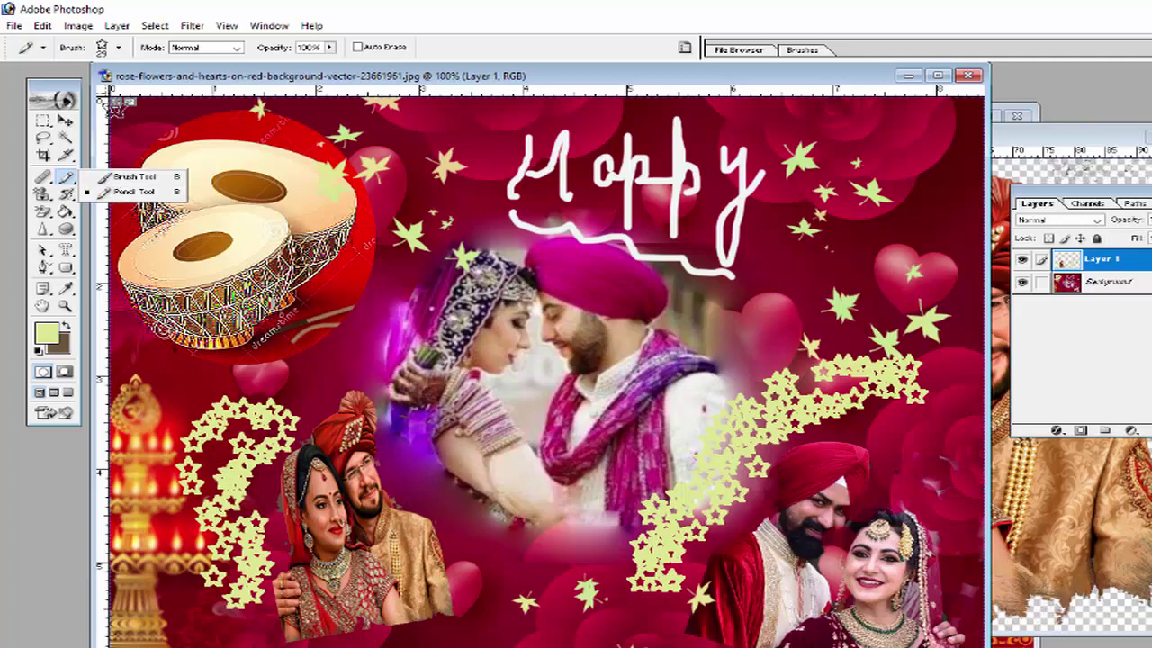
left_click(120, 50)
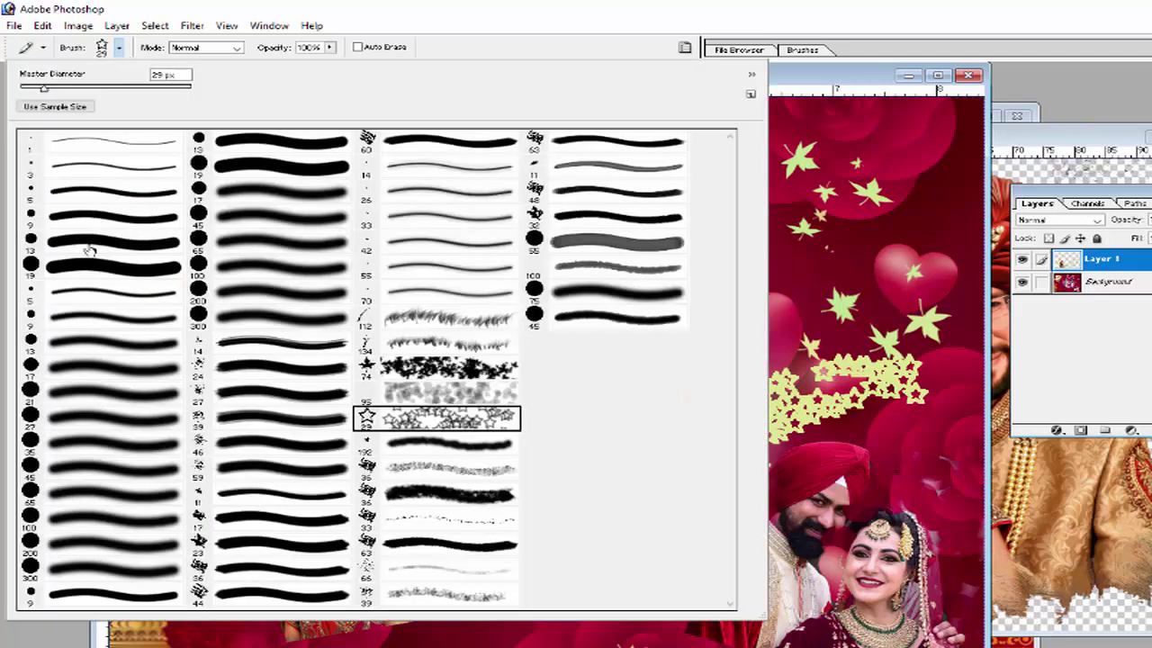
double_click(75, 243)
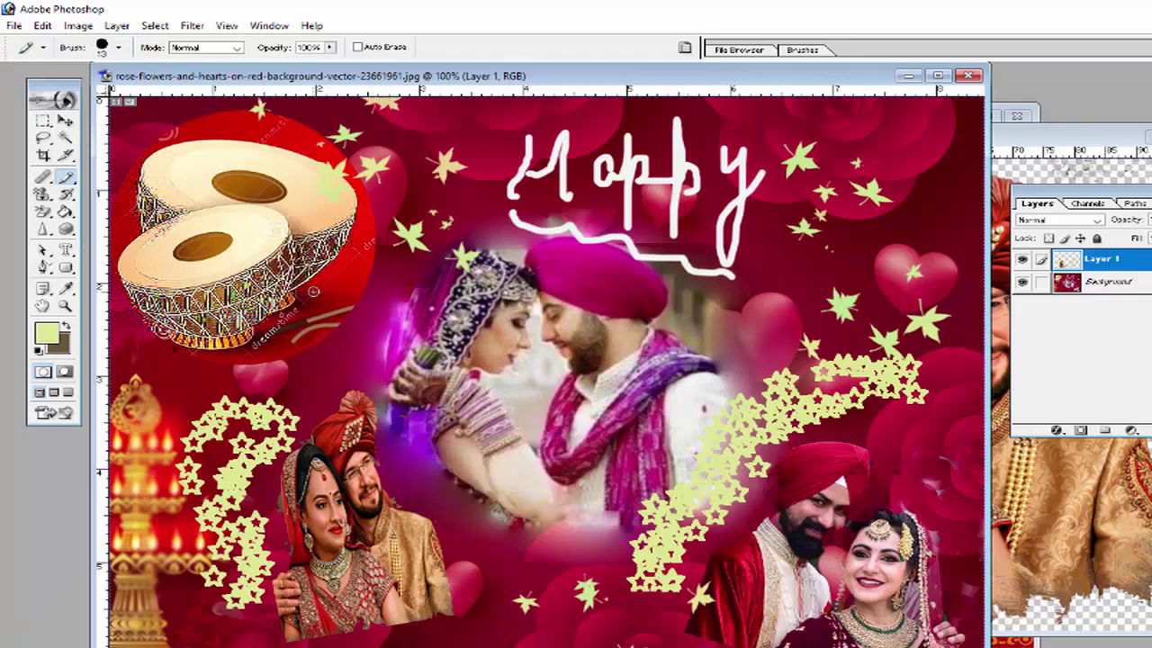
mouse_move(369, 293)
left_mouse_down()
mouse_move(385, 267)
mouse_move(414, 261)
mouse_move(405, 301)
mouse_move(347, 362)
mouse_move(299, 384)
mouse_move(191, 383)
mouse_move(126, 319)
mouse_move(130, 221)
mouse_move(176, 203)
mouse_move(266, 204)
mouse_move(367, 259)
mouse_move(382, 282)
left_mouse_up()
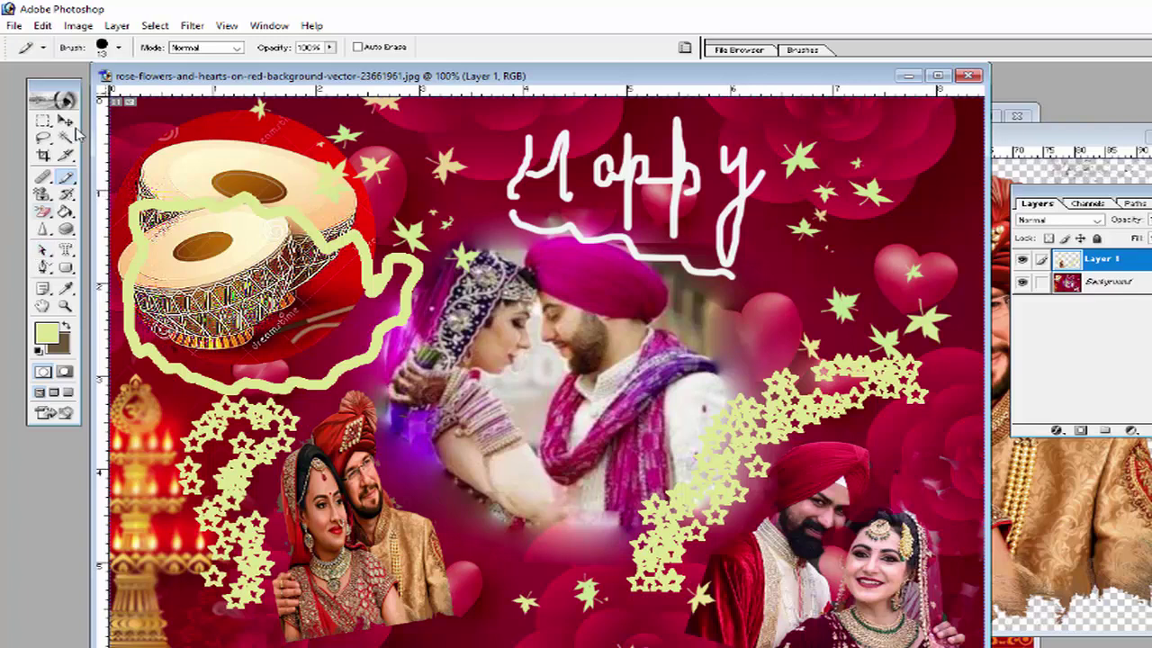
Open the 920x518 JPG photo of the laughing bride and groom from the lecture 6 folder, and position its window over the composite
left_click(16, 26)
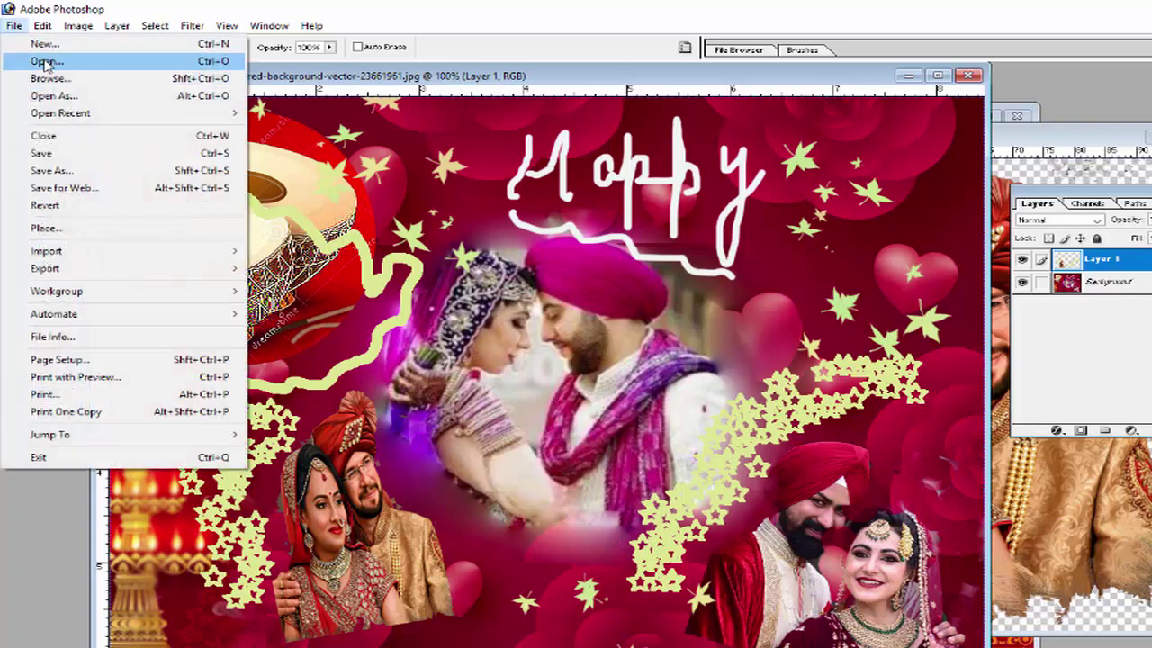
left_click(47, 62)
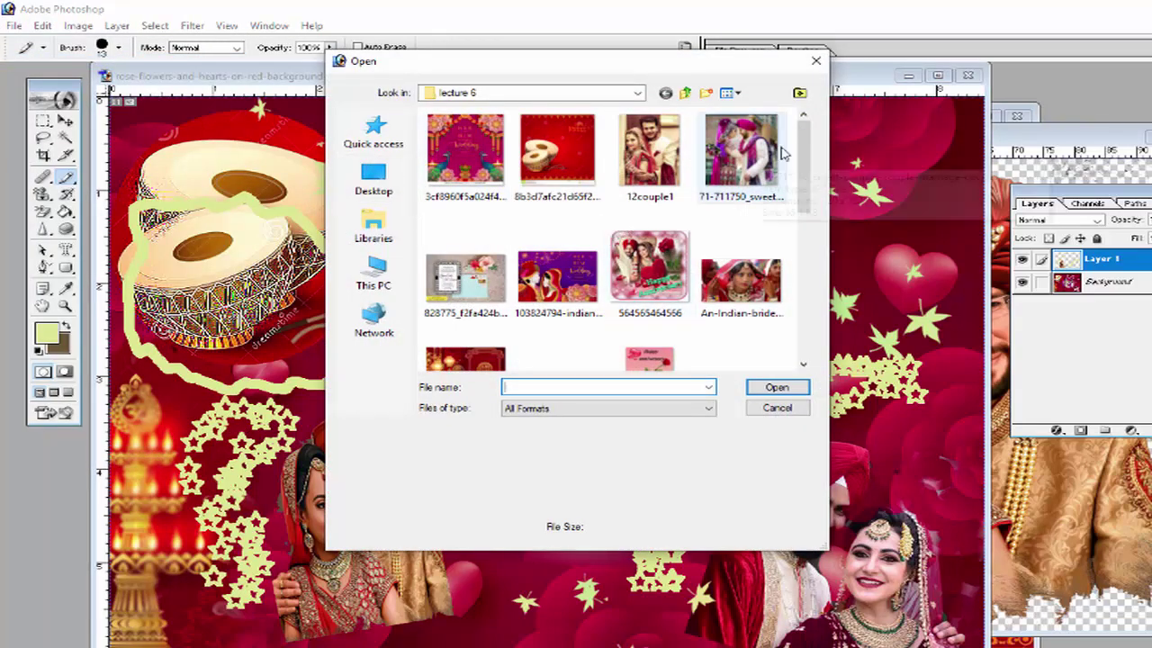
left_click_drag(803, 140, 790, 270)
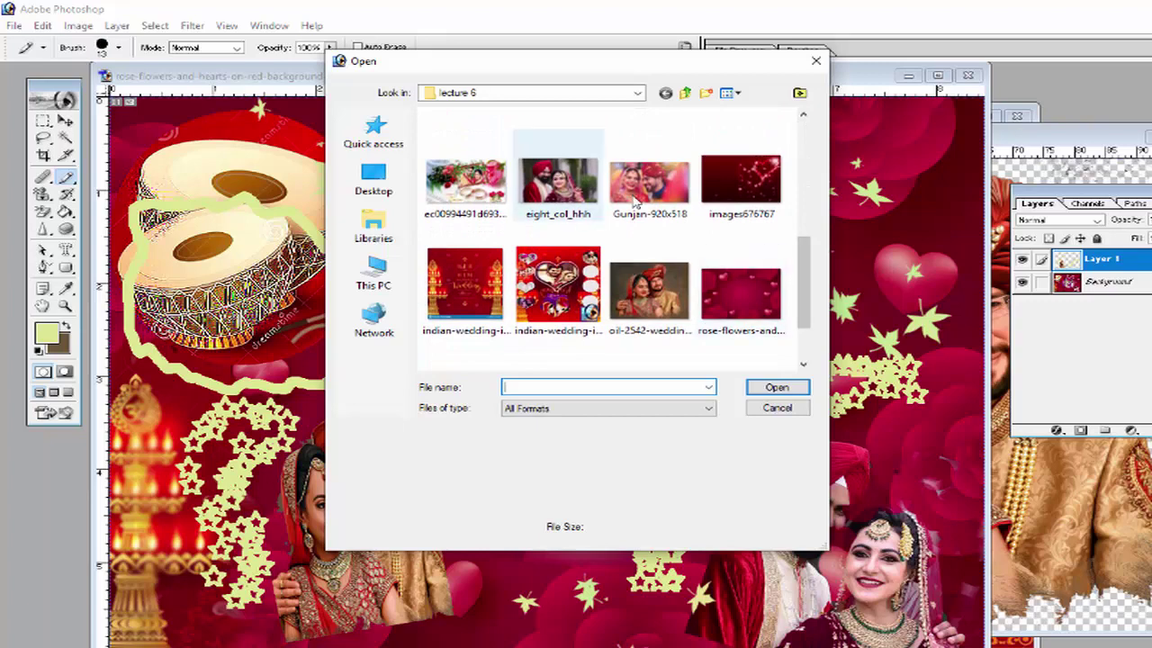
double_click(659, 203)
left_click_drag(404, 121, 490, 104)
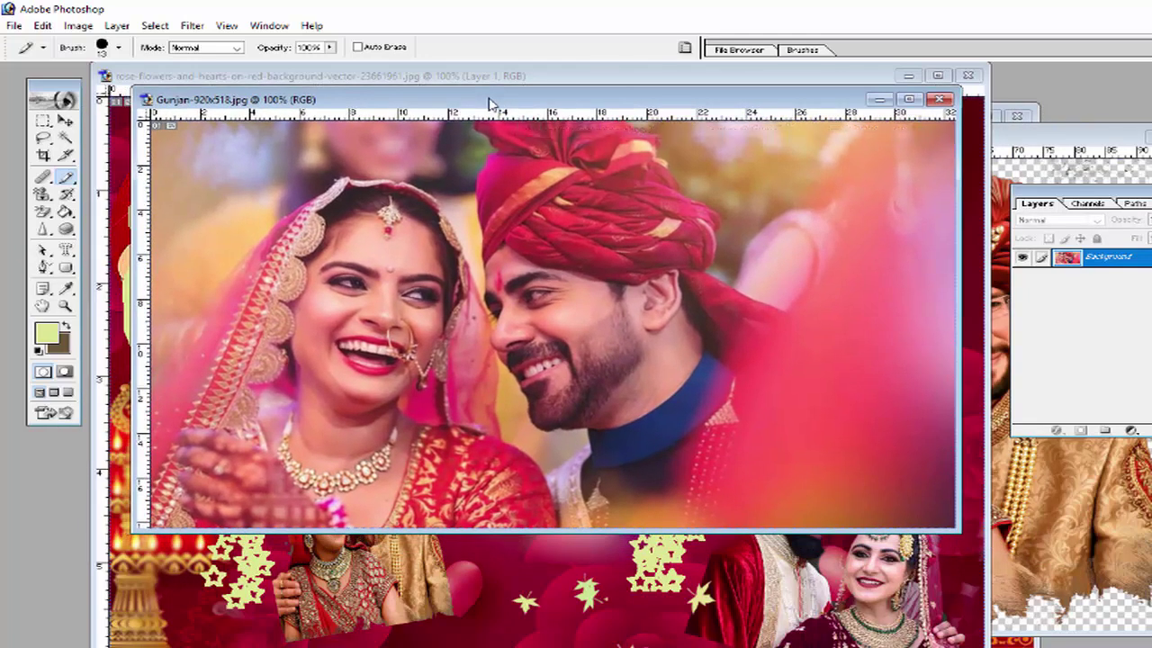
Cover the laughing couple's photo with linear gradients from yellow-green to brown using the Gradient tool
left_click(68, 212)
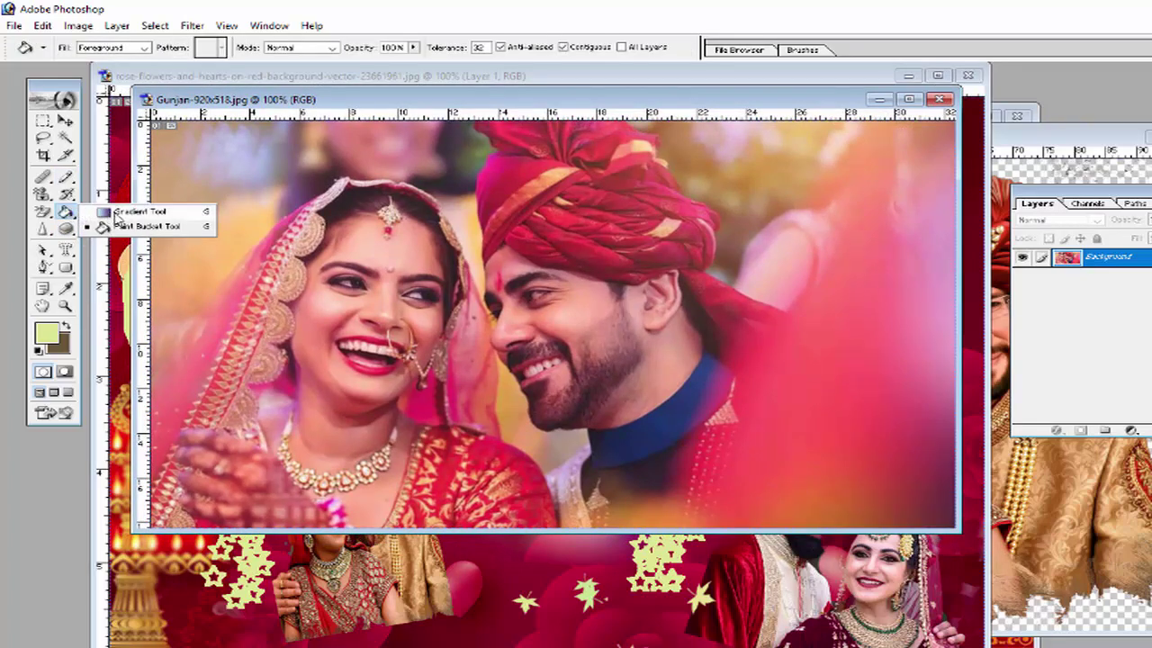
left_click(126, 212)
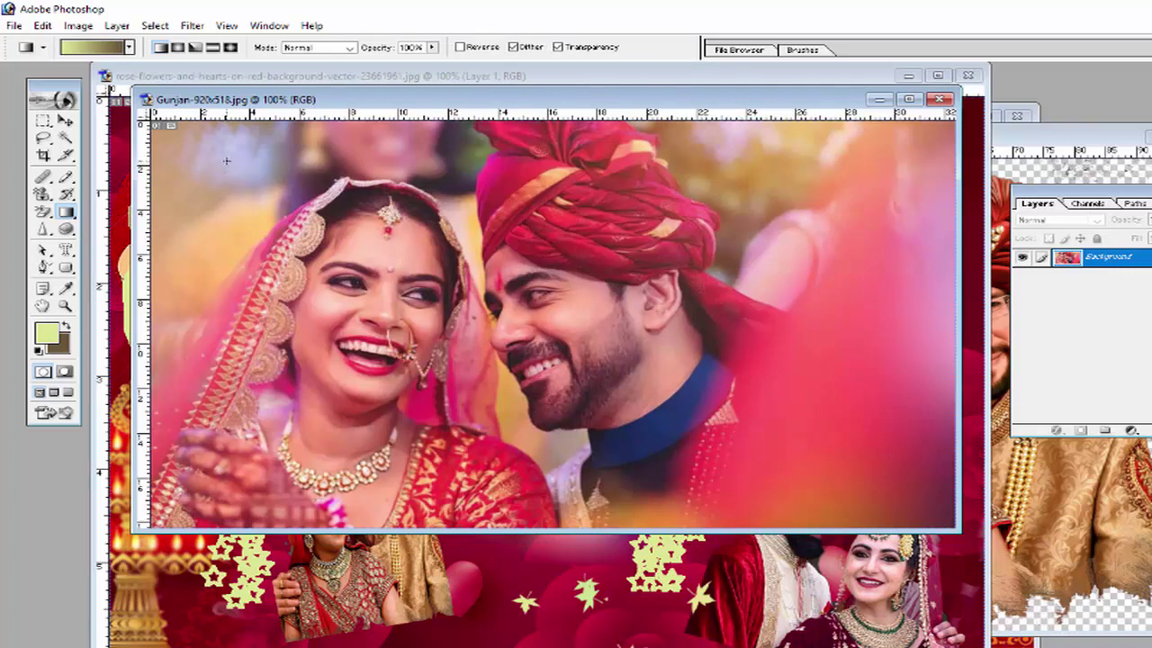
left_click_drag(226, 160, 577, 364)
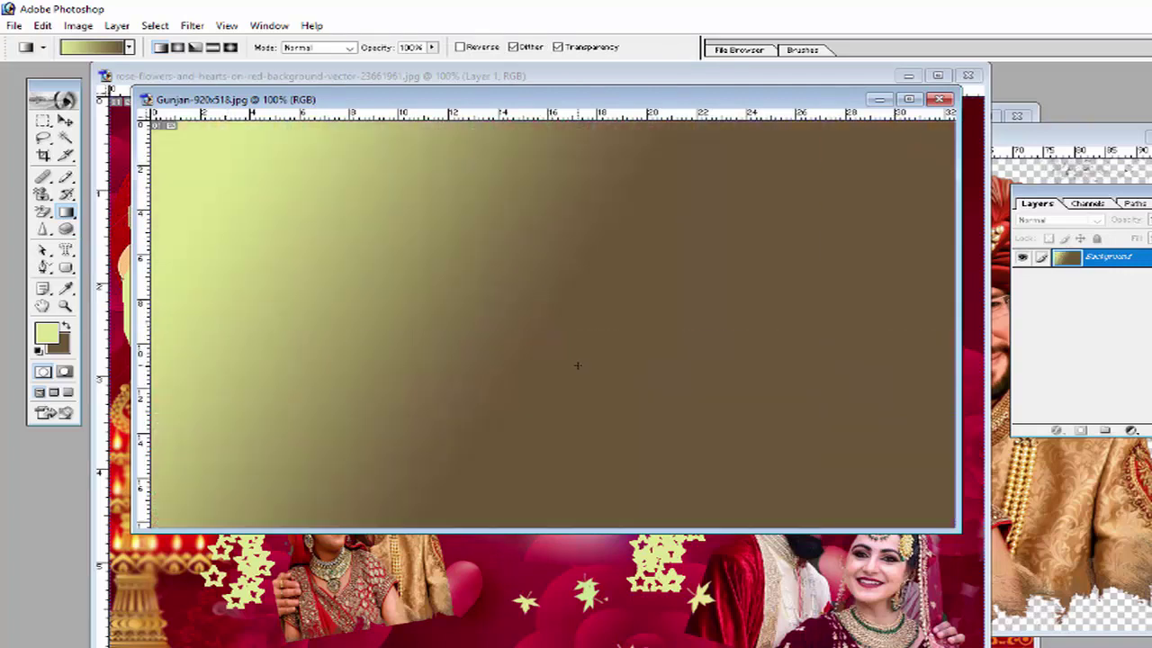
left_click_drag(420, 312, 376, 323)
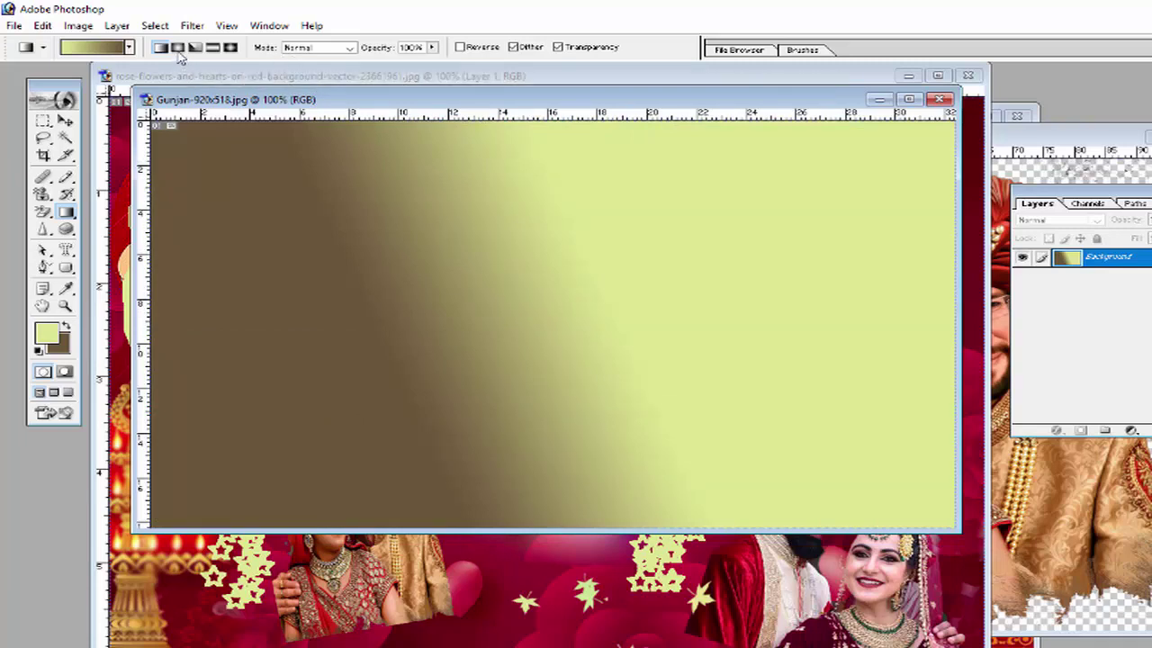
Choose the violet-to-orange gradient preset after trying red-to-green, and draw linear gradients across the image in opposite directions
left_click(129, 50)
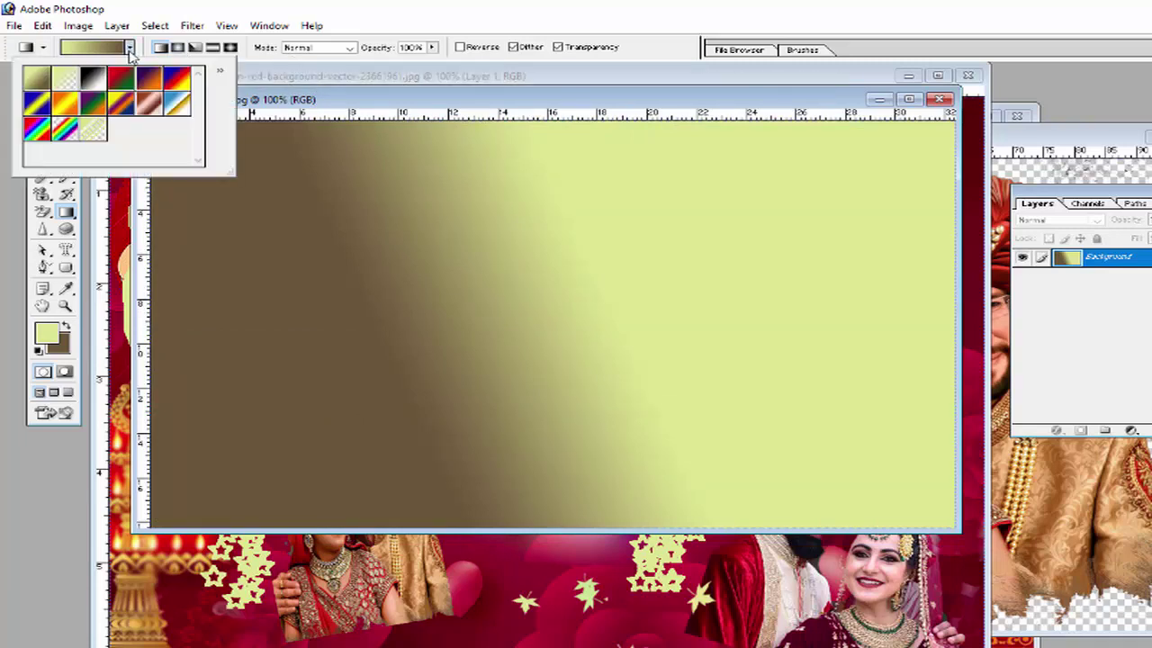
left_click(120, 79)
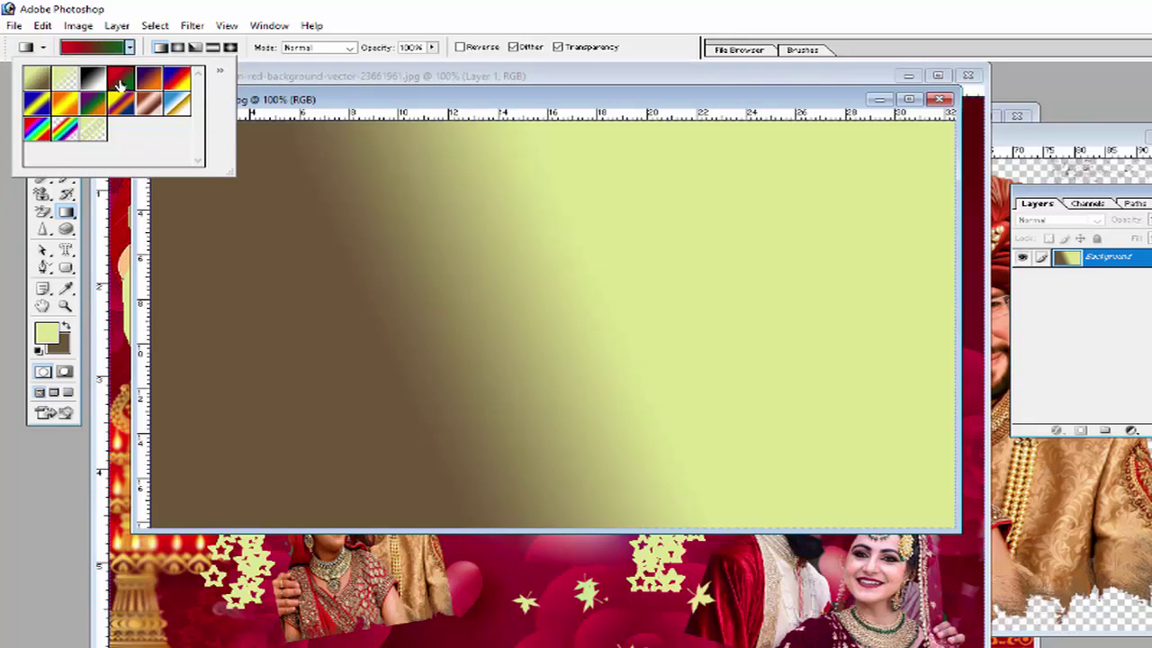
left_click(130, 49)
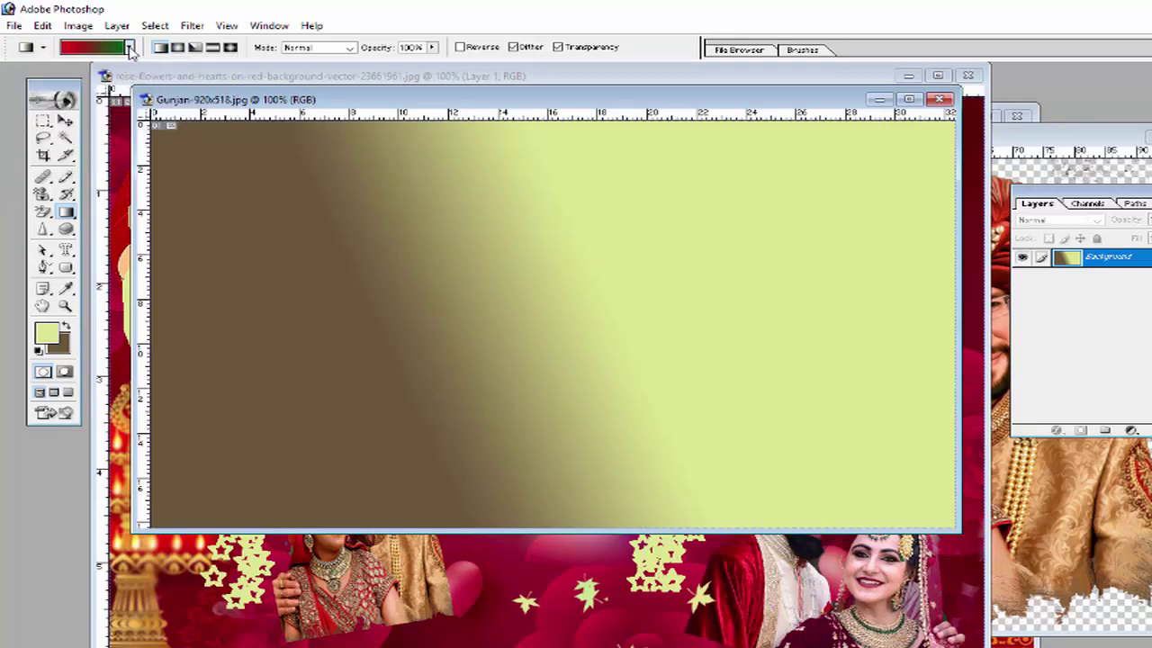
left_click(130, 51)
double_click(144, 79)
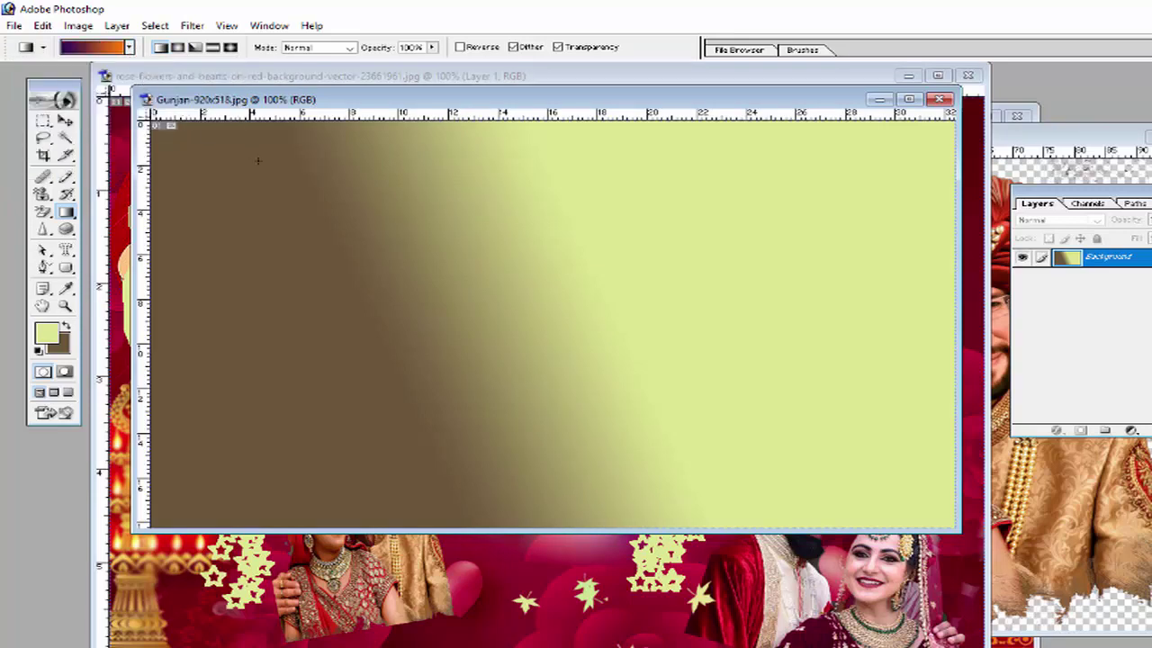
left_click_drag(240, 158, 709, 403)
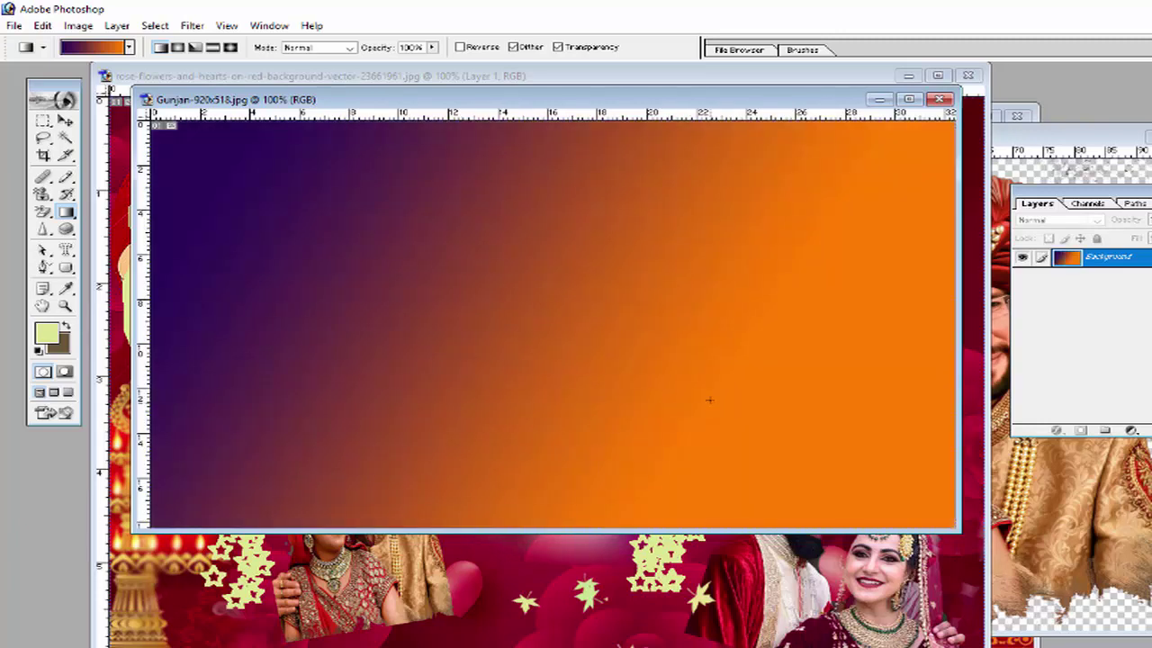
left_click_drag(837, 179, 475, 307)
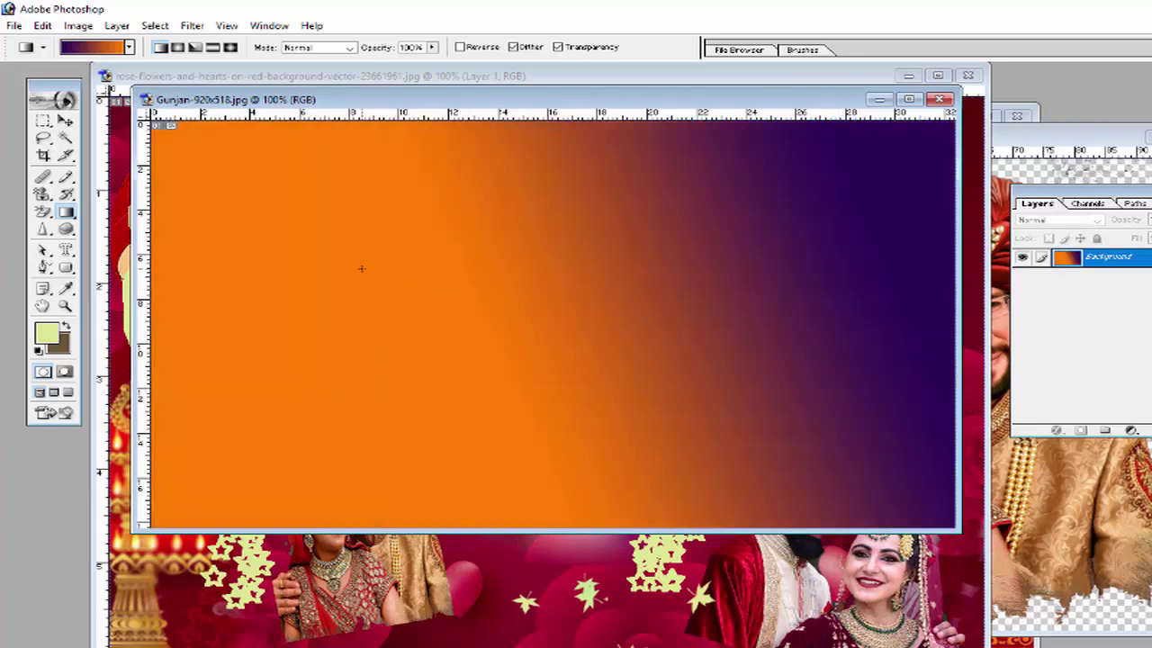
Draw violet-to-orange radial gradients over the image, finishing with a small violet glow near the middle
left_click(177, 50)
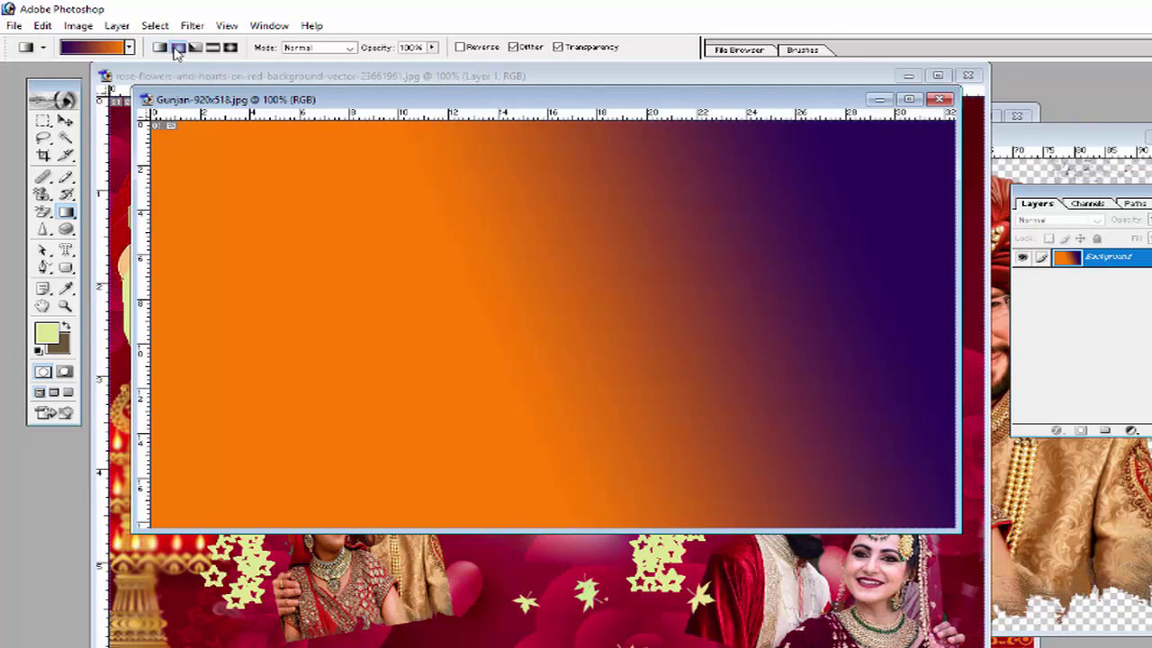
left_click_drag(581, 384, 600, 398)
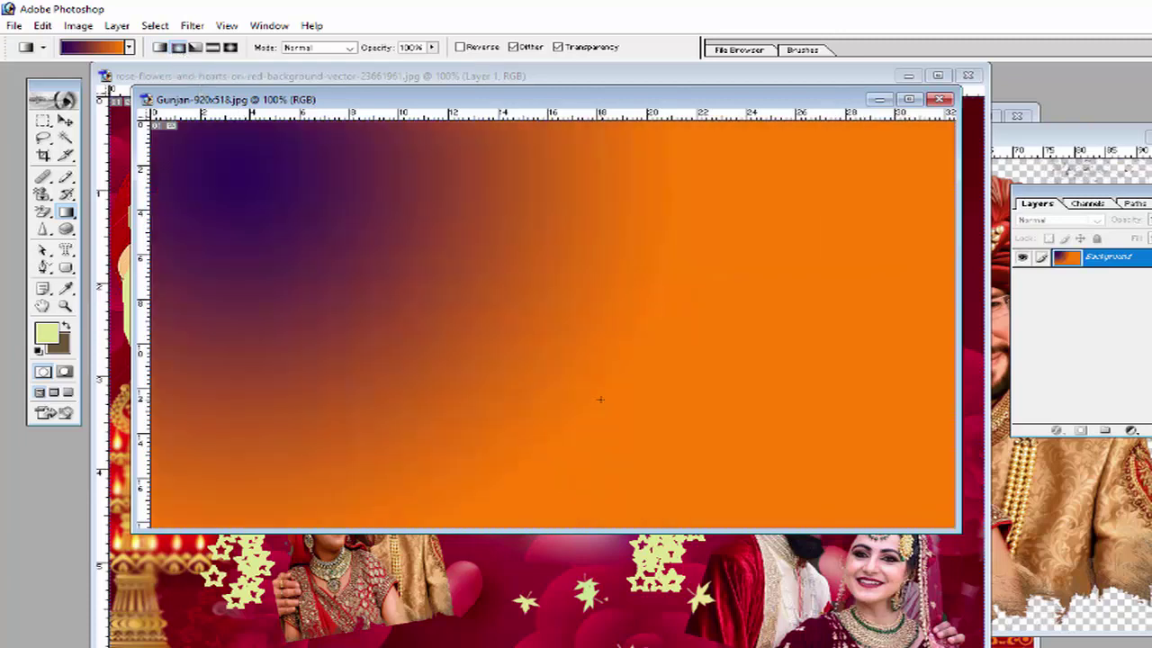
left_click_drag(623, 353, 624, 355)
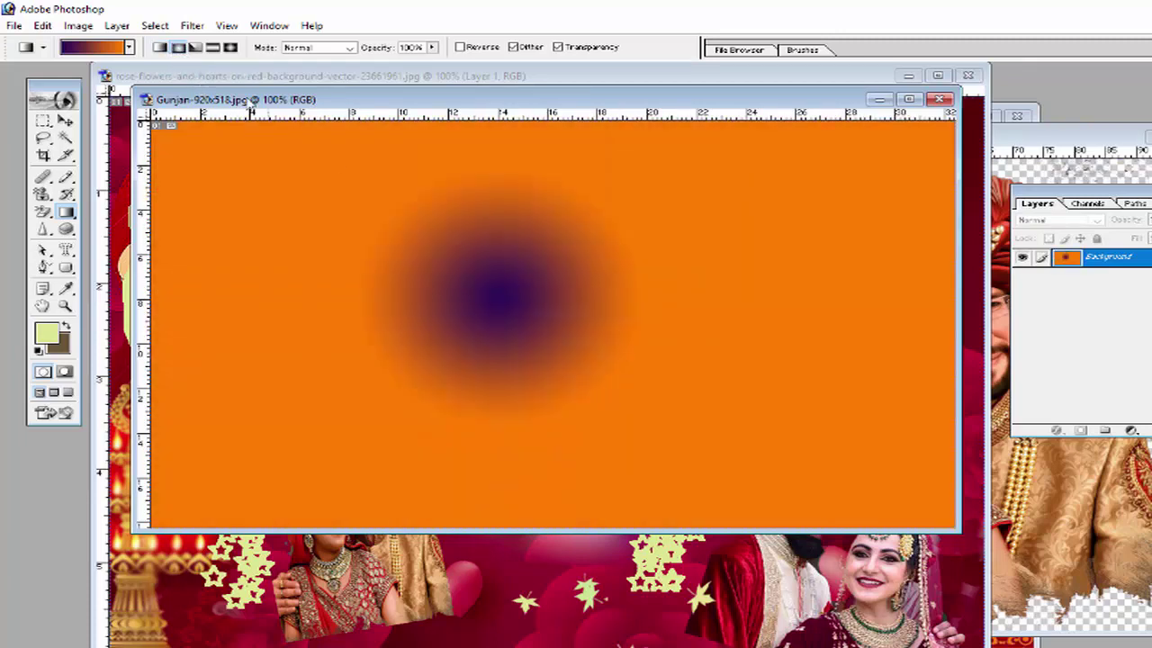
Draw a violet-to-orange diamond gradient with its violet centre in the image's upper-left area
left_click(195, 48)
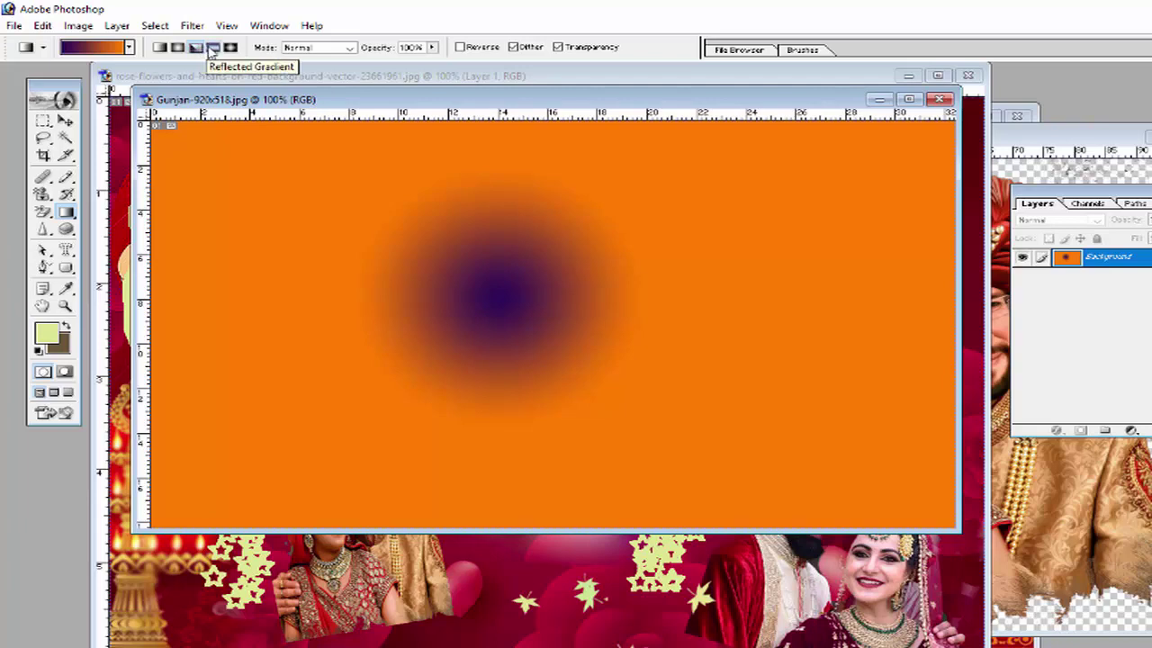
left_click(230, 48)
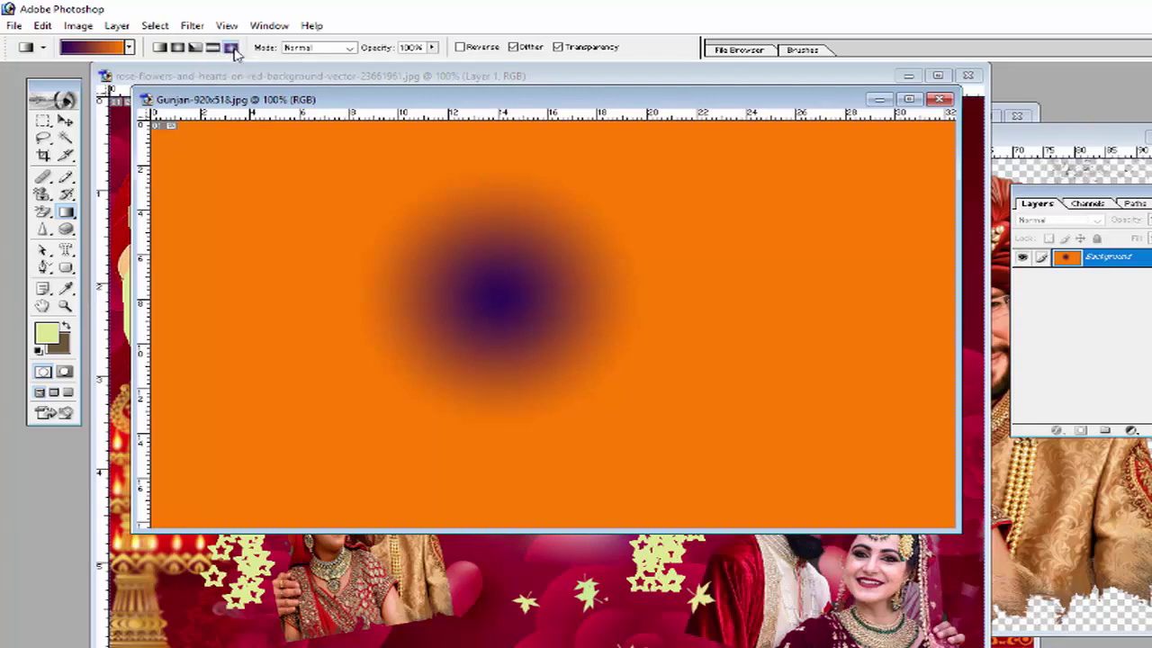
left_click_drag(339, 201, 496, 292)
left_click_drag(406, 274, 557, 329)
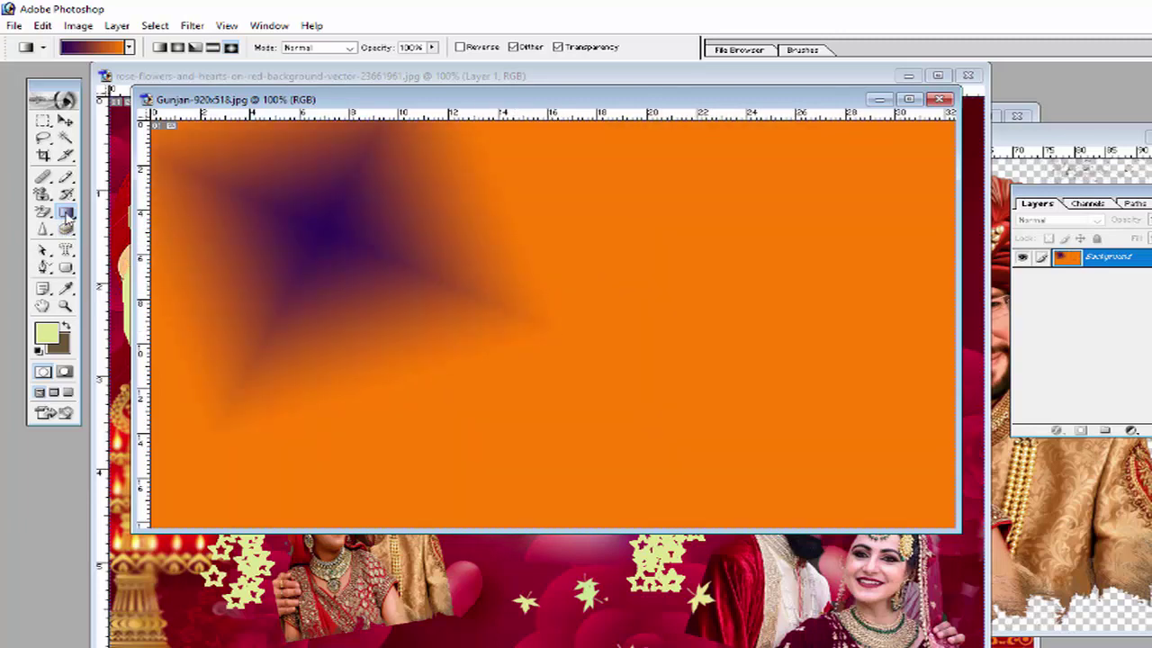
Set the foreground colour to blue 2A7DDA, and fill a band around the violet diamond and the surrounding orange area with the Paint Bucket
left_click_drag(66, 212, 112, 231)
left_click(47, 336)
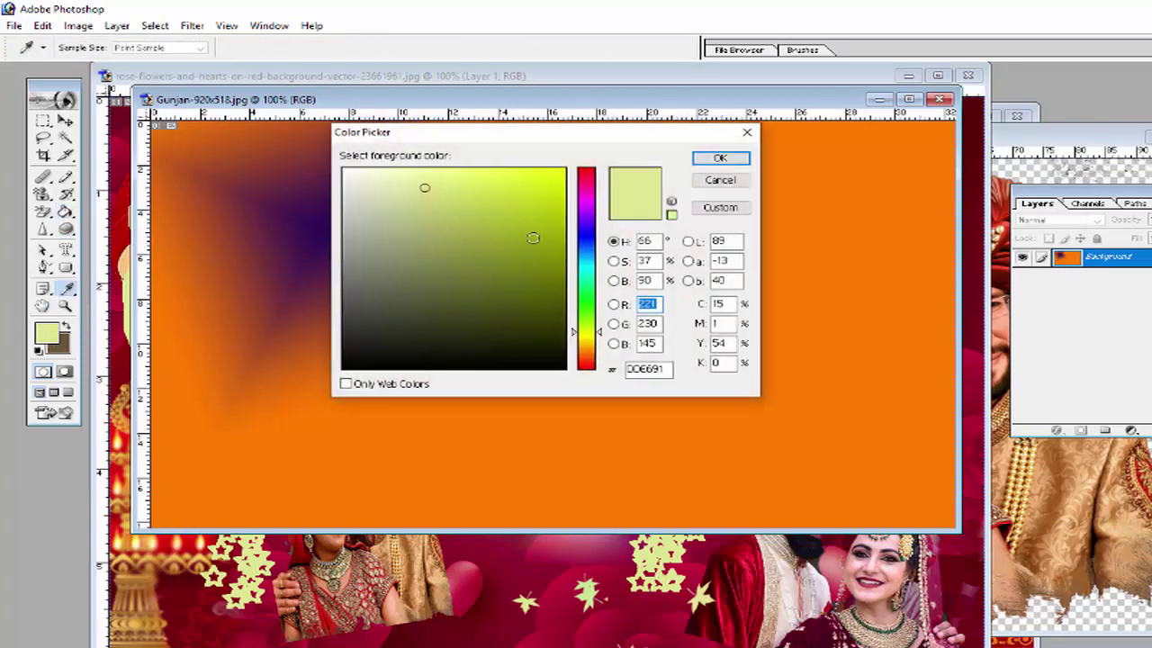
left_click_drag(596, 216, 596, 250)
left_click(510, 216)
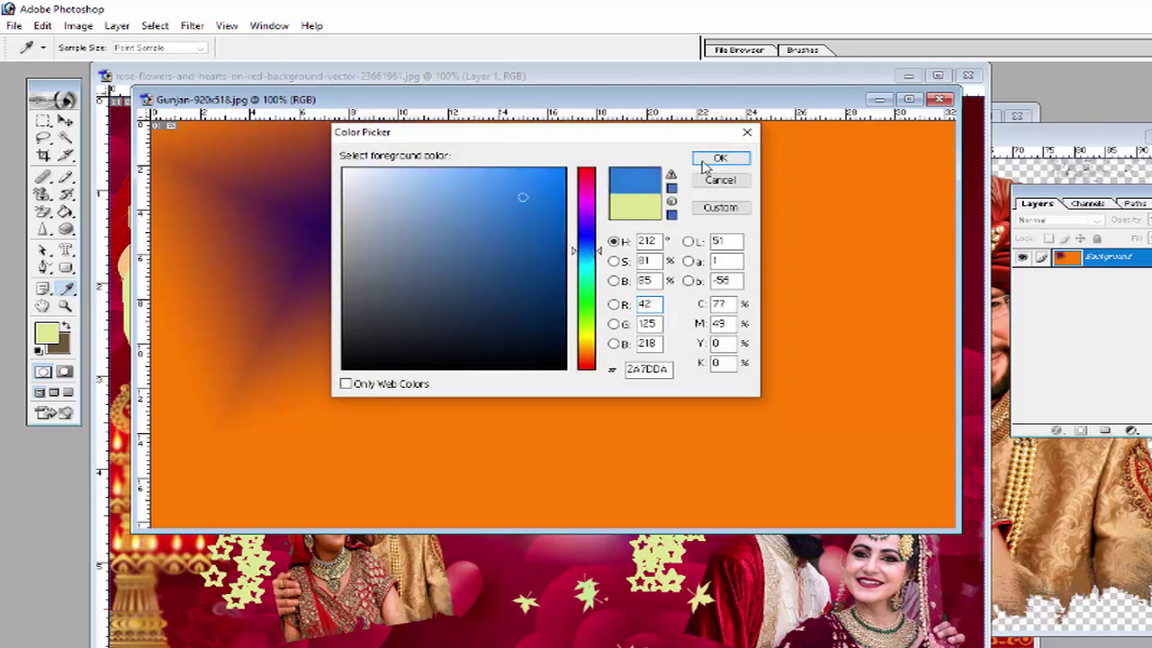
left_click(719, 158)
key("g")
left_click(439, 286)
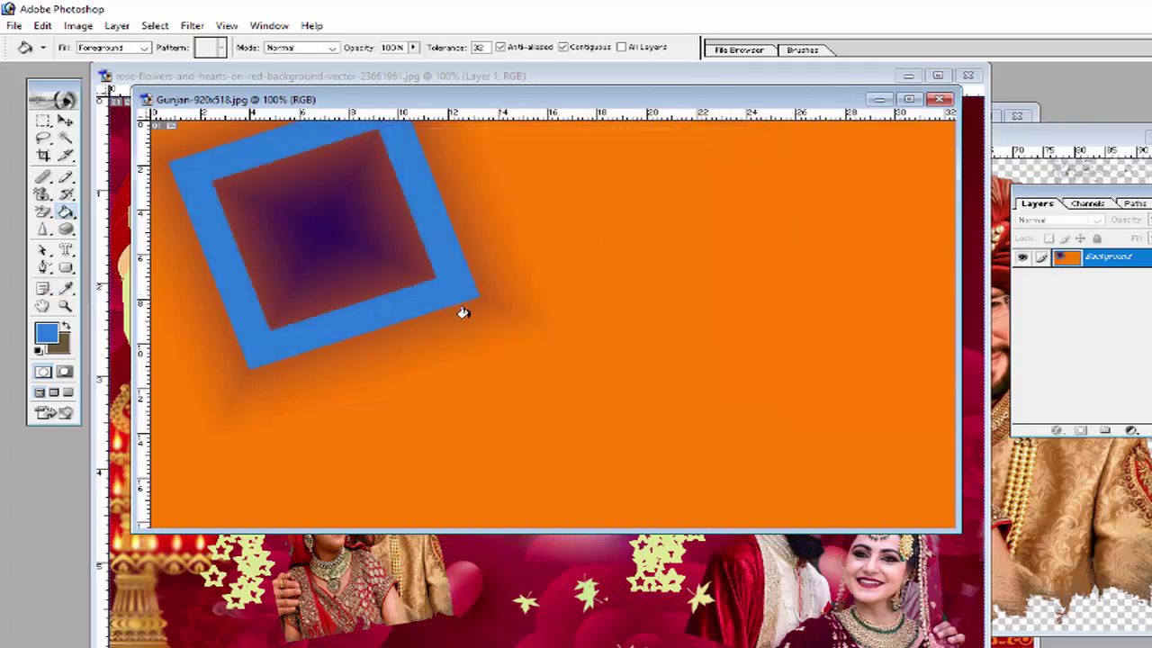
left_click(509, 333)
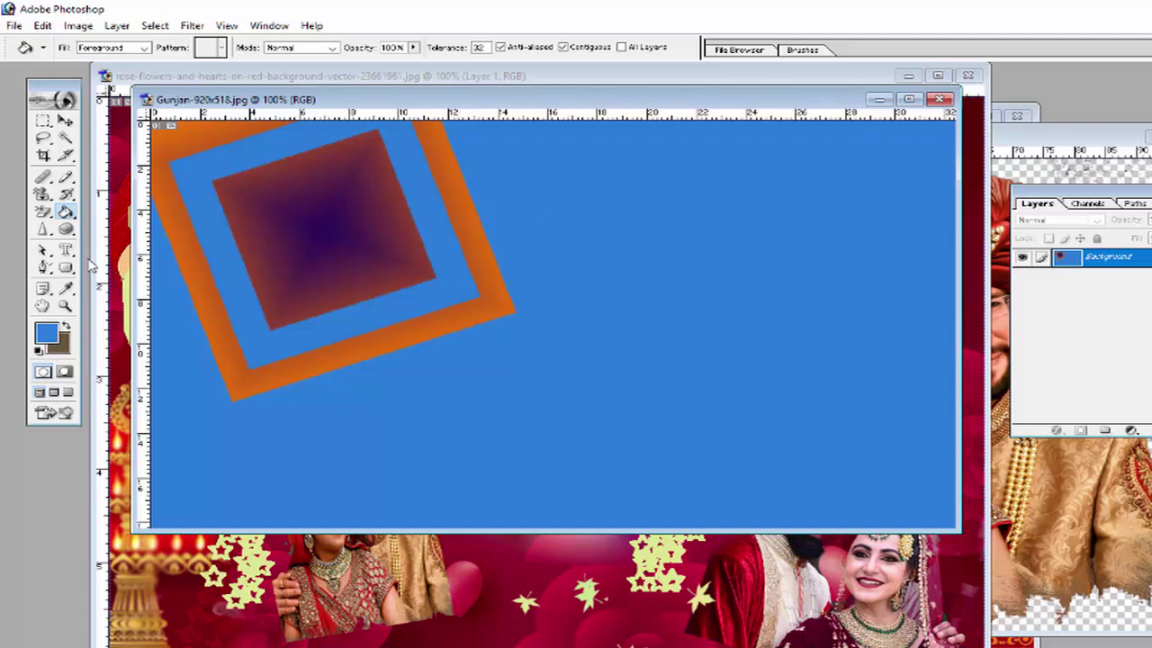
Shift the blue-filled image's window slightly down and right over the composite
left_click(66, 211)
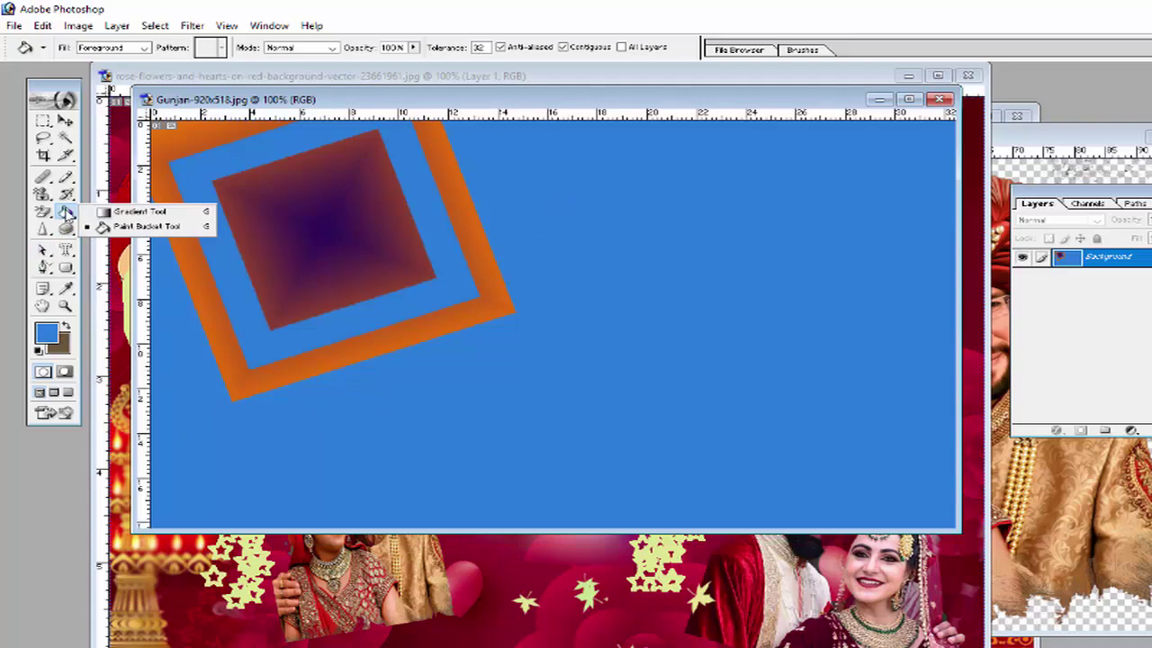
left_click(67, 214)
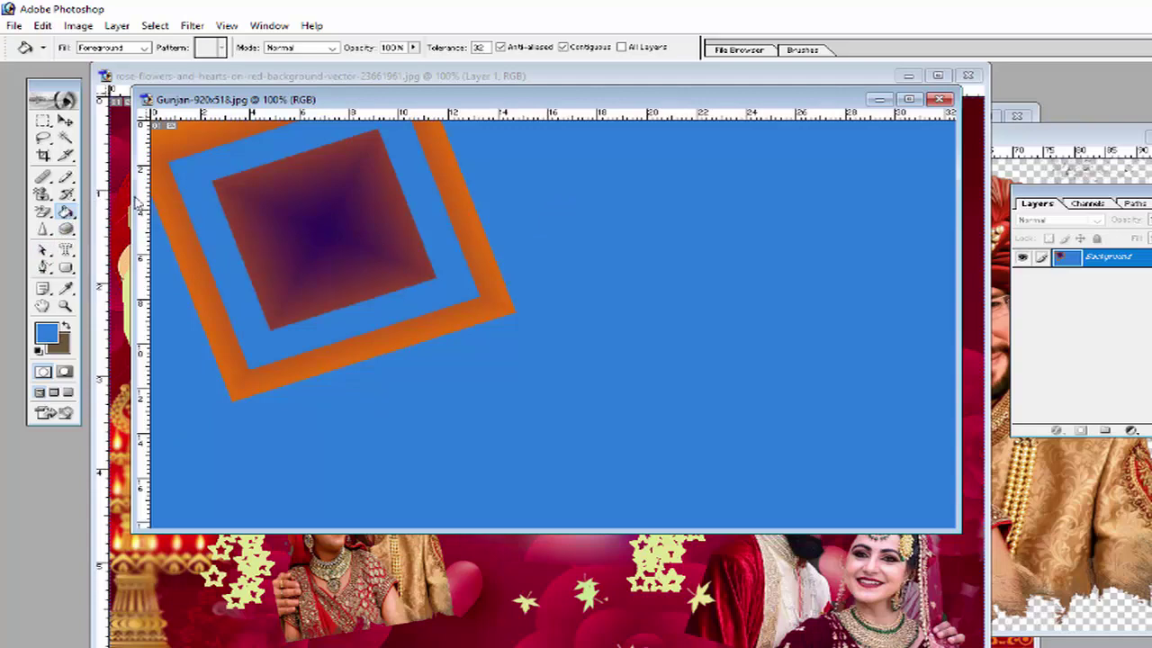
left_click_drag(307, 103, 349, 137)
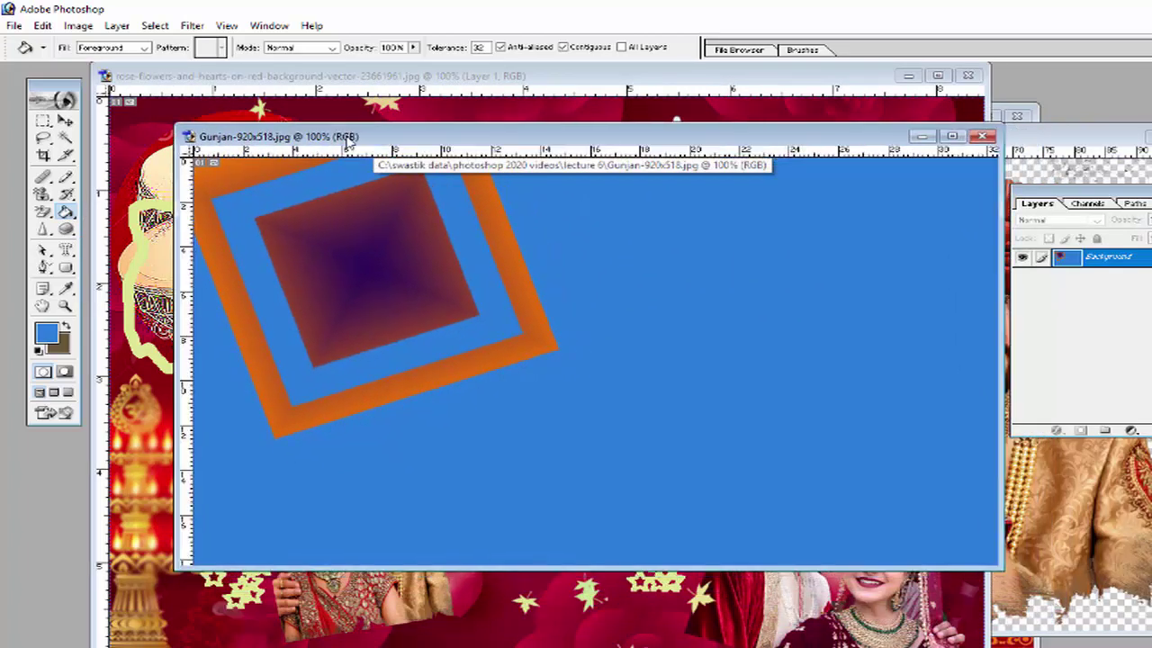
Start a centred 30 pt Calibri horizontal text line beside the diamond, and set its colour to light yellow-green
right_click(68, 256)
left_click(124, 252)
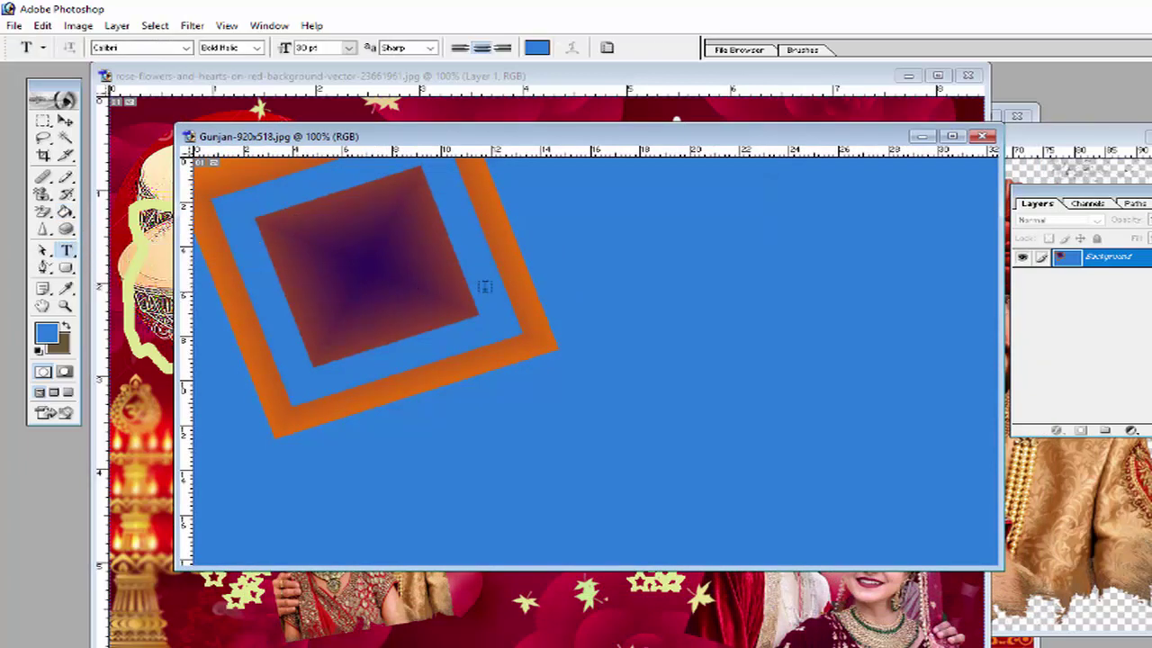
left_click(594, 221)
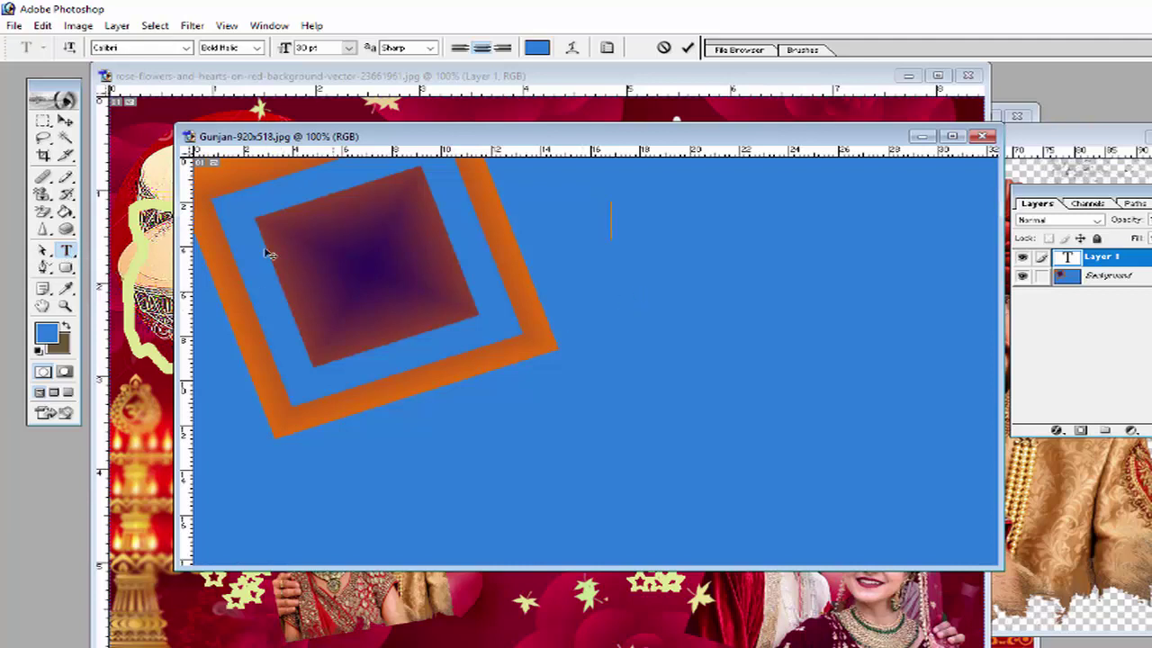
left_click(51, 336)
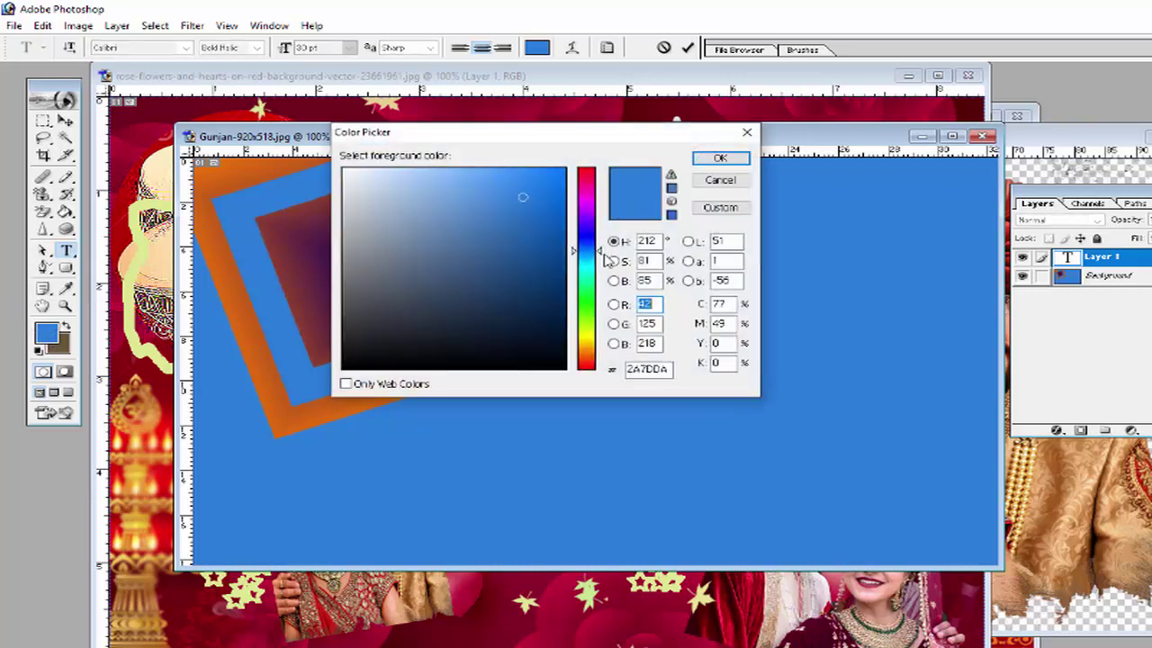
left_click(584, 321)
left_click(588, 332)
left_click(524, 252)
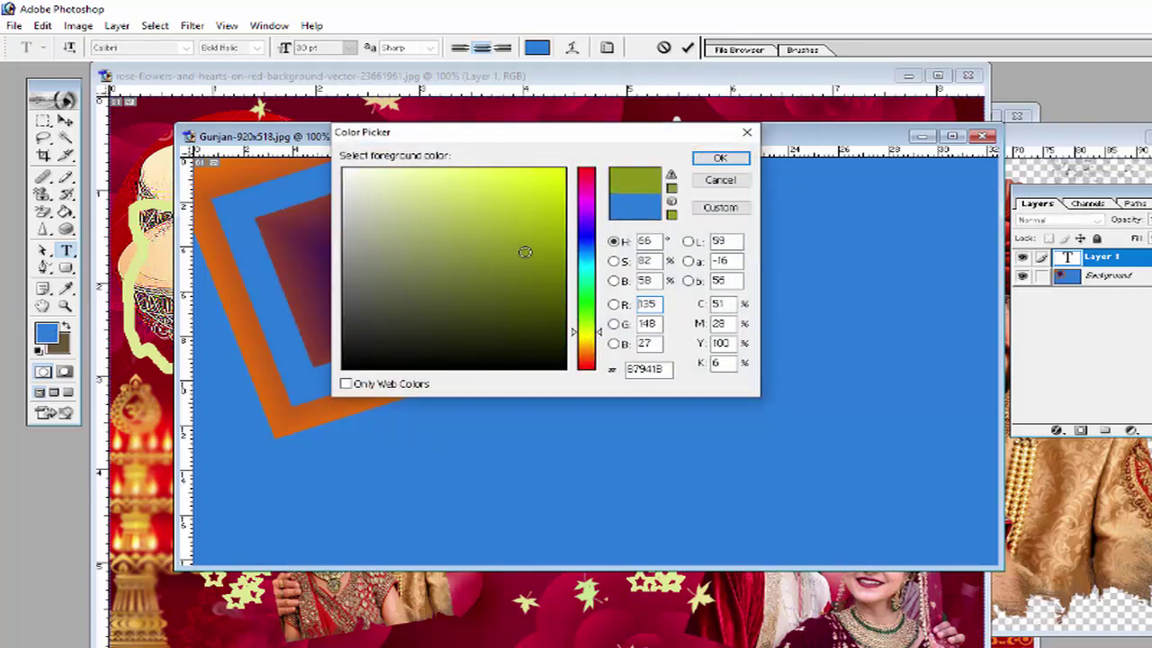
left_click(454, 207)
left_click(719, 159)
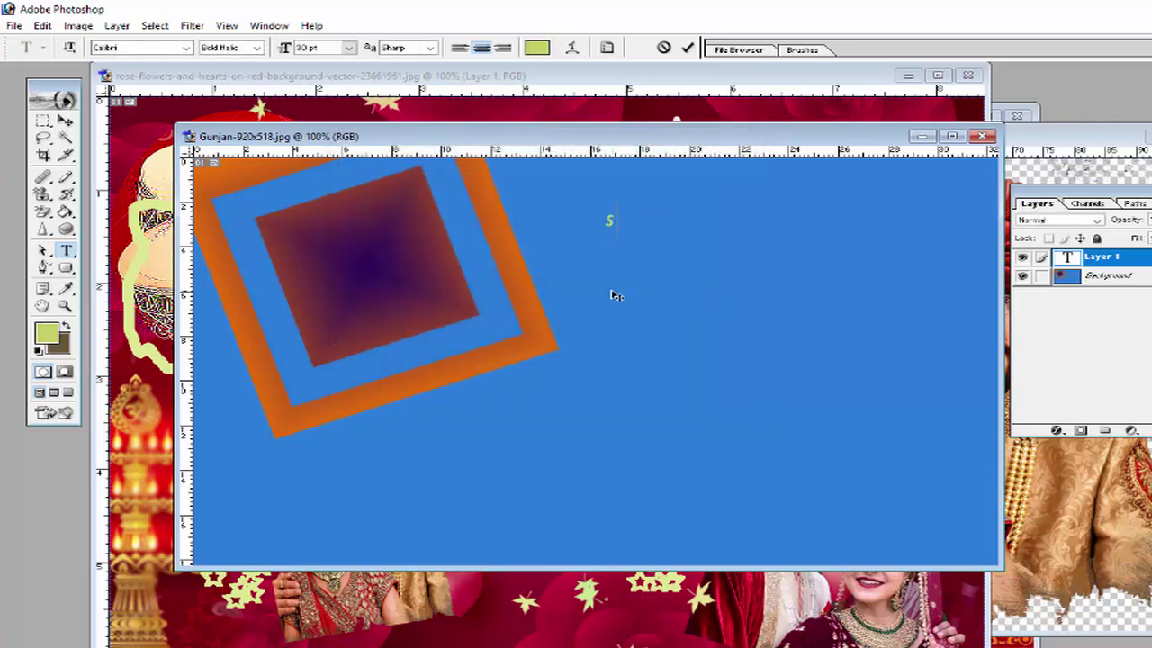
Enter the text "swastik computer eduction" and move it into the plain blue area clear of the diamond
type("wastik com")
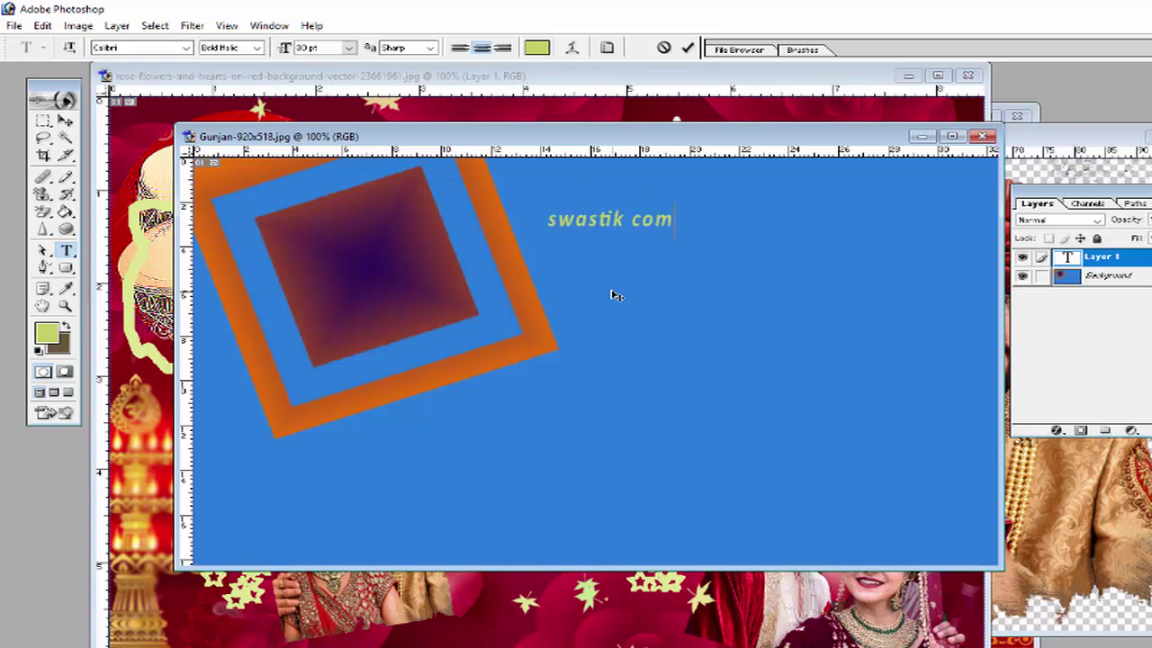
type("puter eduction")
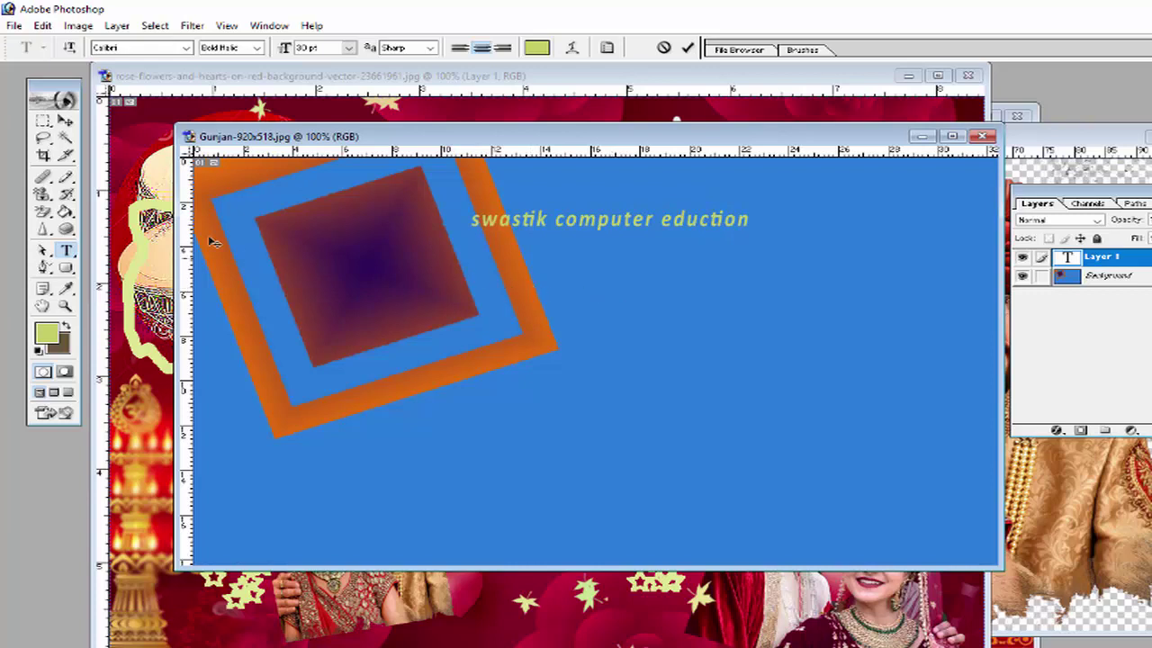
left_click(66, 119)
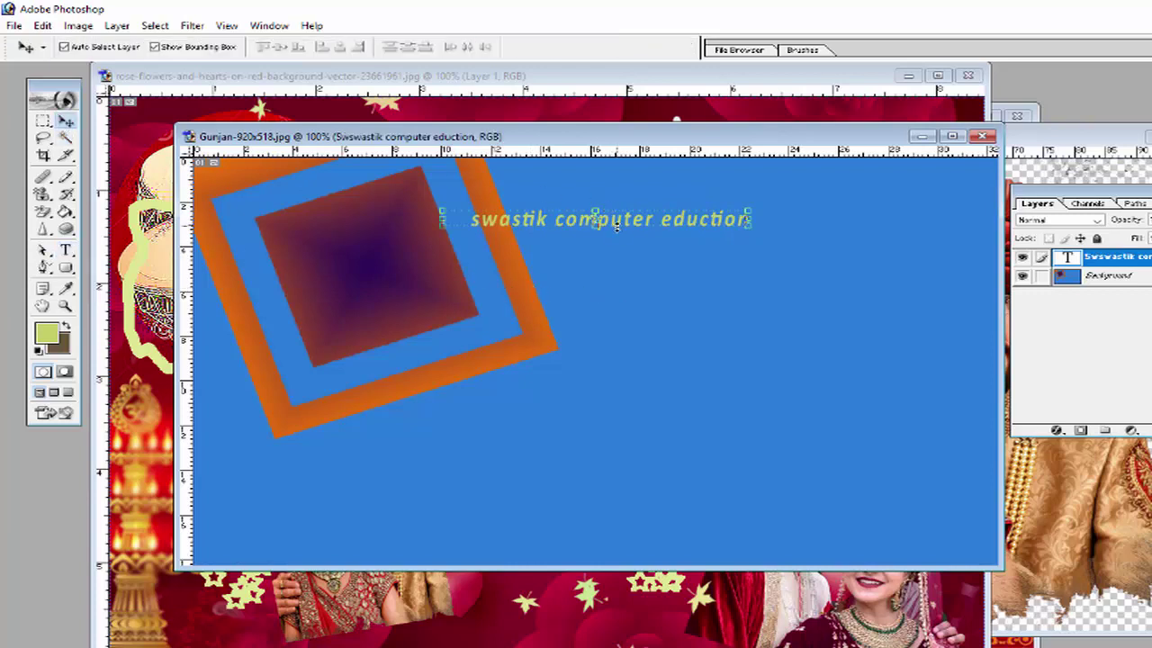
left_click_drag(617, 228, 762, 259)
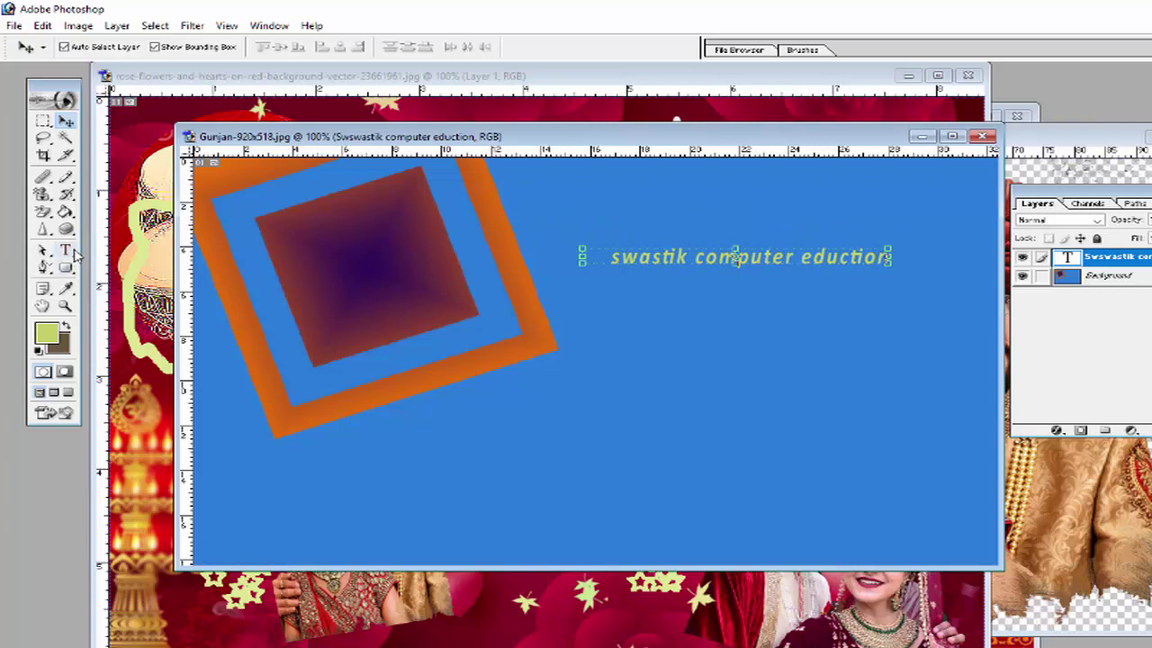
Bring up the choice between the Gradient and Paint Bucket tools
left_click(66, 212)
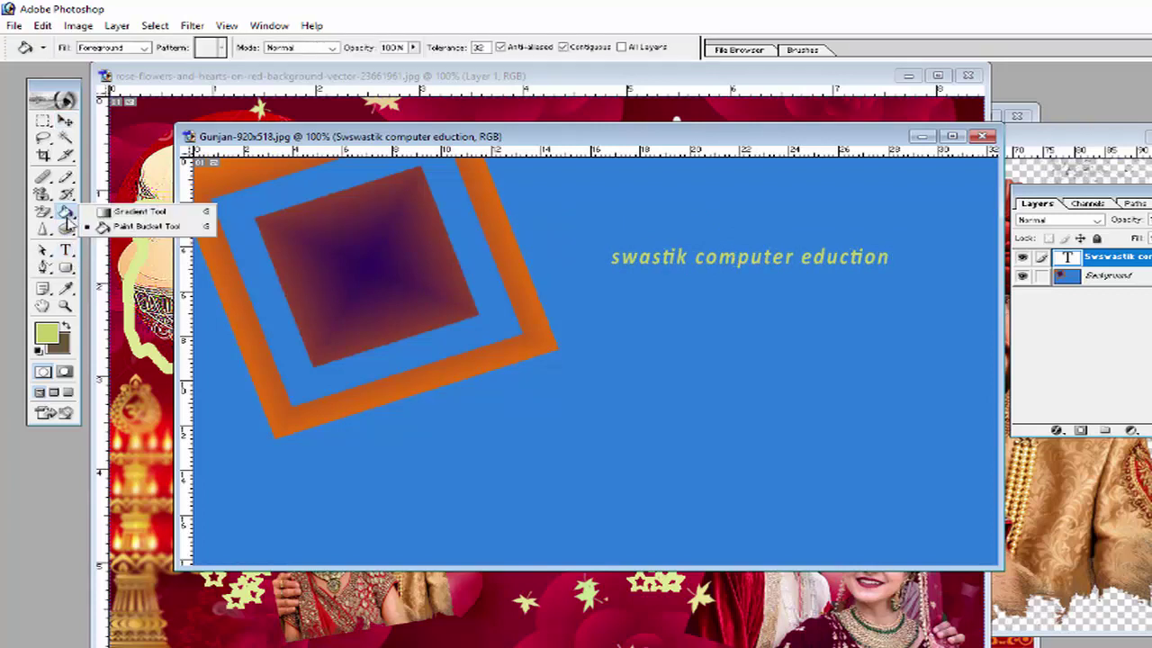